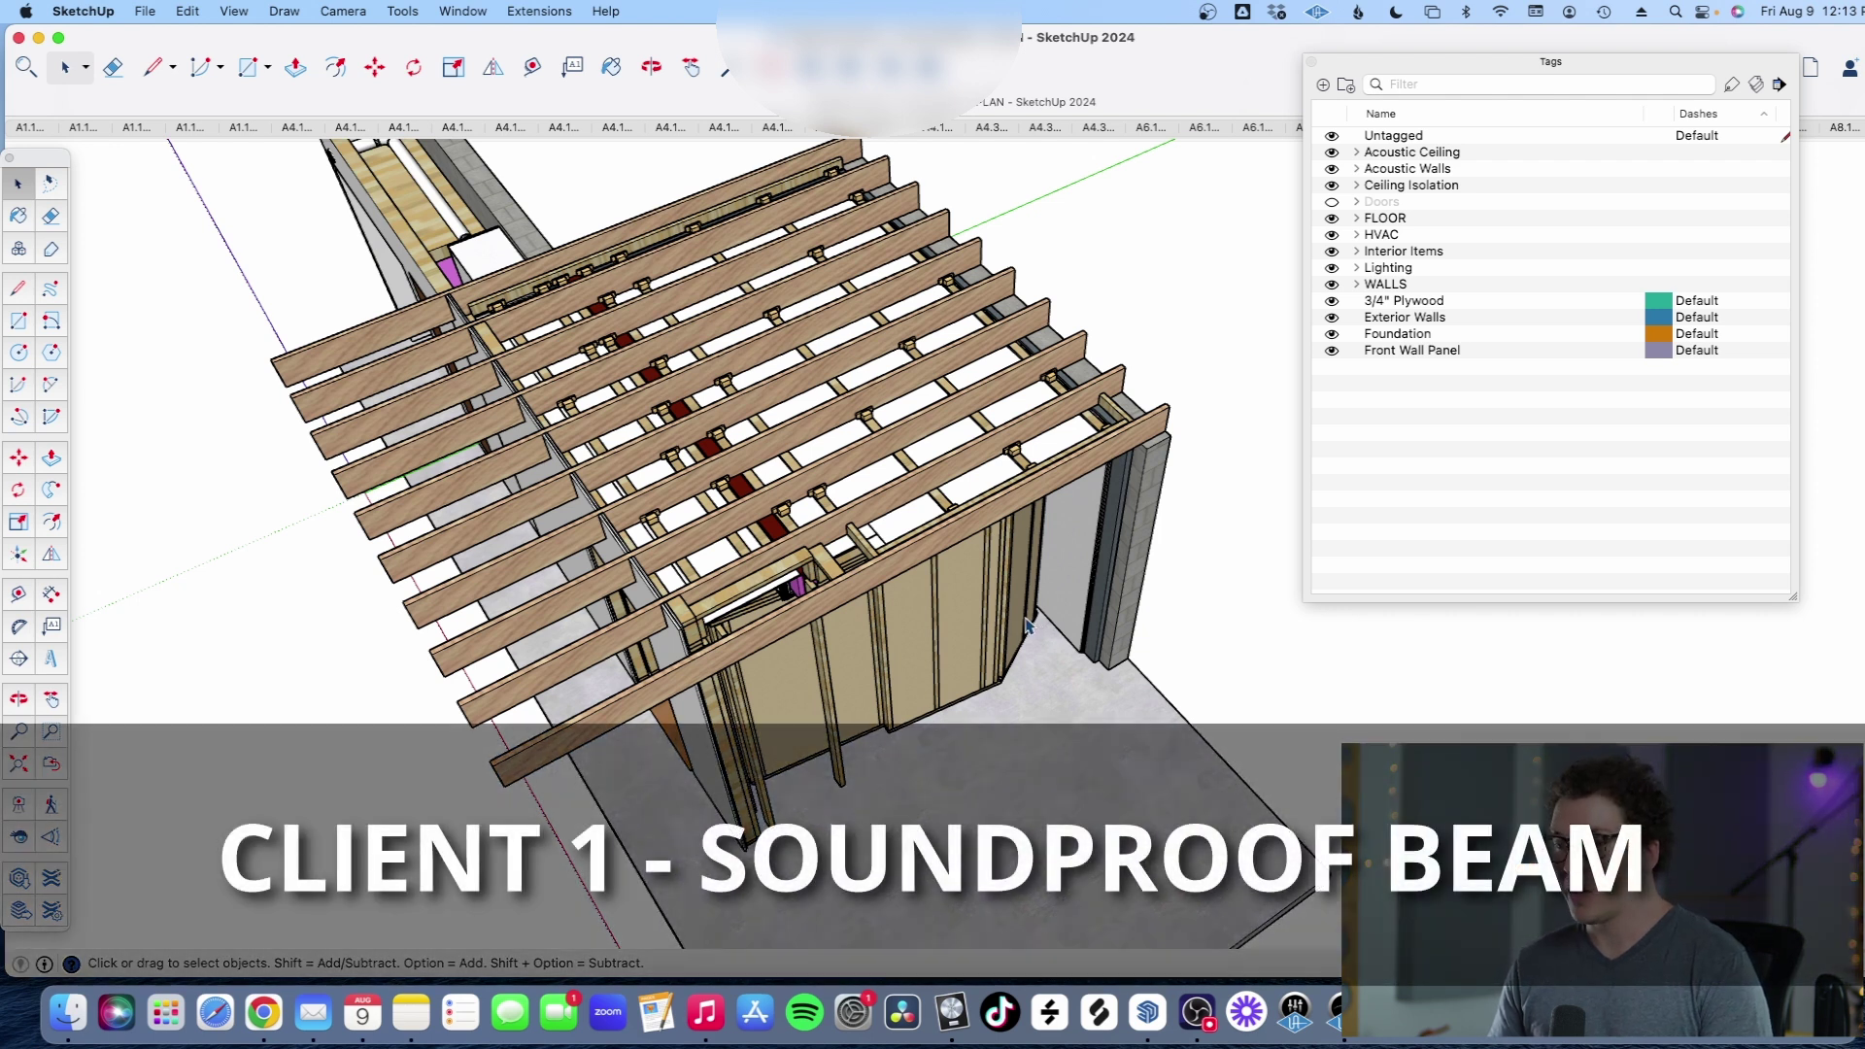
Step: Orbit and zoom past the pink-sheathed beam and the red beam in the framed wall
left_click_drag(1026, 619, 974, 489)
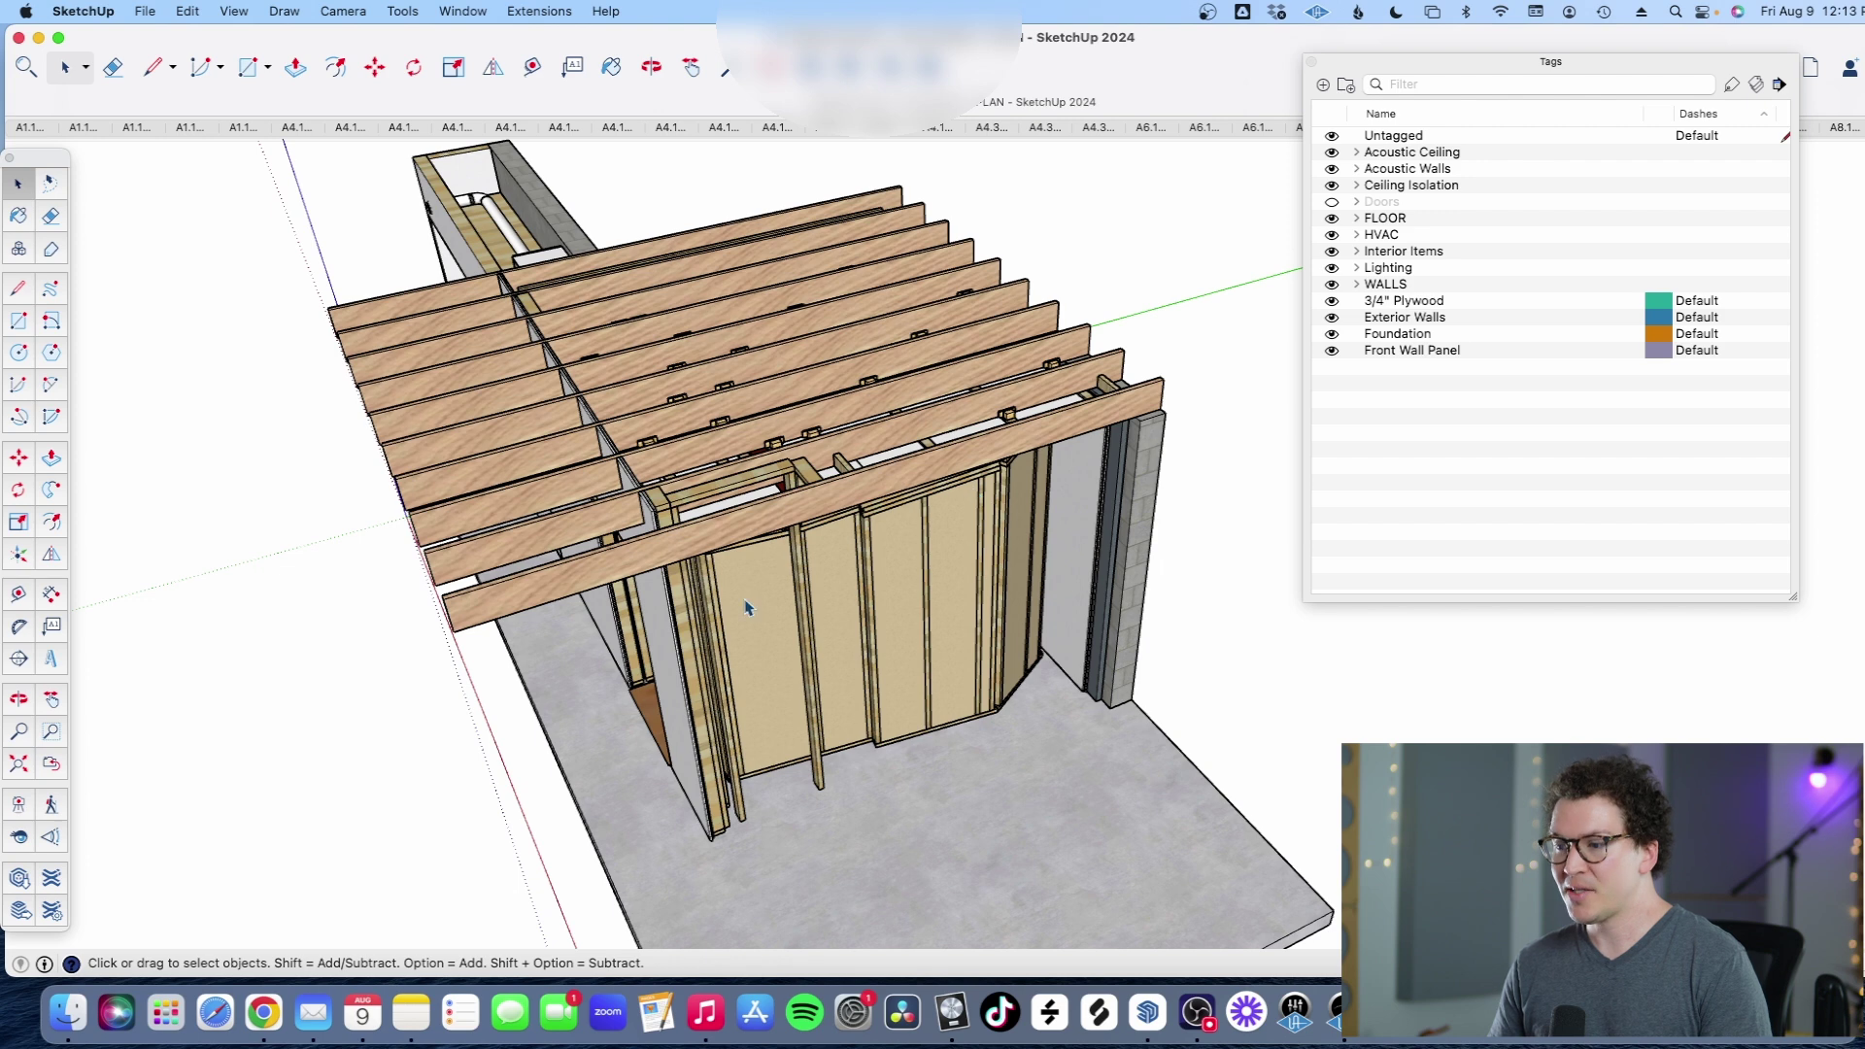
left_click_drag(787, 600, 717, 257)
scroll(774, 450, "up", 5)
scroll(734, 327, "up", 5)
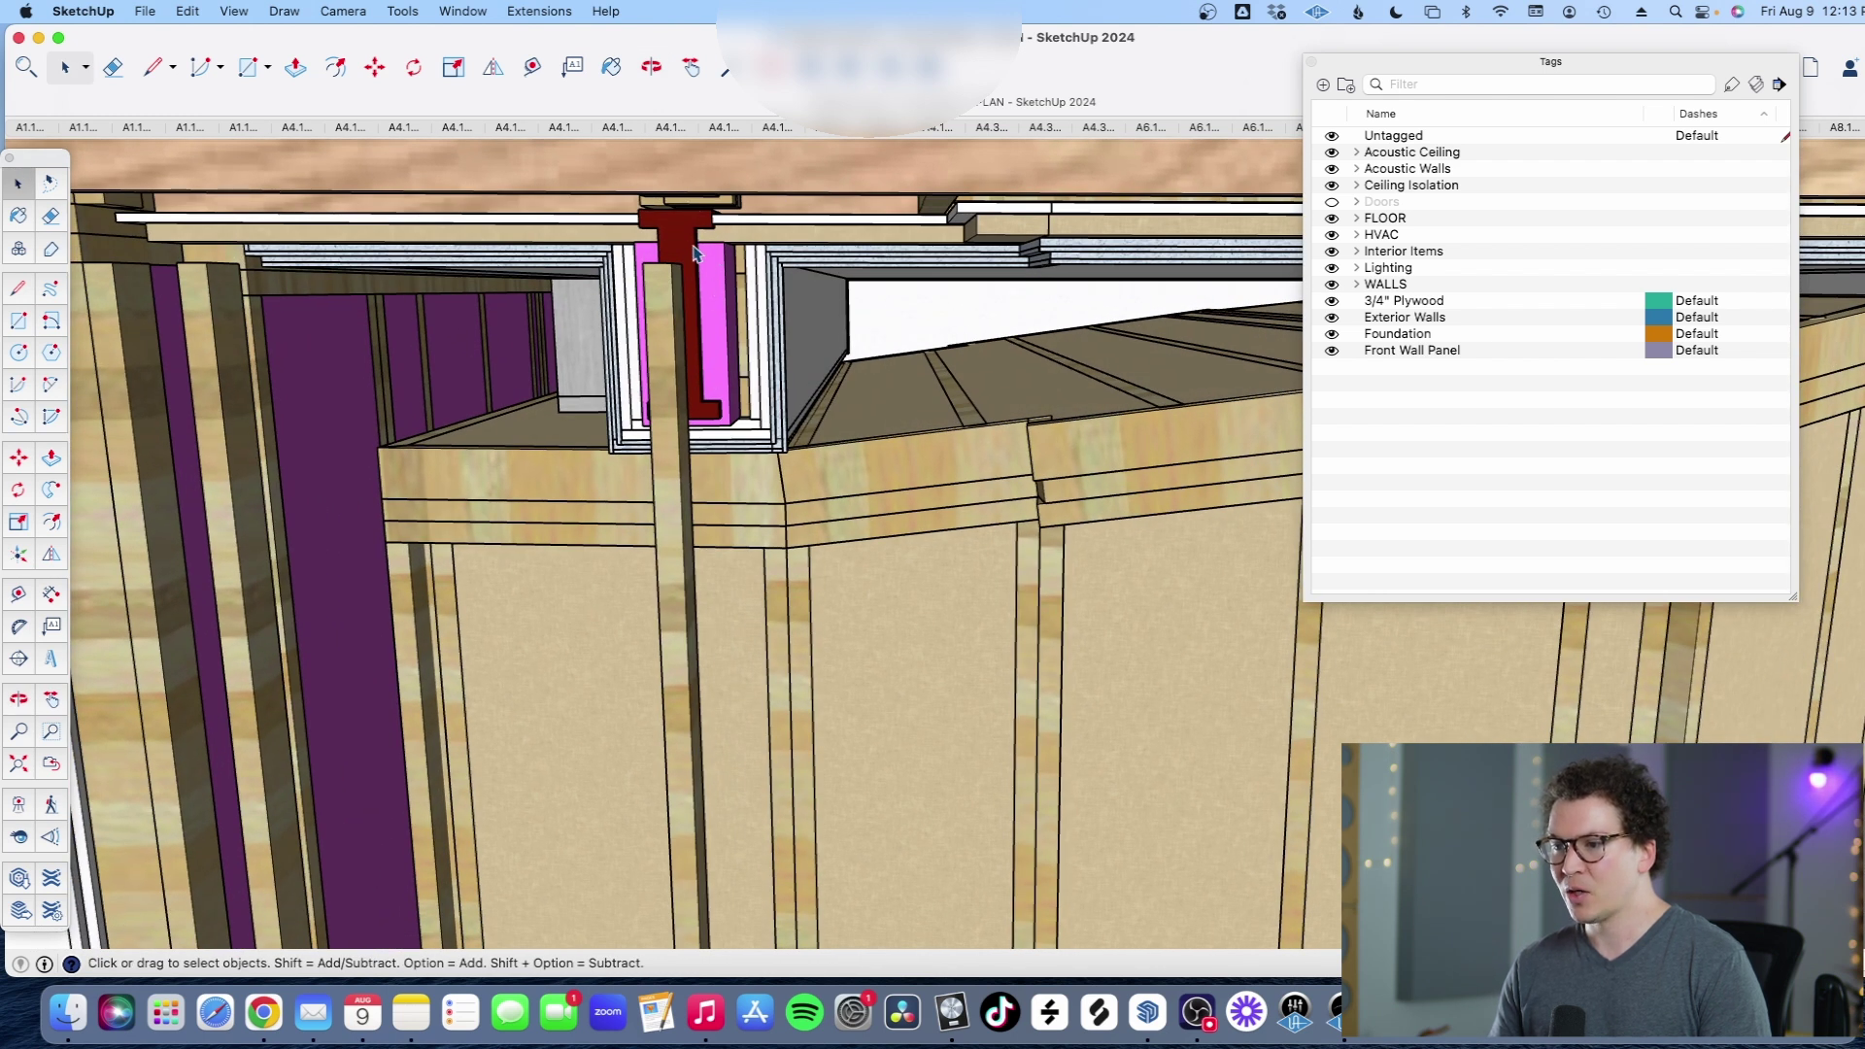
left_click_drag(789, 361, 841, 345)
key("space")
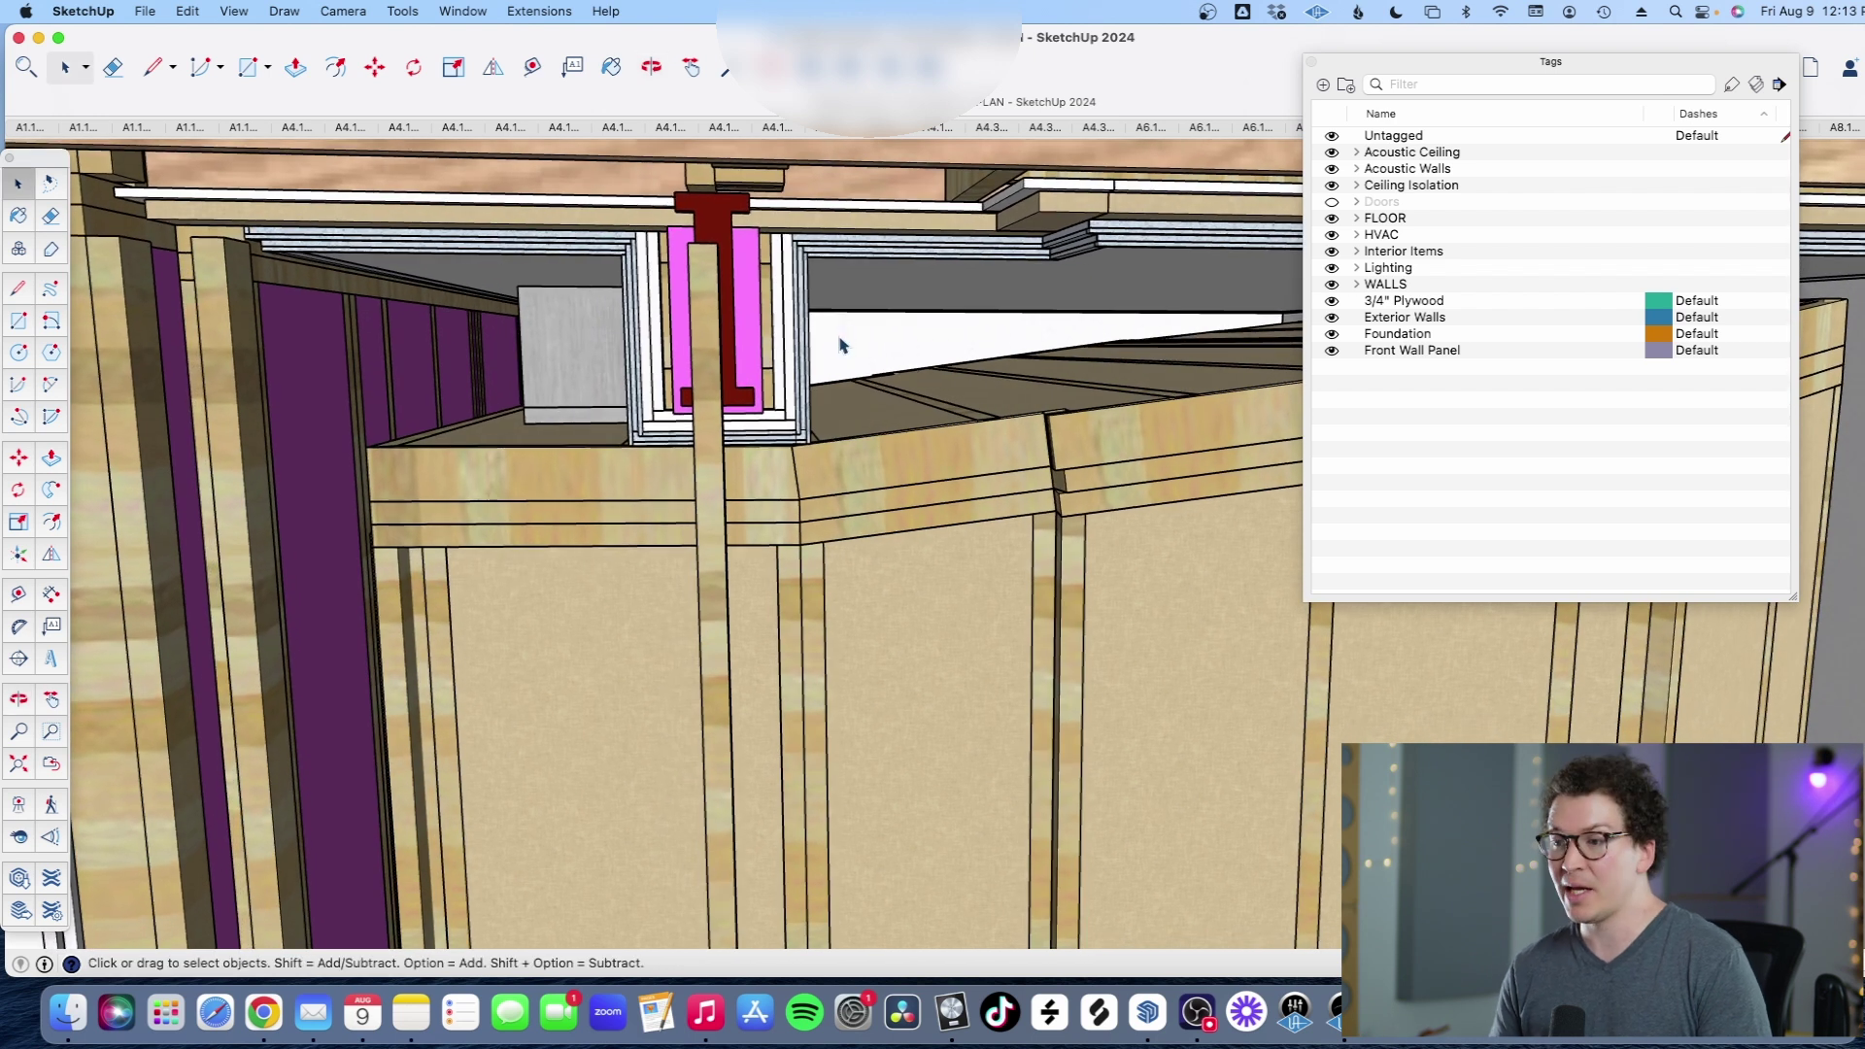
scroll(840, 344, "up", 5)
scroll(799, 386, "down", 6)
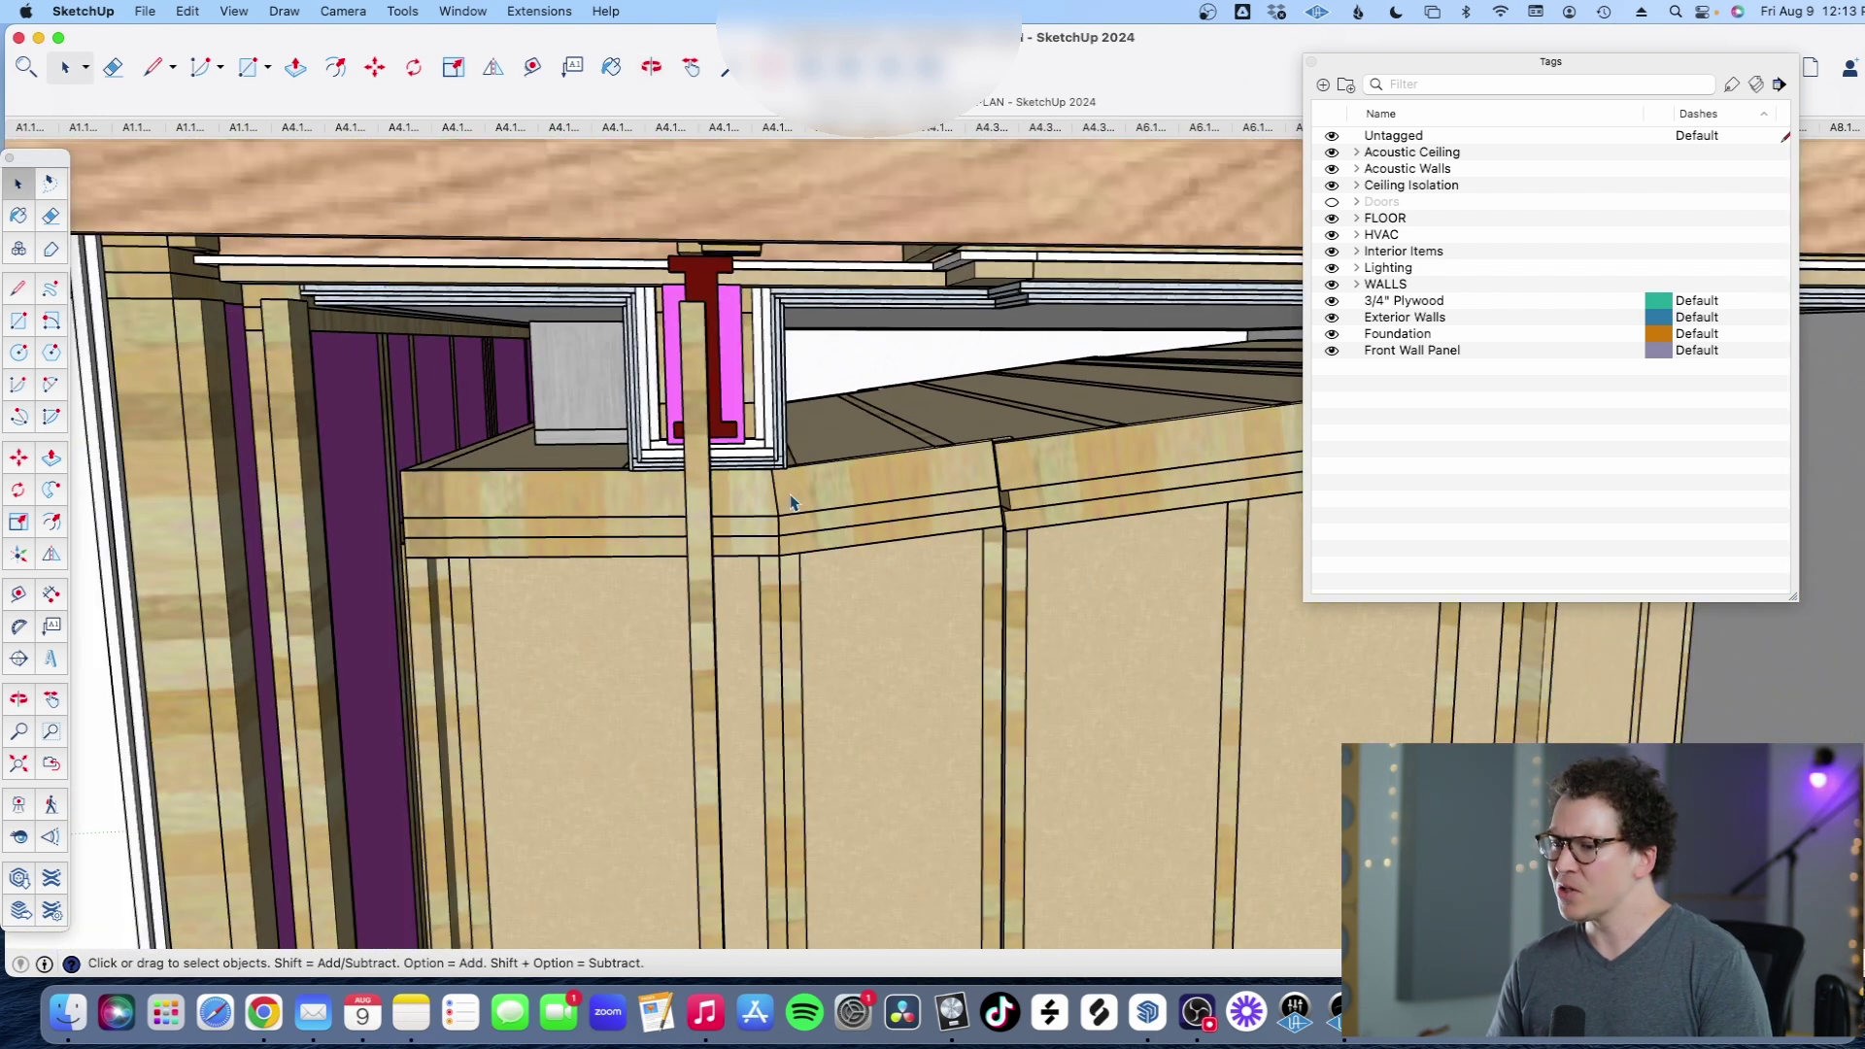
left_click_drag(818, 466, 731, 442)
scroll(660, 315, "up", 5)
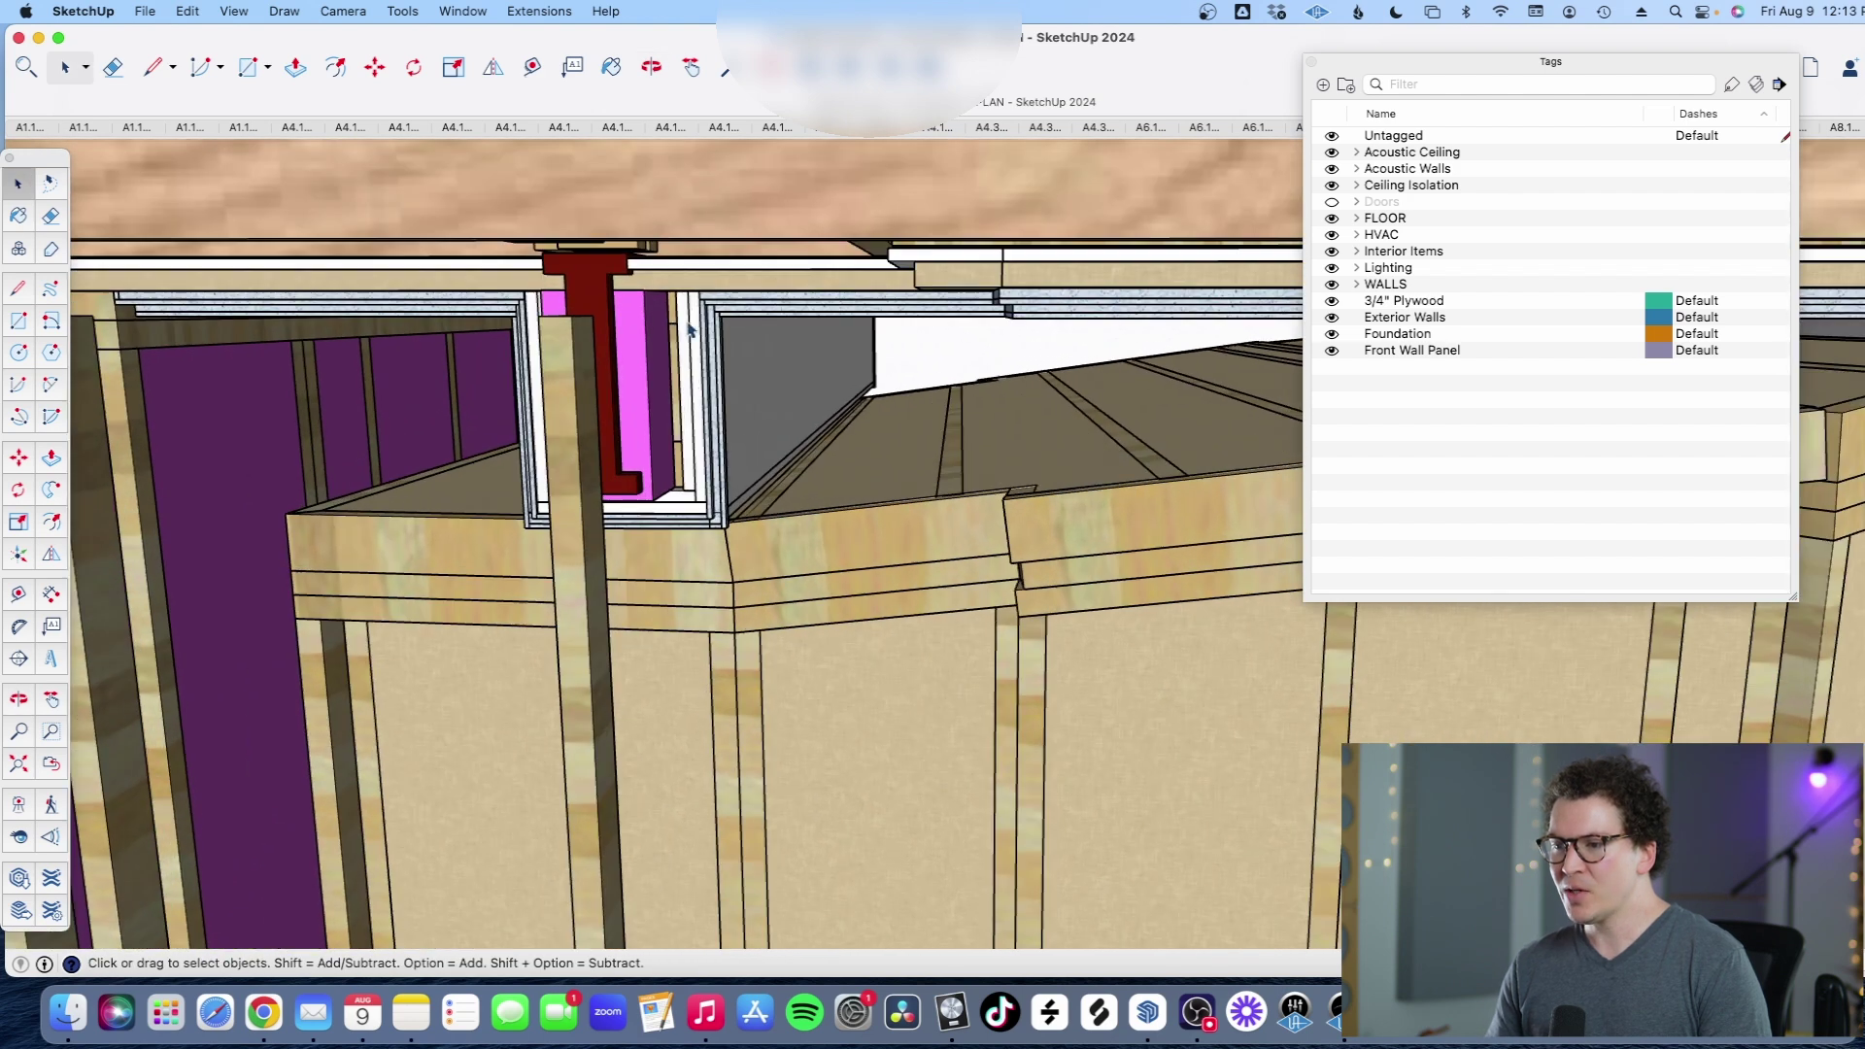
Step: Zoom down onto the ceiling joists and the dark red blocking between them
left_click_drag(604, 413, 845, 525)
scroll(737, 579, "down", 5)
scroll(651, 614, "up", 3)
scroll(650, 614, "up", 1)
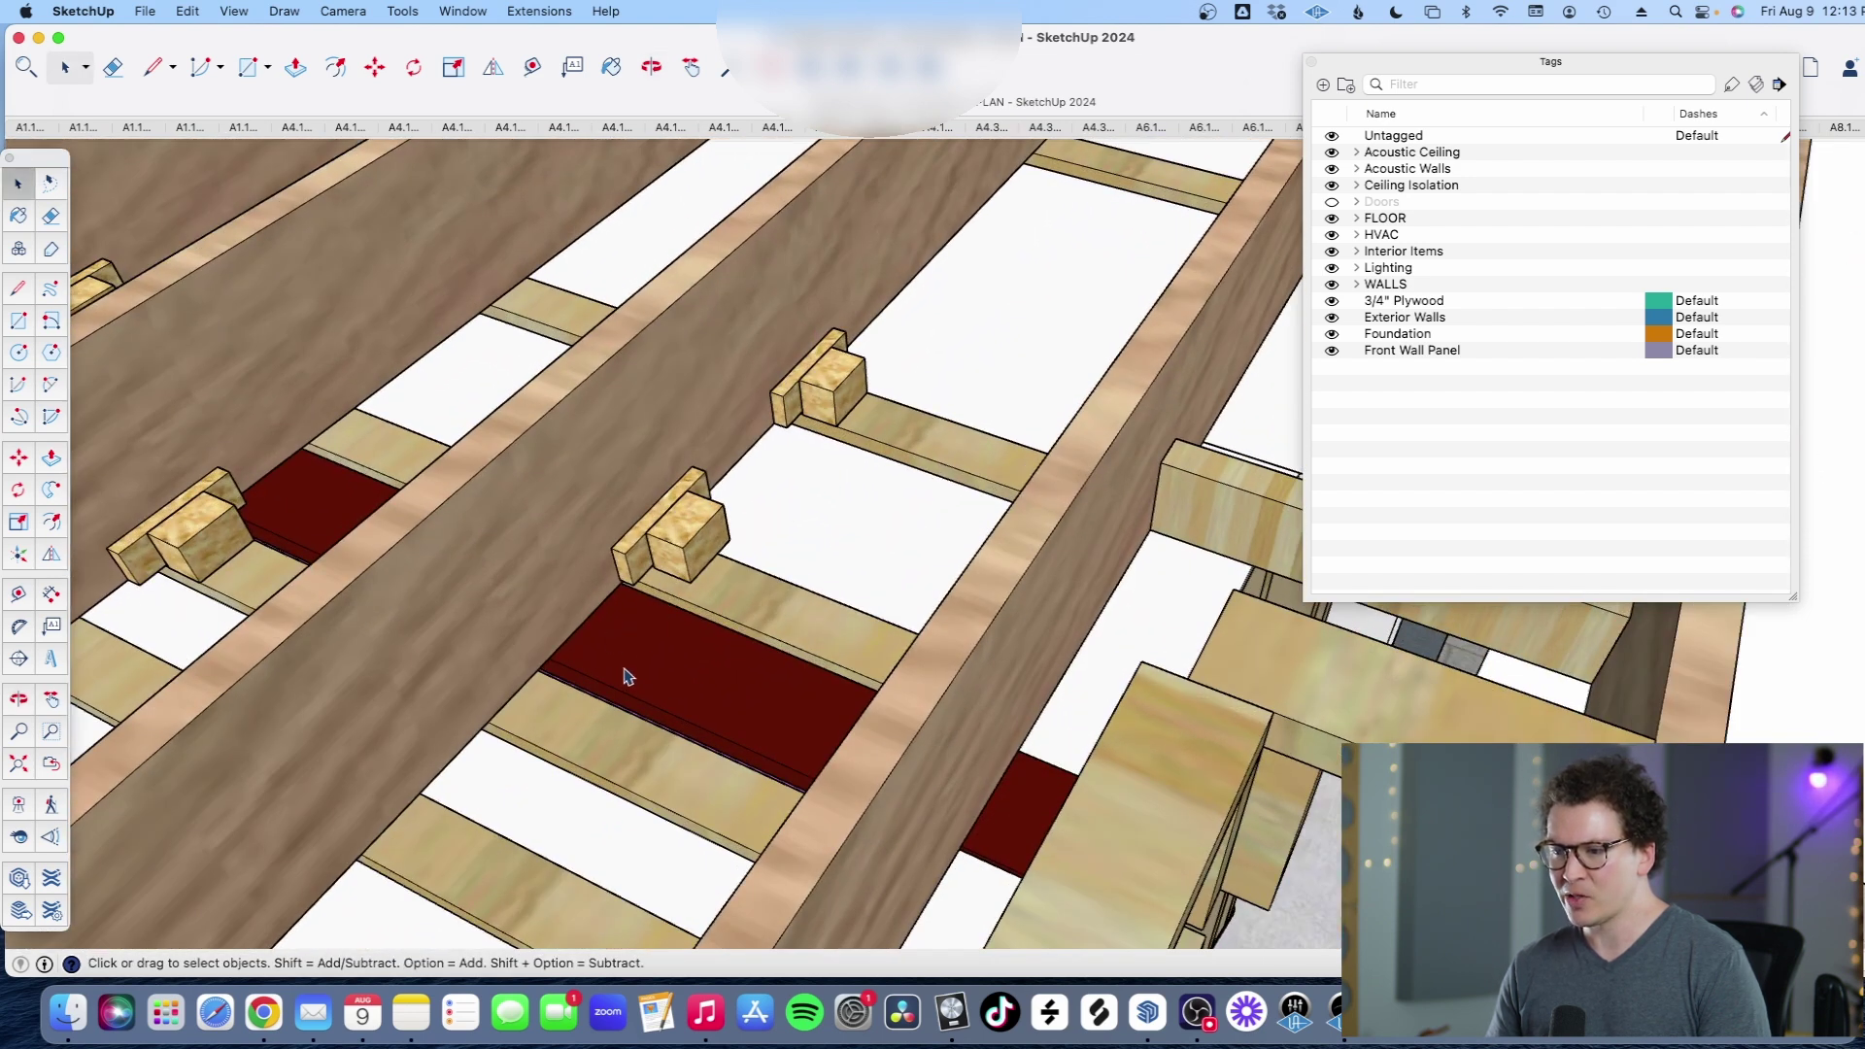
left_click_drag(627, 677, 656, 569)
Step: Pull out to a high overview of the joists, then zoom onto the doubled wood blocks at the joist ends
scroll(600, 444, "down", 8)
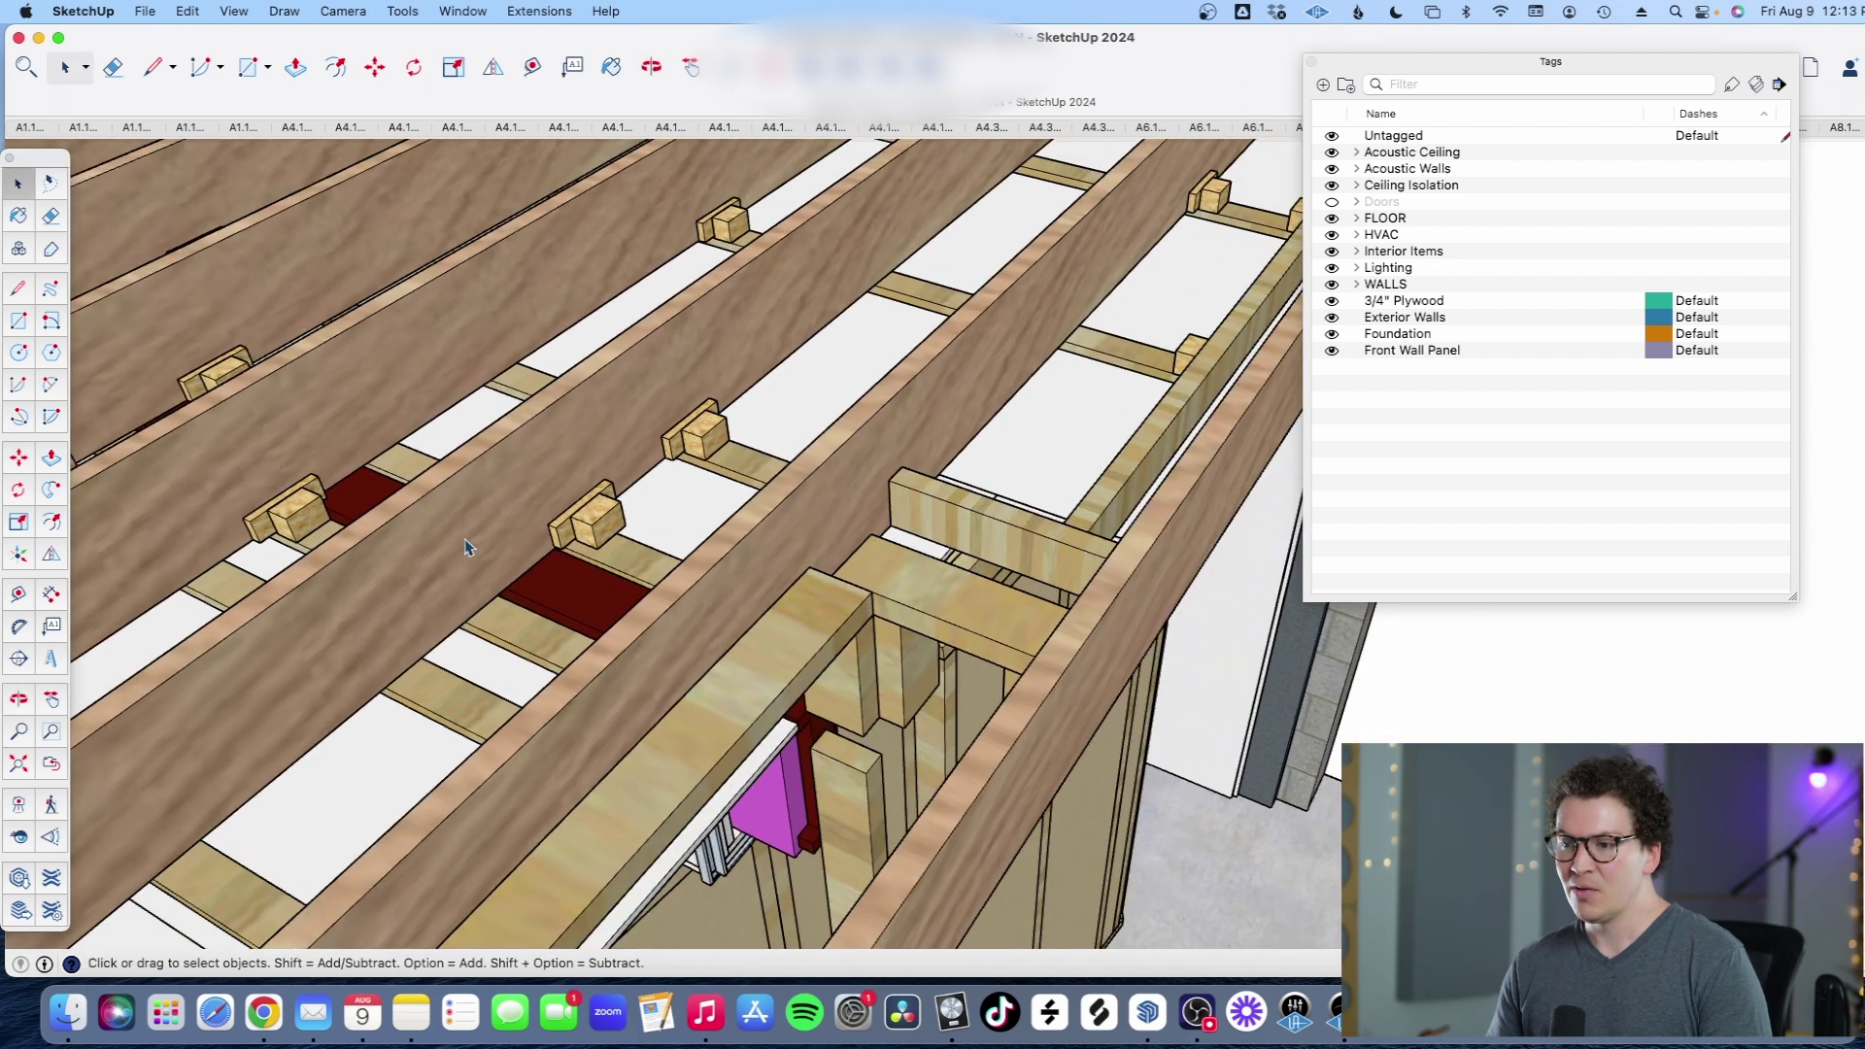
left_click_drag(600, 444, 877, 490)
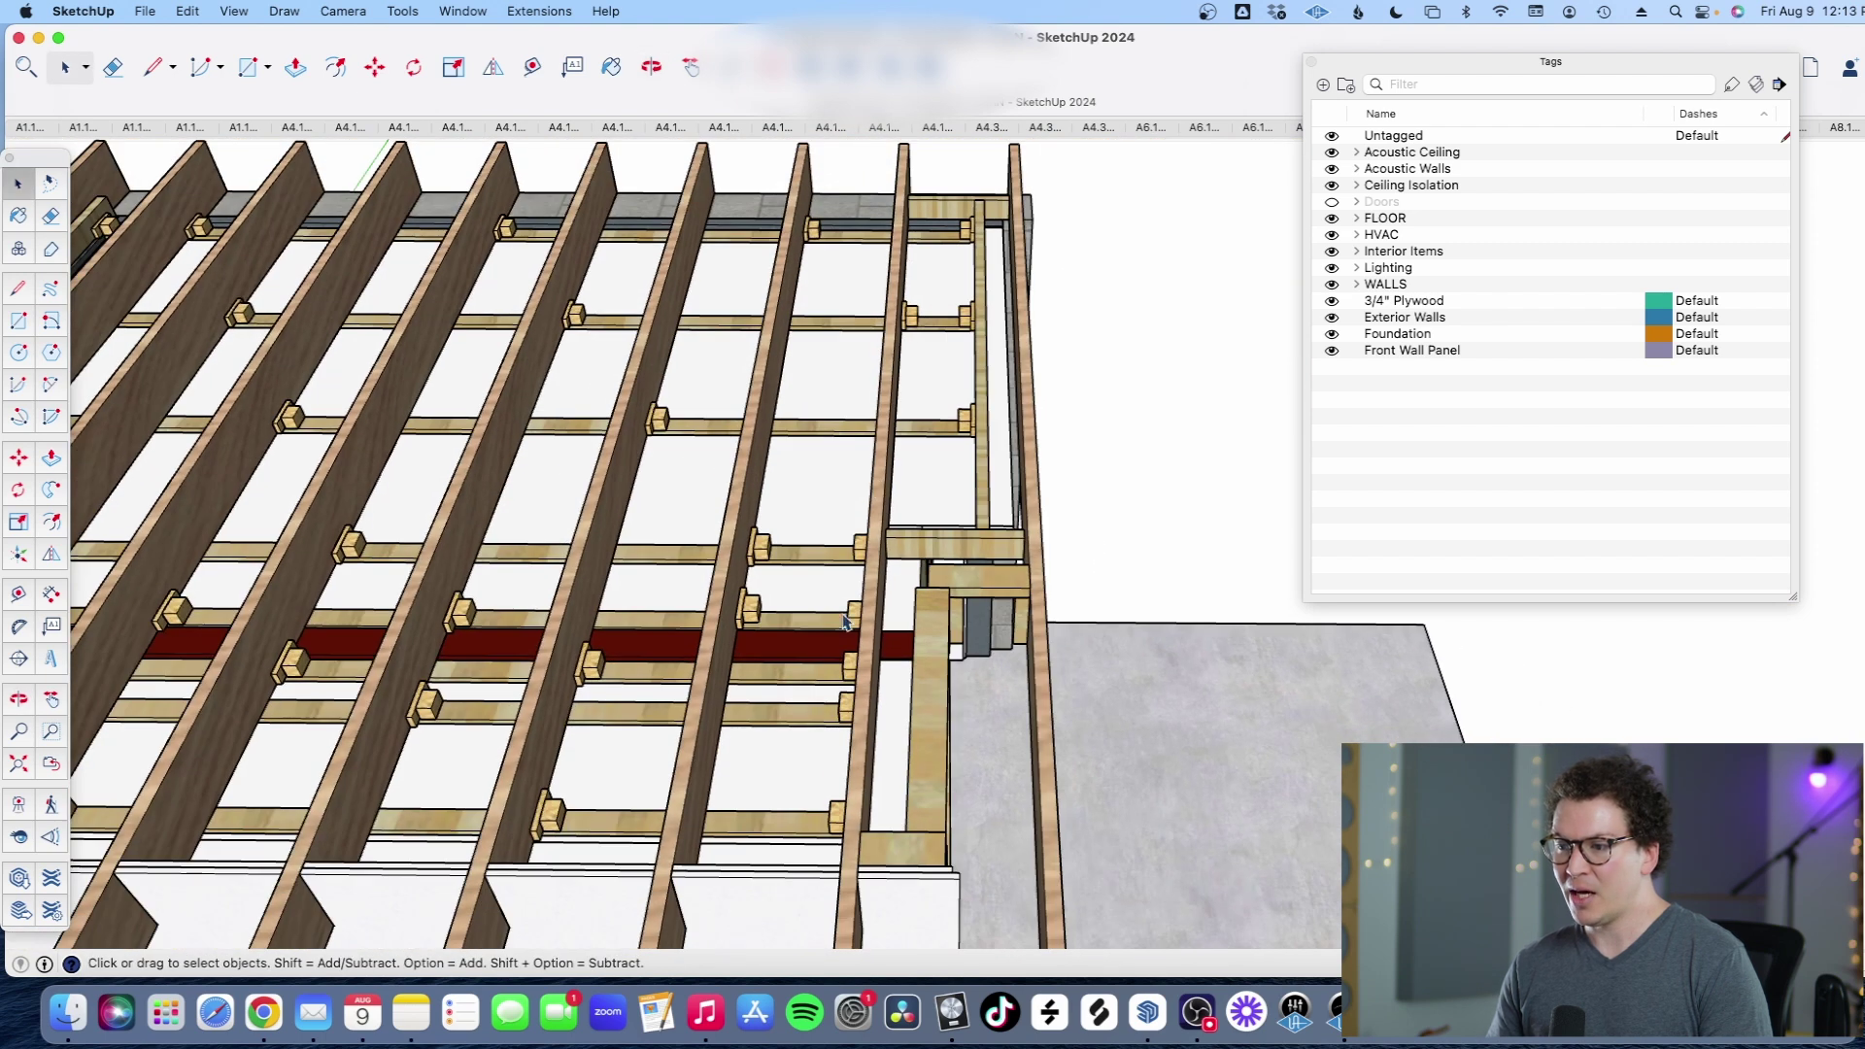
scroll(741, 612, "up", 6)
scroll(661, 691, "up", 4)
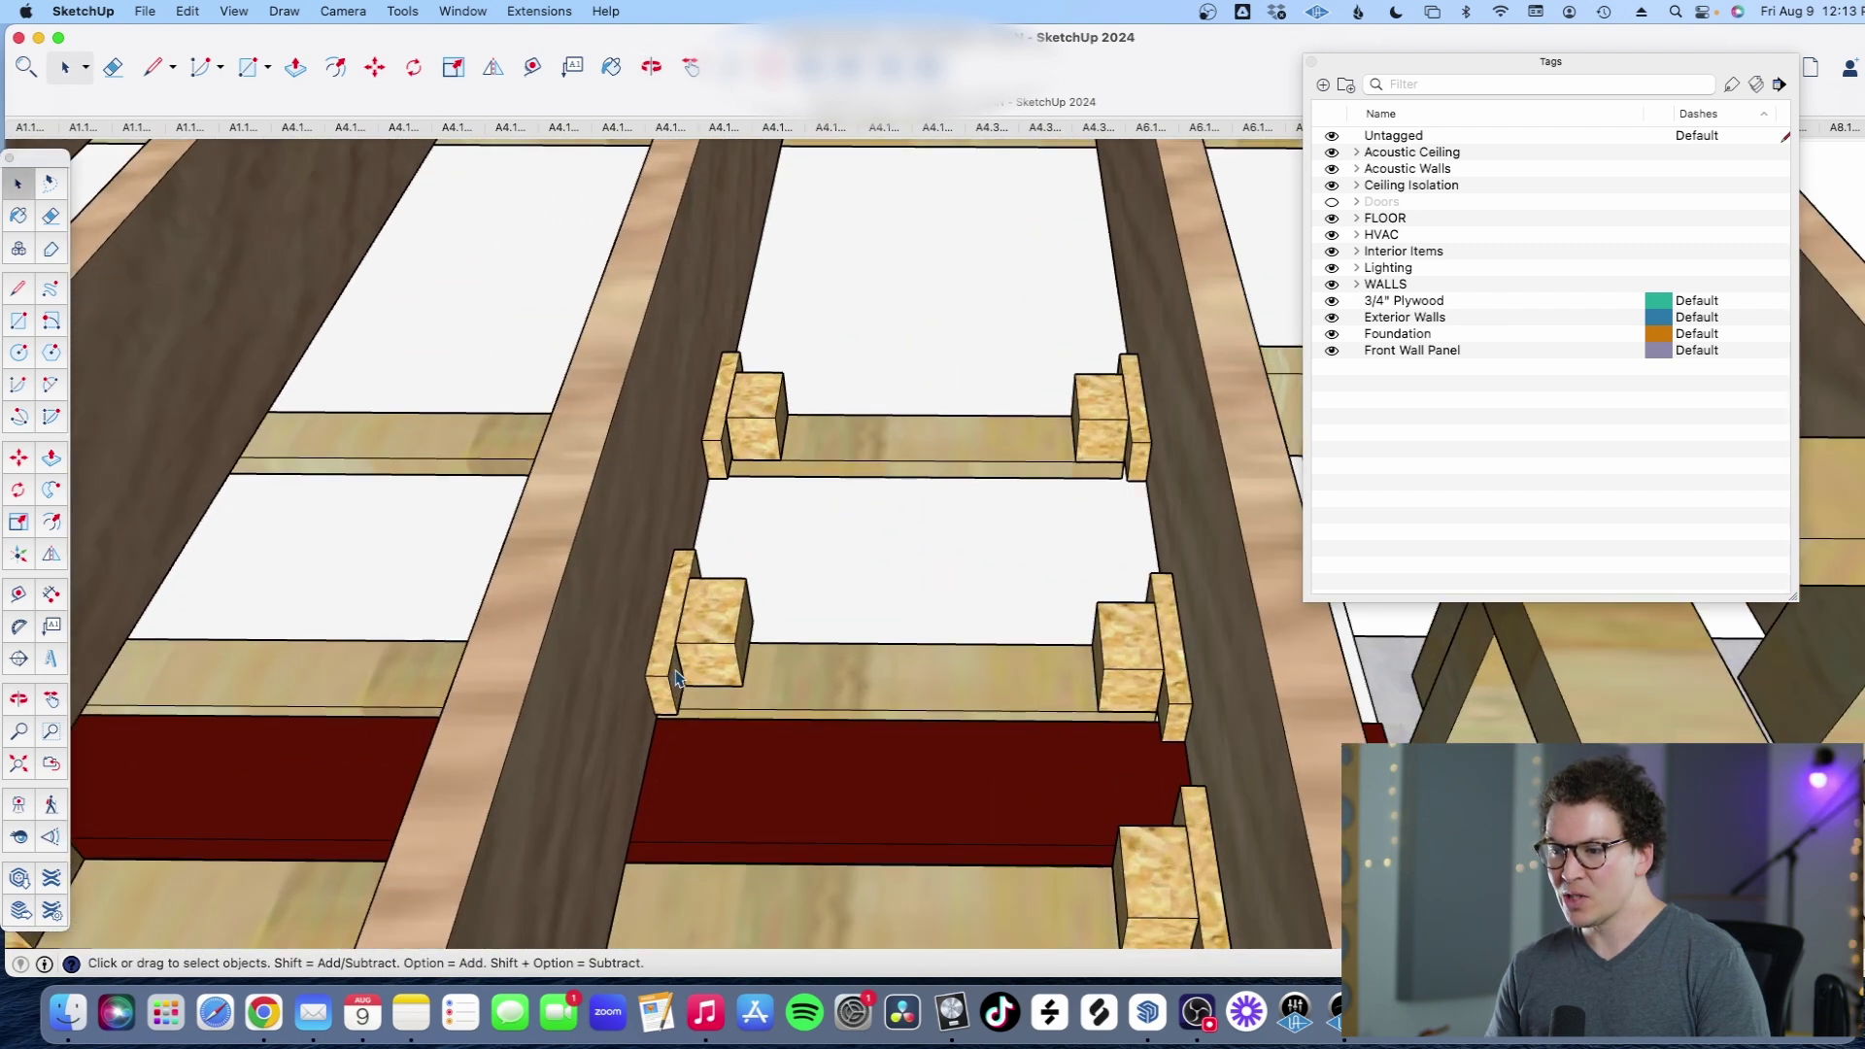
scroll(693, 667, "up", 3)
left_click_drag(699, 607, 633, 580)
scroll(701, 517, "up", 5)
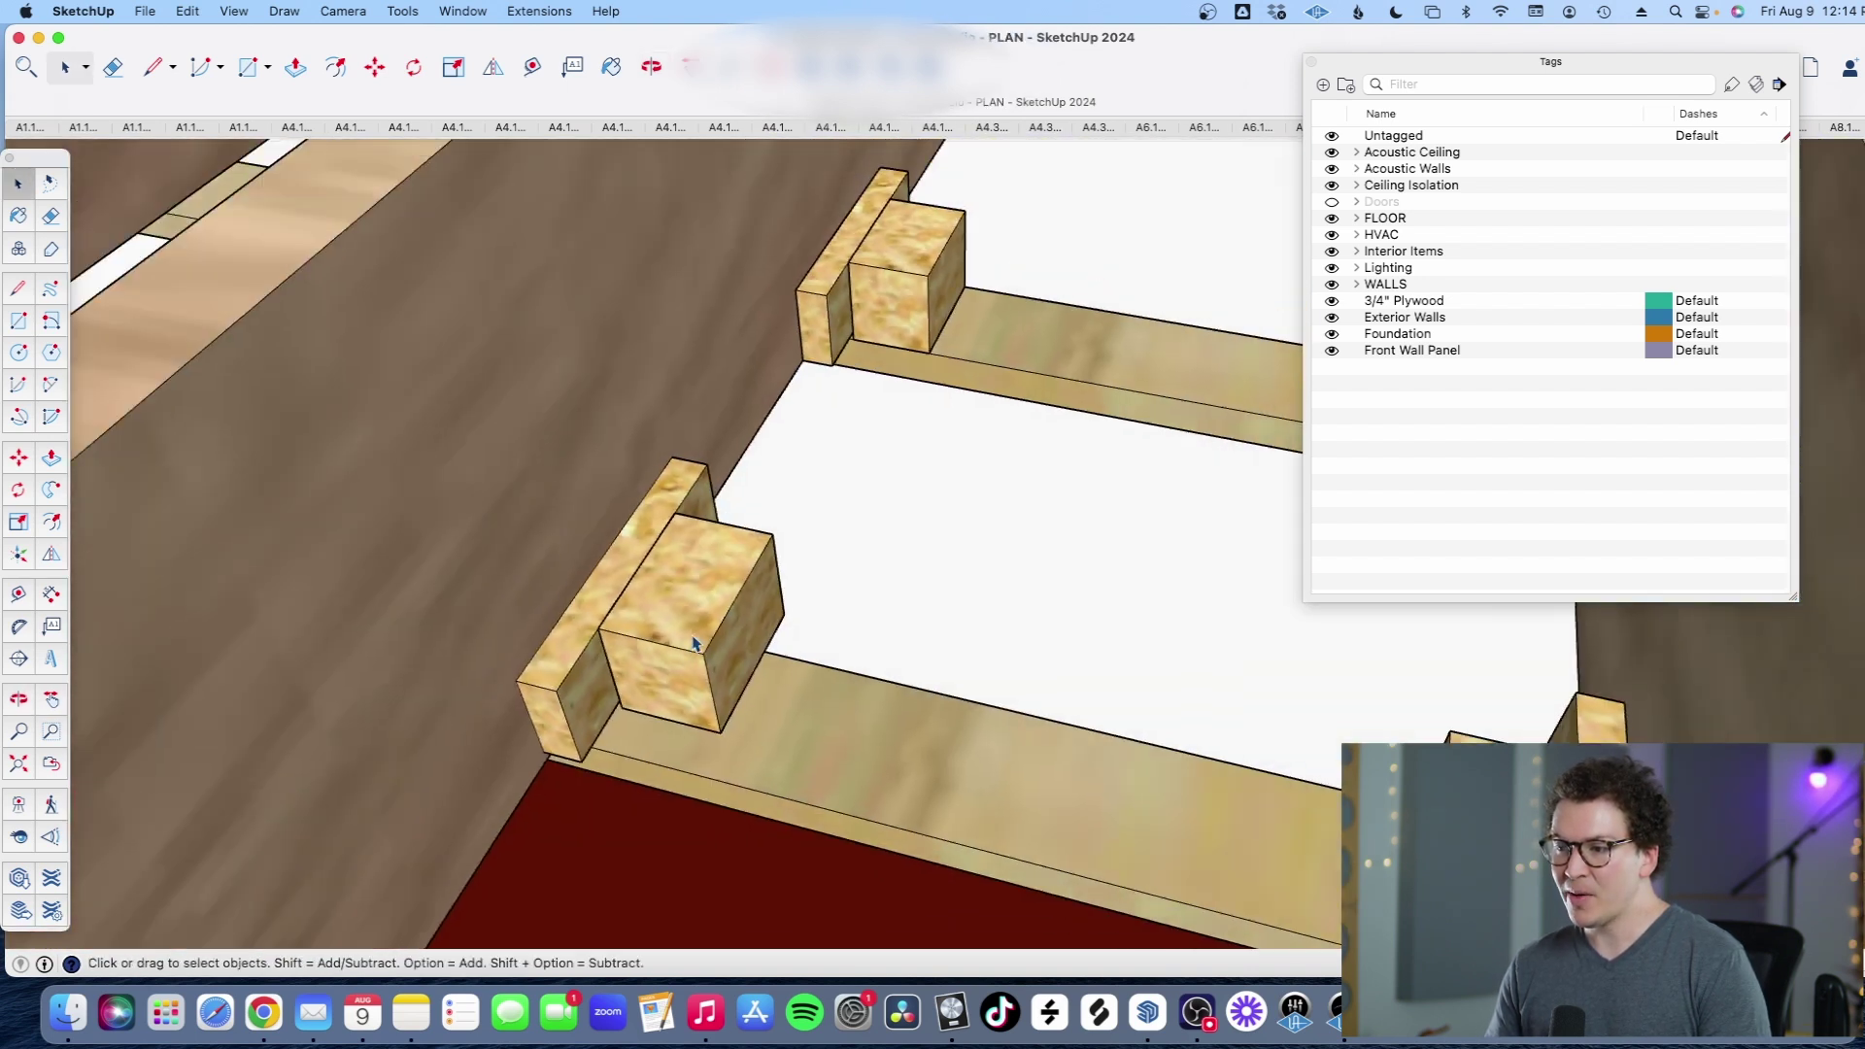
scroll(633, 580, "down", 3)
scroll(633, 579, "up", 2)
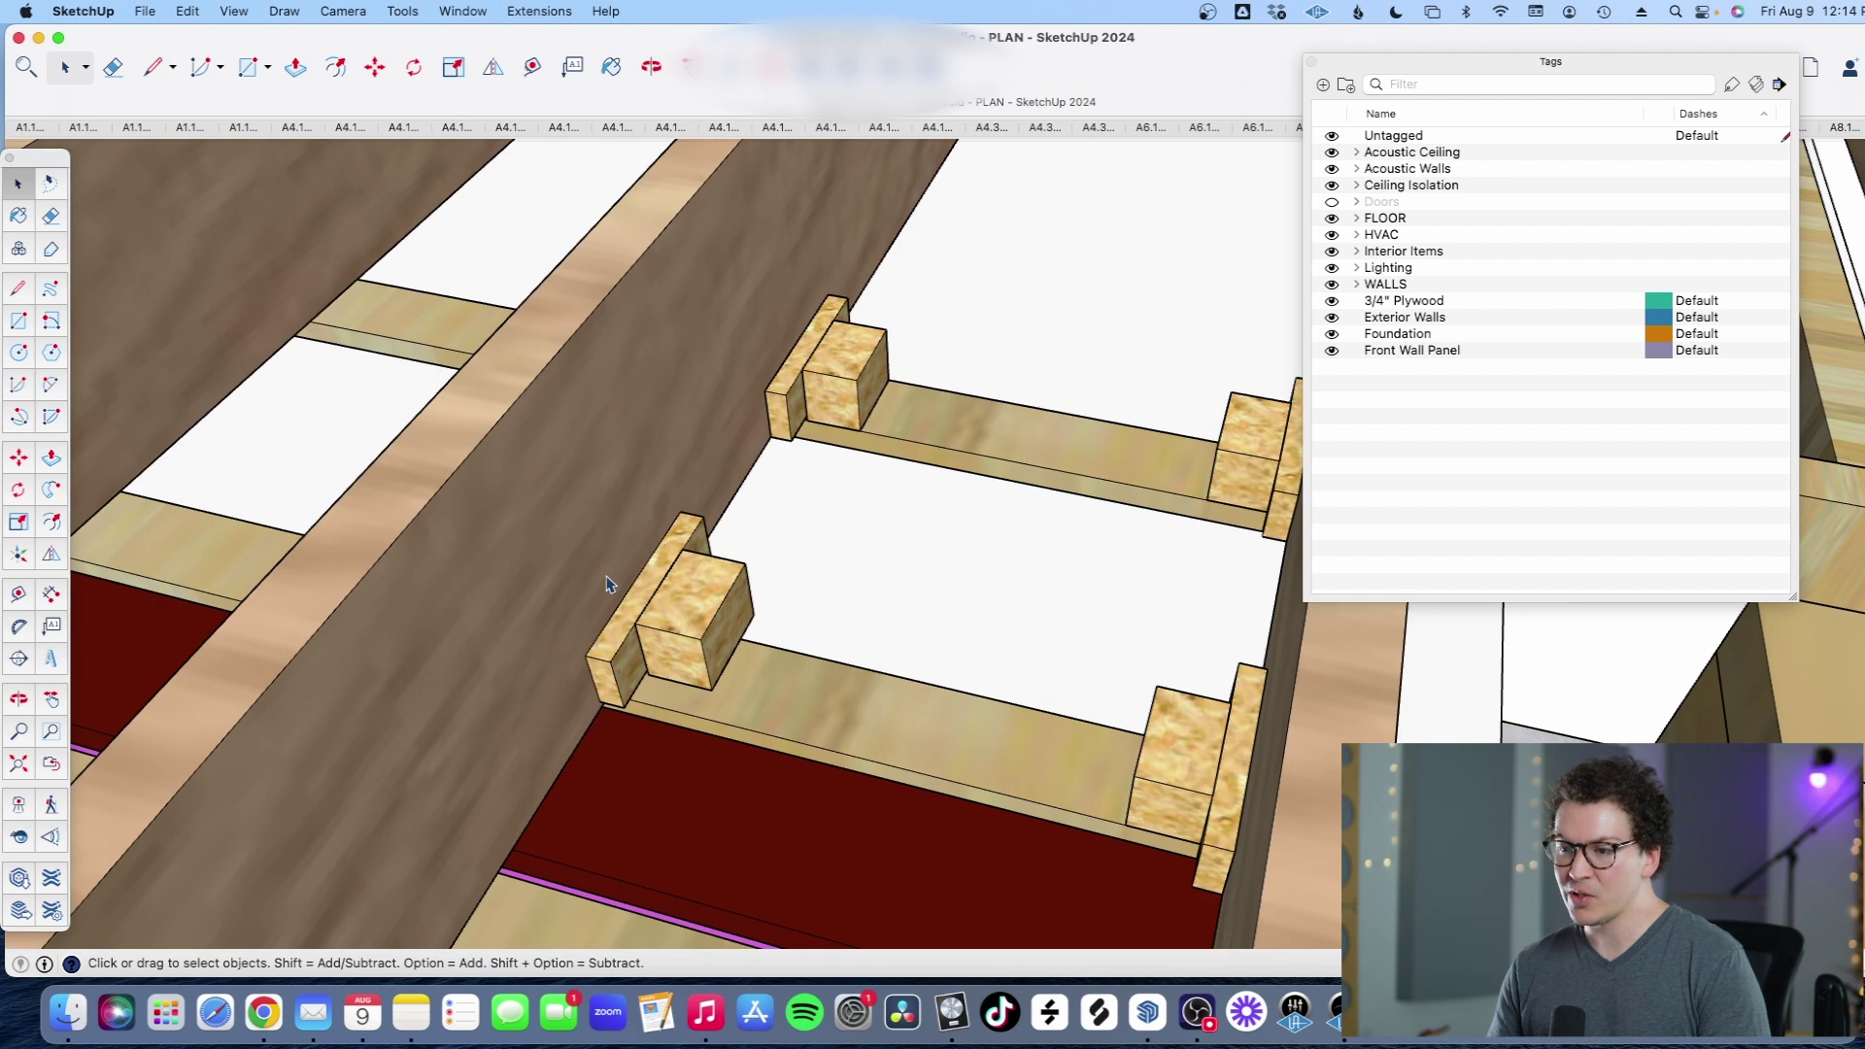
scroll(678, 598, "down", 3)
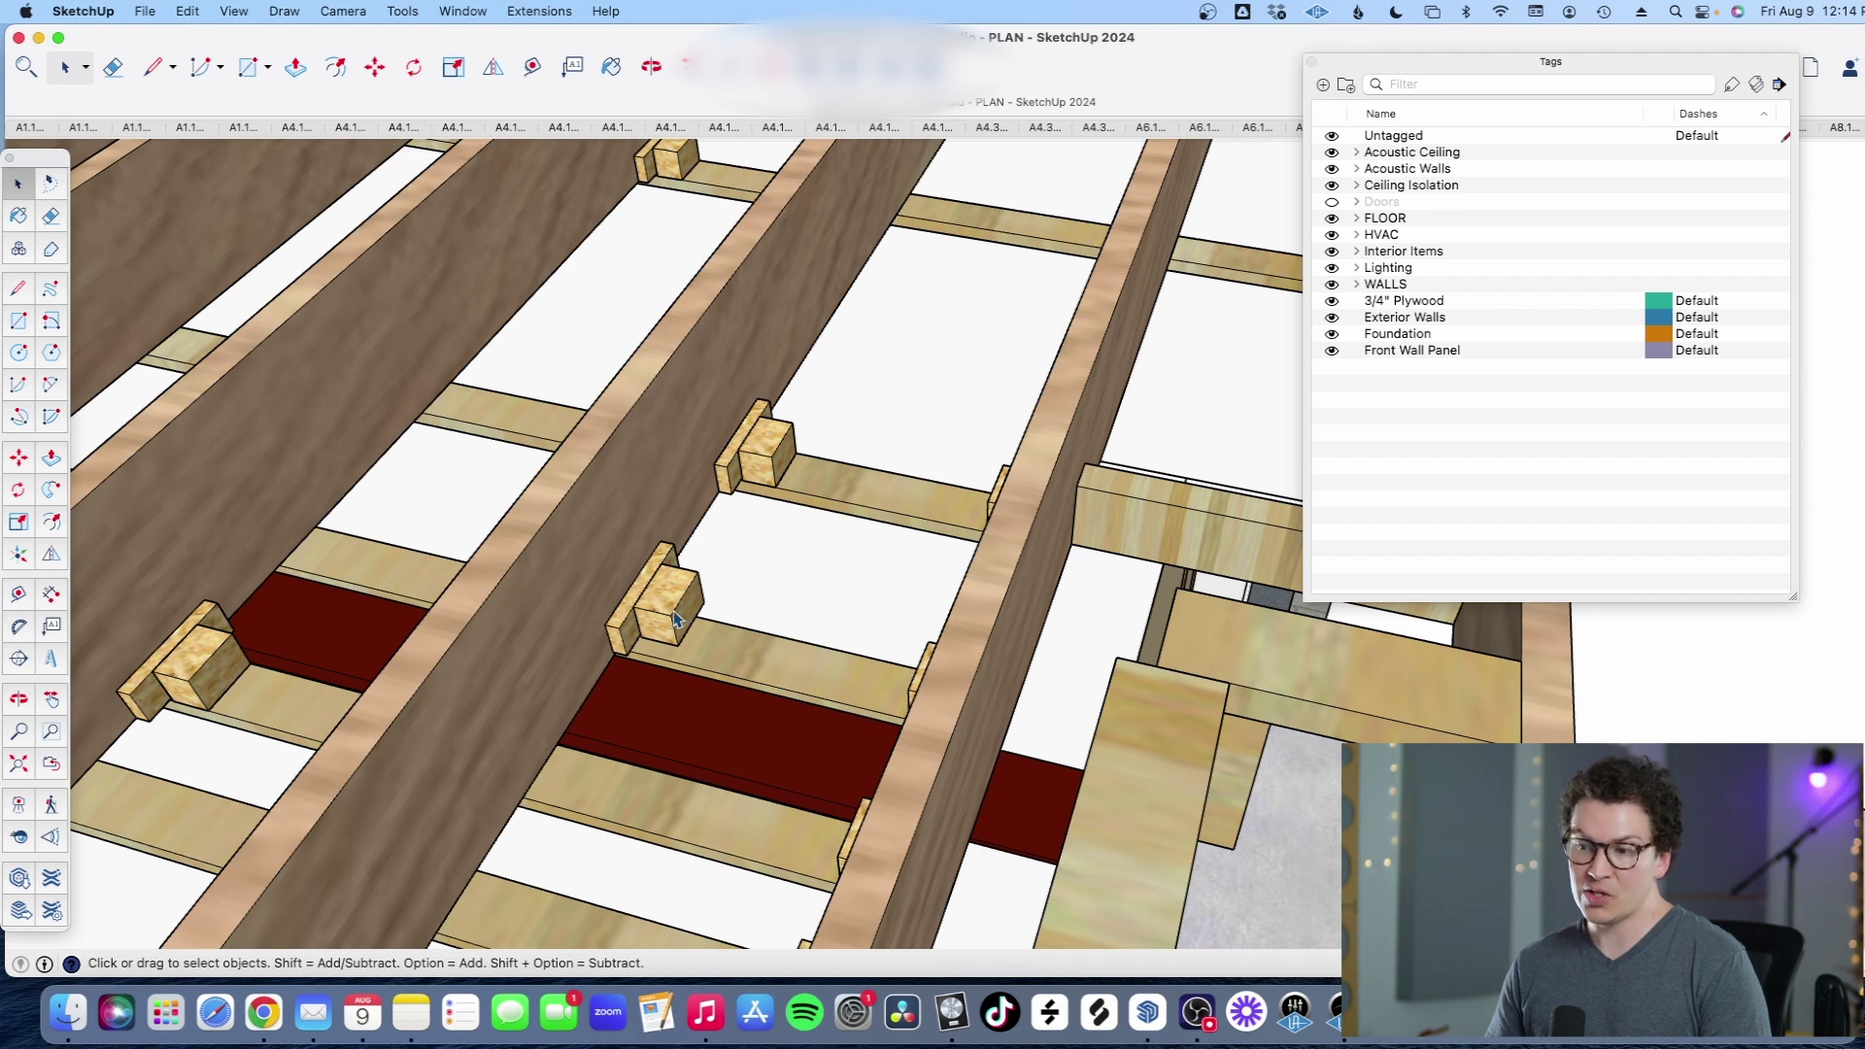
scroll(670, 618, "up", 5)
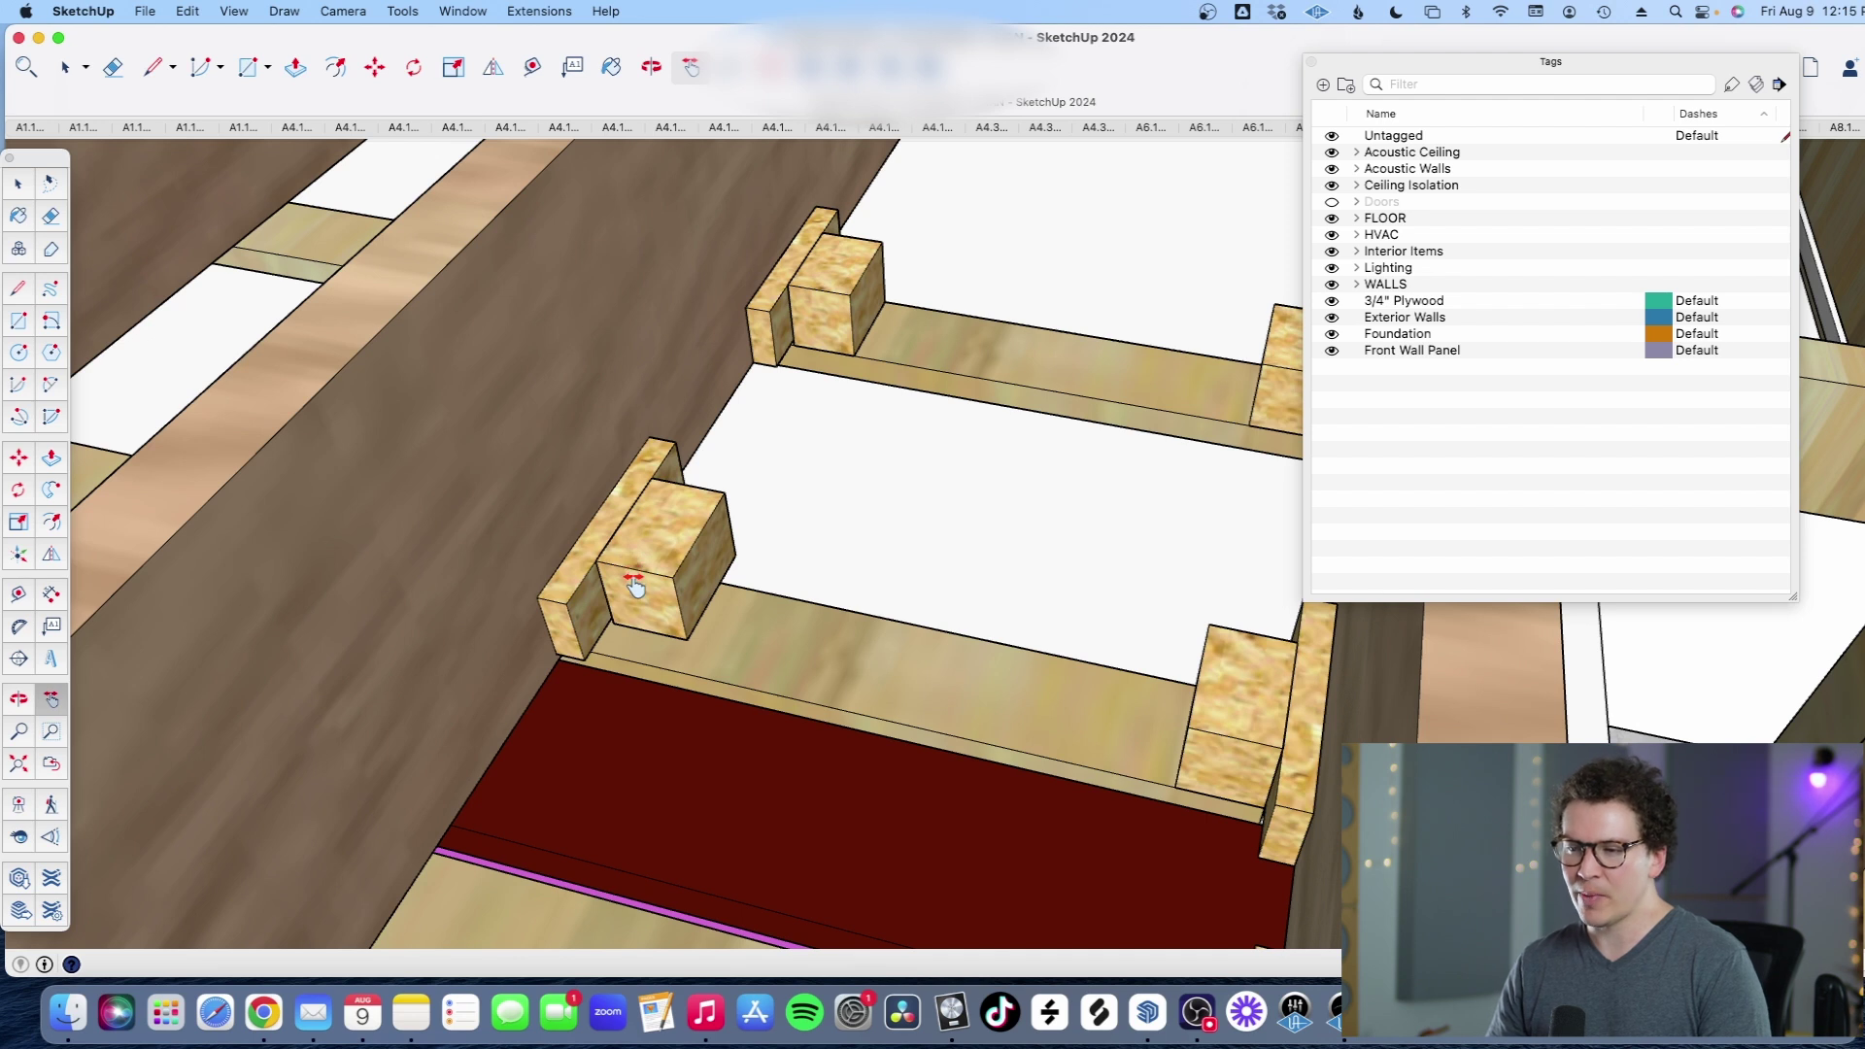
Step: Orbit and zoom around the wood block beside the red blocking
scroll(633, 582, "up", 5)
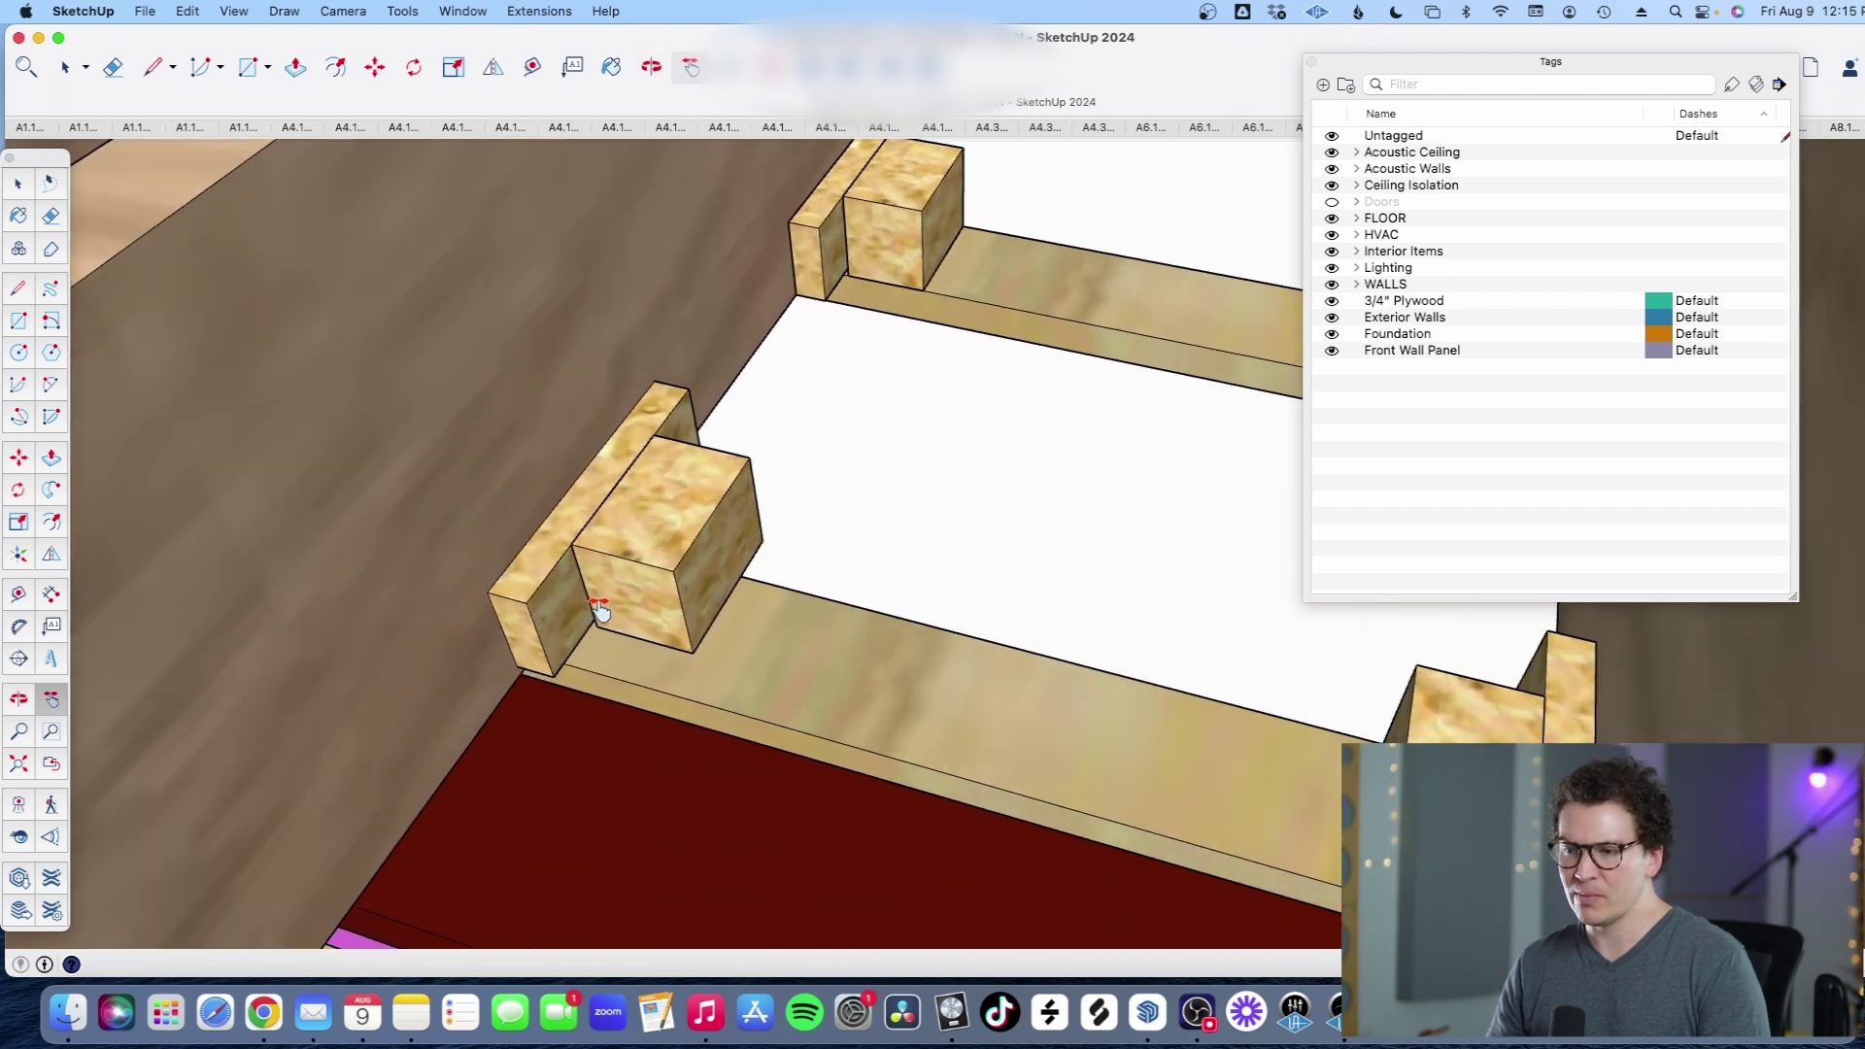
left_click_drag(600, 610, 623, 572)
scroll(629, 612, "up", 2)
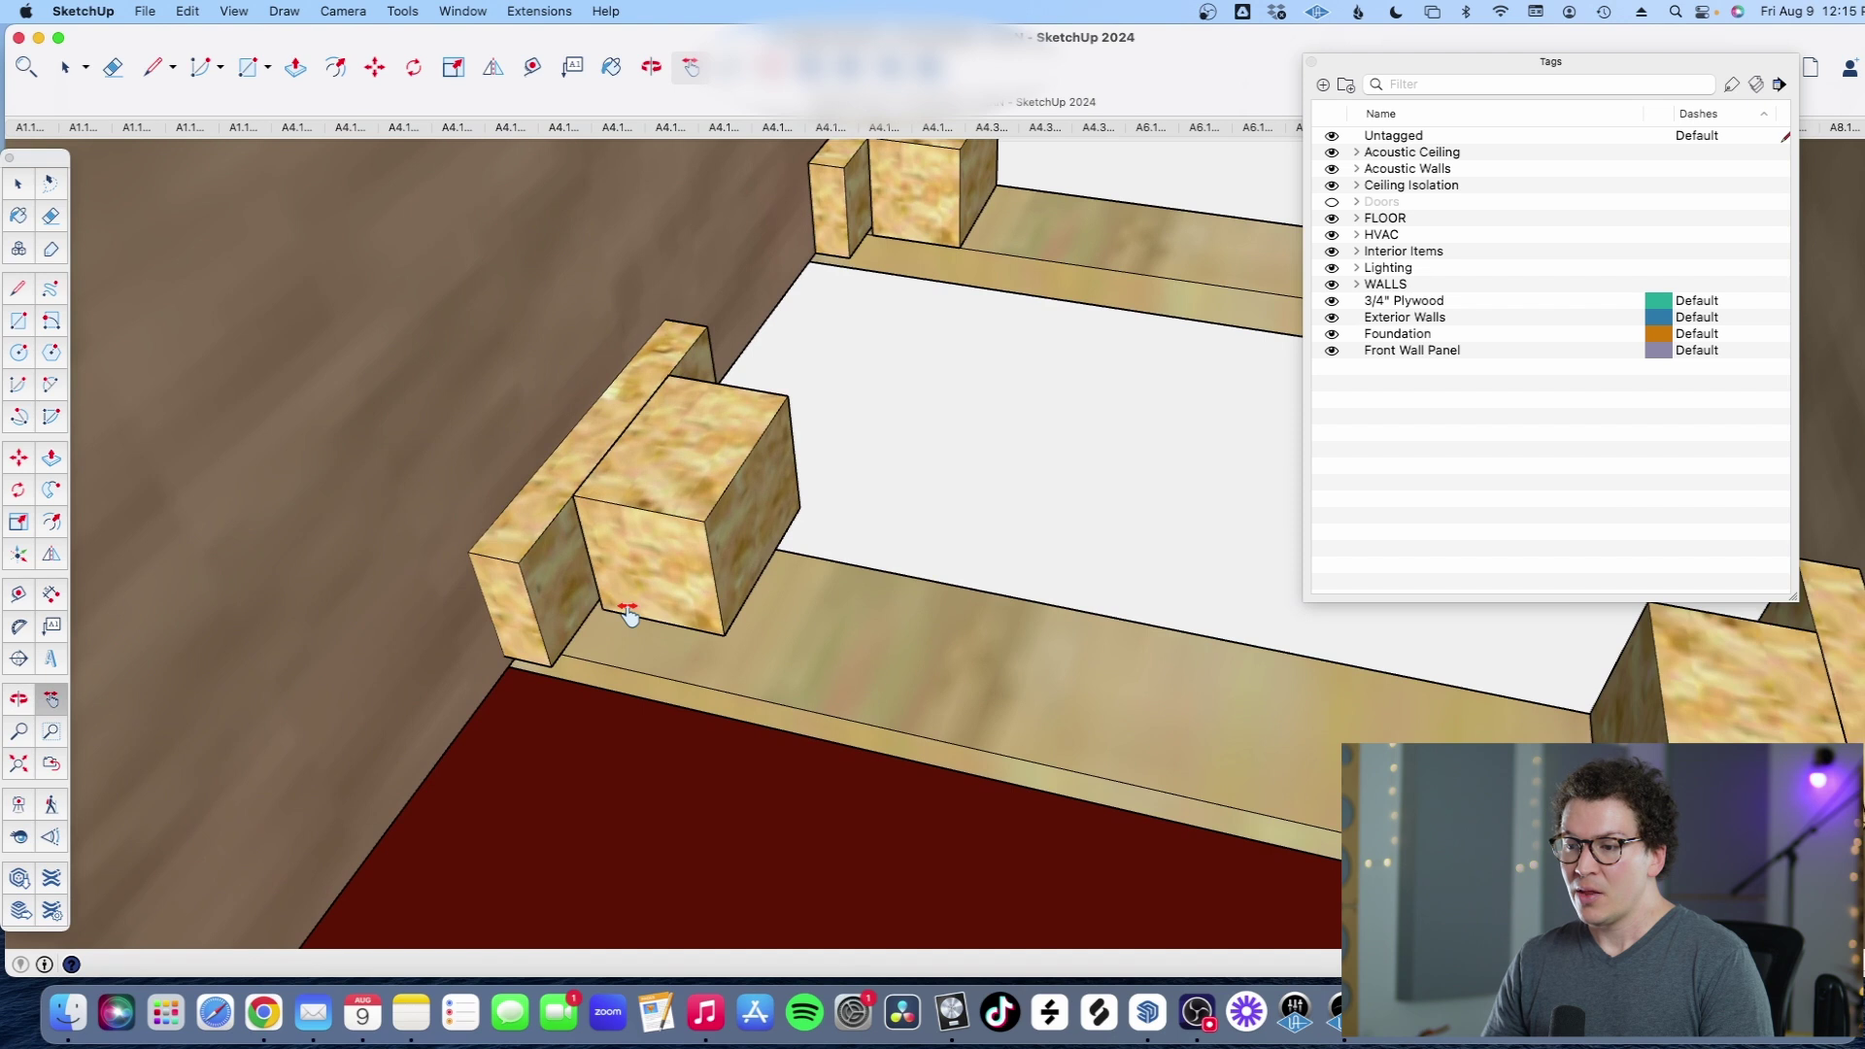
scroll(699, 627, "down", 2)
scroll(699, 630, "down", 3)
scroll(653, 670, "up", 2)
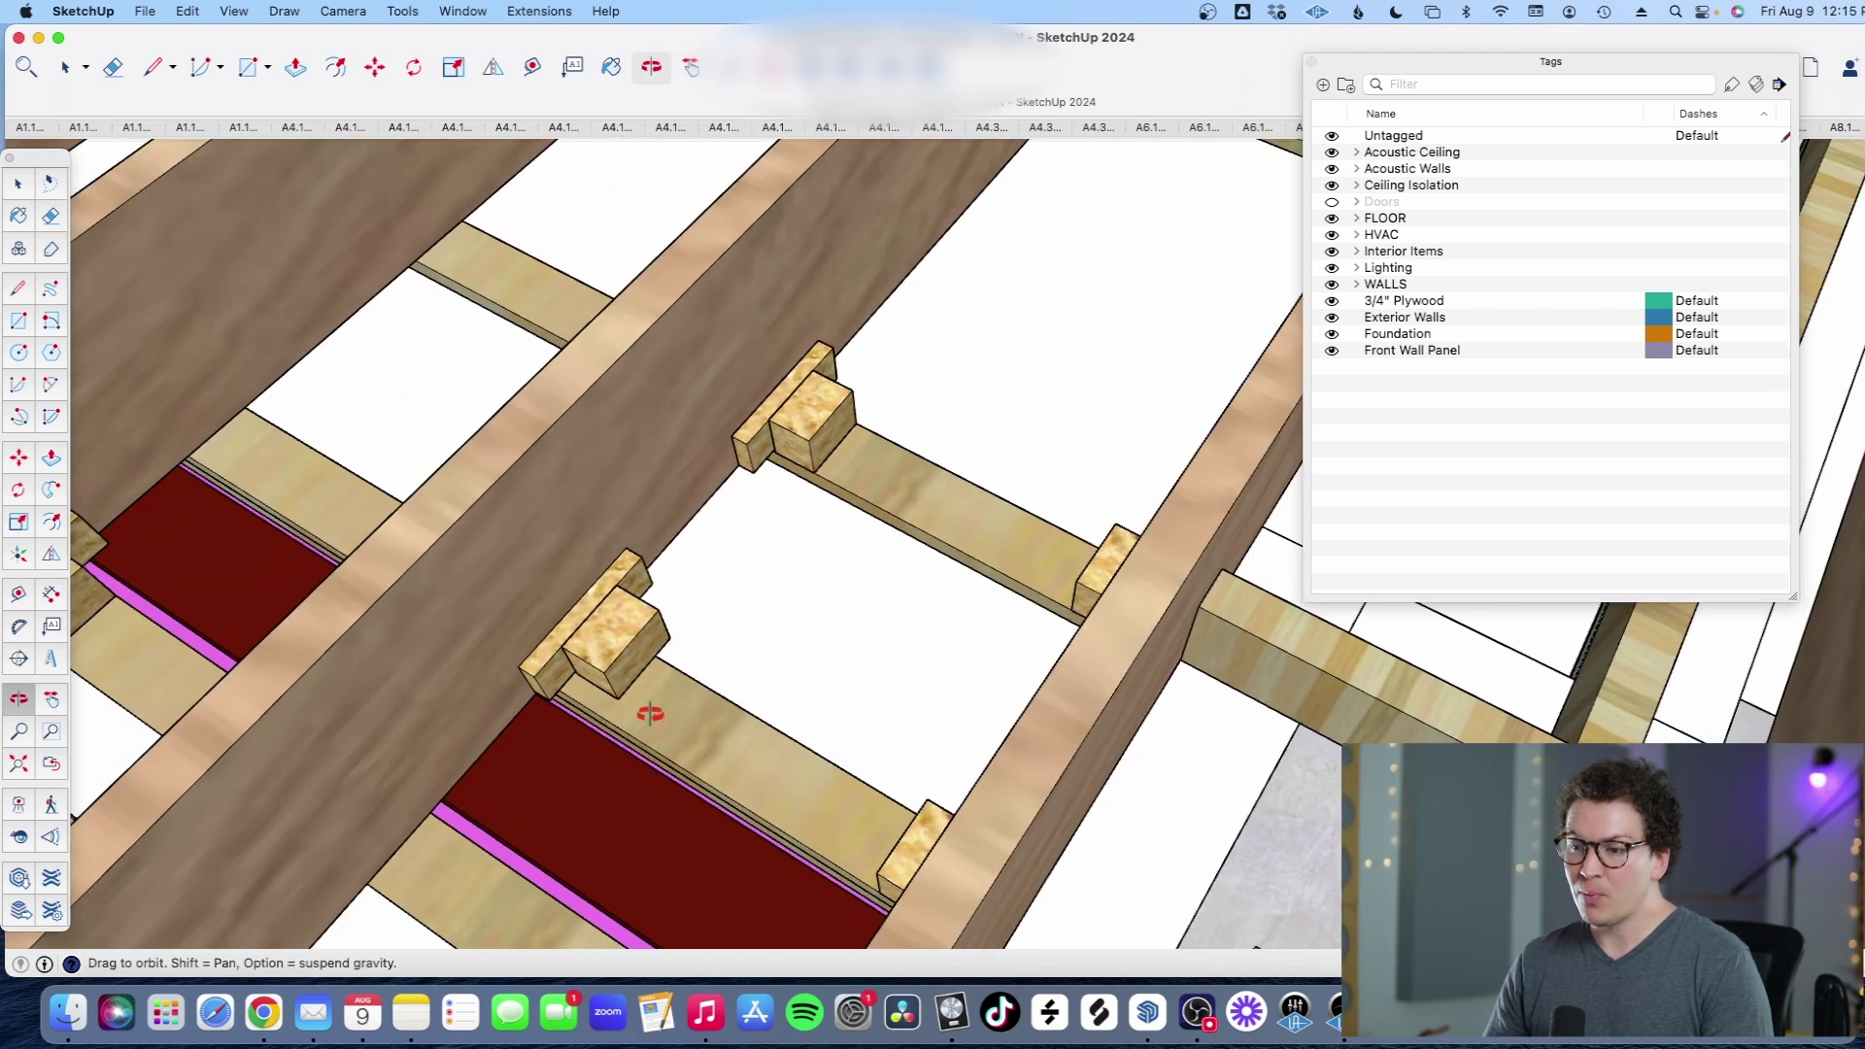
Step: Follow the pink strips along the red blocking and orbit down to the beam at the wall
left_click_drag(650, 714, 541, 735)
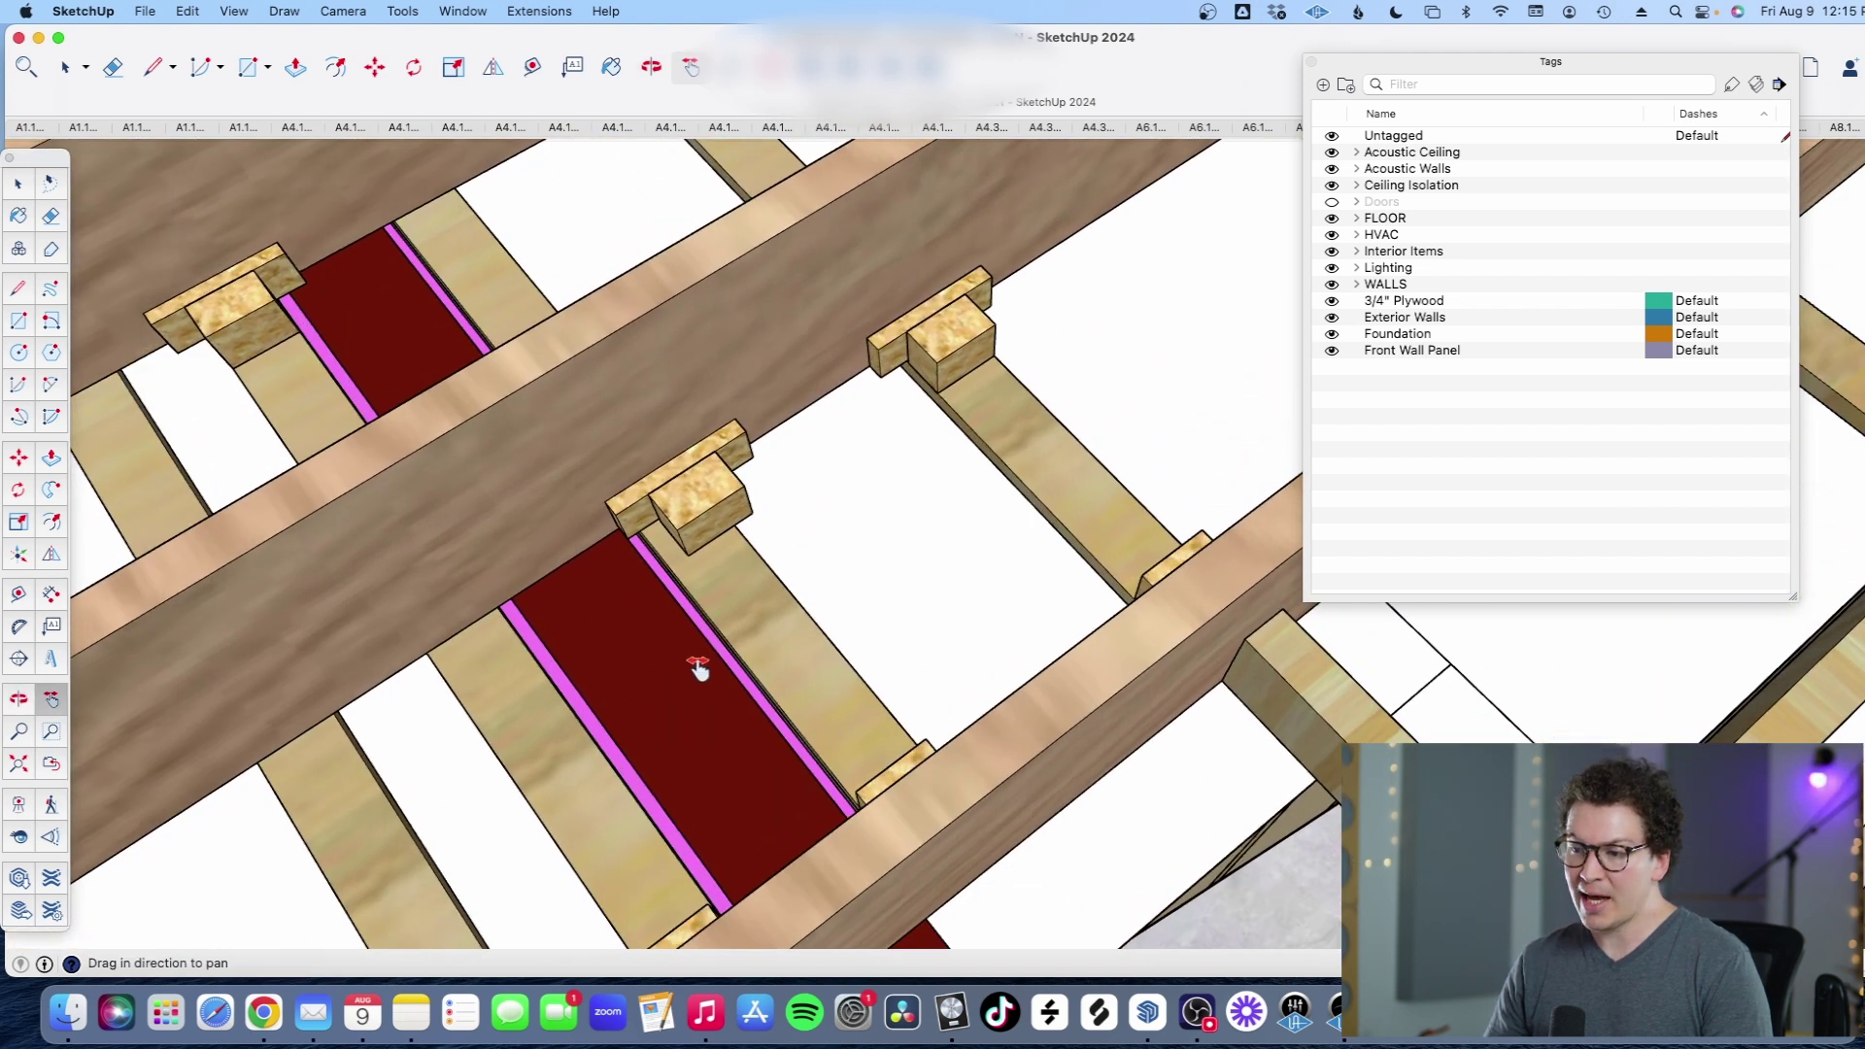
scroll(533, 716, "up", 5)
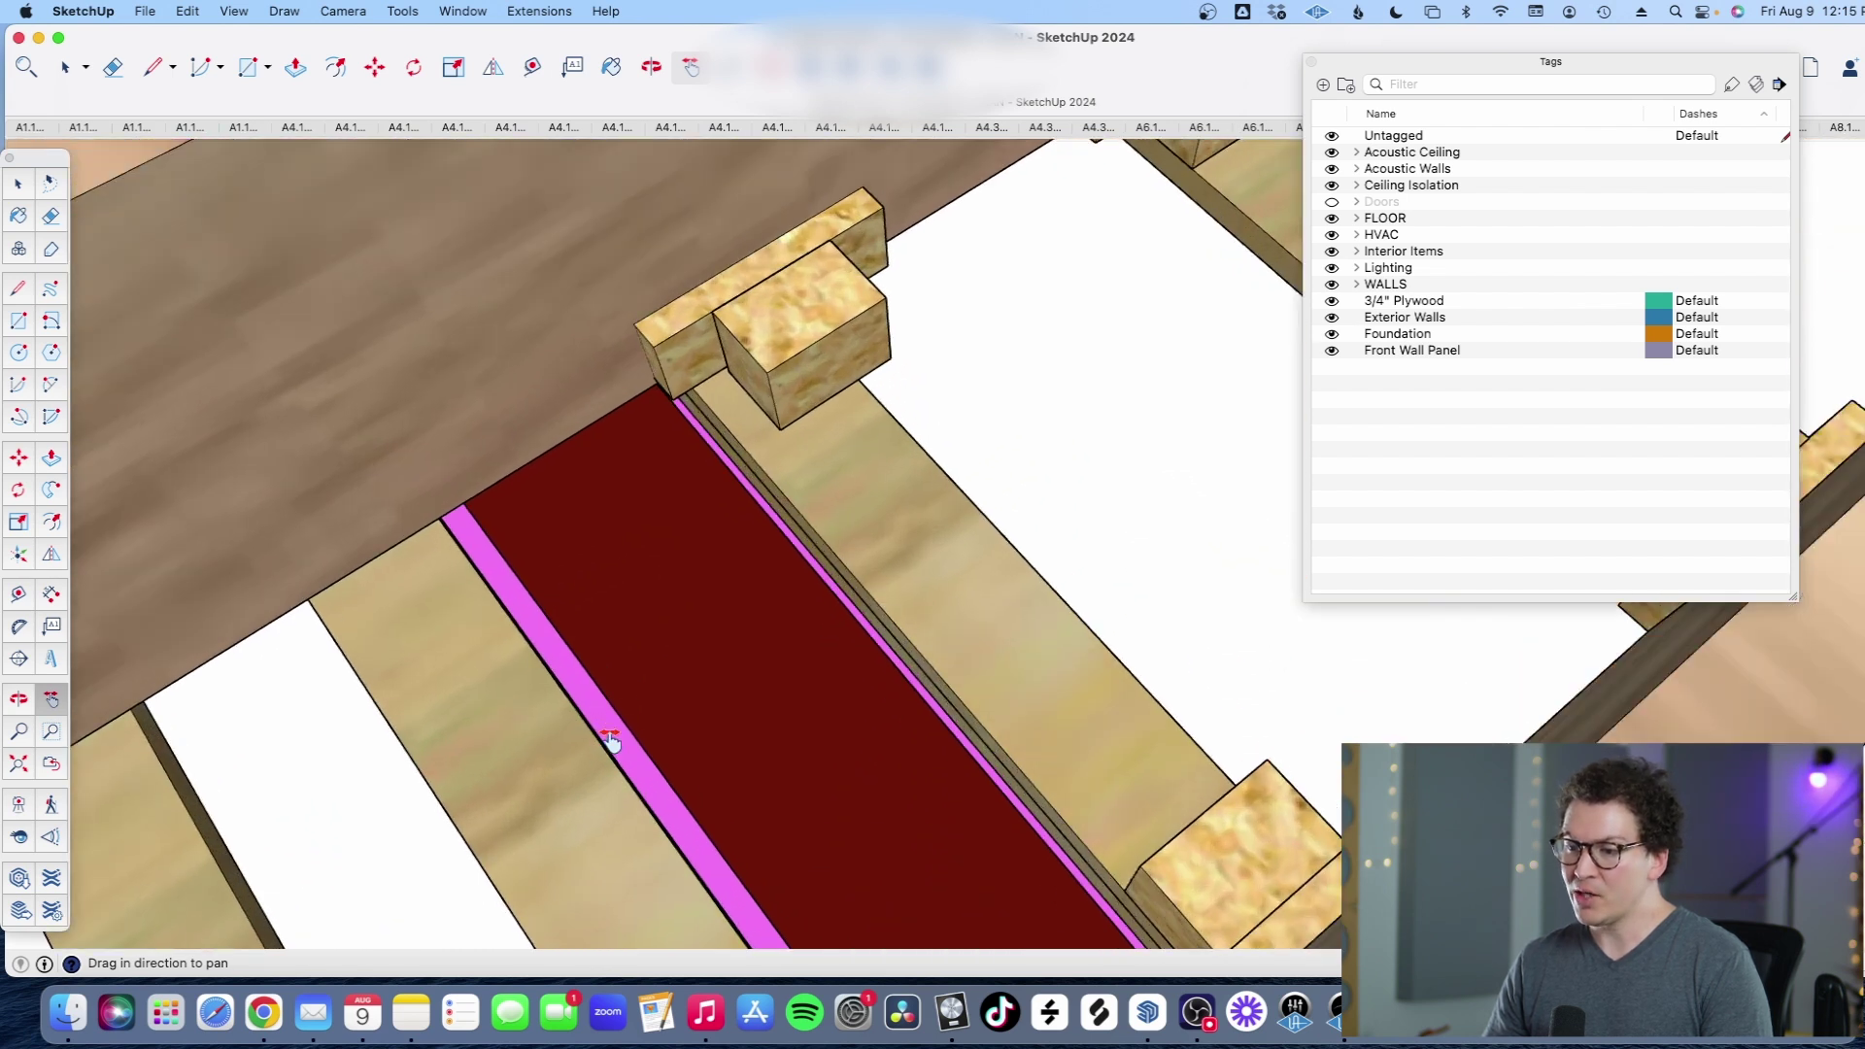
scroll(613, 743, "up", 5)
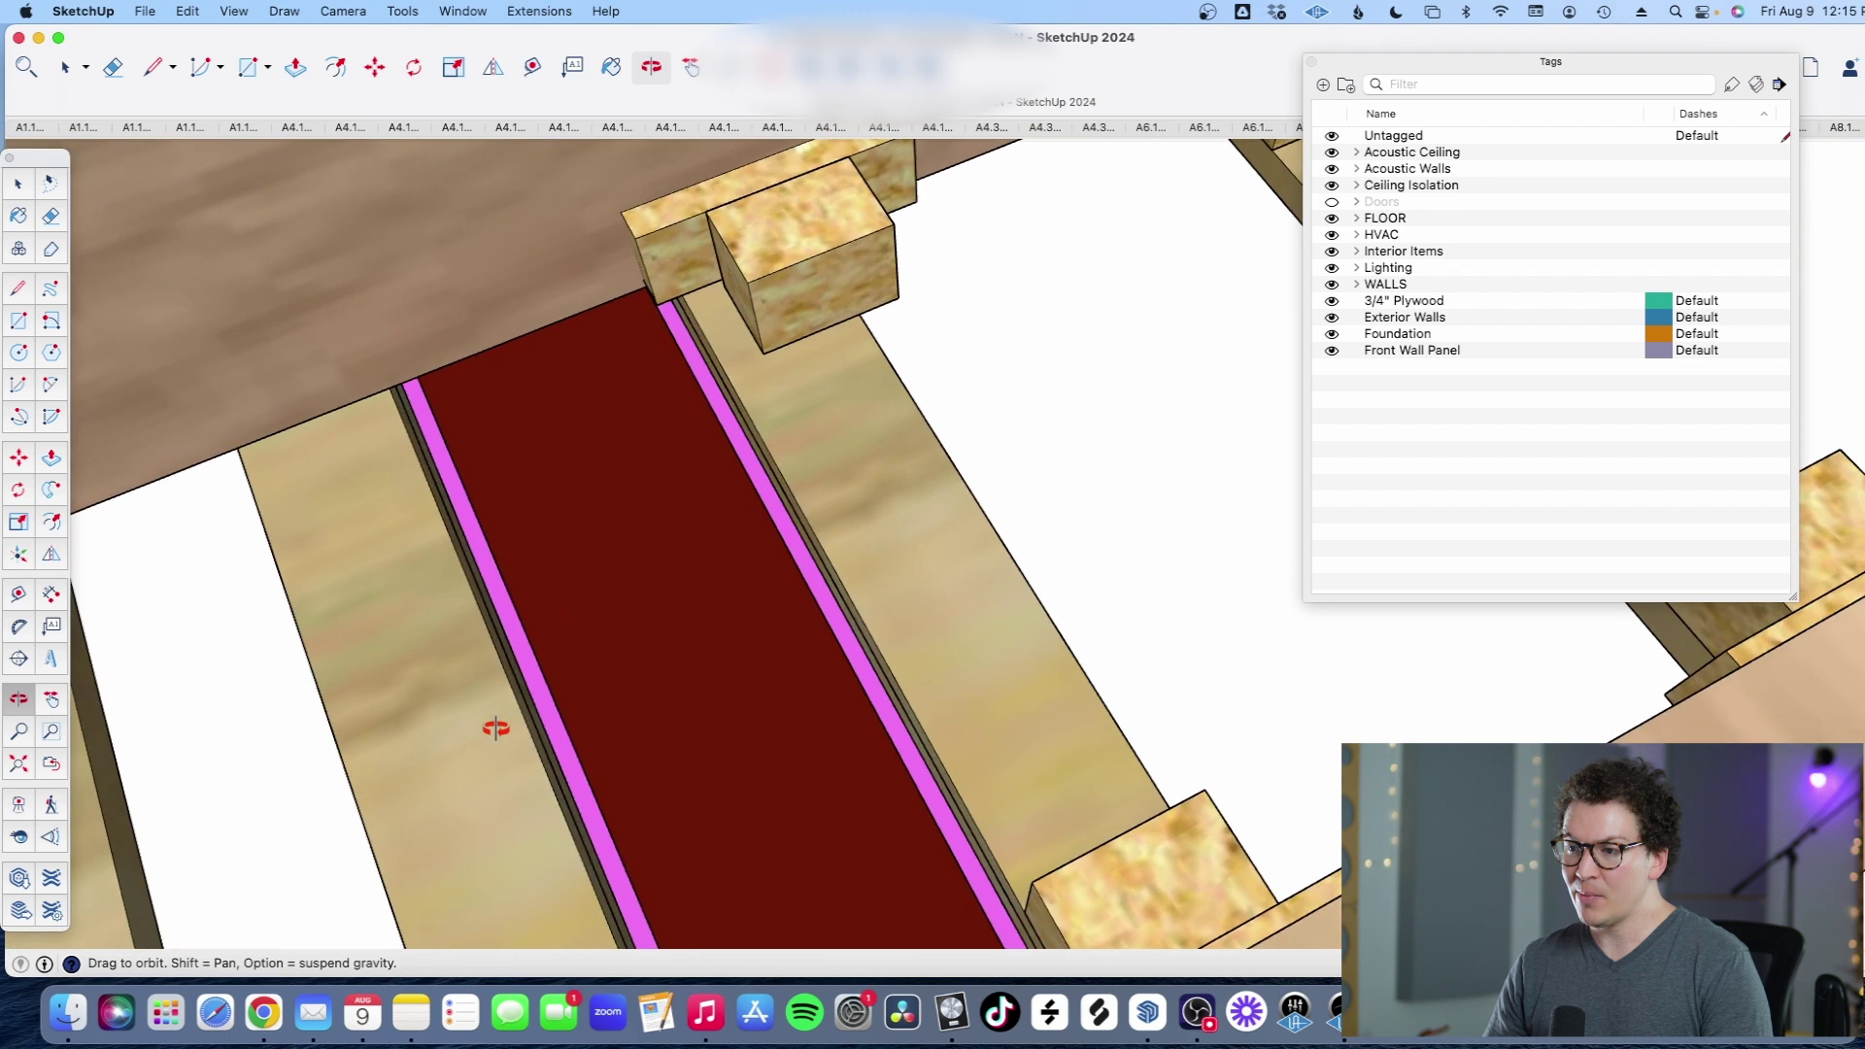
scroll(508, 687, "down", 2)
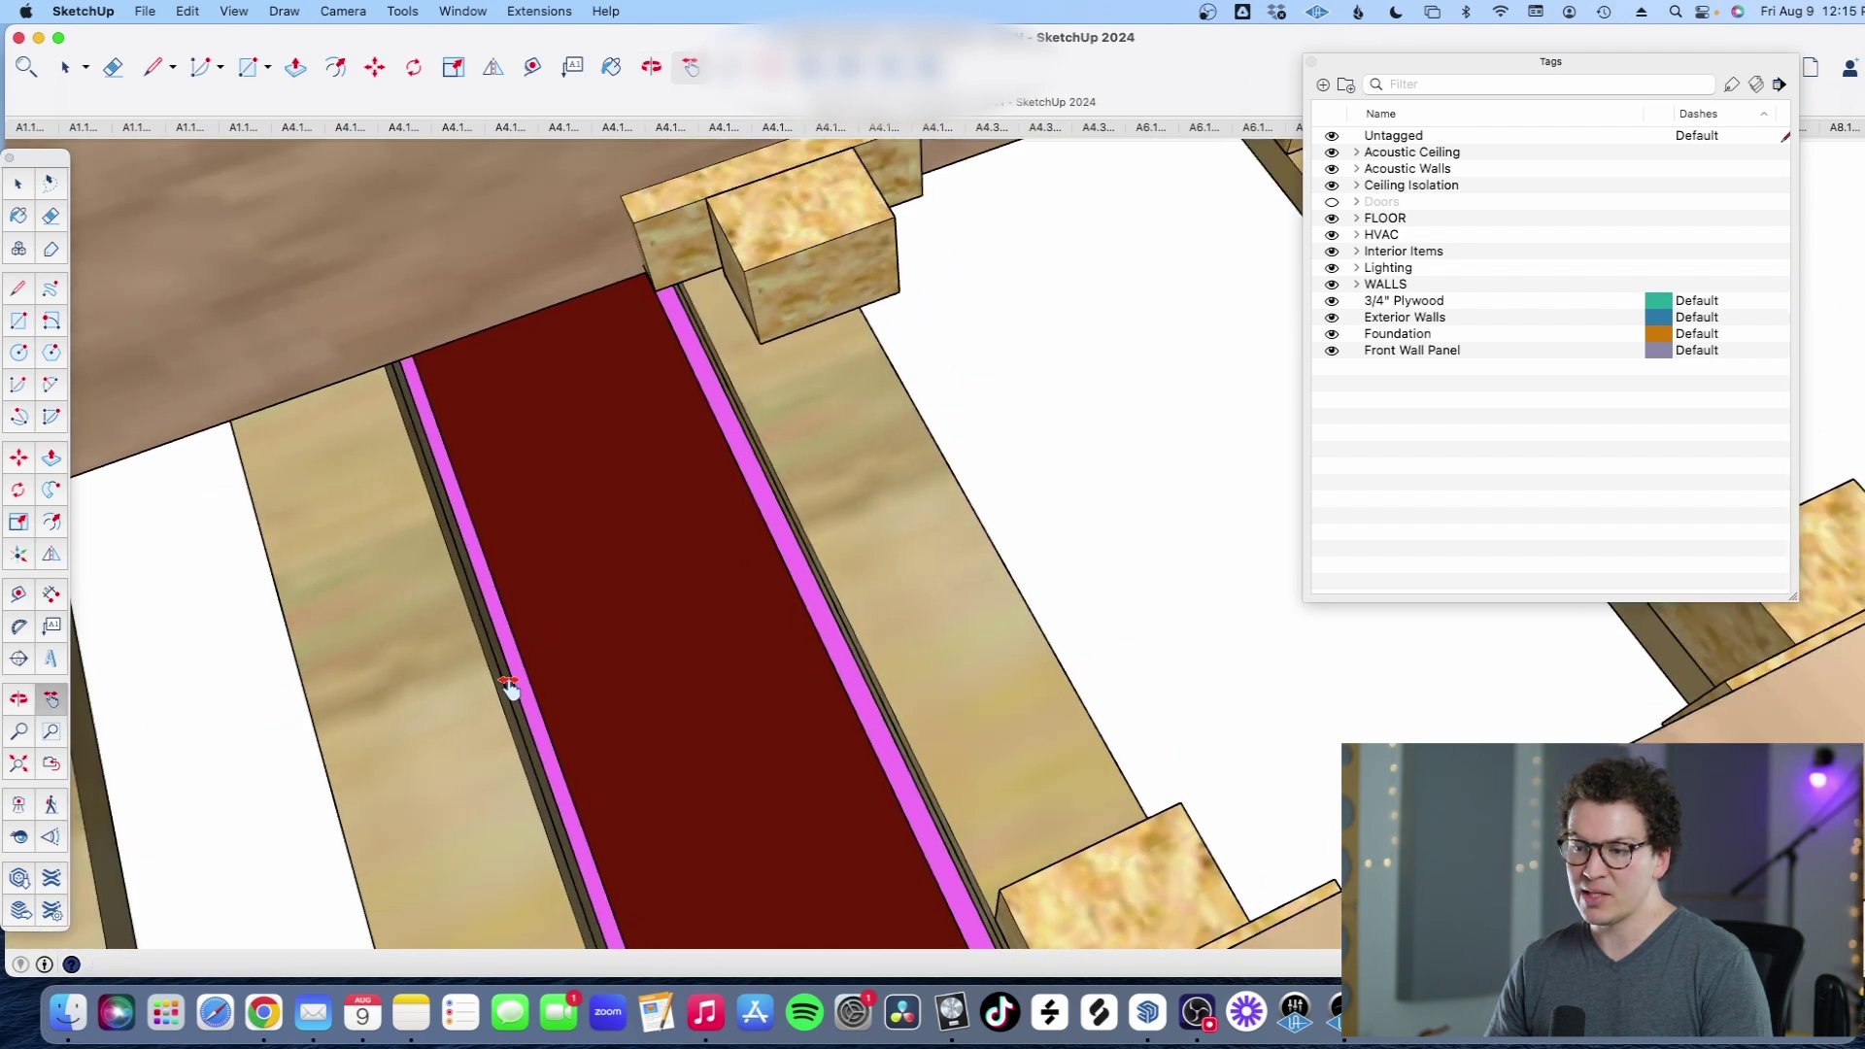
scroll(521, 708, "up", 5)
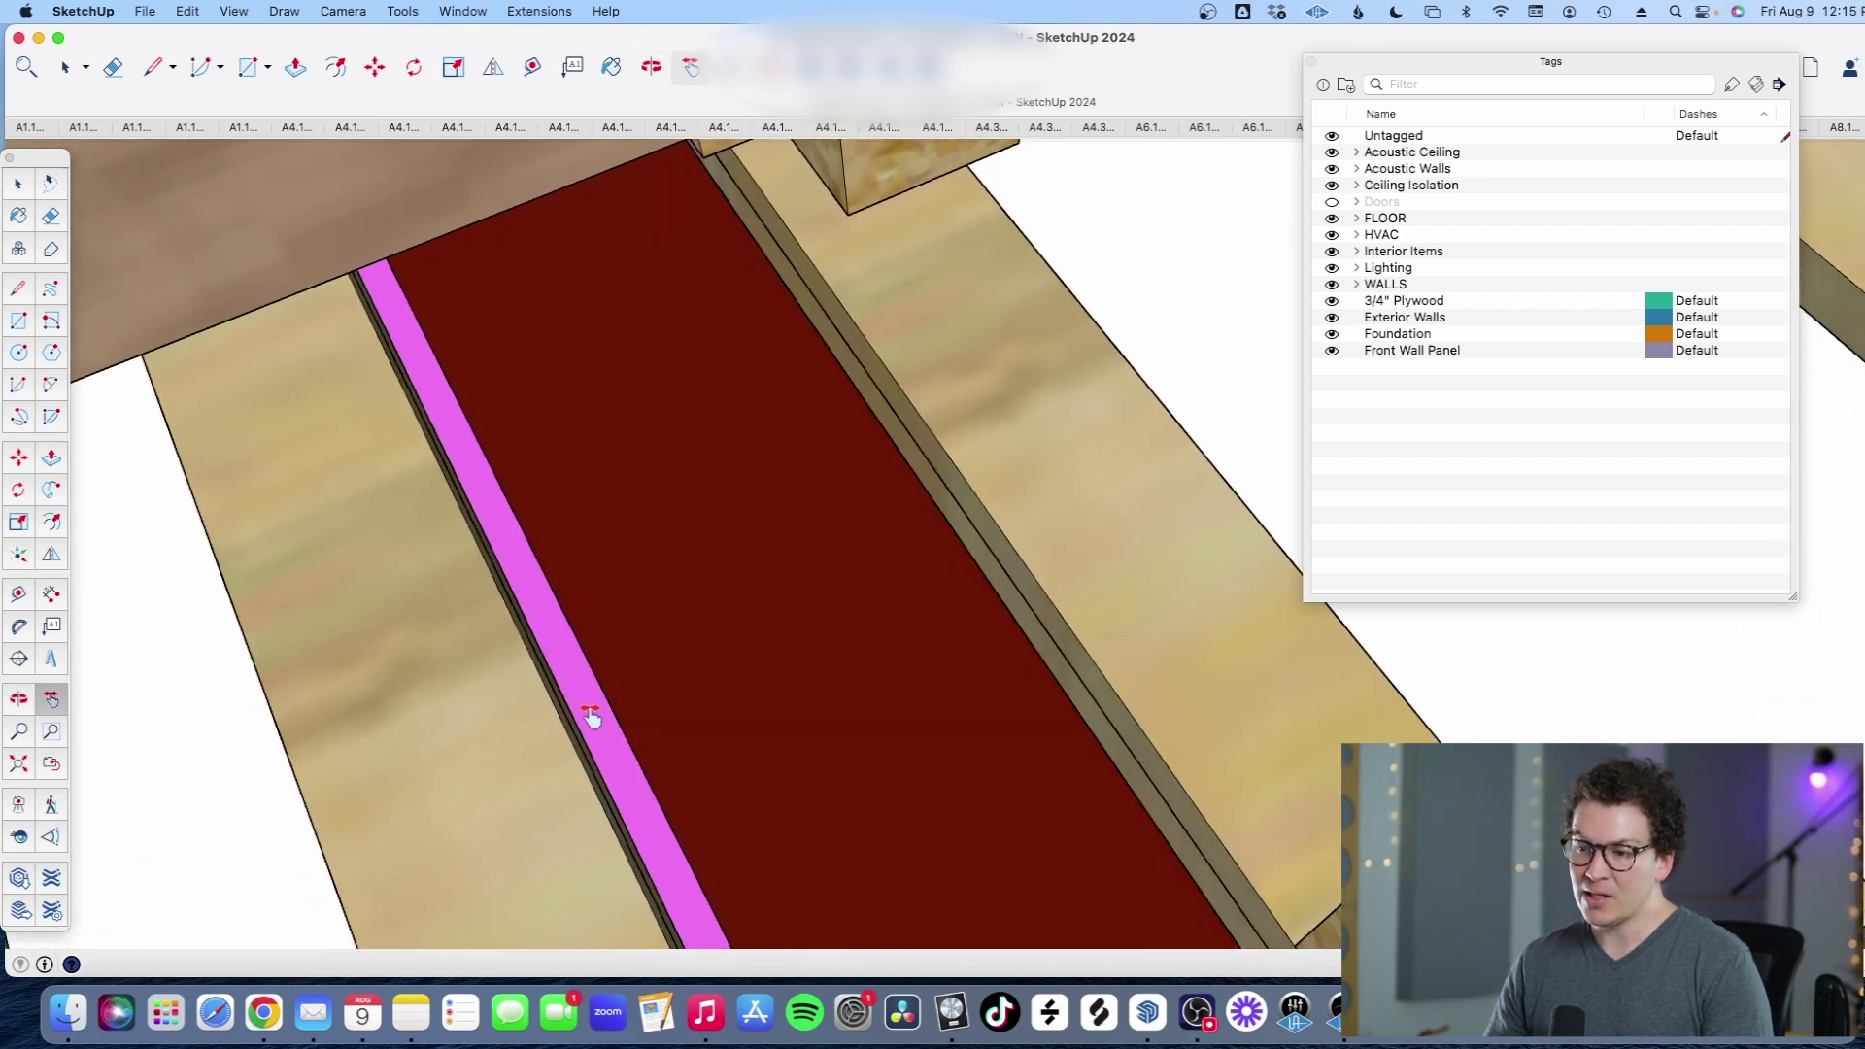
scroll(602, 719, "down", 3)
scroll(622, 699, "down", 4)
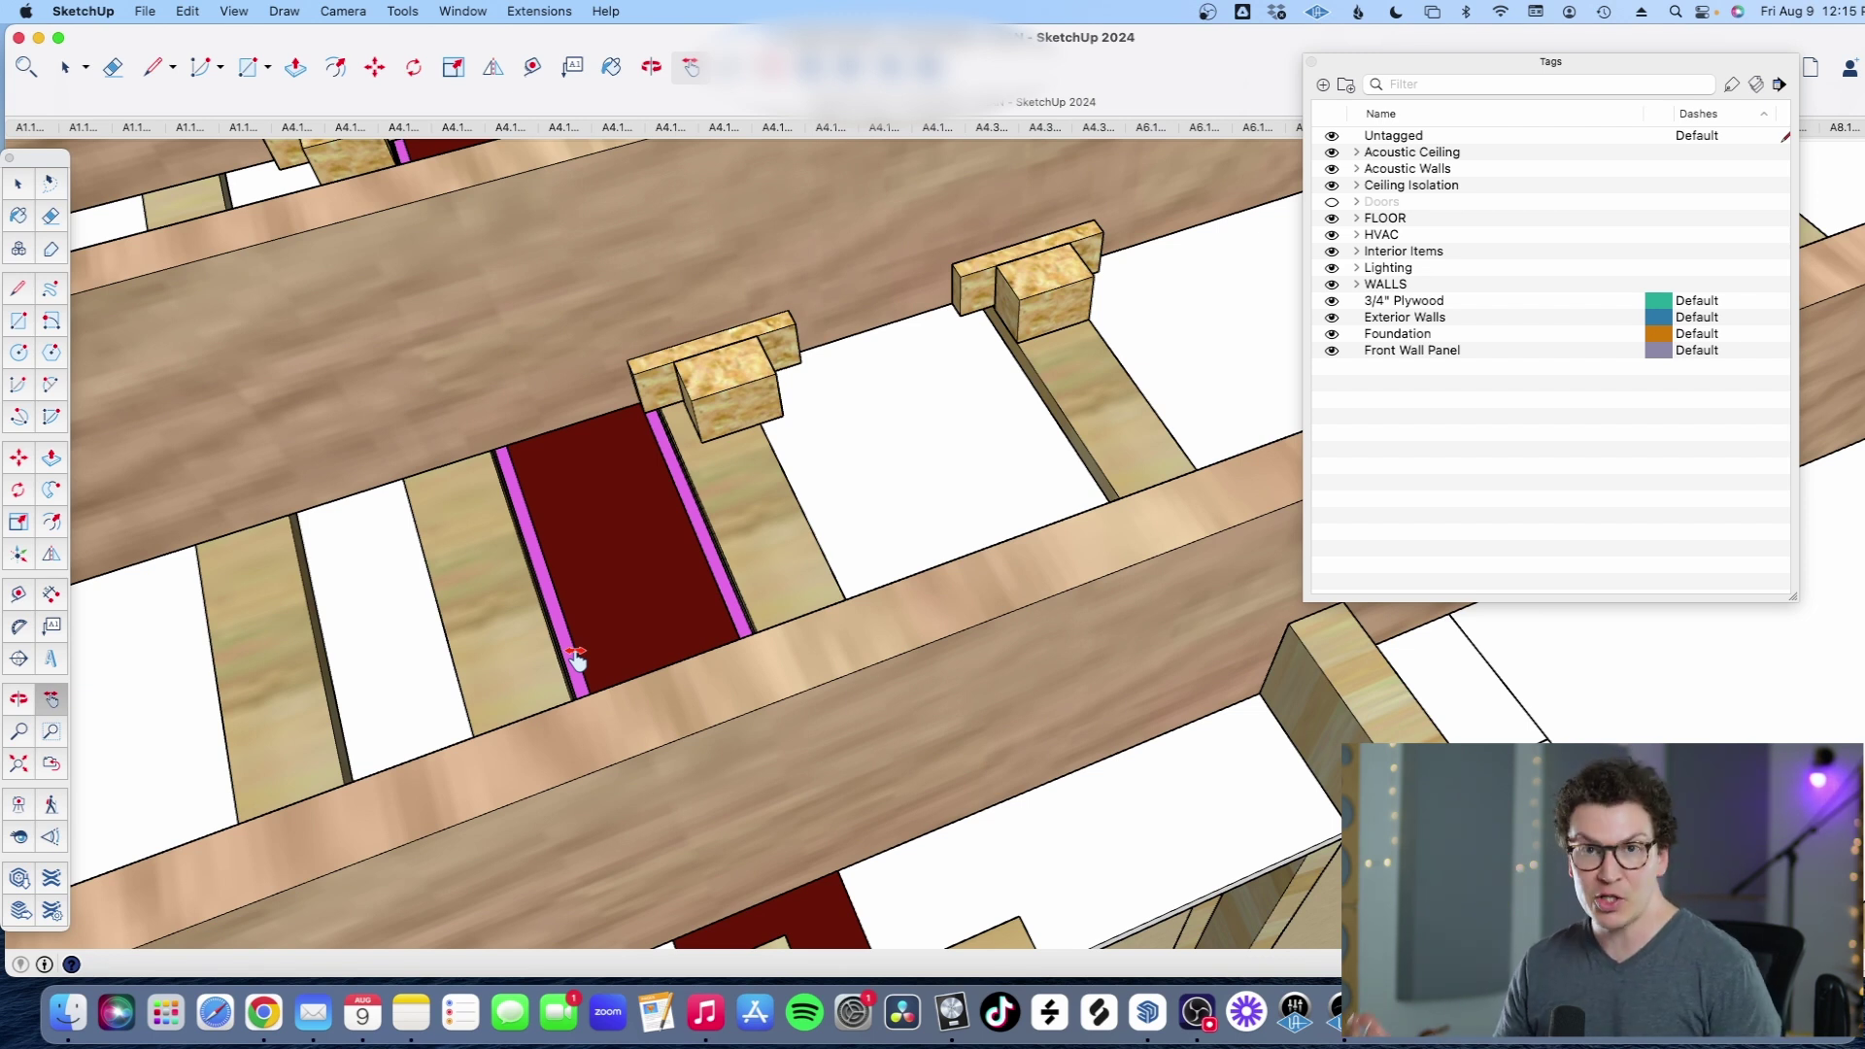
scroll(577, 660, "down", 4)
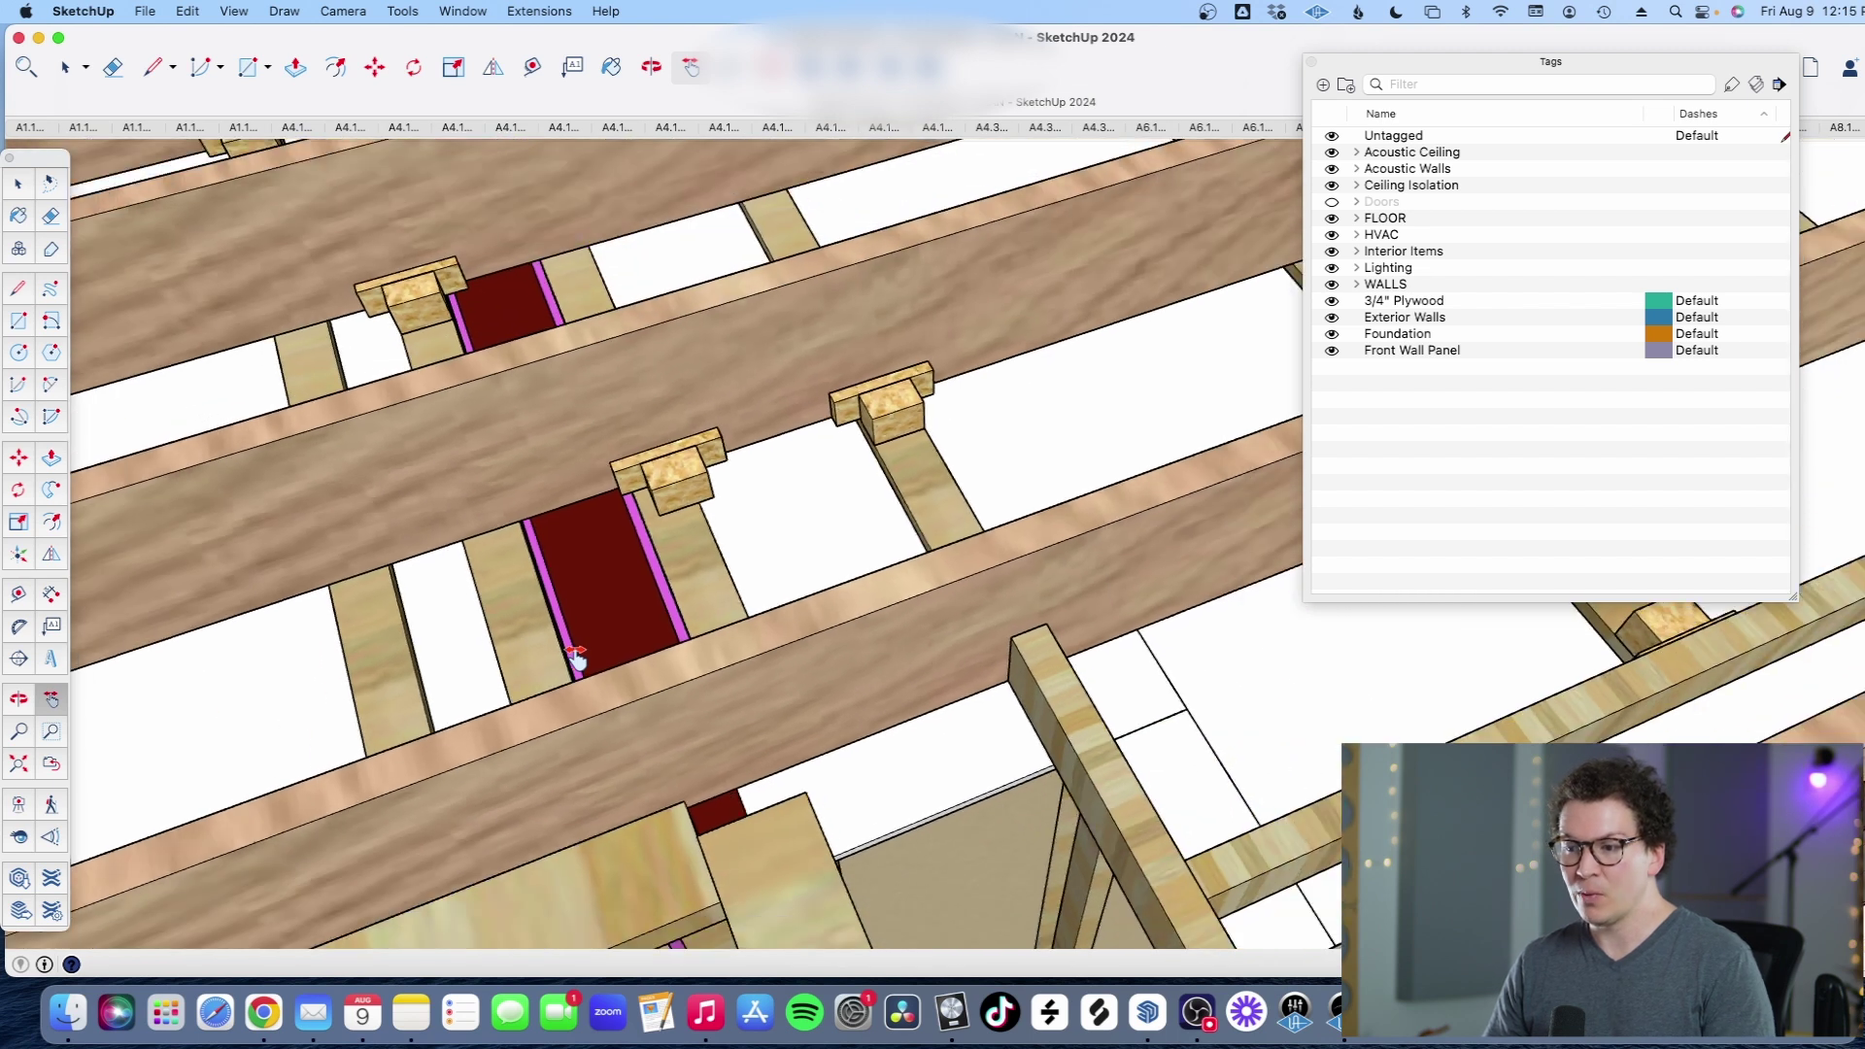
key("o")
left_click_drag(579, 660, 709, 602)
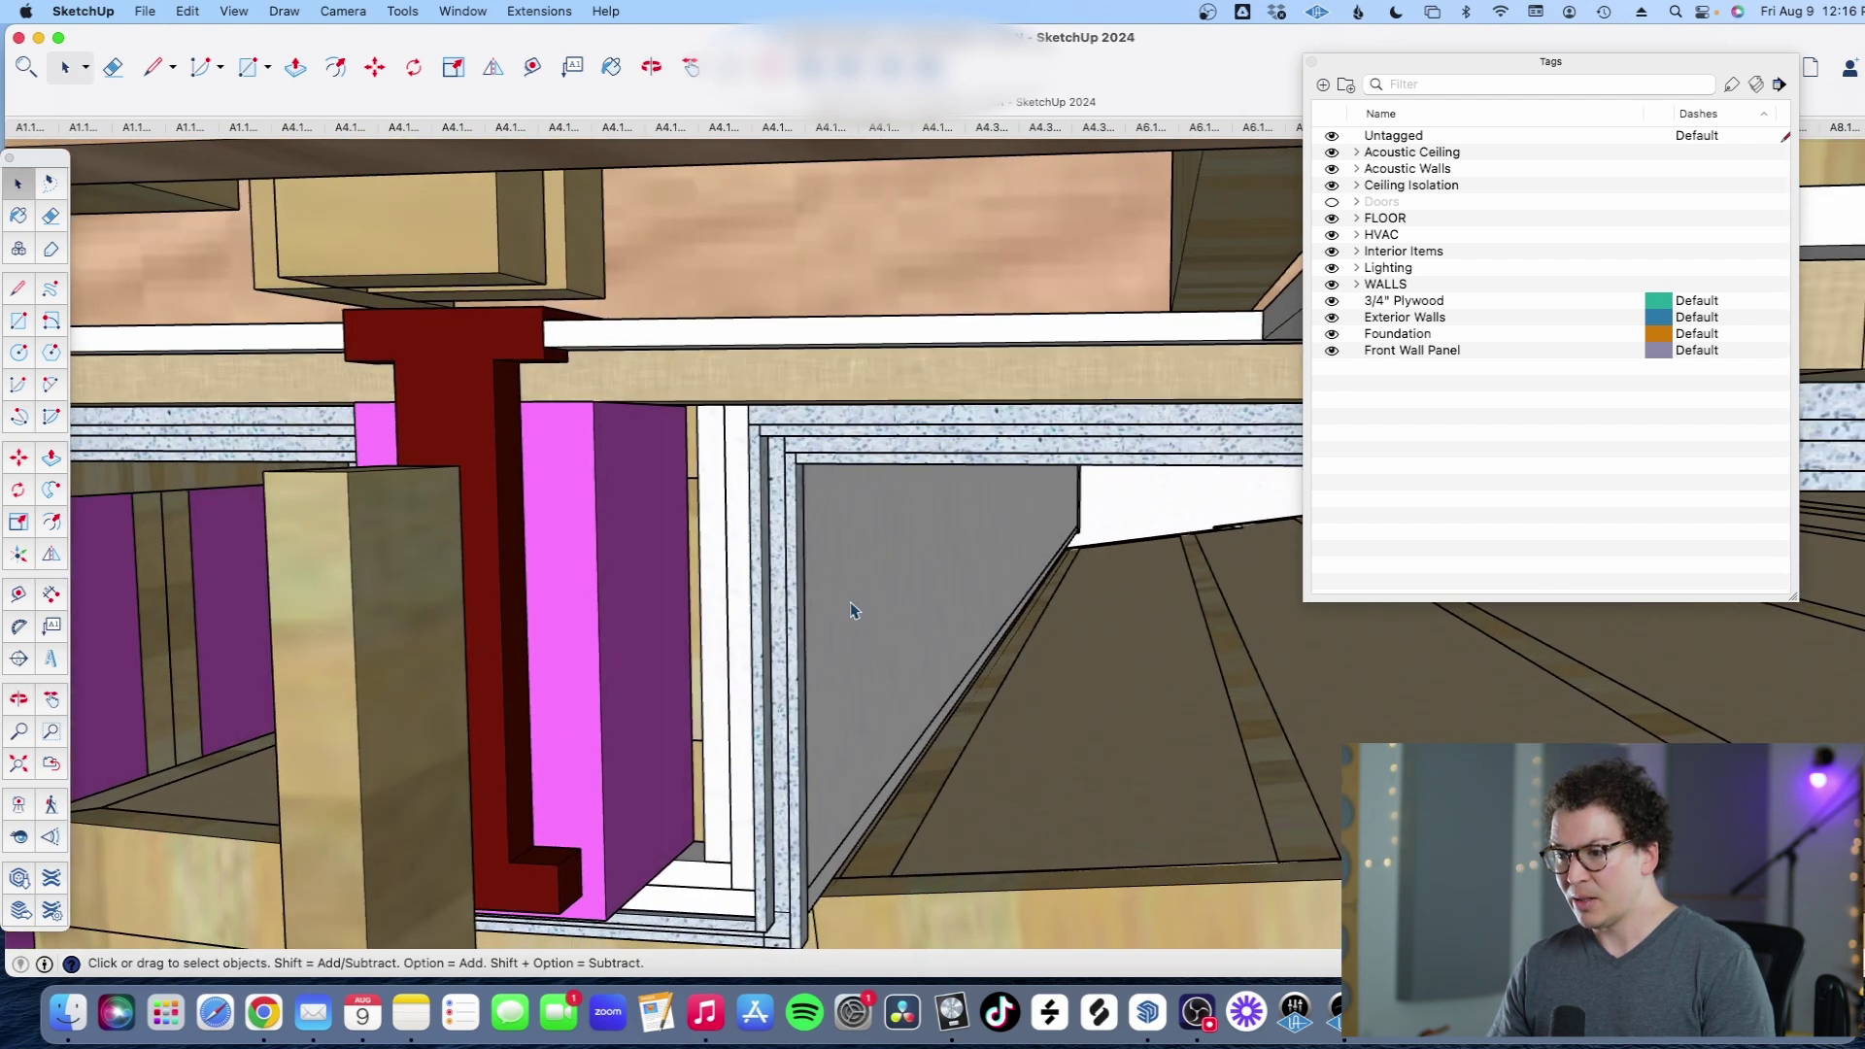
Step: Delete the white drywall layers beside the gray wall to expose the studs behind
left_click(799, 599)
key("Delete")
left_click(785, 599)
key("Delete")
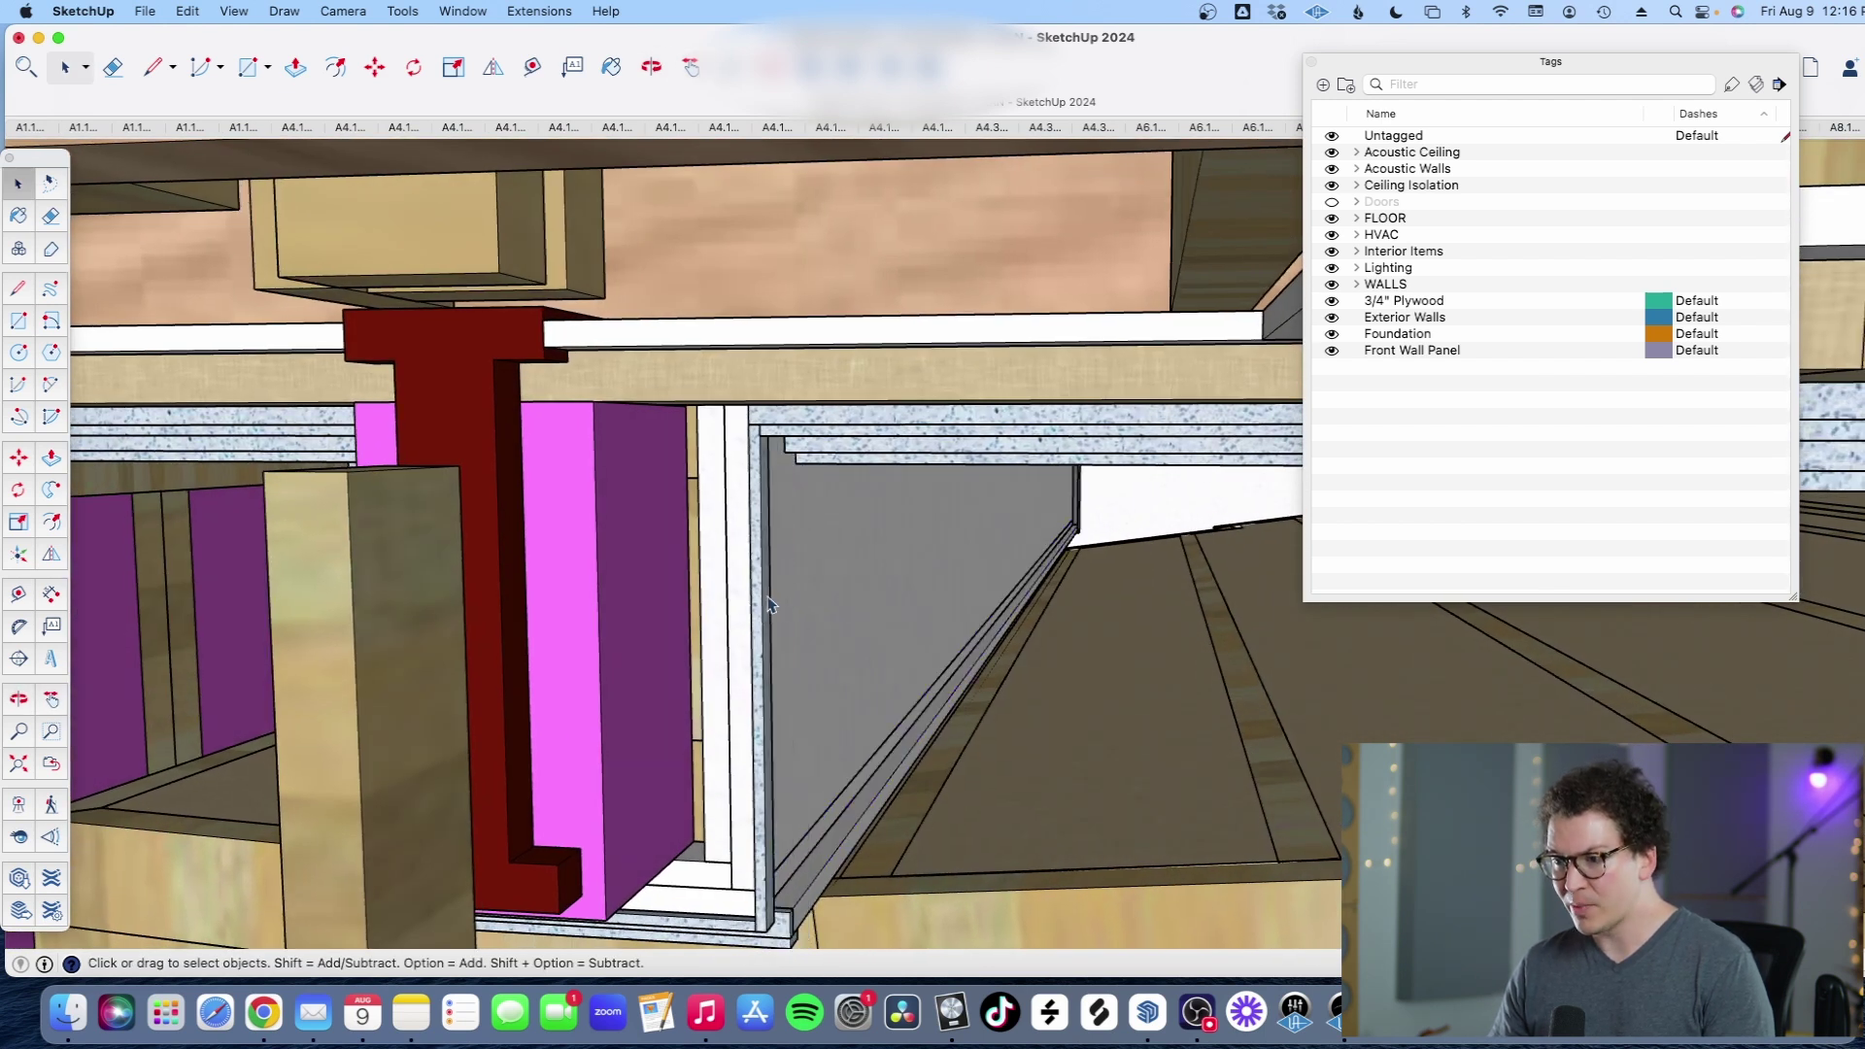
left_click(765, 599)
key("Delete")
left_click(747, 601)
key("Delete")
left_click(732, 601)
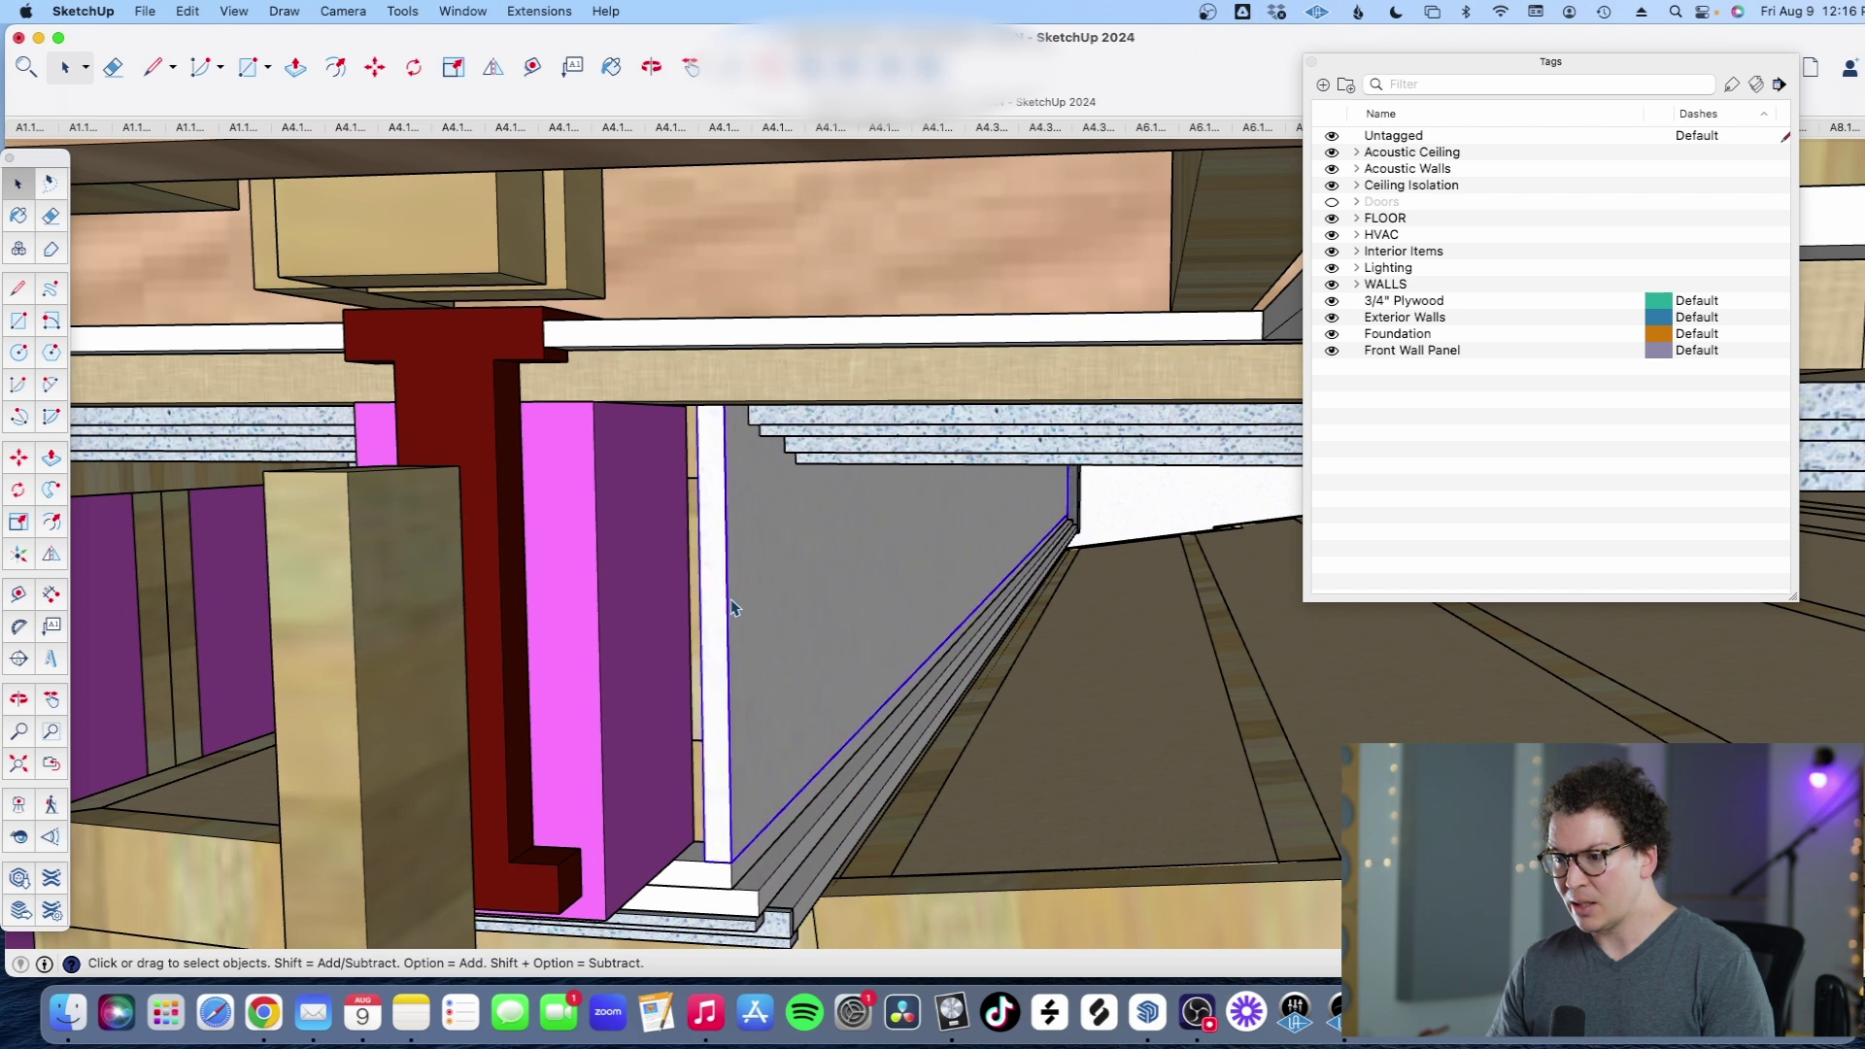
key("Delete")
Step: Look along the exposed studs, starting and then cancelling a tape-measure guide at a stud edge
scroll(732, 601, "up", 3)
left_click_drag(733, 603, 730, 425)
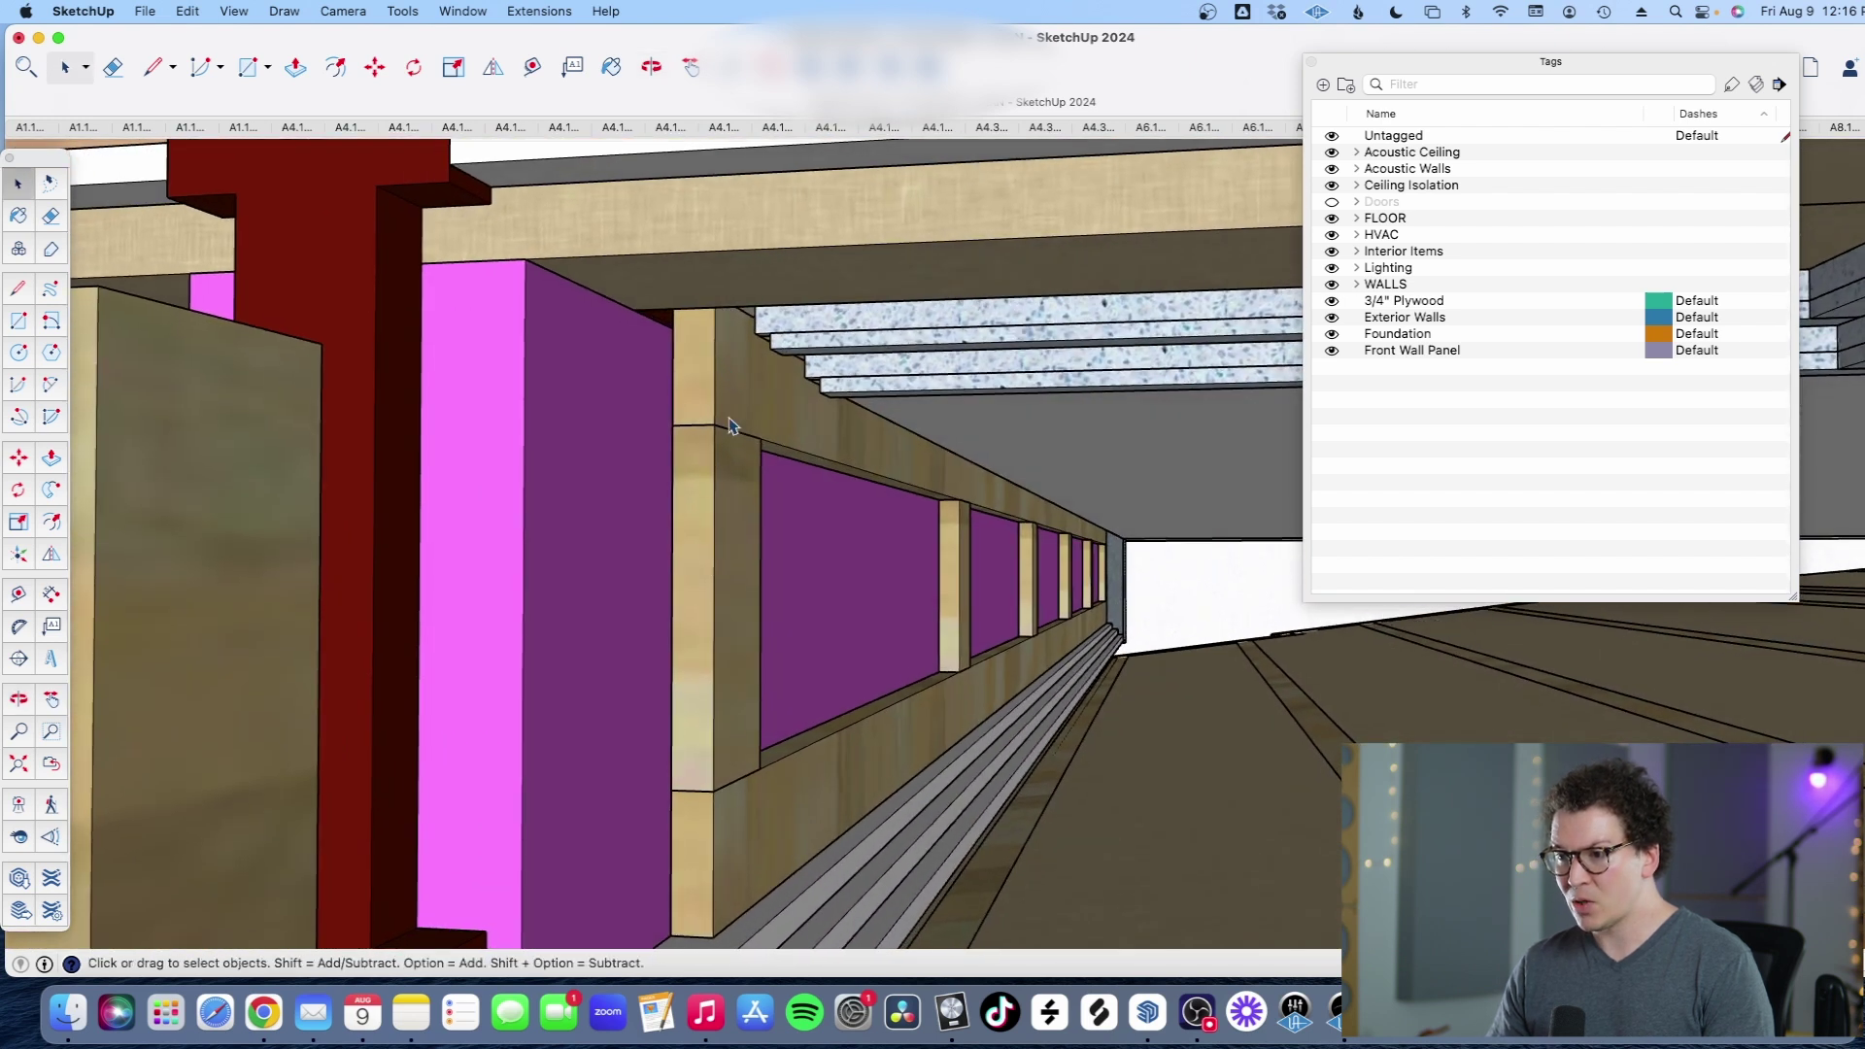
scroll(728, 437, "up", 3)
key("t")
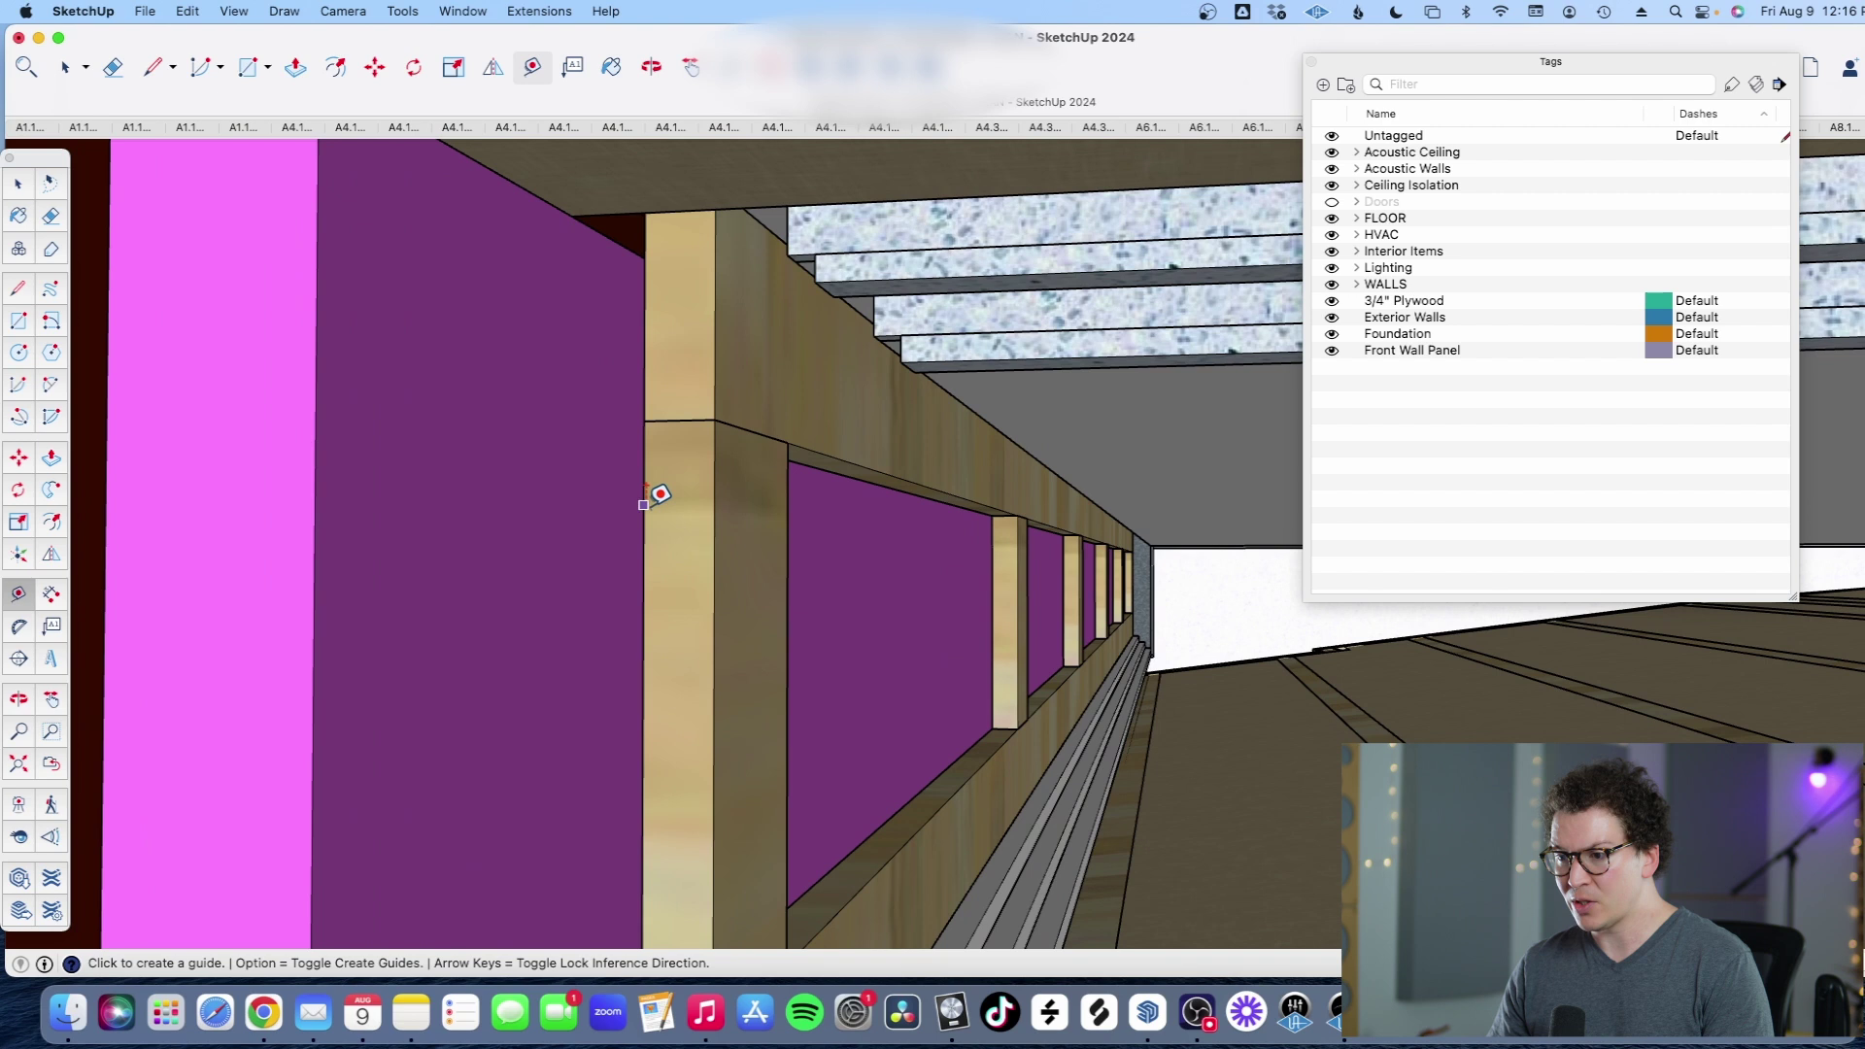
left_click(644, 504)
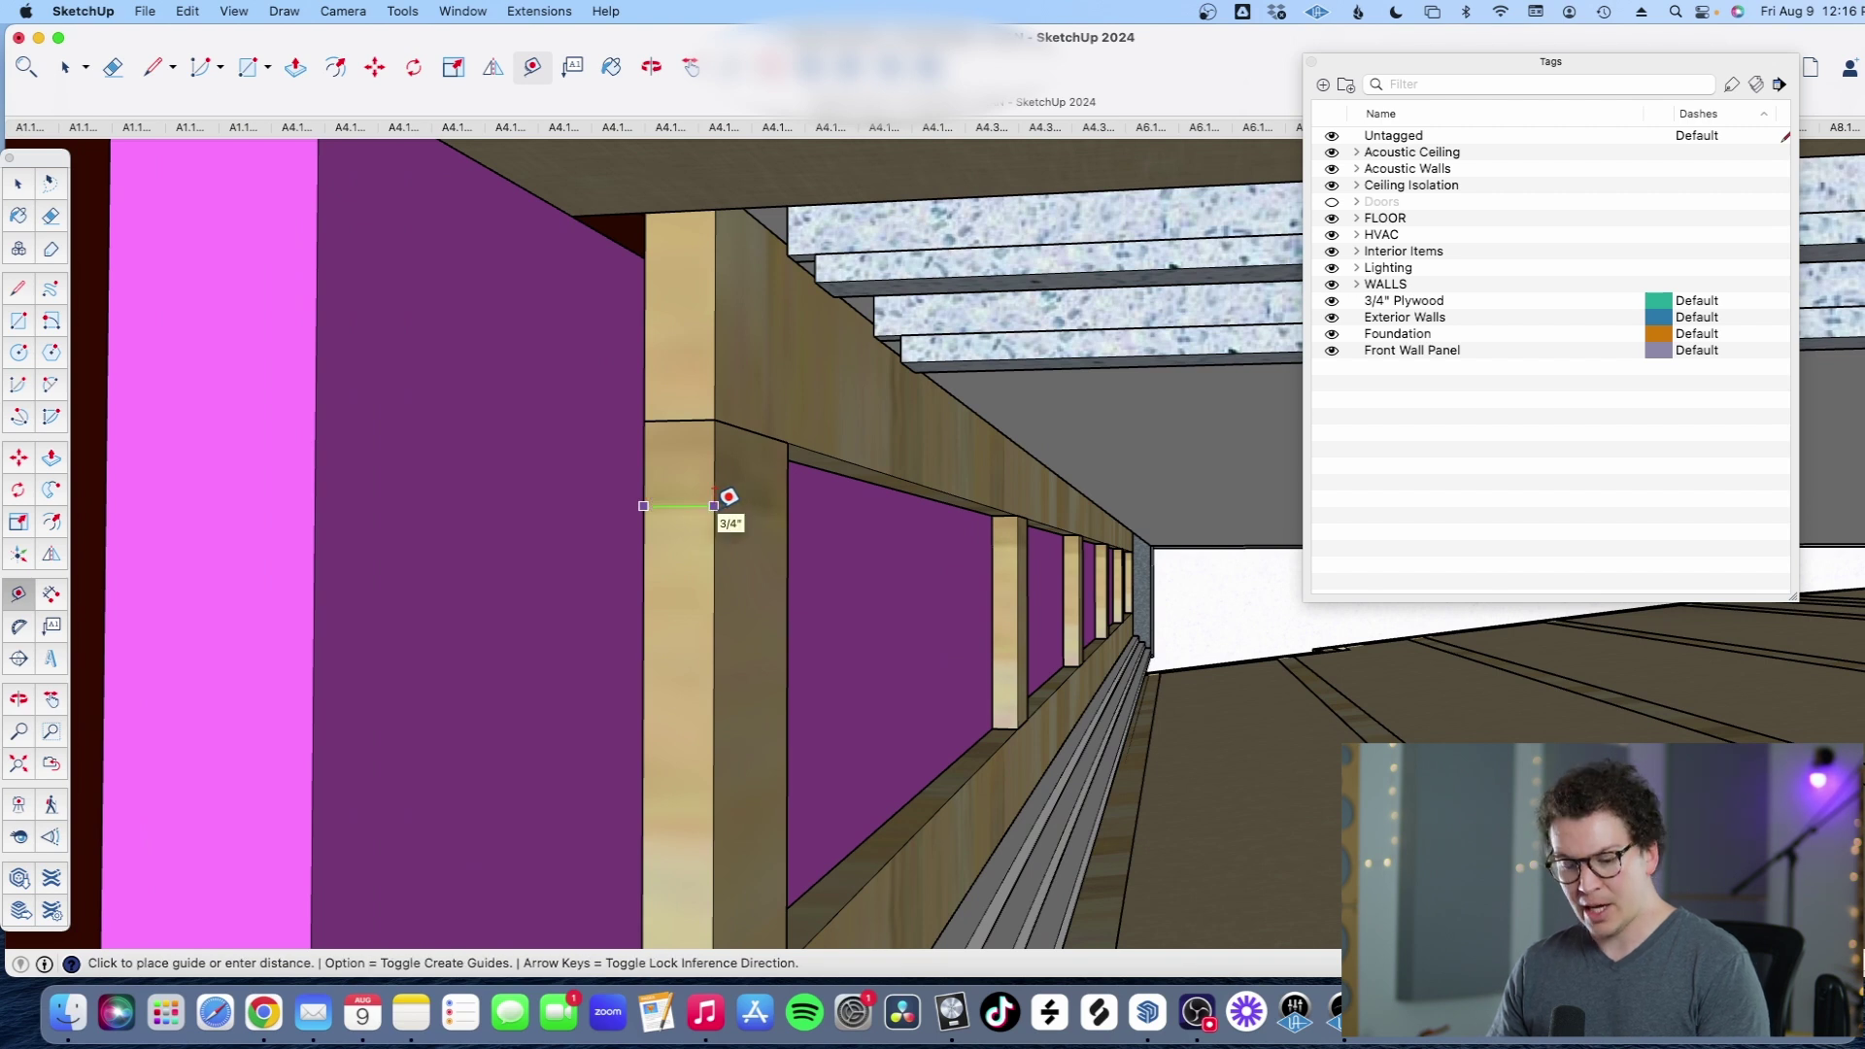
key("Escape")
scroll(719, 510, "down", 5)
left_click_drag(721, 512, 742, 482)
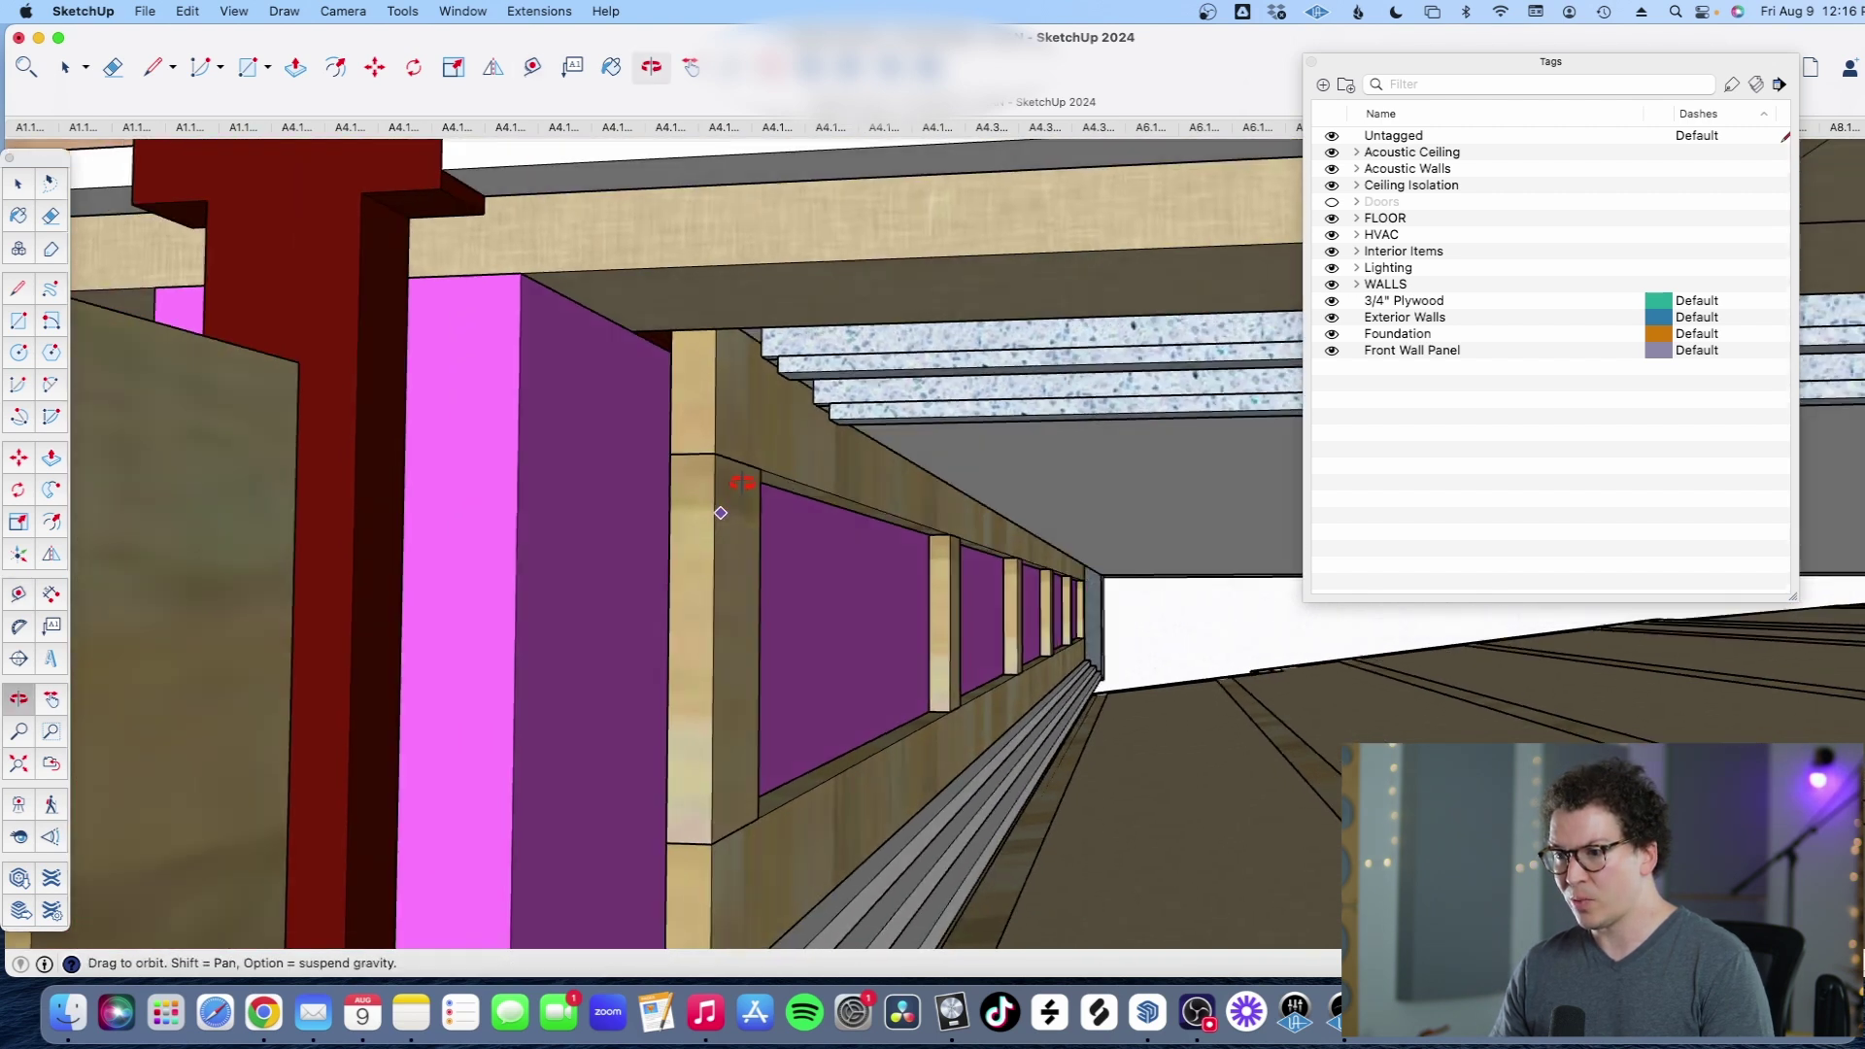
scroll(742, 485, "up", 10)
Step: Orbit around the close-up wall surface and the joist framing above it
key("t")
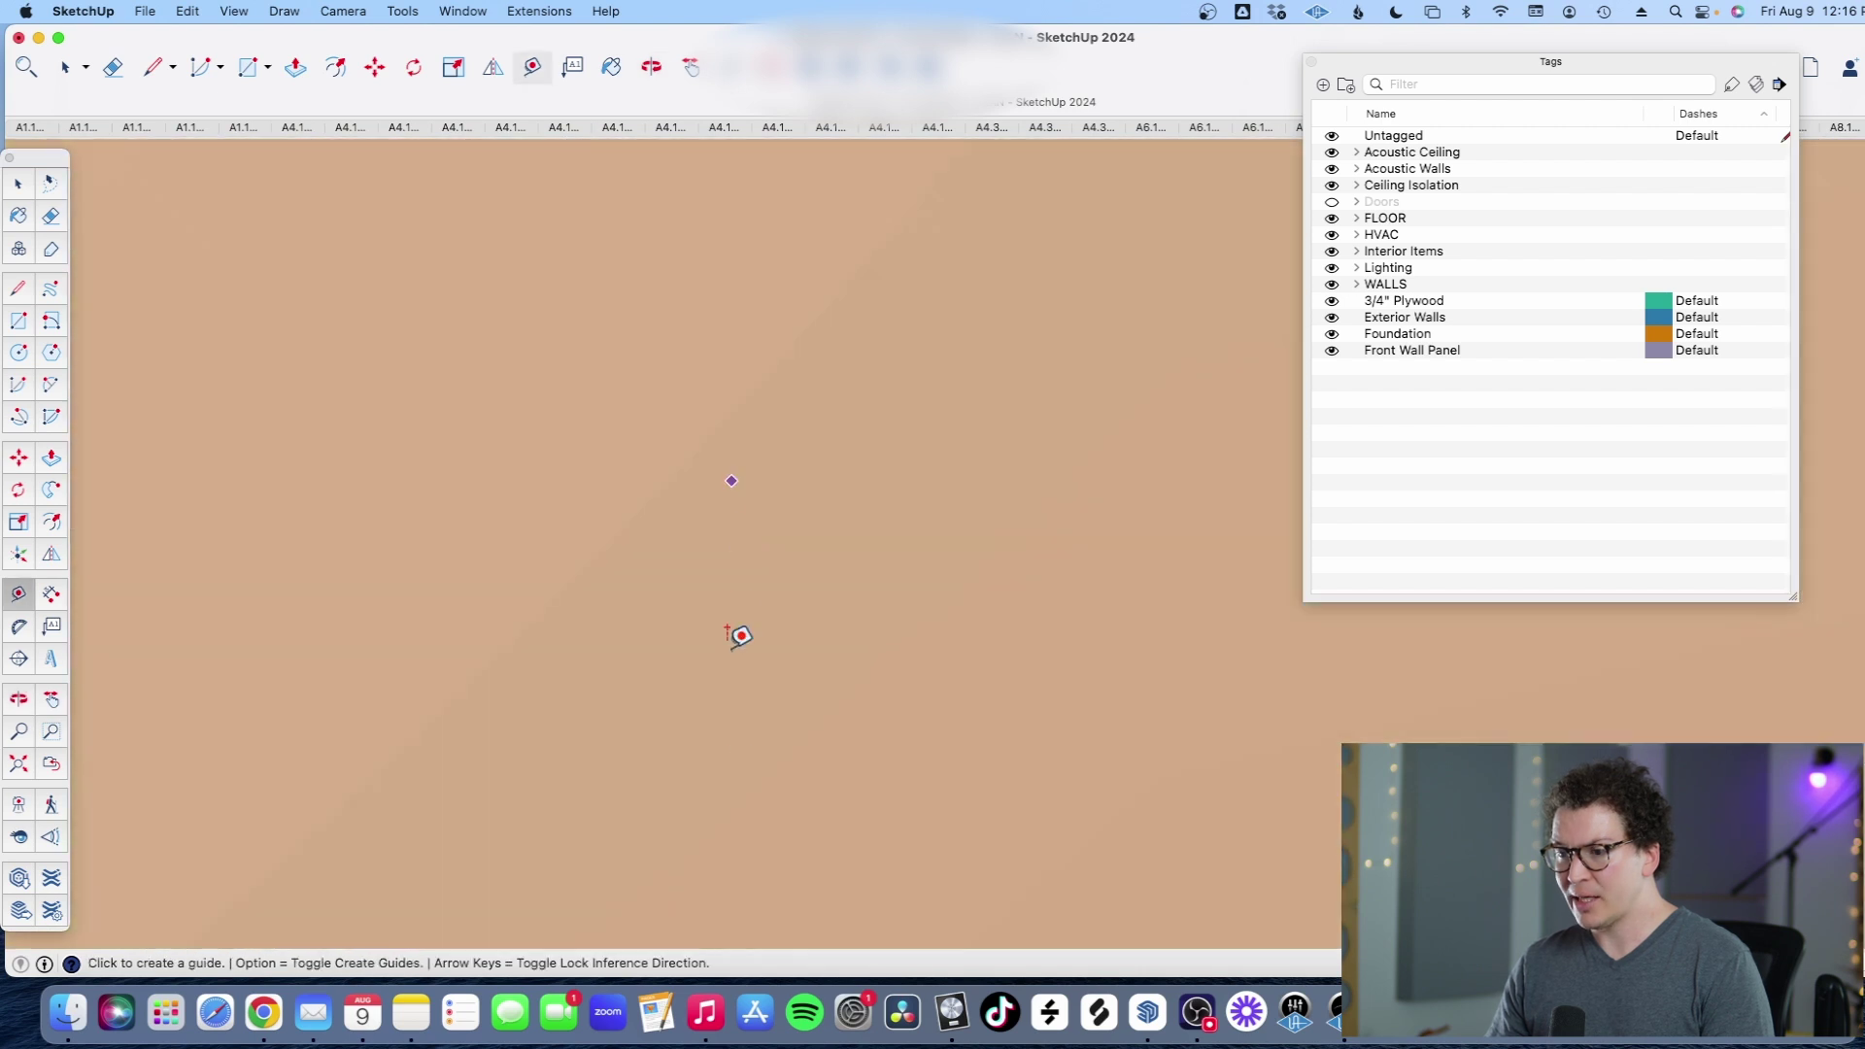
left_click_drag(726, 731, 722, 670)
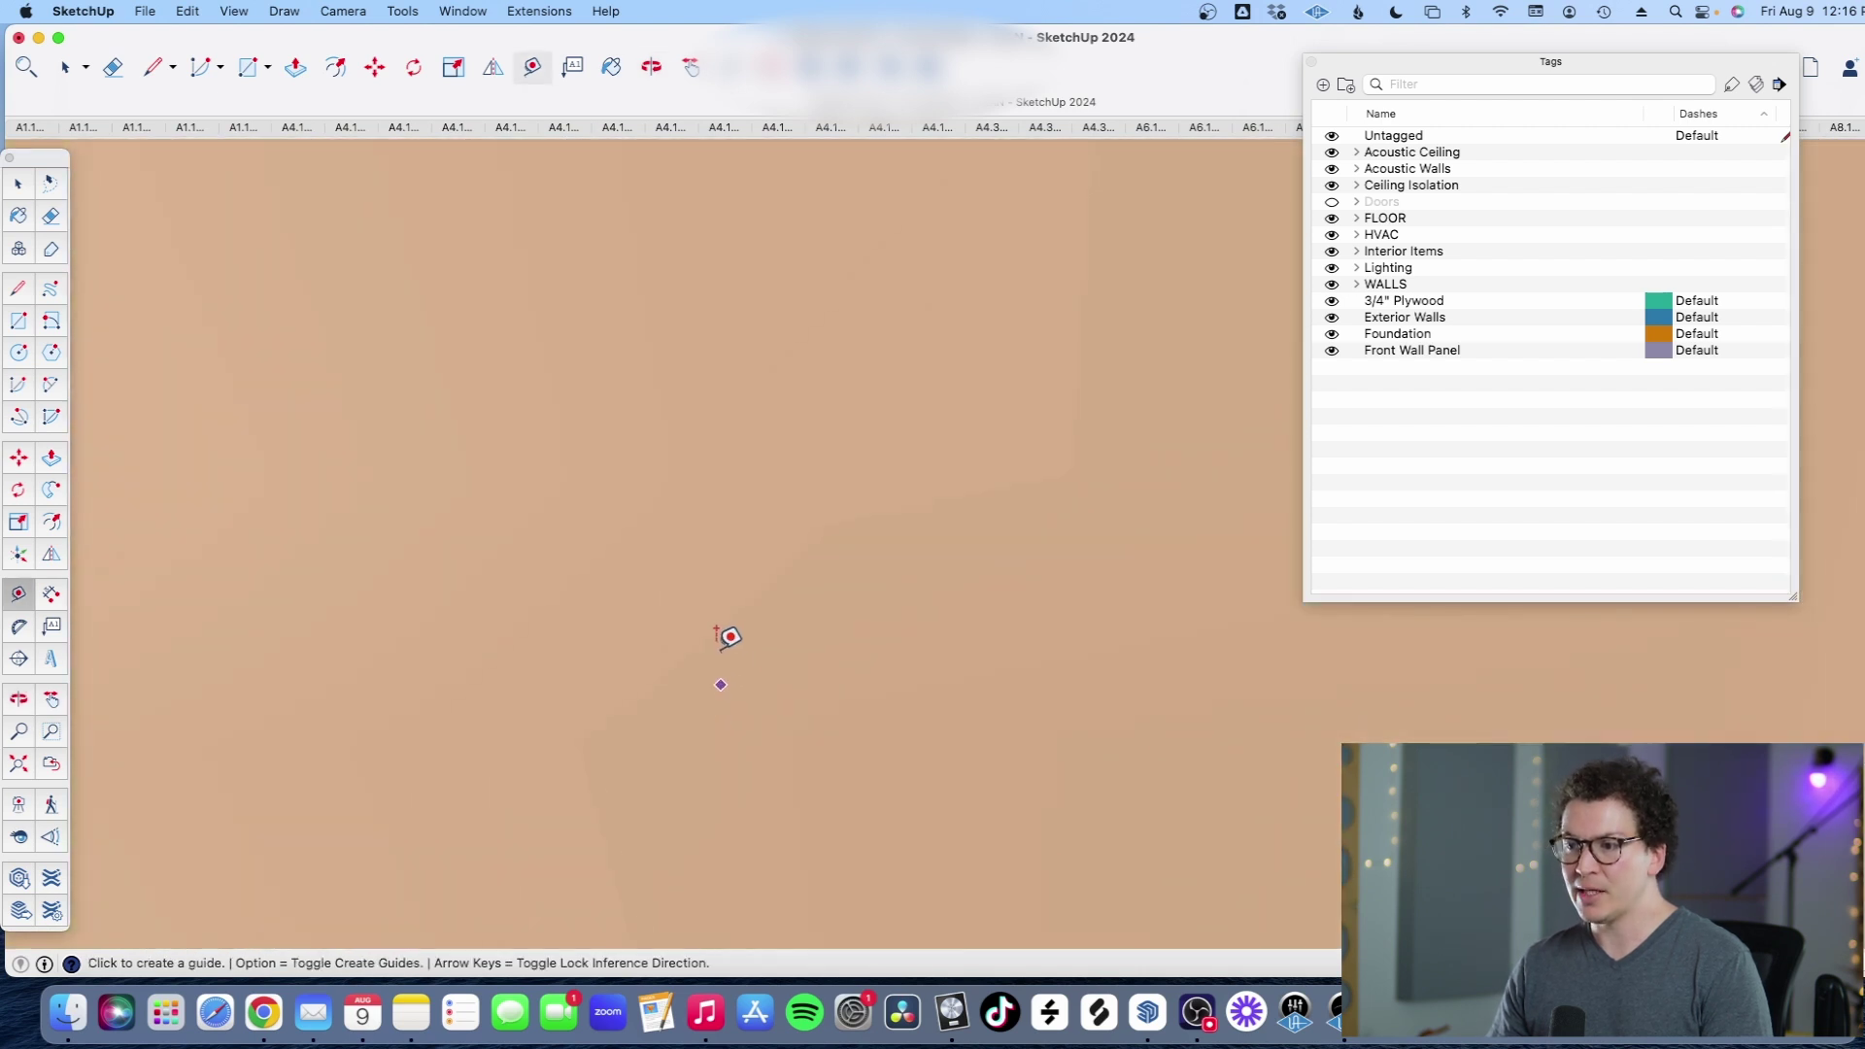
scroll(714, 650, "down", 5)
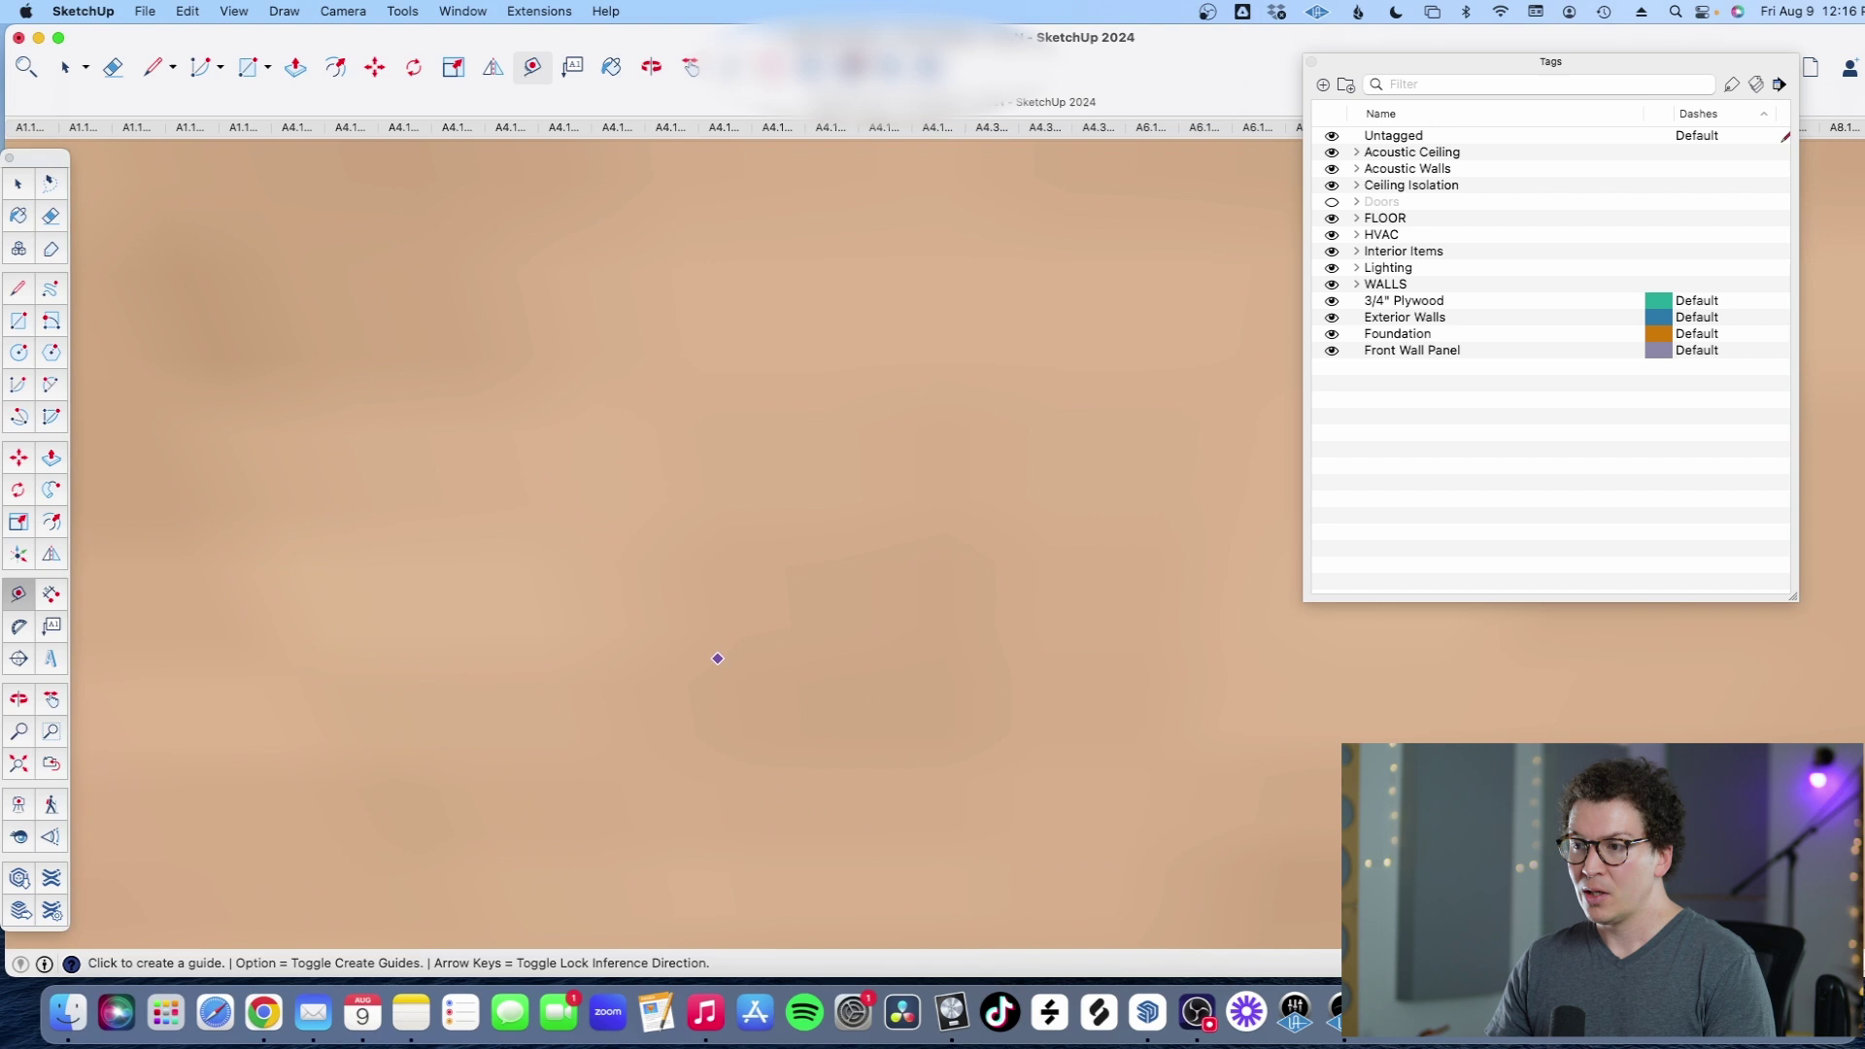
scroll(714, 648, "down", 8)
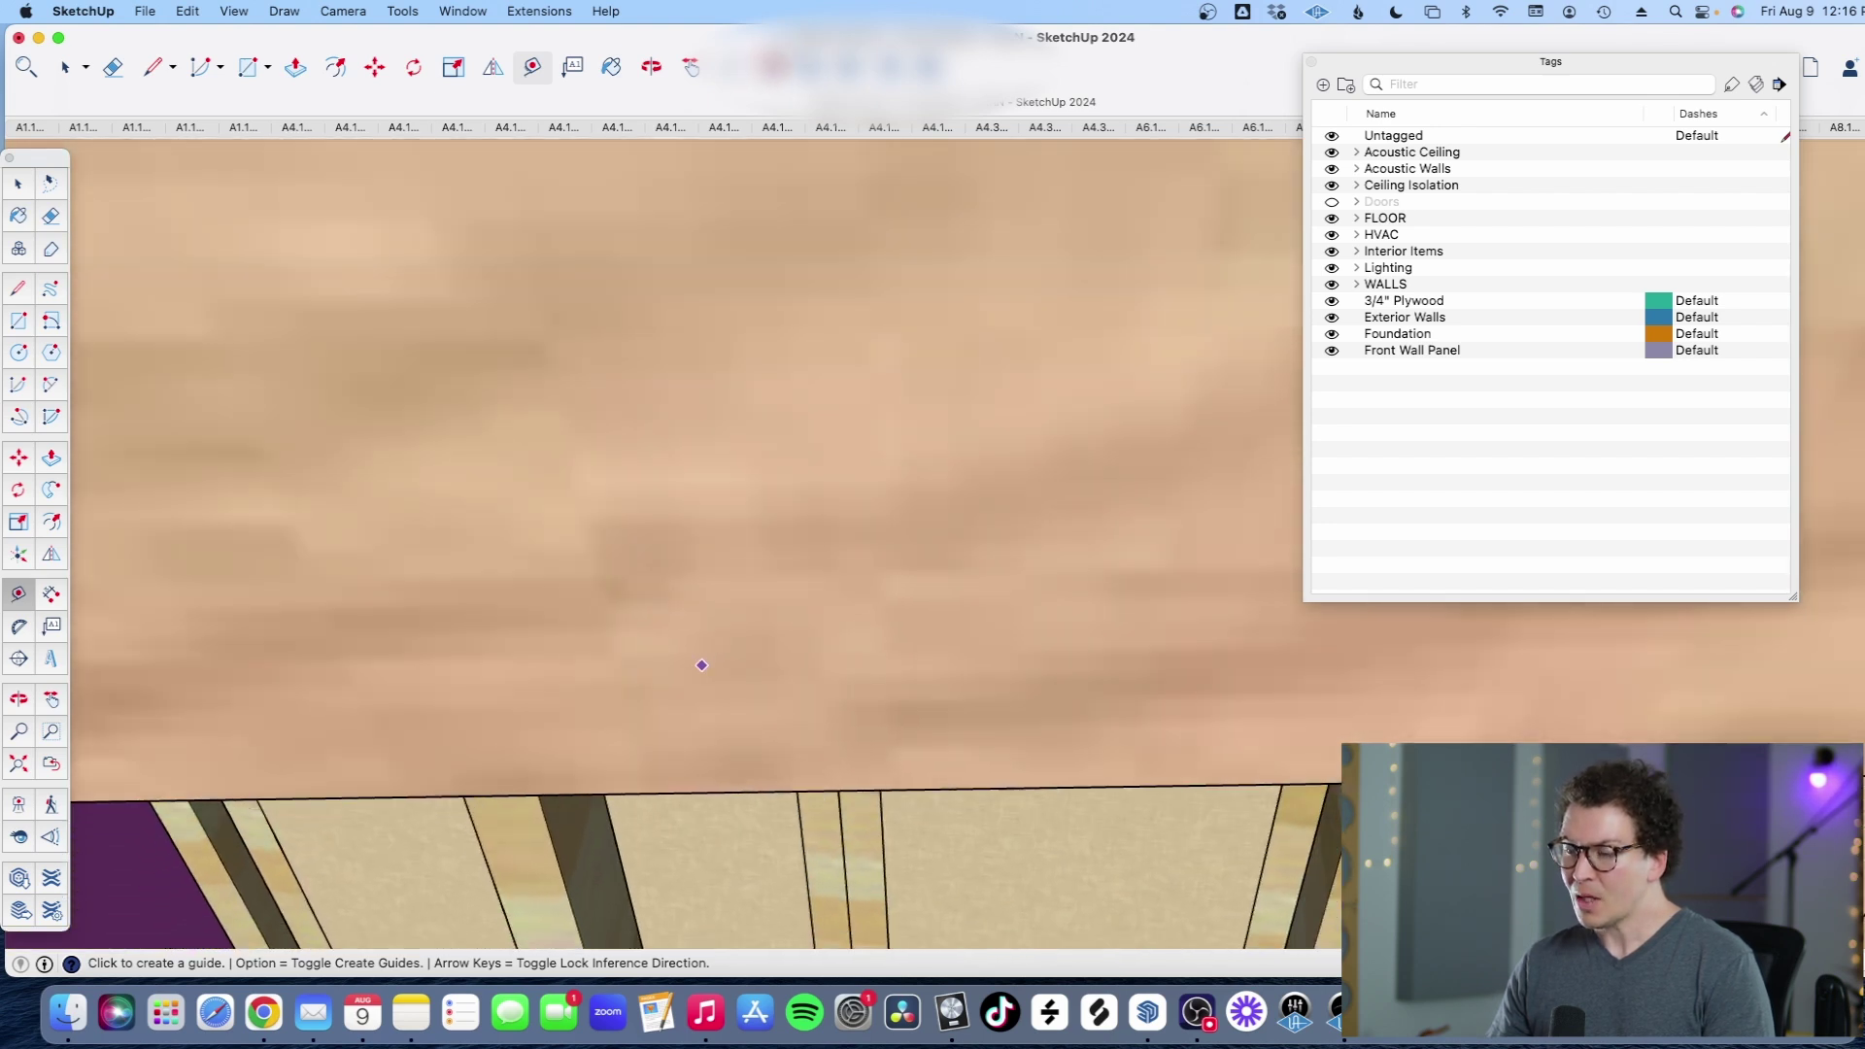
scroll(690, 328, "down", 8)
key("space")
scroll(958, 508, "up", 4)
left_click_drag(955, 507, 889, 515)
scroll(889, 515, "up", 4)
scroll(890, 532, "up", 5)
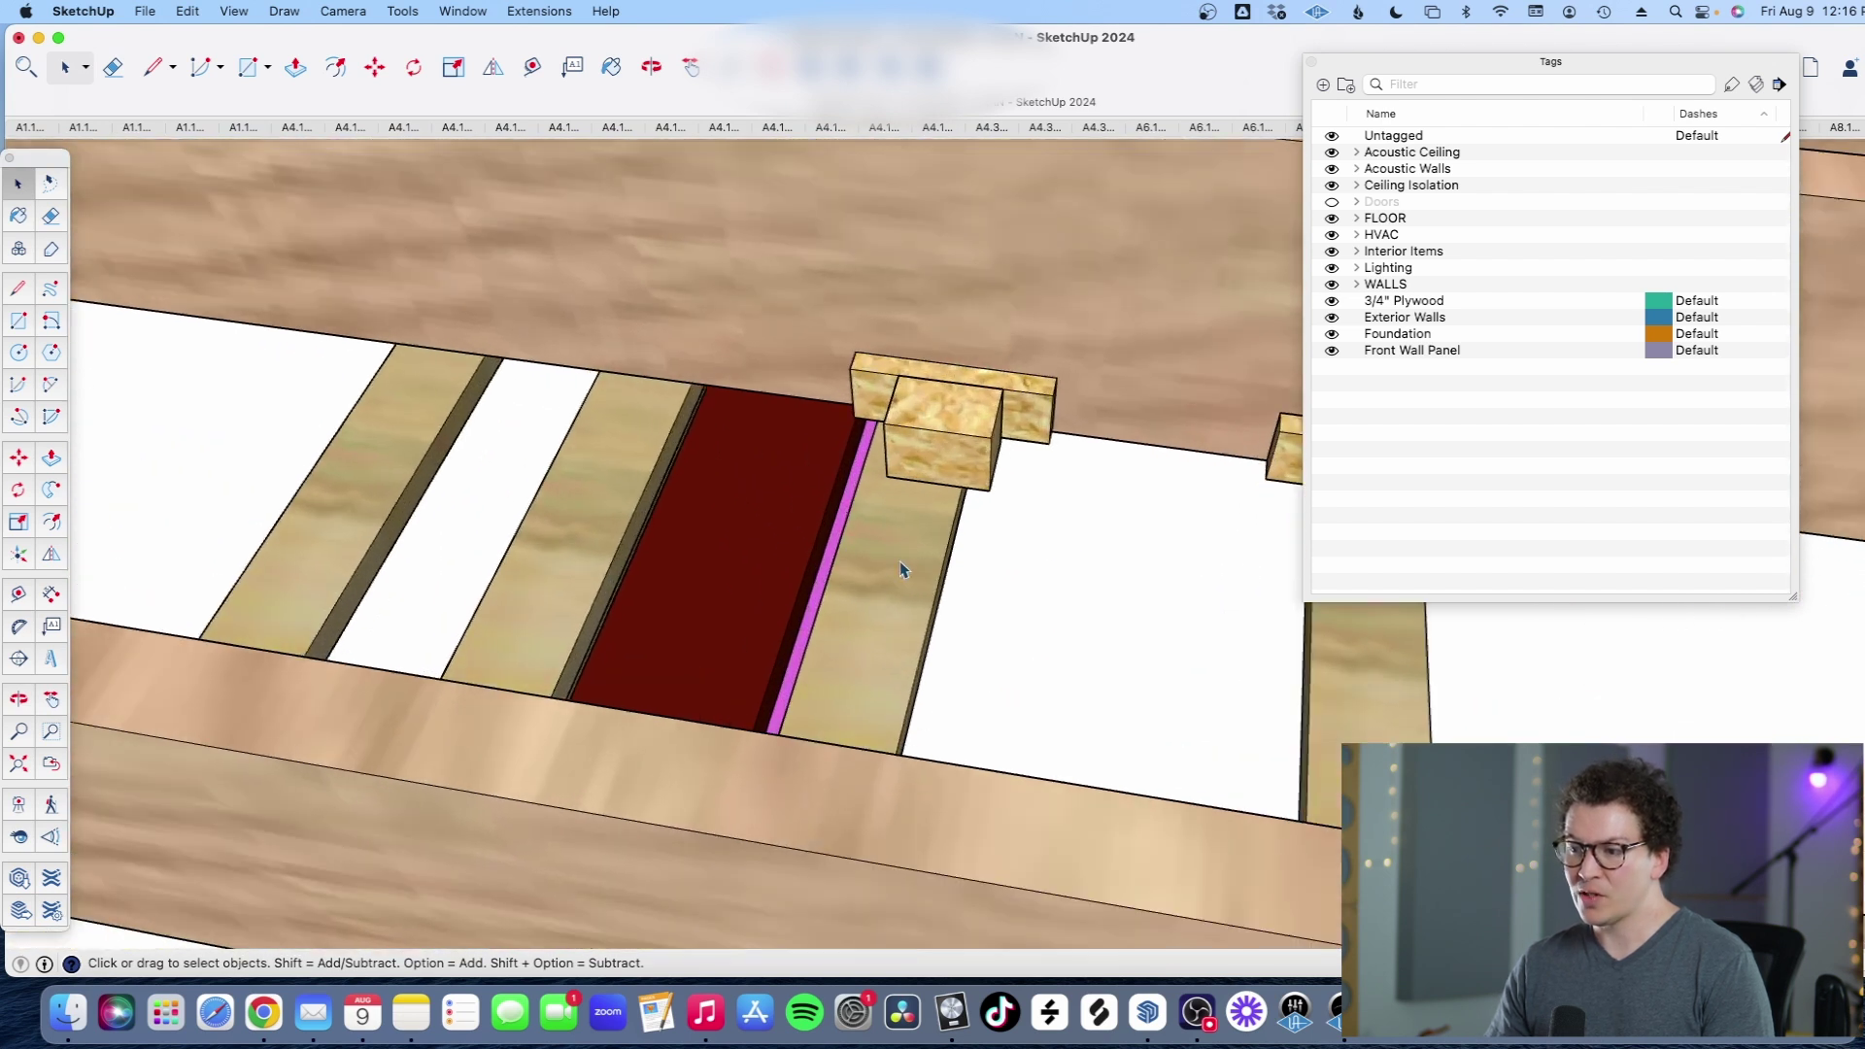
Step: Orbit down over the framing, then up toward the red beam's wall layers and ceiling corner
key("o")
left_click_drag(908, 544, 865, 300)
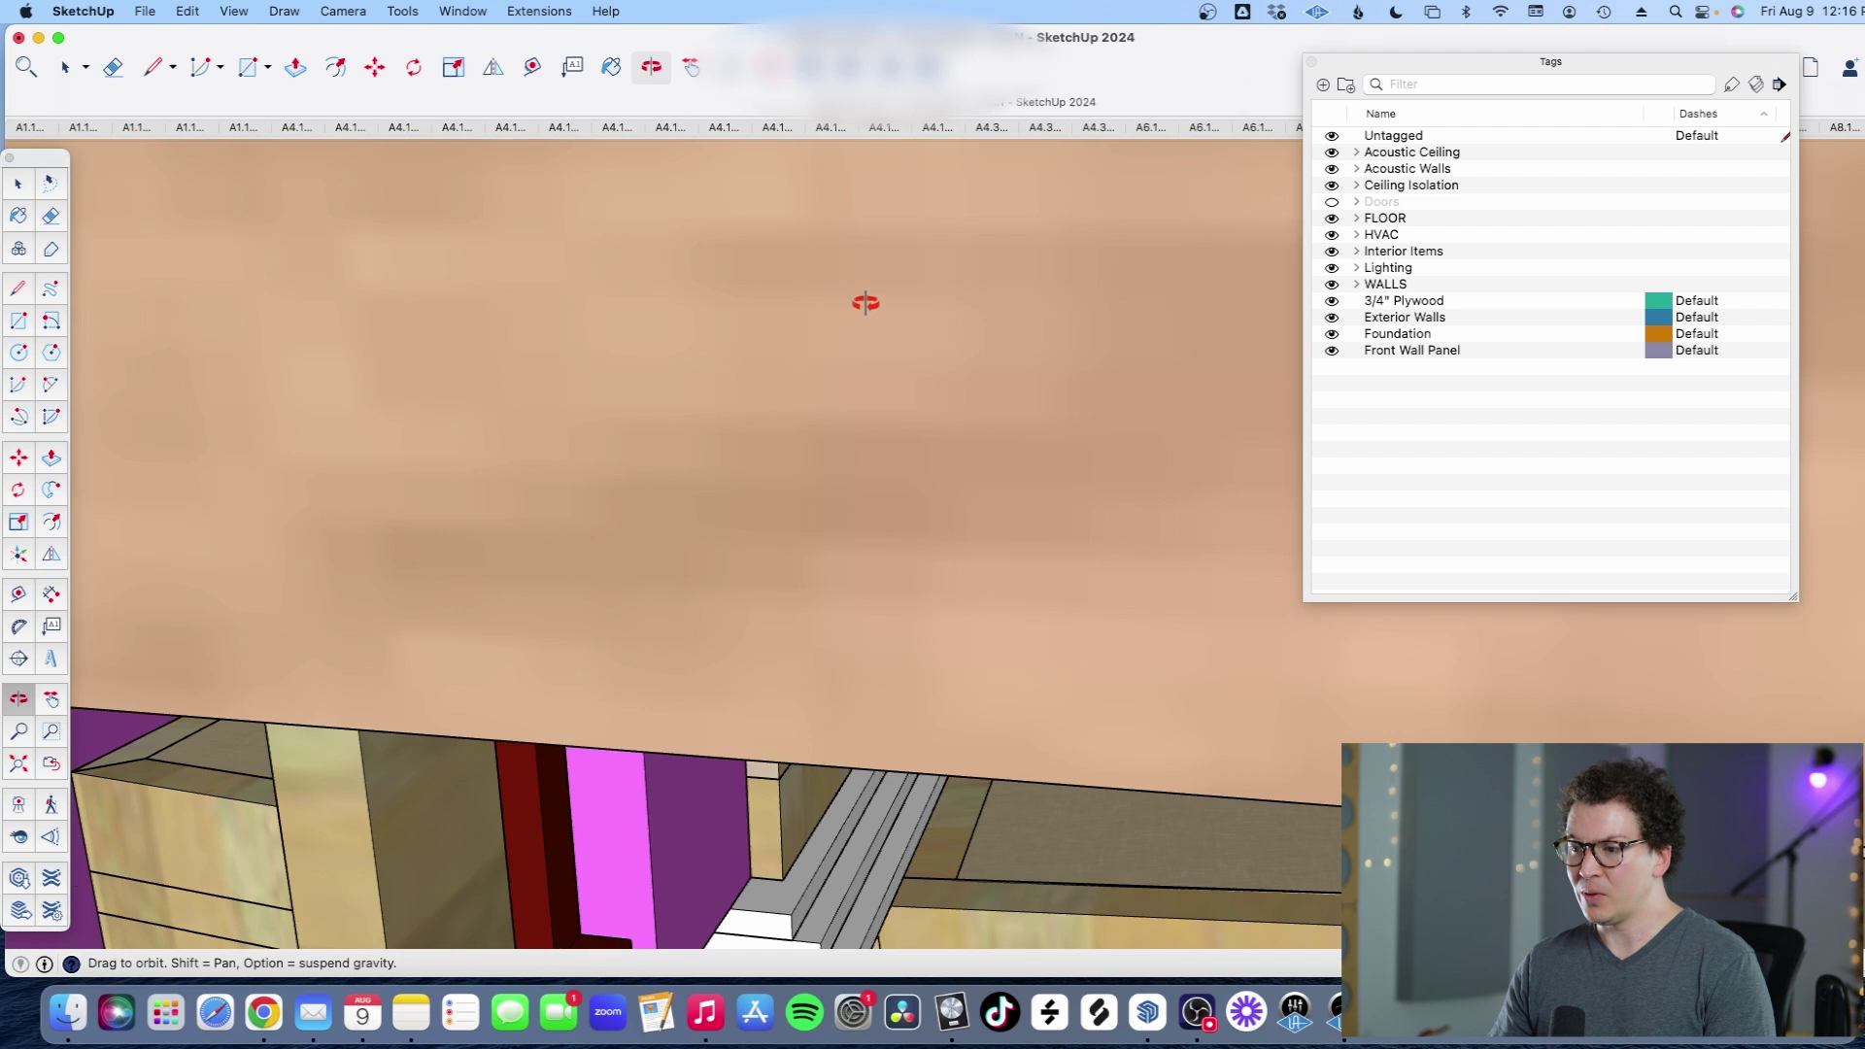
scroll(819, 541, "down", 4)
left_click_drag(820, 541, 839, 561)
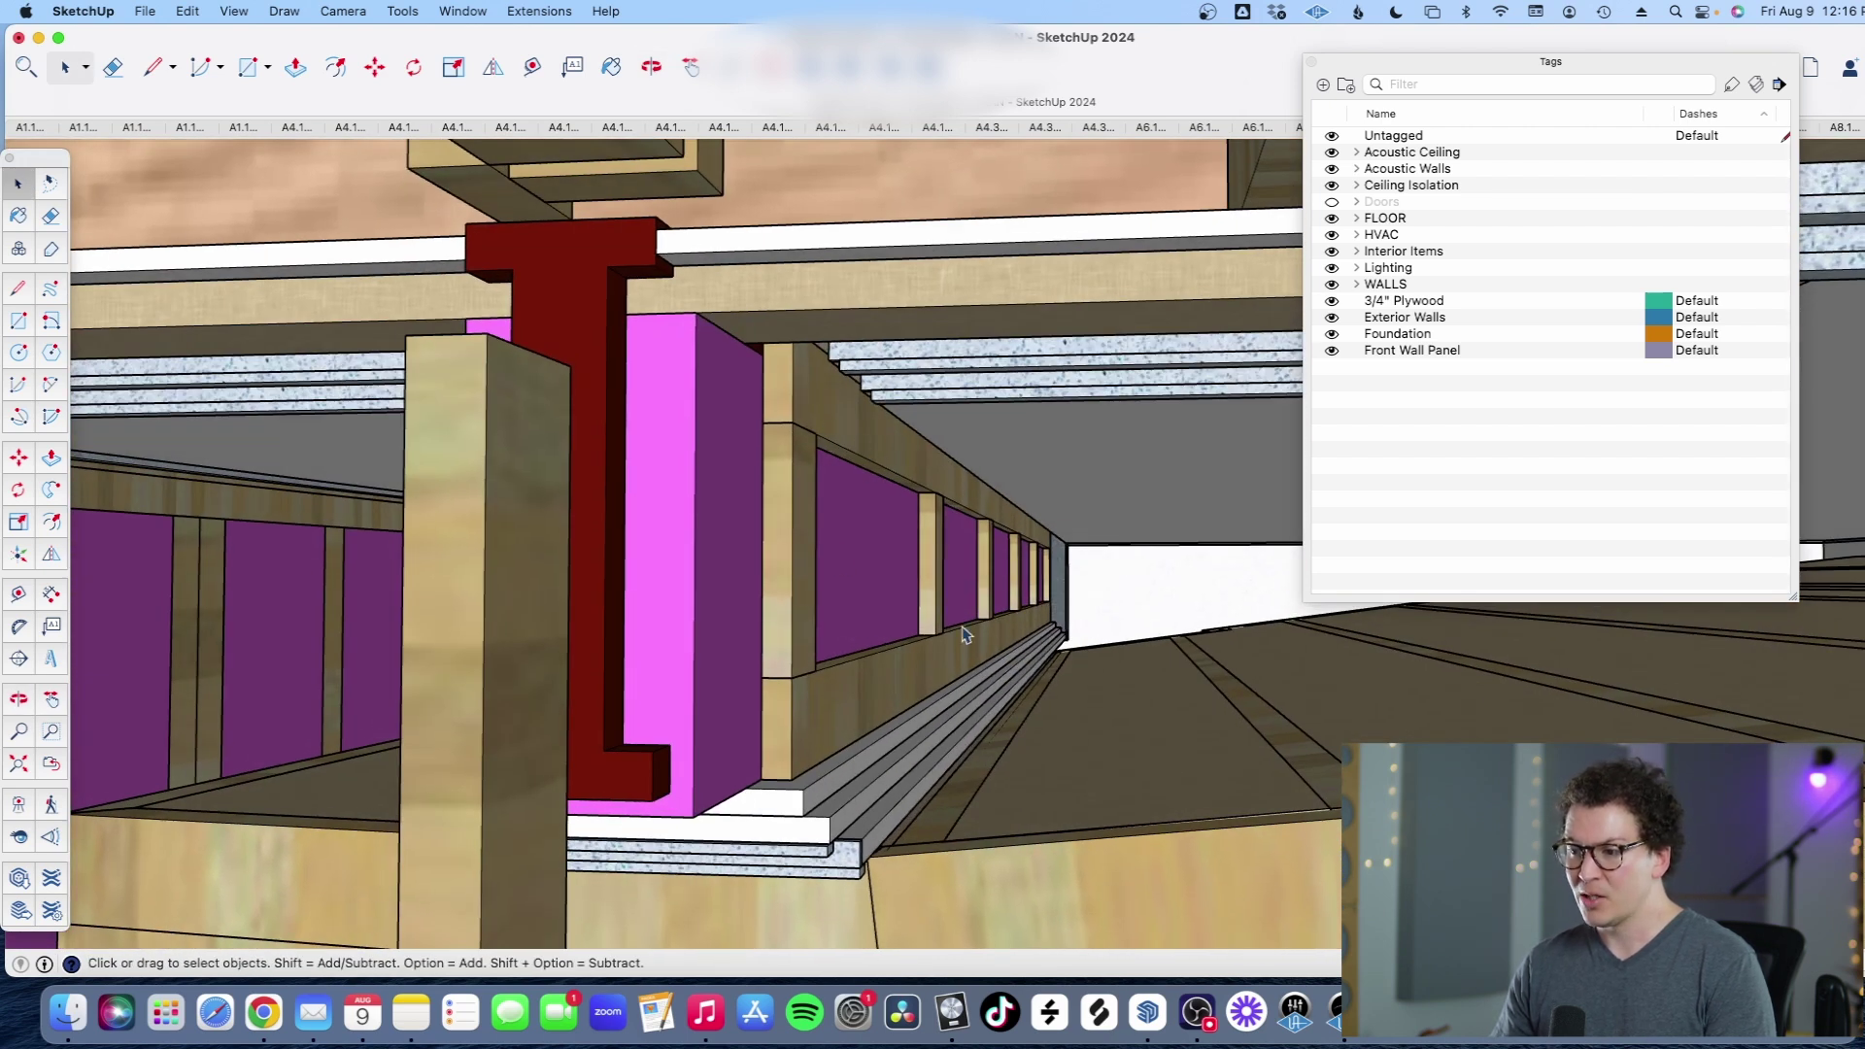
left_click_drag(803, 784, 806, 753)
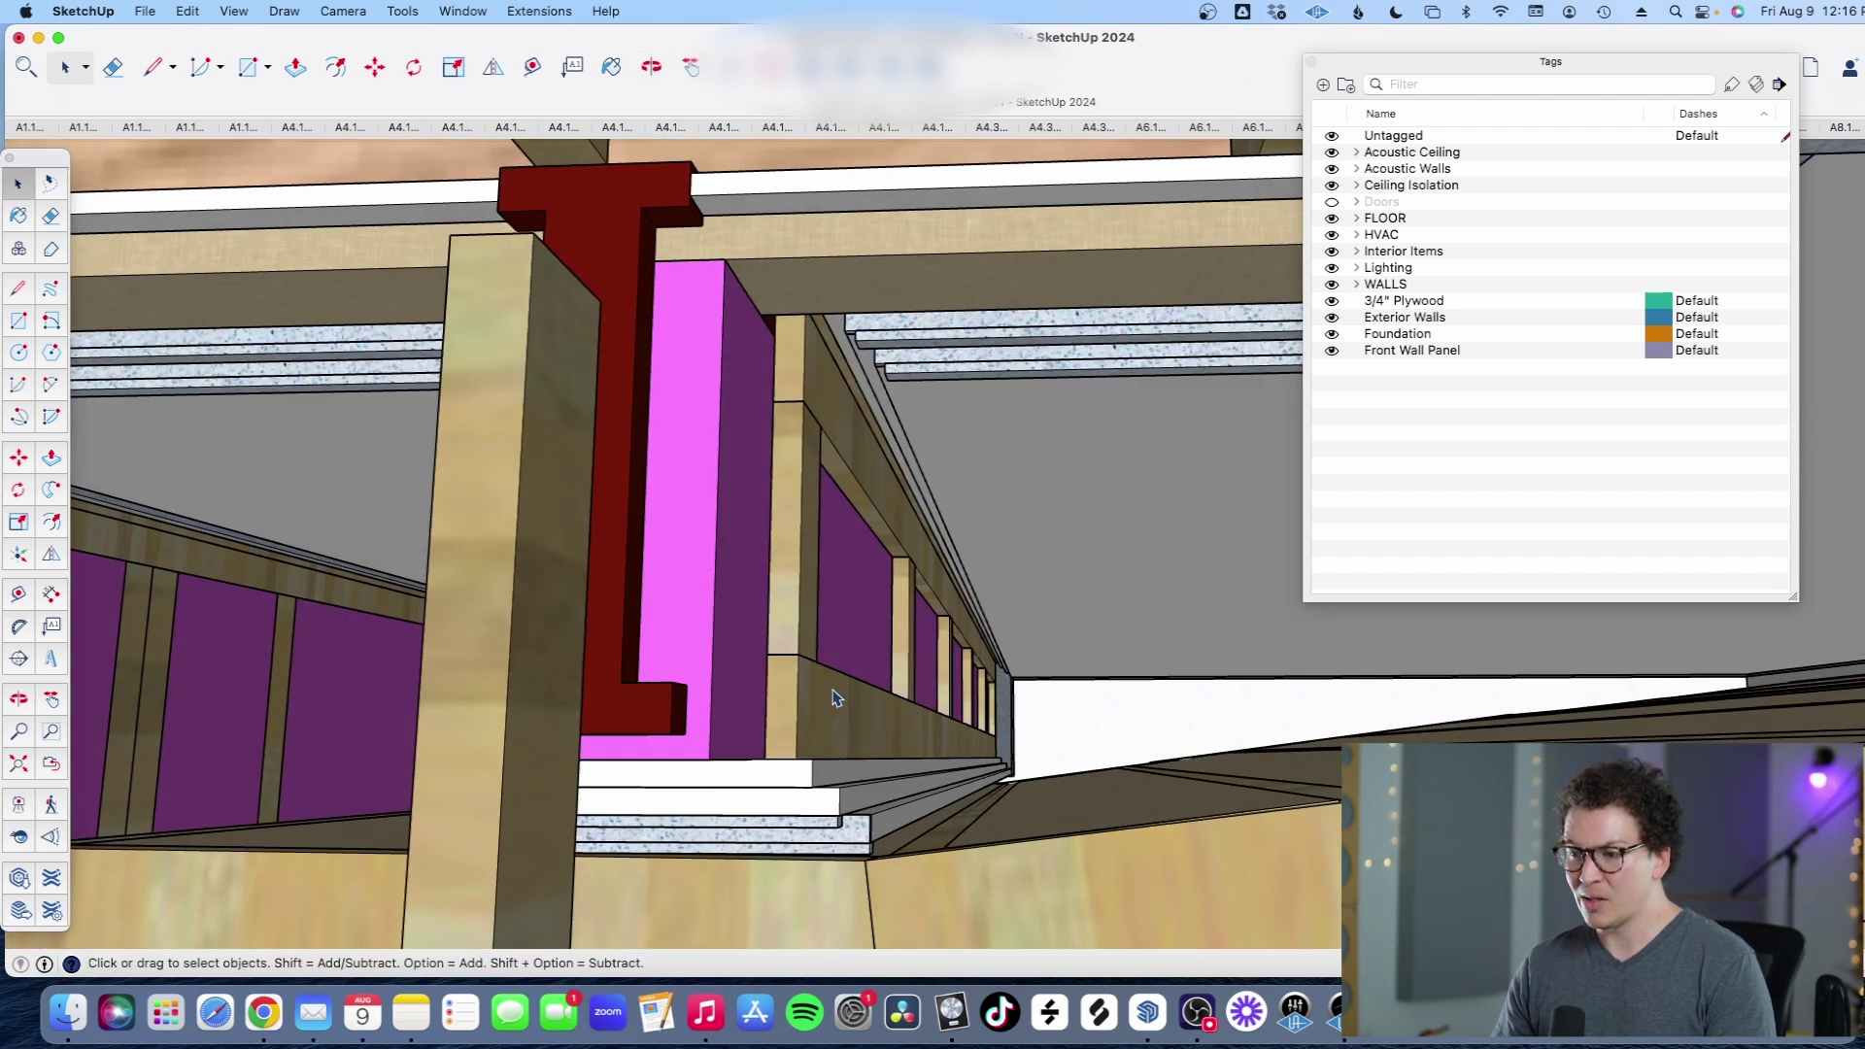
scroll(830, 734, "up", 6)
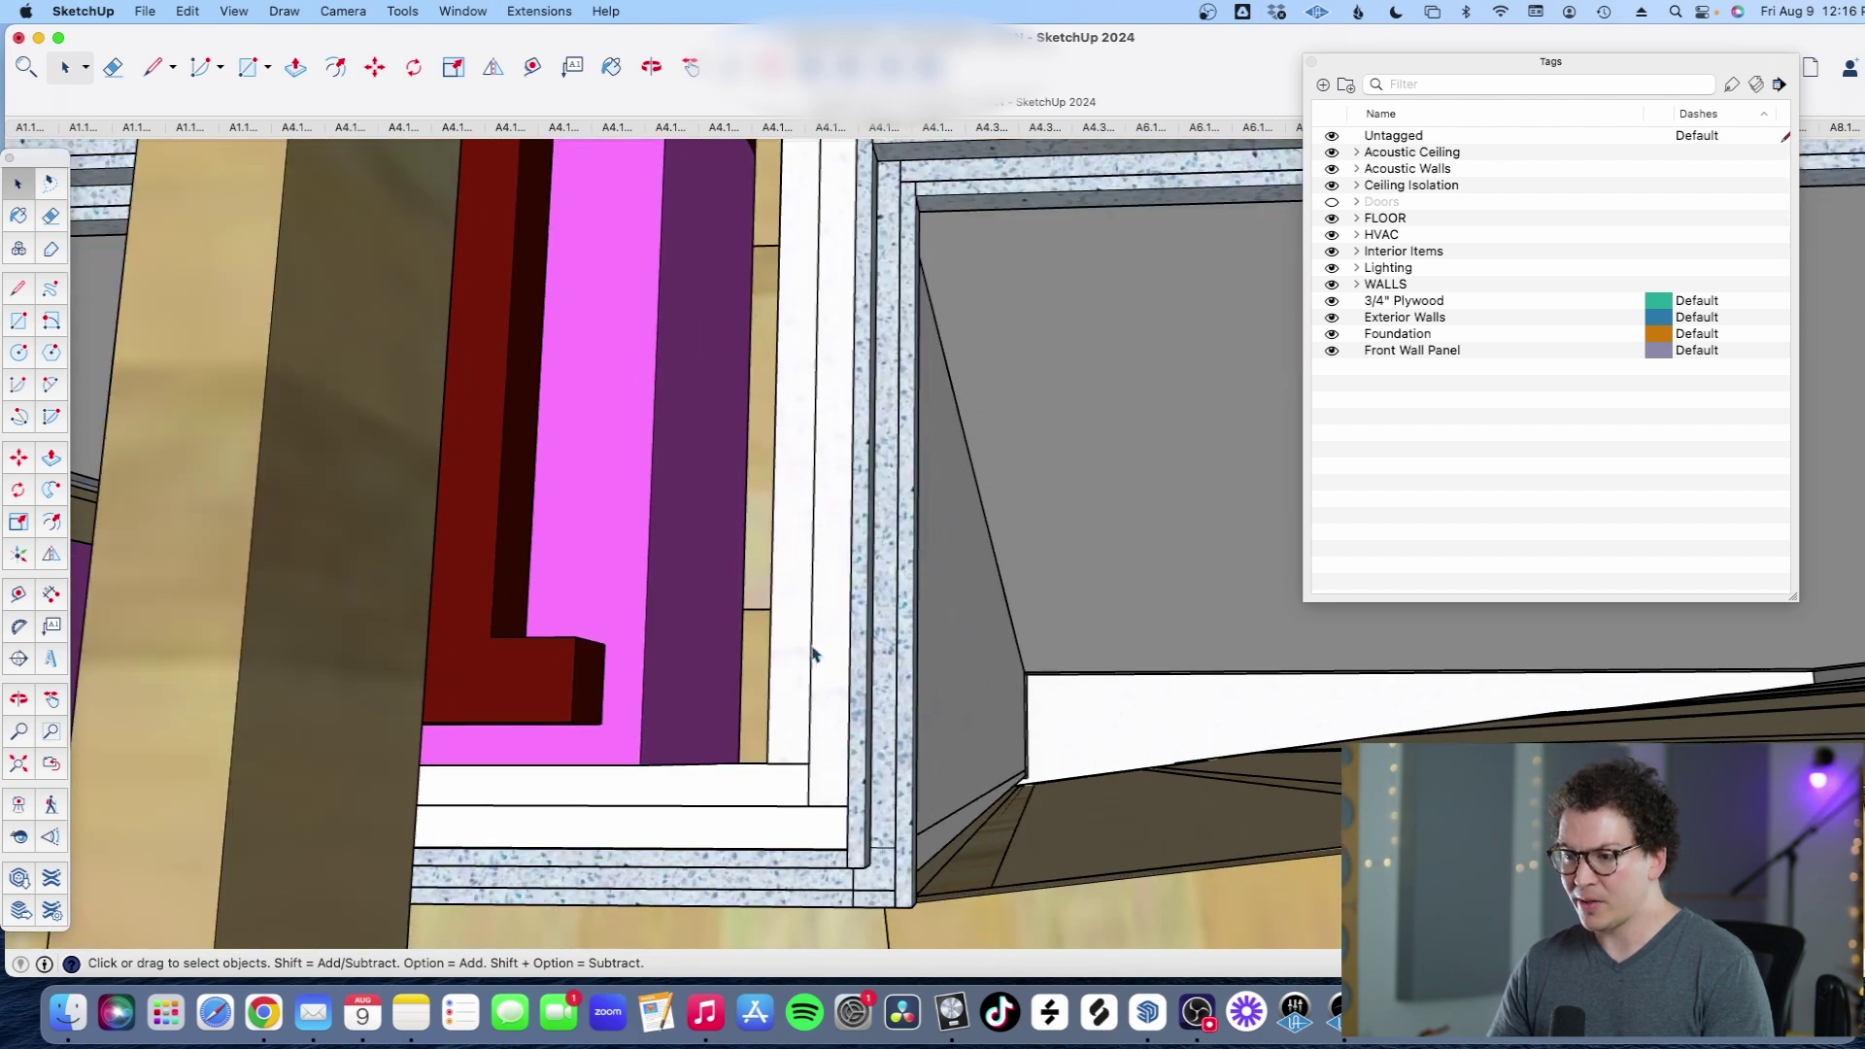
left_click_drag(814, 654, 840, 751)
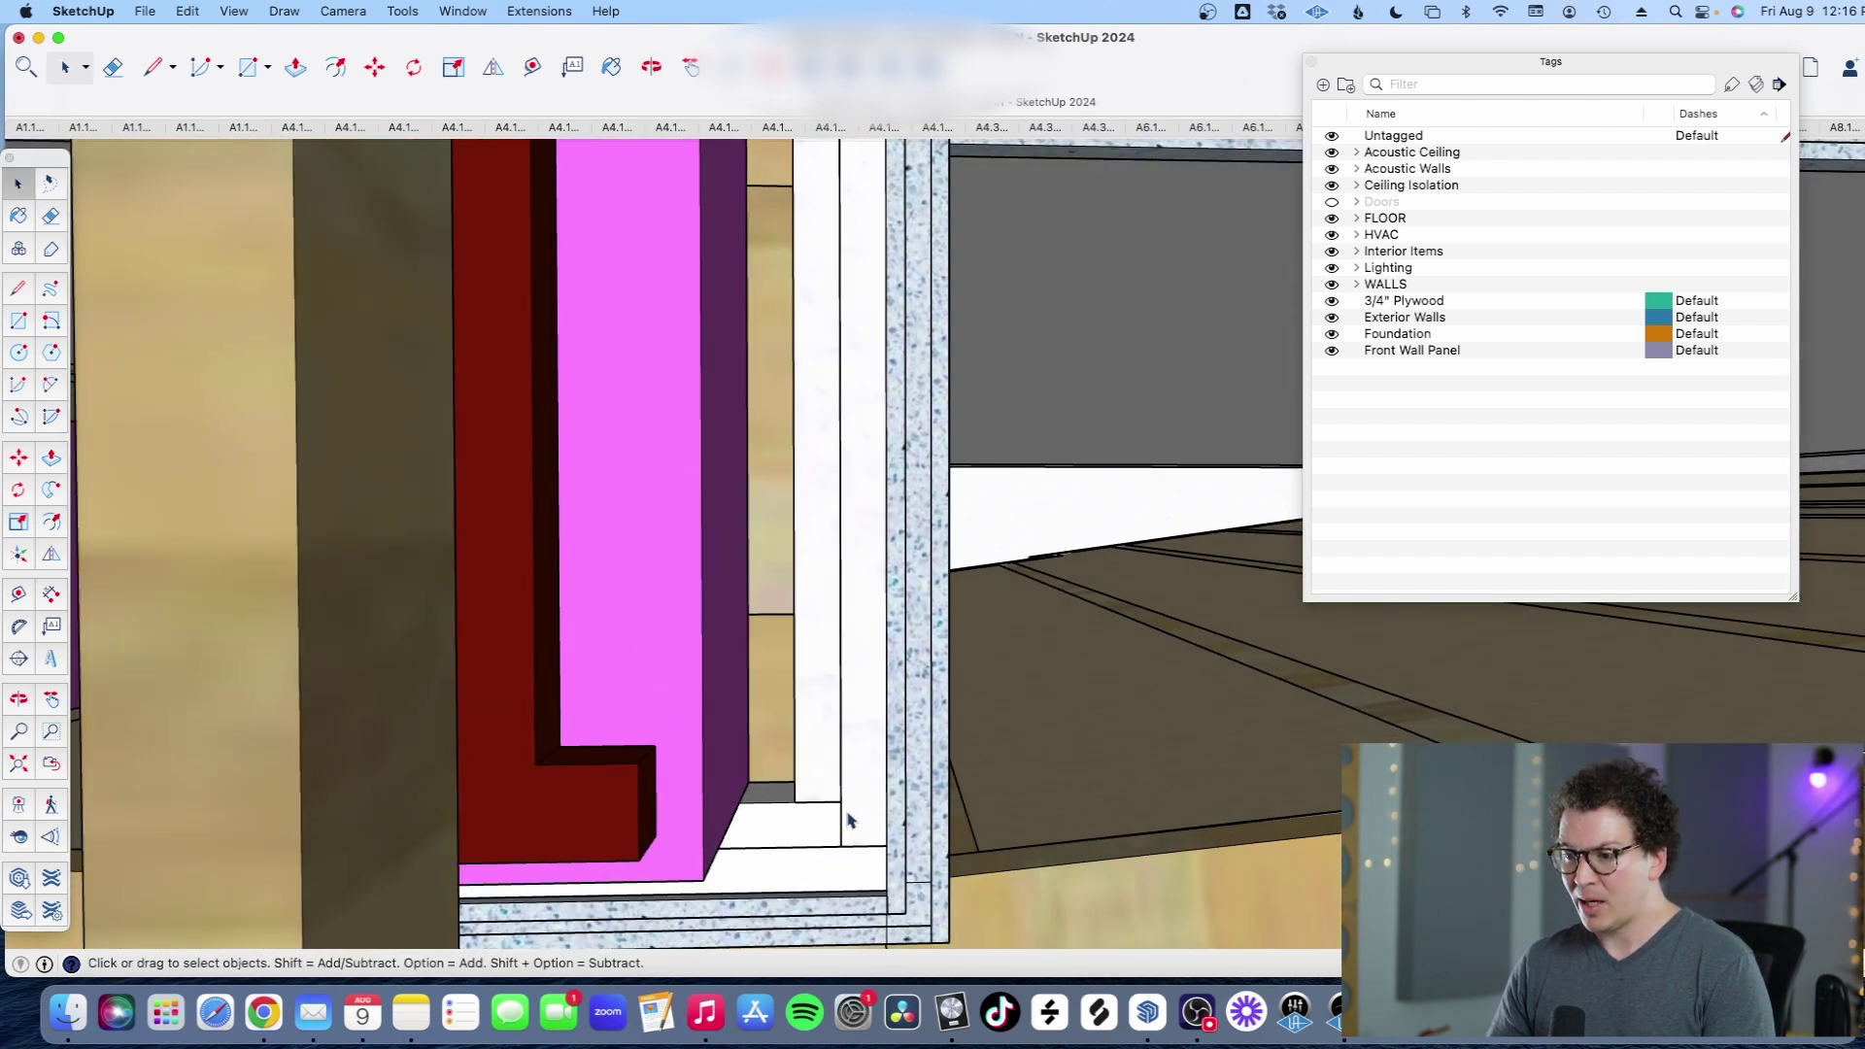
left_click_drag(851, 841, 862, 796)
scroll(872, 830, "up", 2)
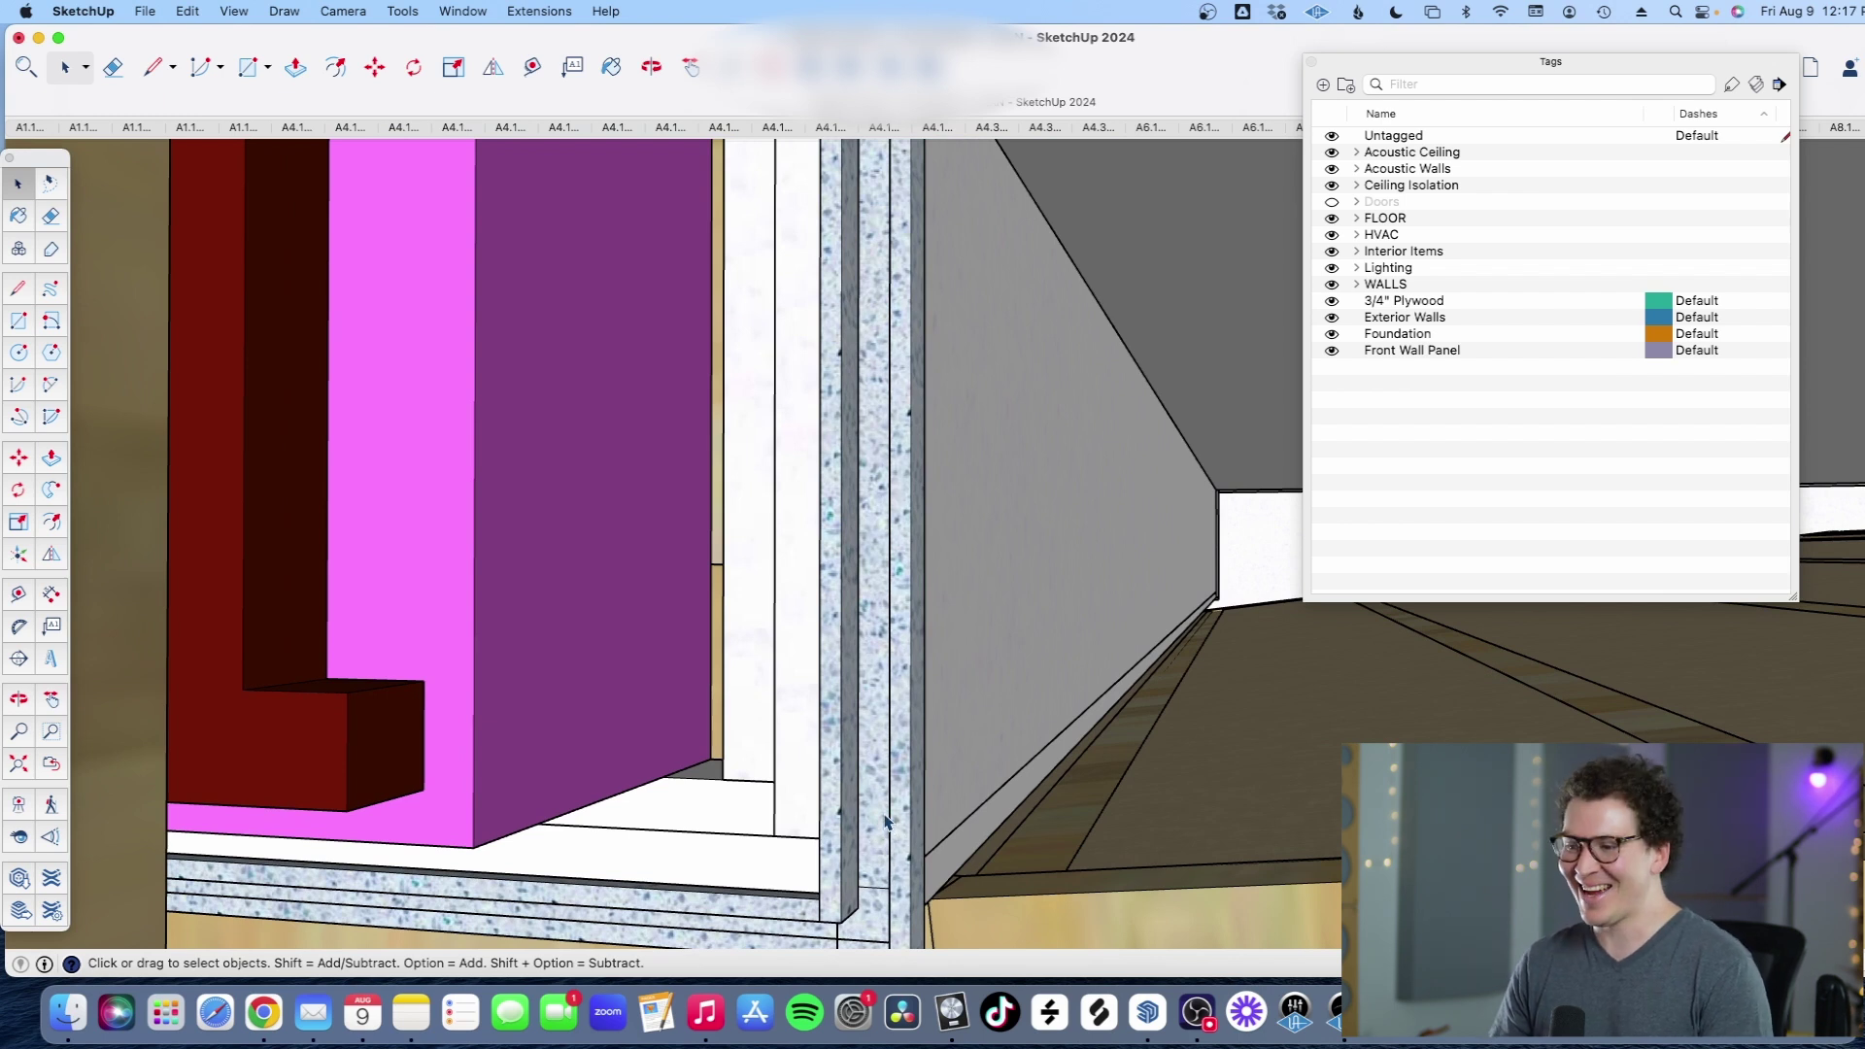
left_click_drag(884, 821, 803, 841)
Step: Zoom and orbit around the wall corner beside the beam
key("space")
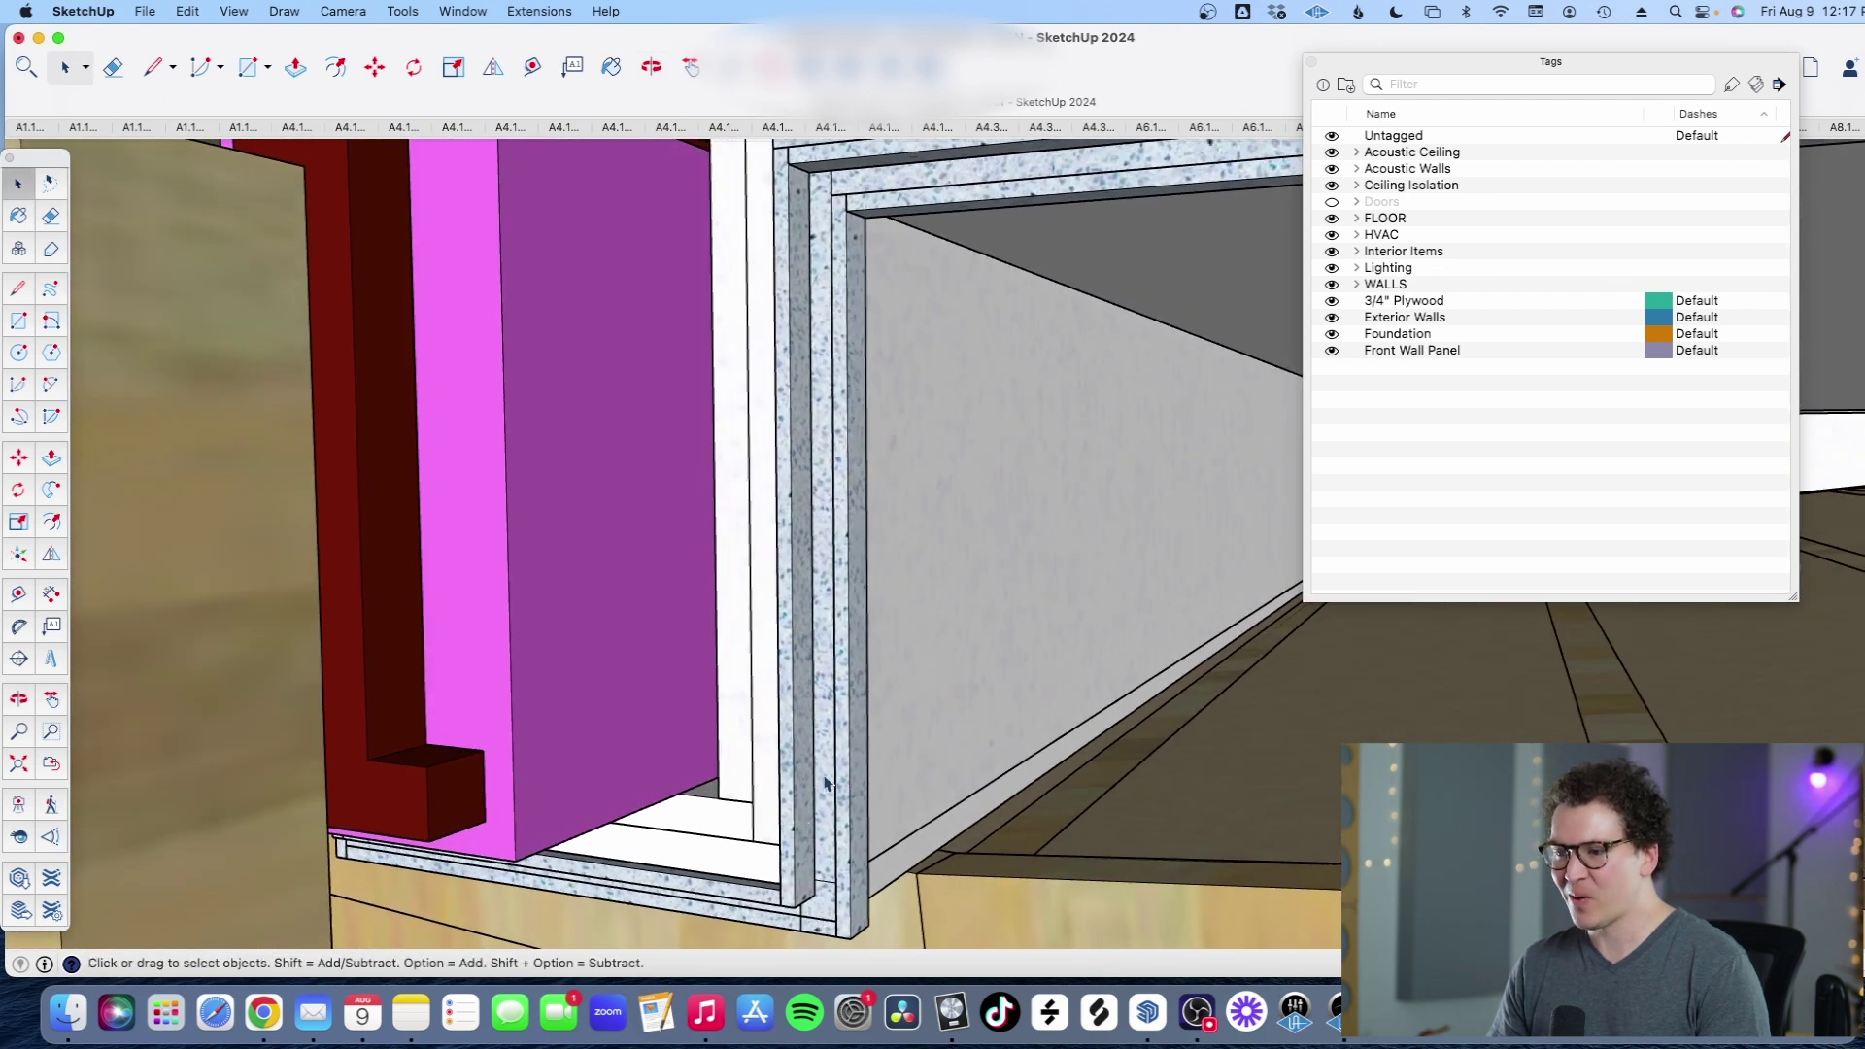
scroll(825, 783, "up", 5)
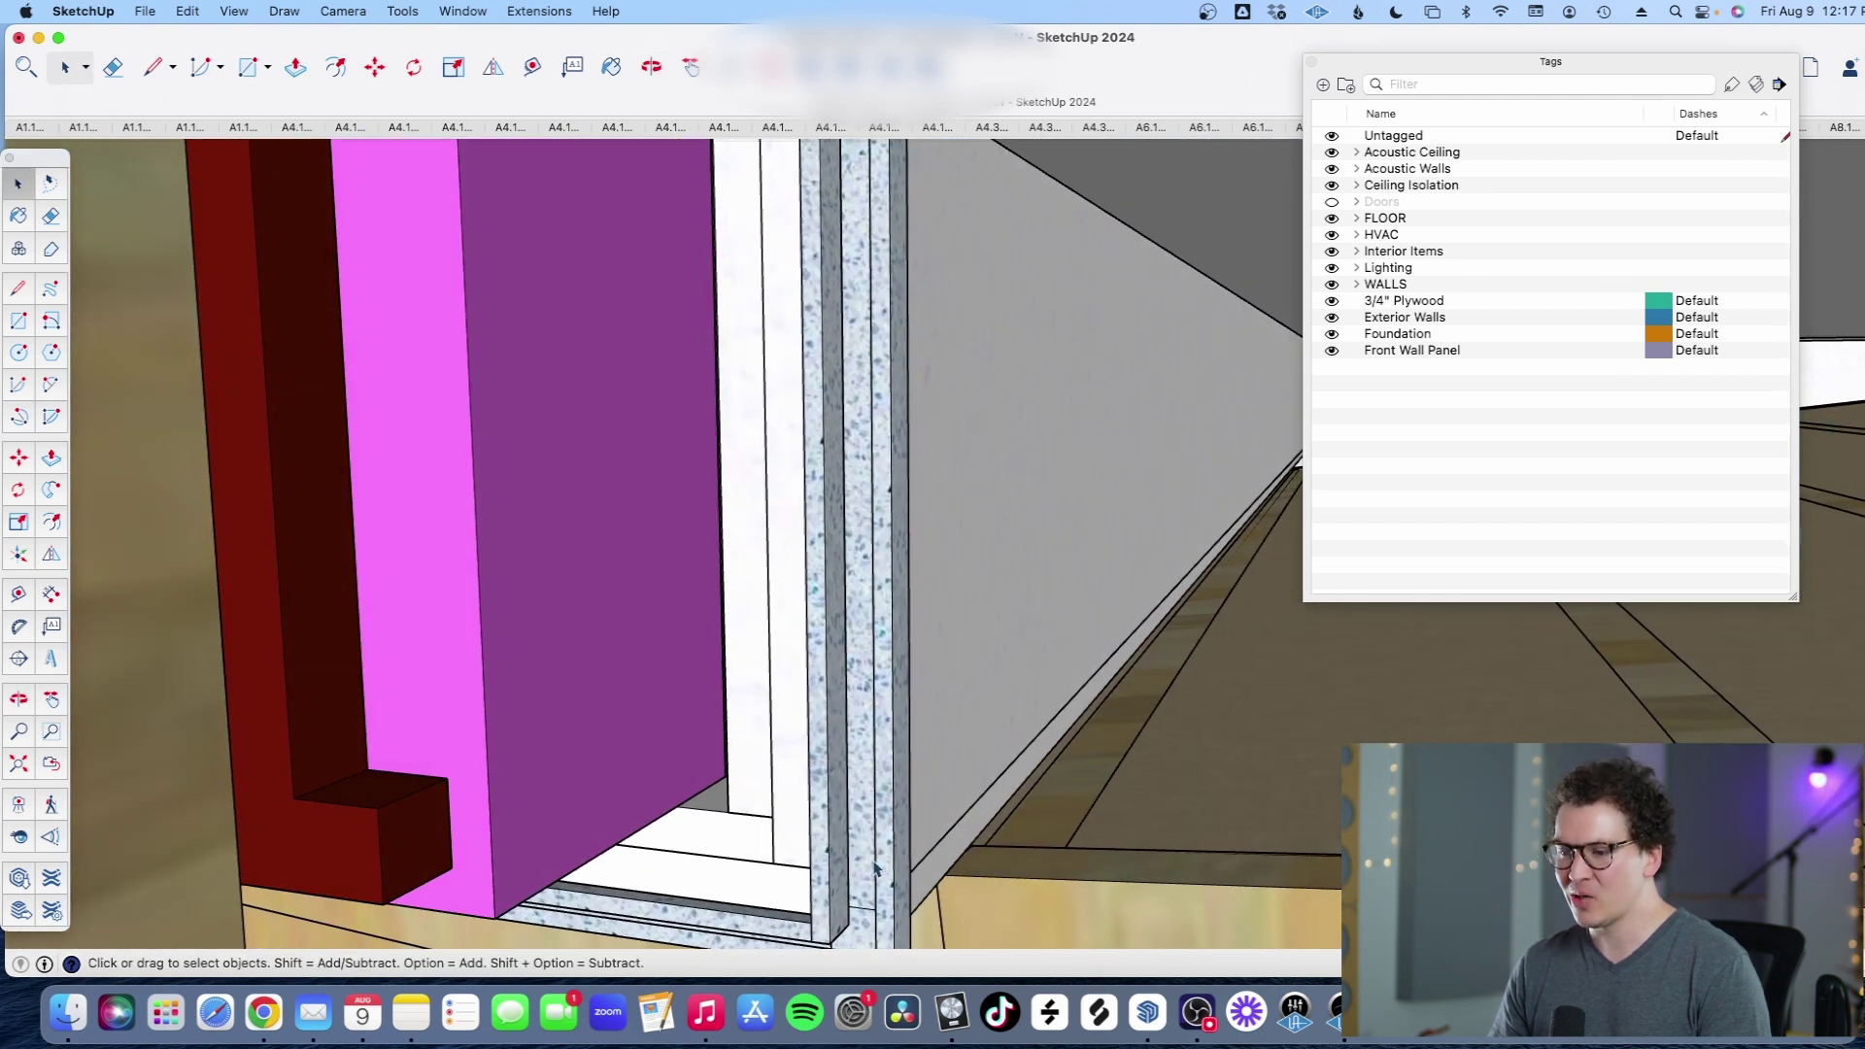
scroll(875, 867, "up", 3)
left_click_drag(740, 832, 826, 857)
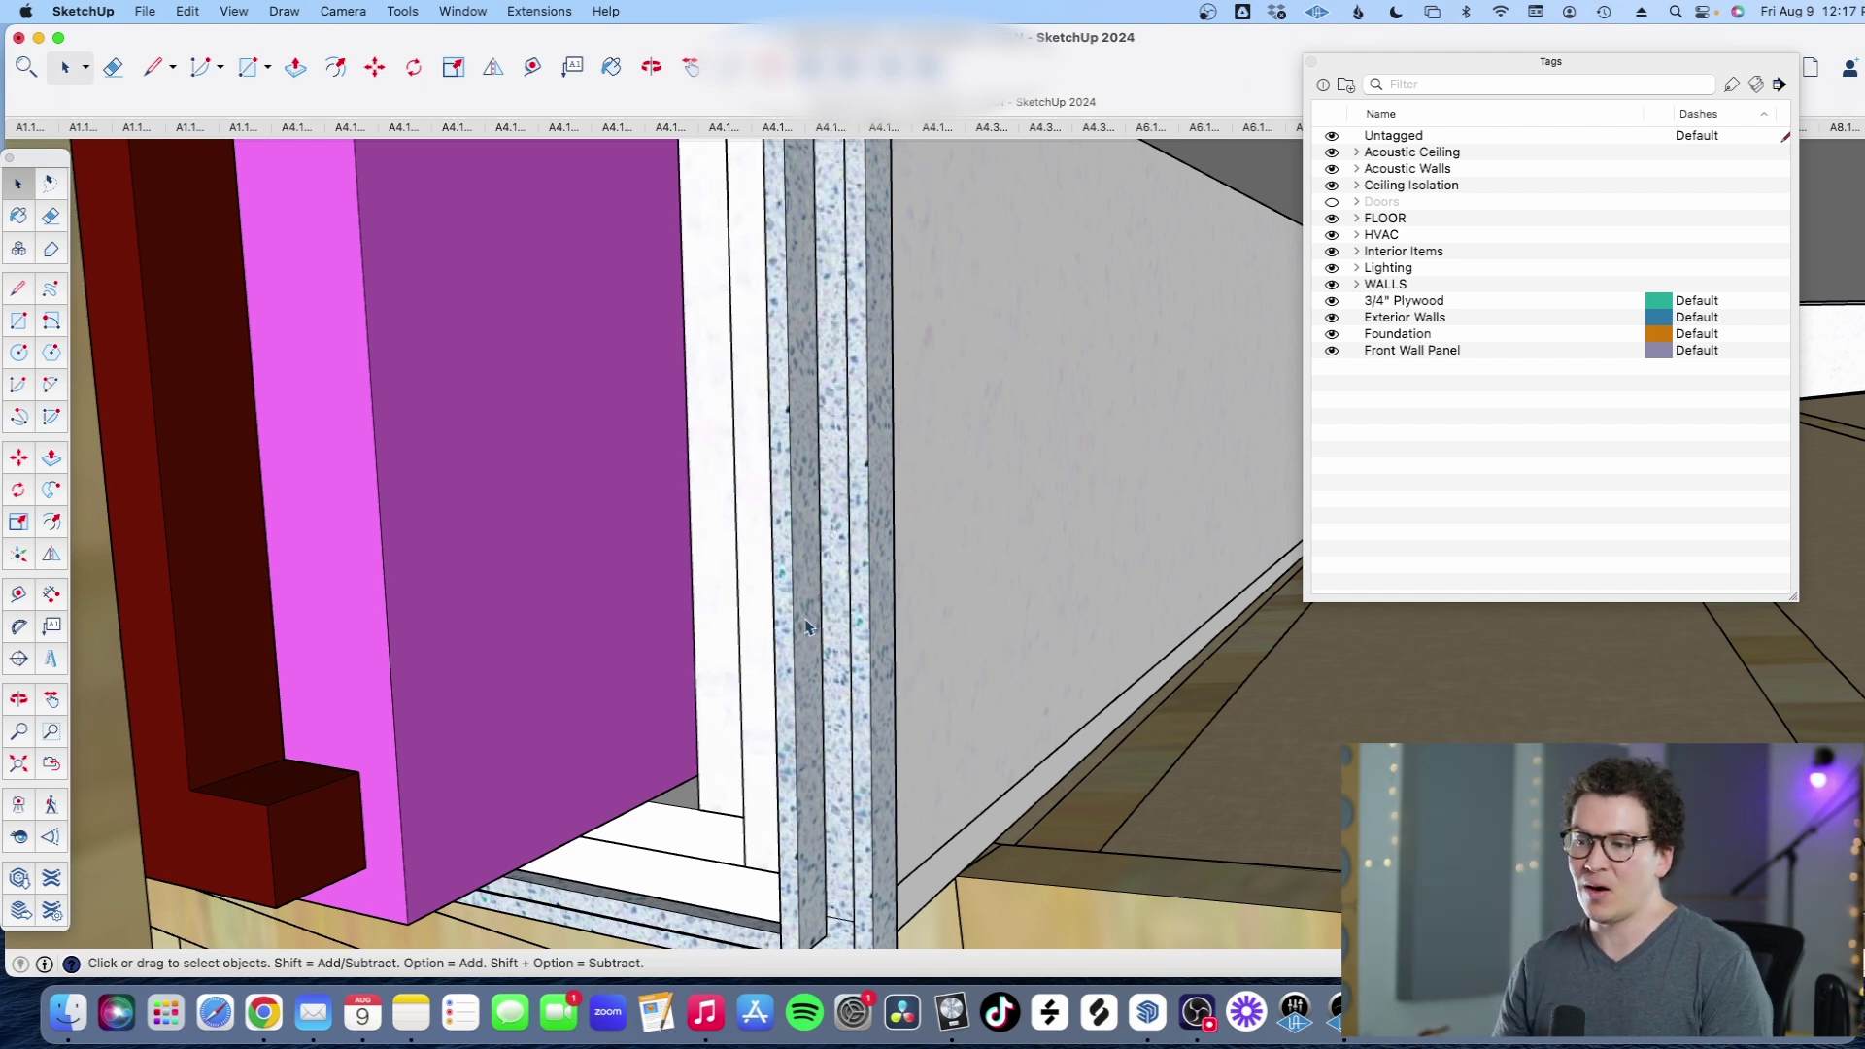
scroll(800, 630, "down", 2)
scroll(784, 633, "down", 5)
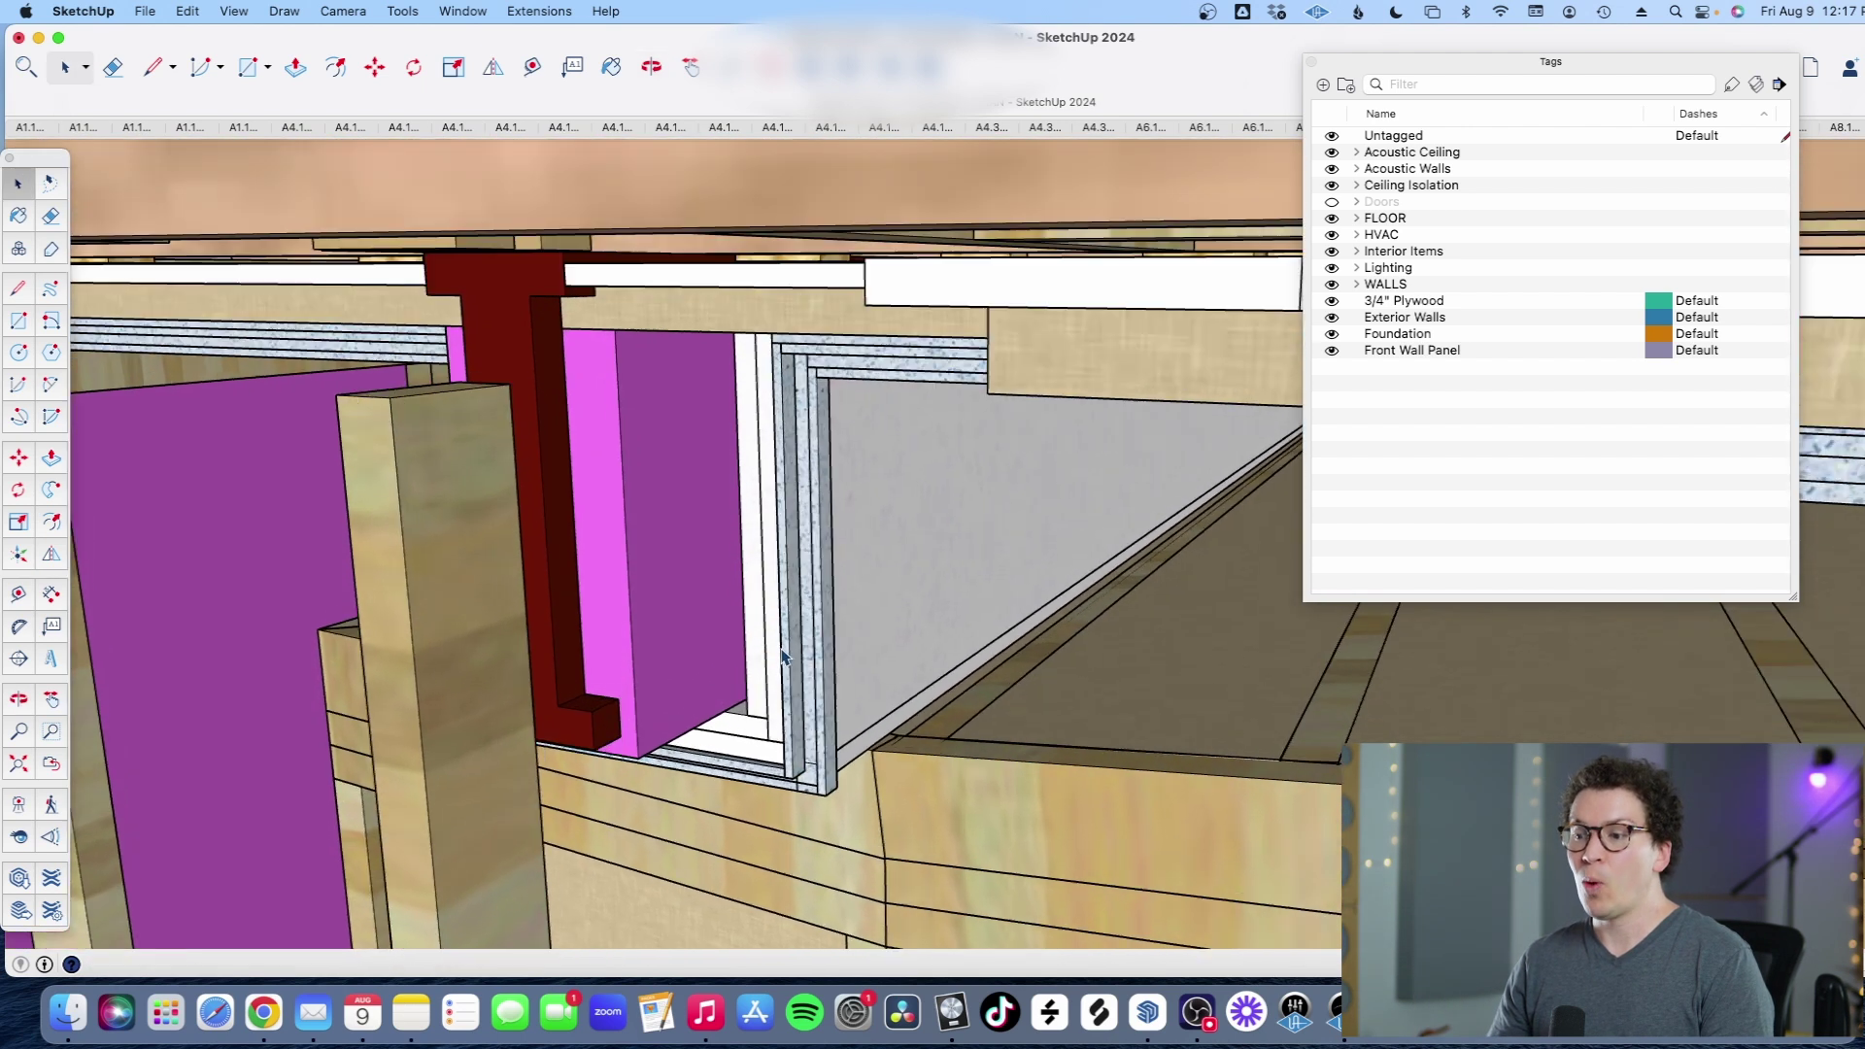
Step: Orbit and zoom to face the red beam and its magenta sheathing panel
key("o")
left_click_drag(762, 616, 729, 674)
scroll(729, 675, "up", 3)
scroll(729, 674, "up", 4)
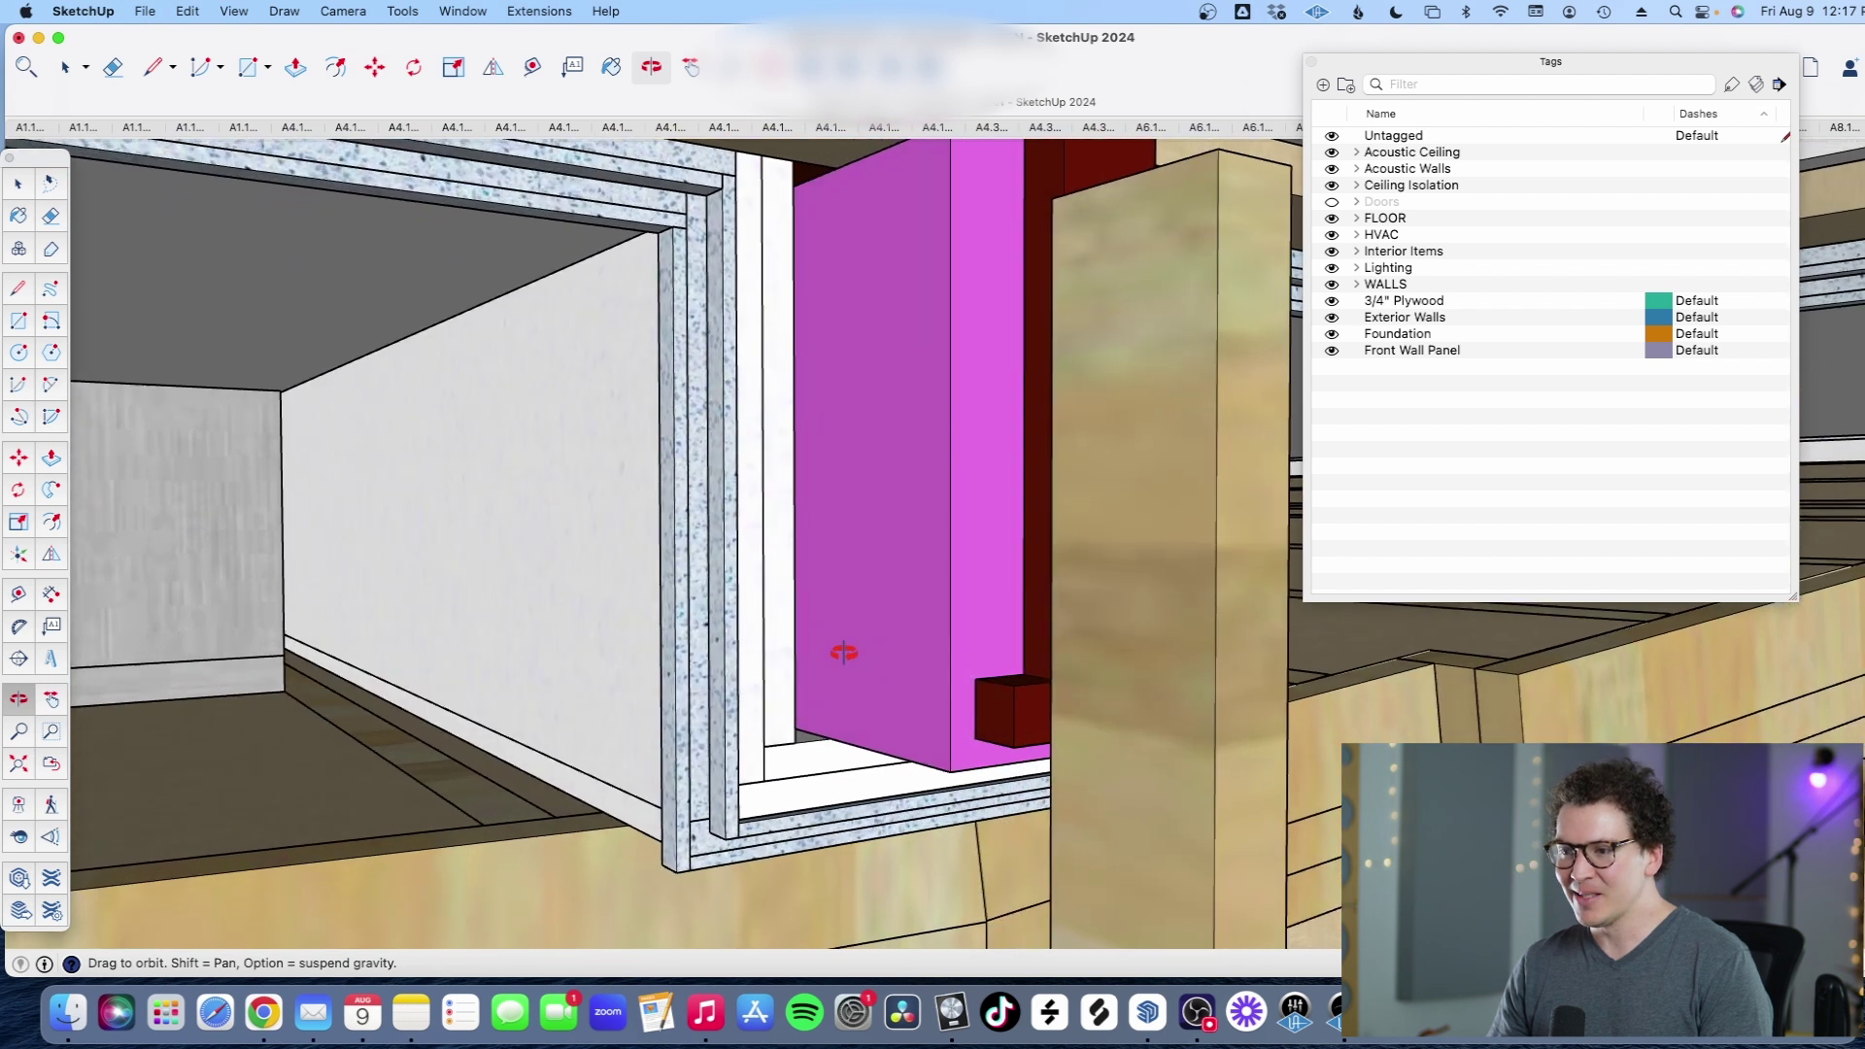
key("h")
key("o")
mouse_move(837, 657)
left_mouse_down()
mouse_move(832, 612)
mouse_move(740, 618)
mouse_move(738, 600)
mouse_move(708, 656)
mouse_move(709, 637)
mouse_move(862, 654)
mouse_move(970, 745)
mouse_move(883, 653)
mouse_move(855, 683)
left_mouse_up()
scroll(738, 599, "up", 3)
key("o")
key("h")
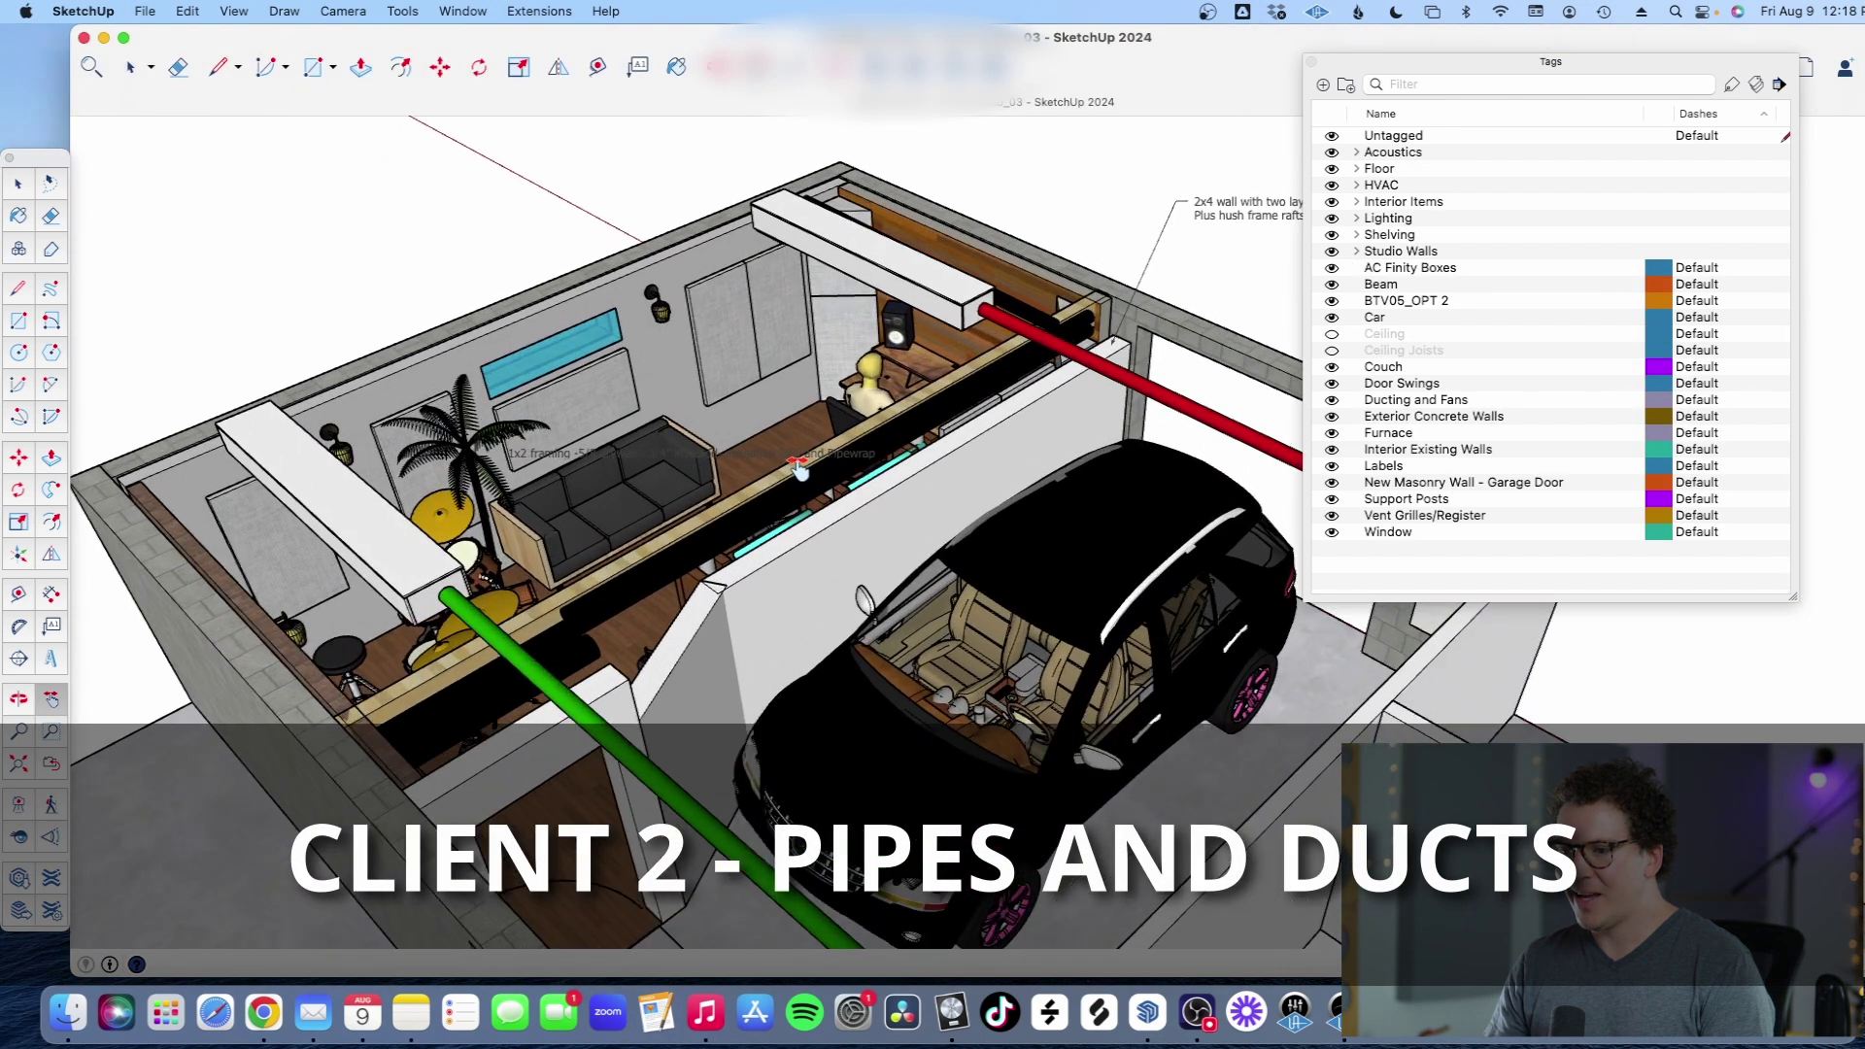
Step: Orbit from a frontal garage view to look steeply down into the studio room and drum kit
left_click_drag(796, 469, 855, 529)
scroll(718, 507, "up", 3)
left_click_drag(714, 509, 693, 521)
scroll(694, 521, "down", 5)
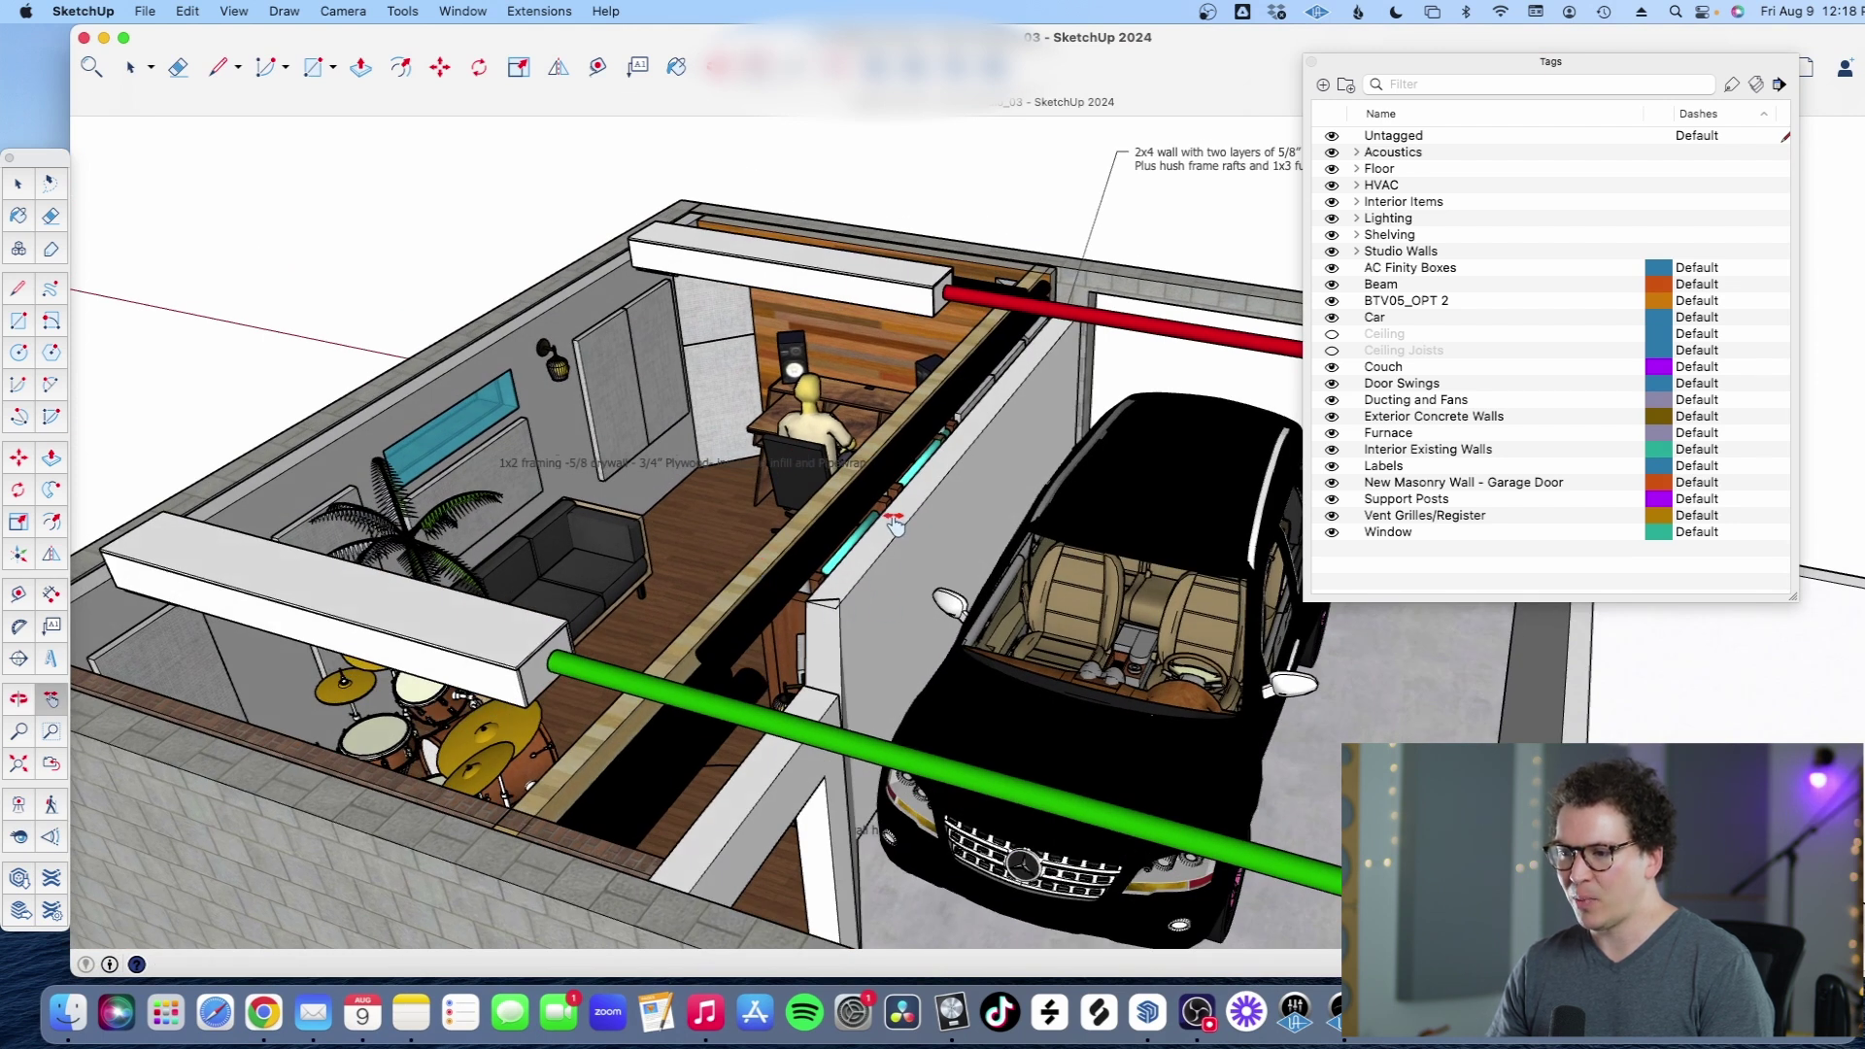
left_click_drag(440, 398, 490, 464)
scroll(566, 516, "up", 2)
scroll(571, 511, "down", 2)
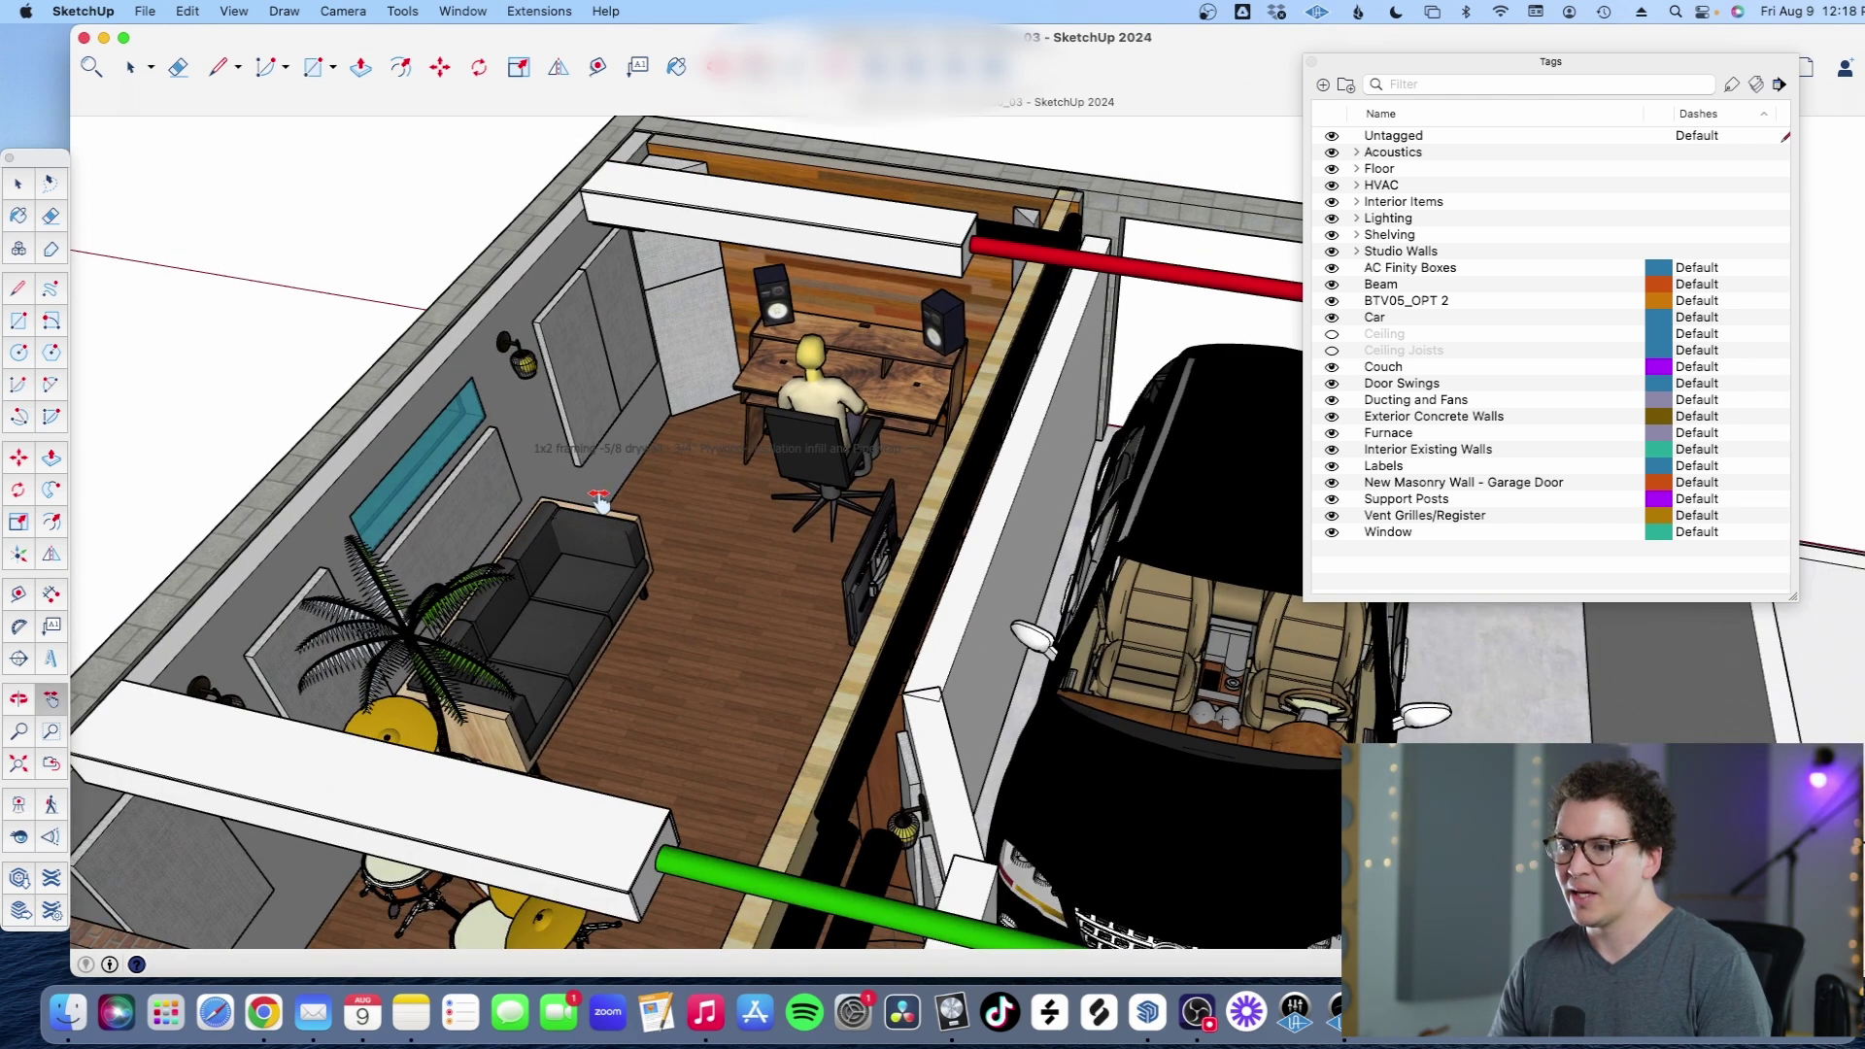
left_click_drag(585, 505, 666, 454)
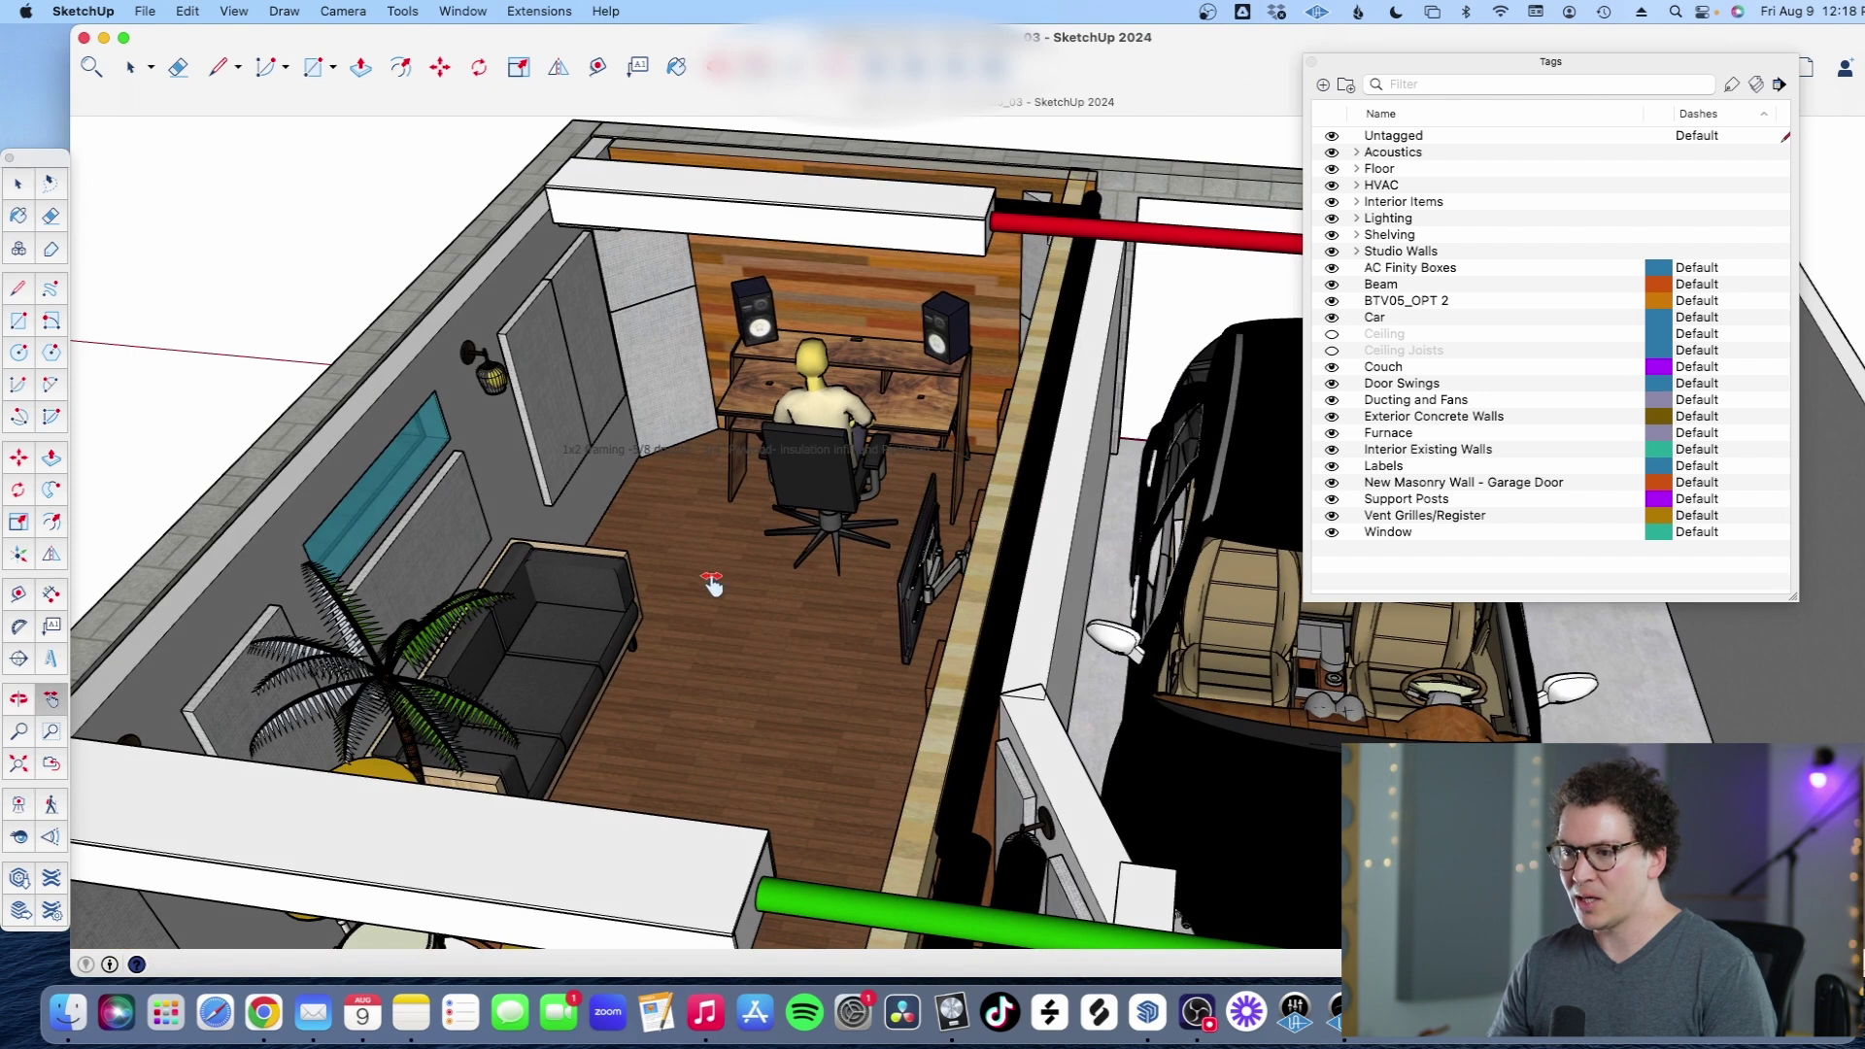
left_click_drag(677, 575, 597, 573)
Step: Make the Ceiling Joists tag visible and orbit to a top-down view of the joists
left_click(1331, 351)
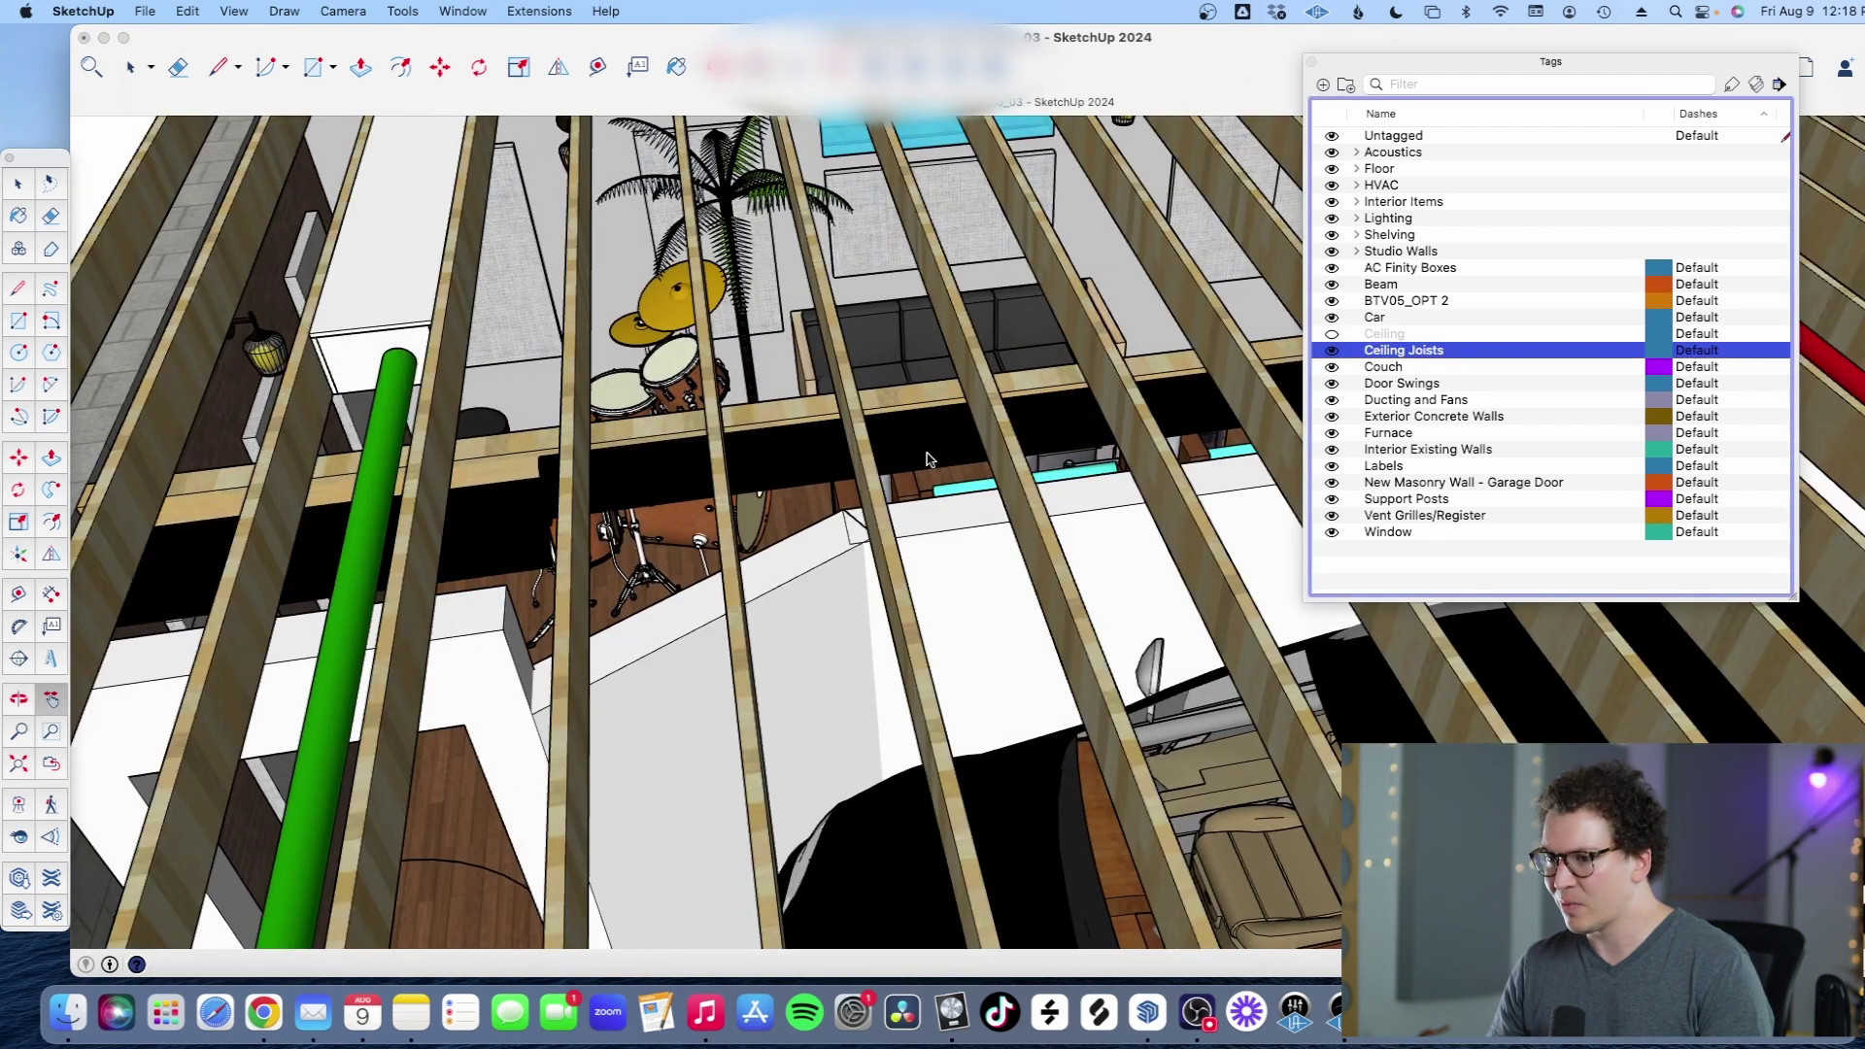
left_click_drag(796, 500, 630, 432)
scroll(641, 418, "down", 6)
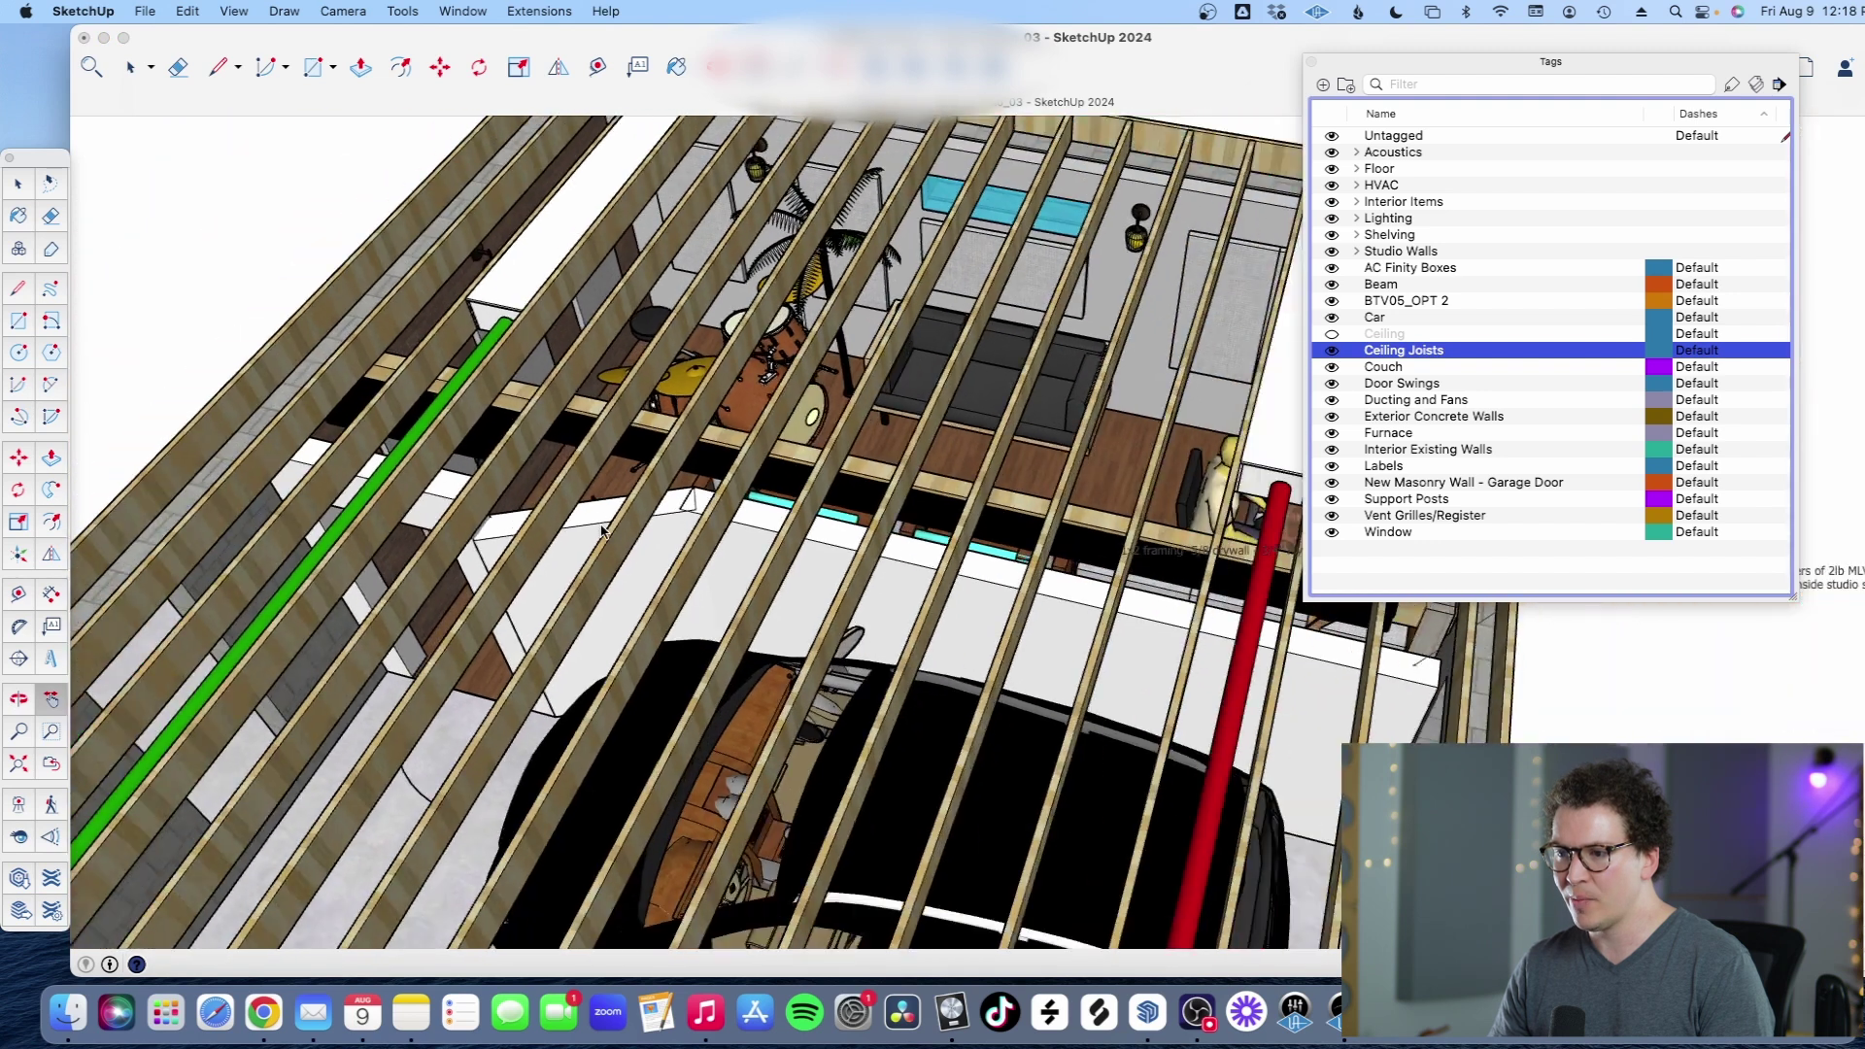
scroll(648, 351, "up", 8)
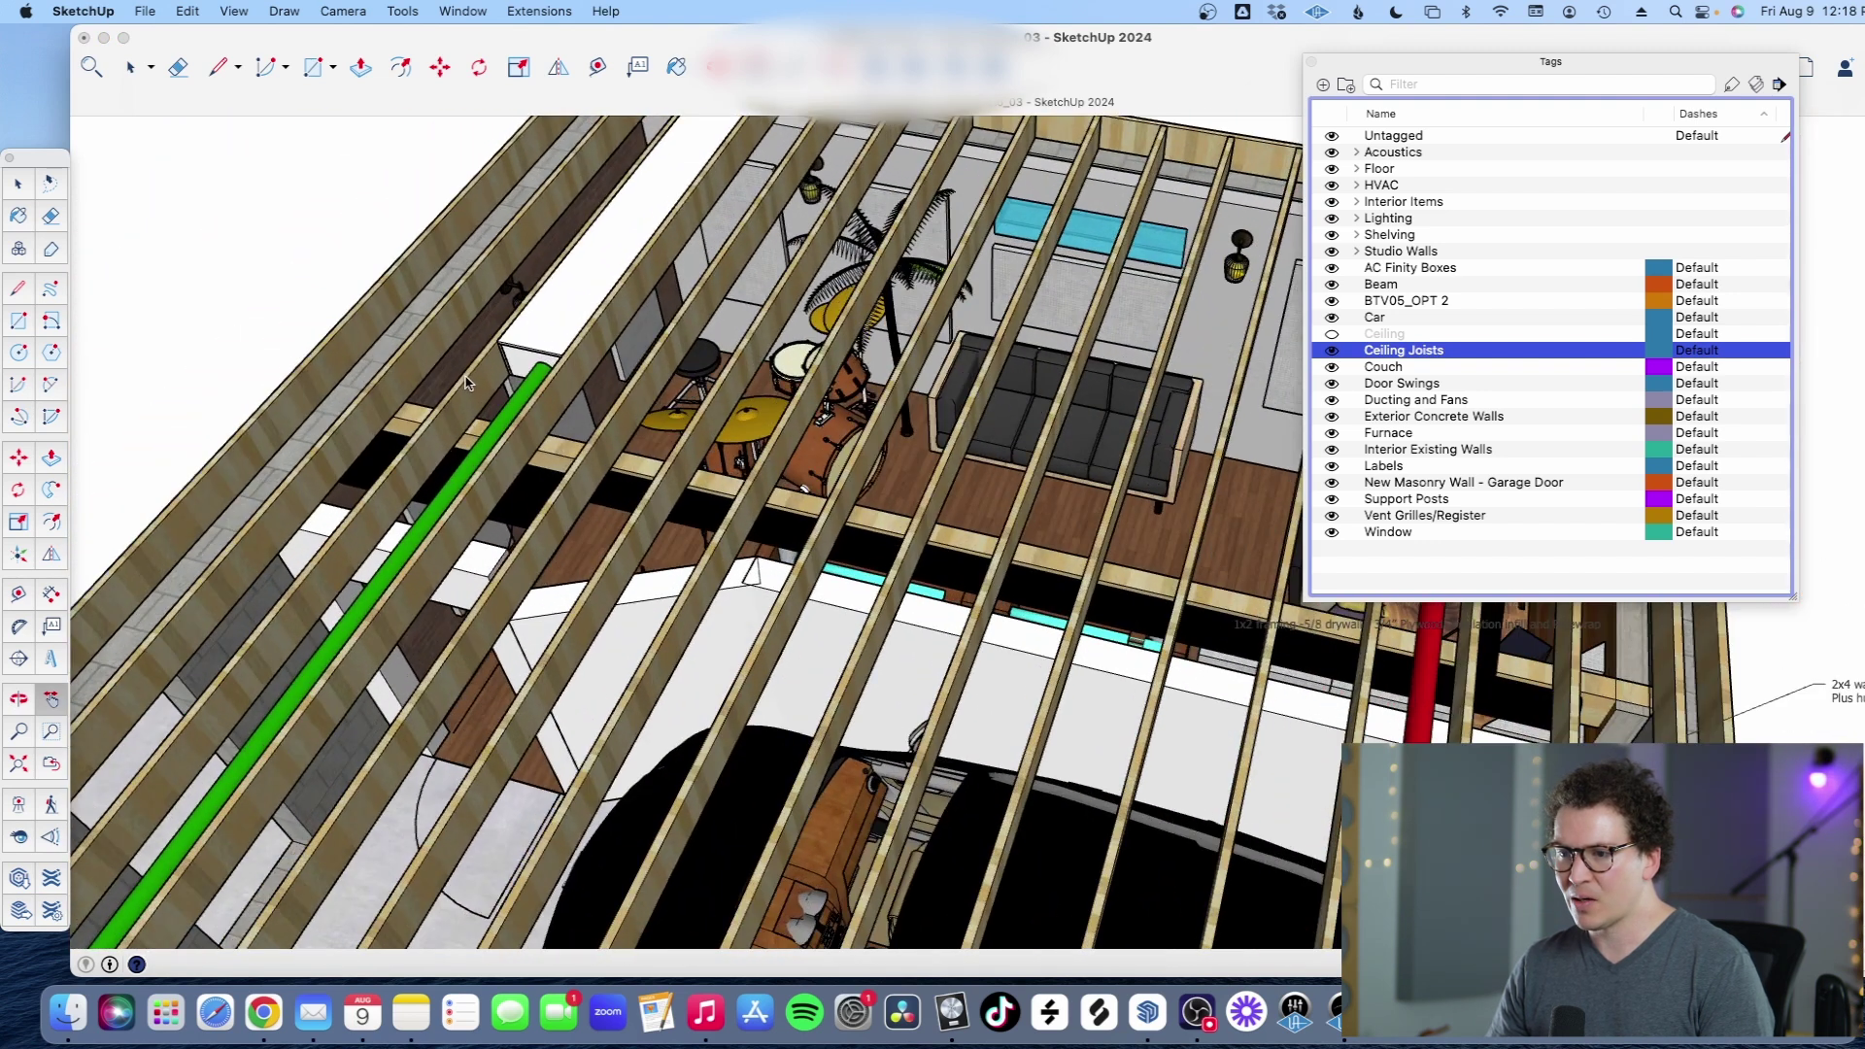
scroll(596, 441, "up", 5)
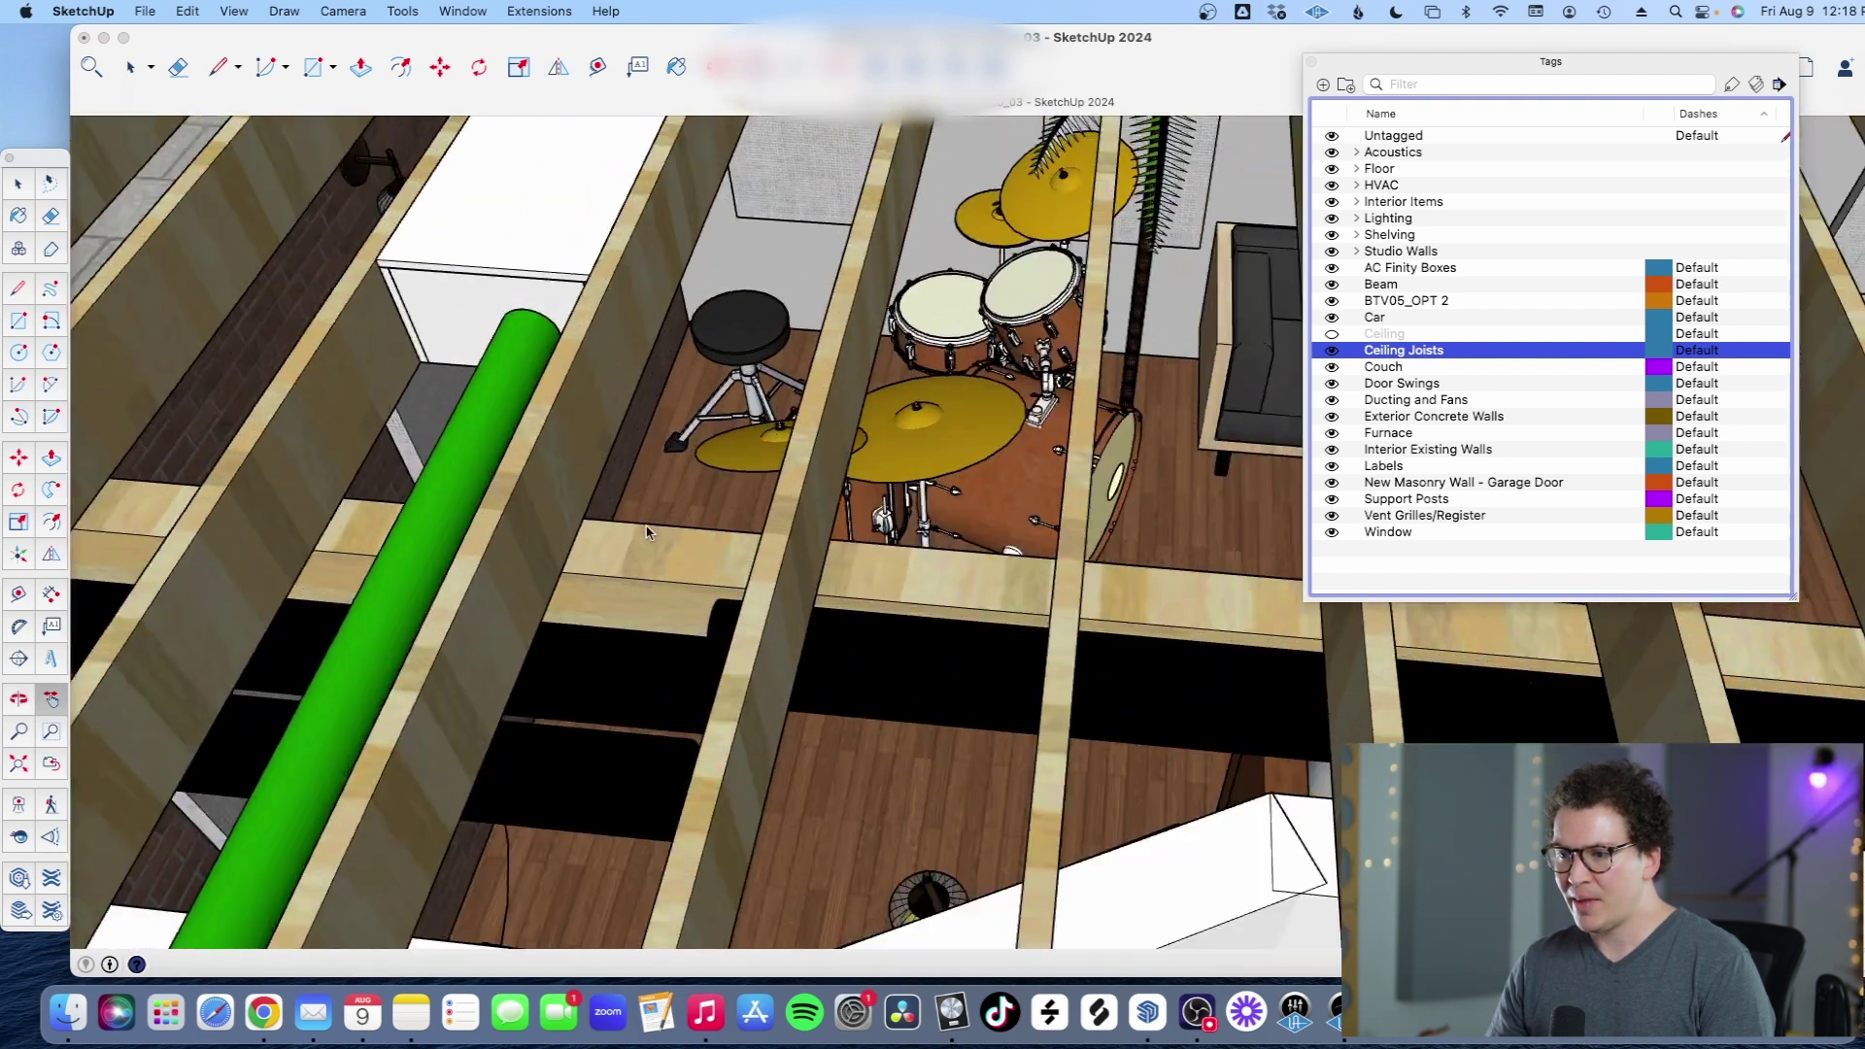
scroll(677, 550, "down", 4)
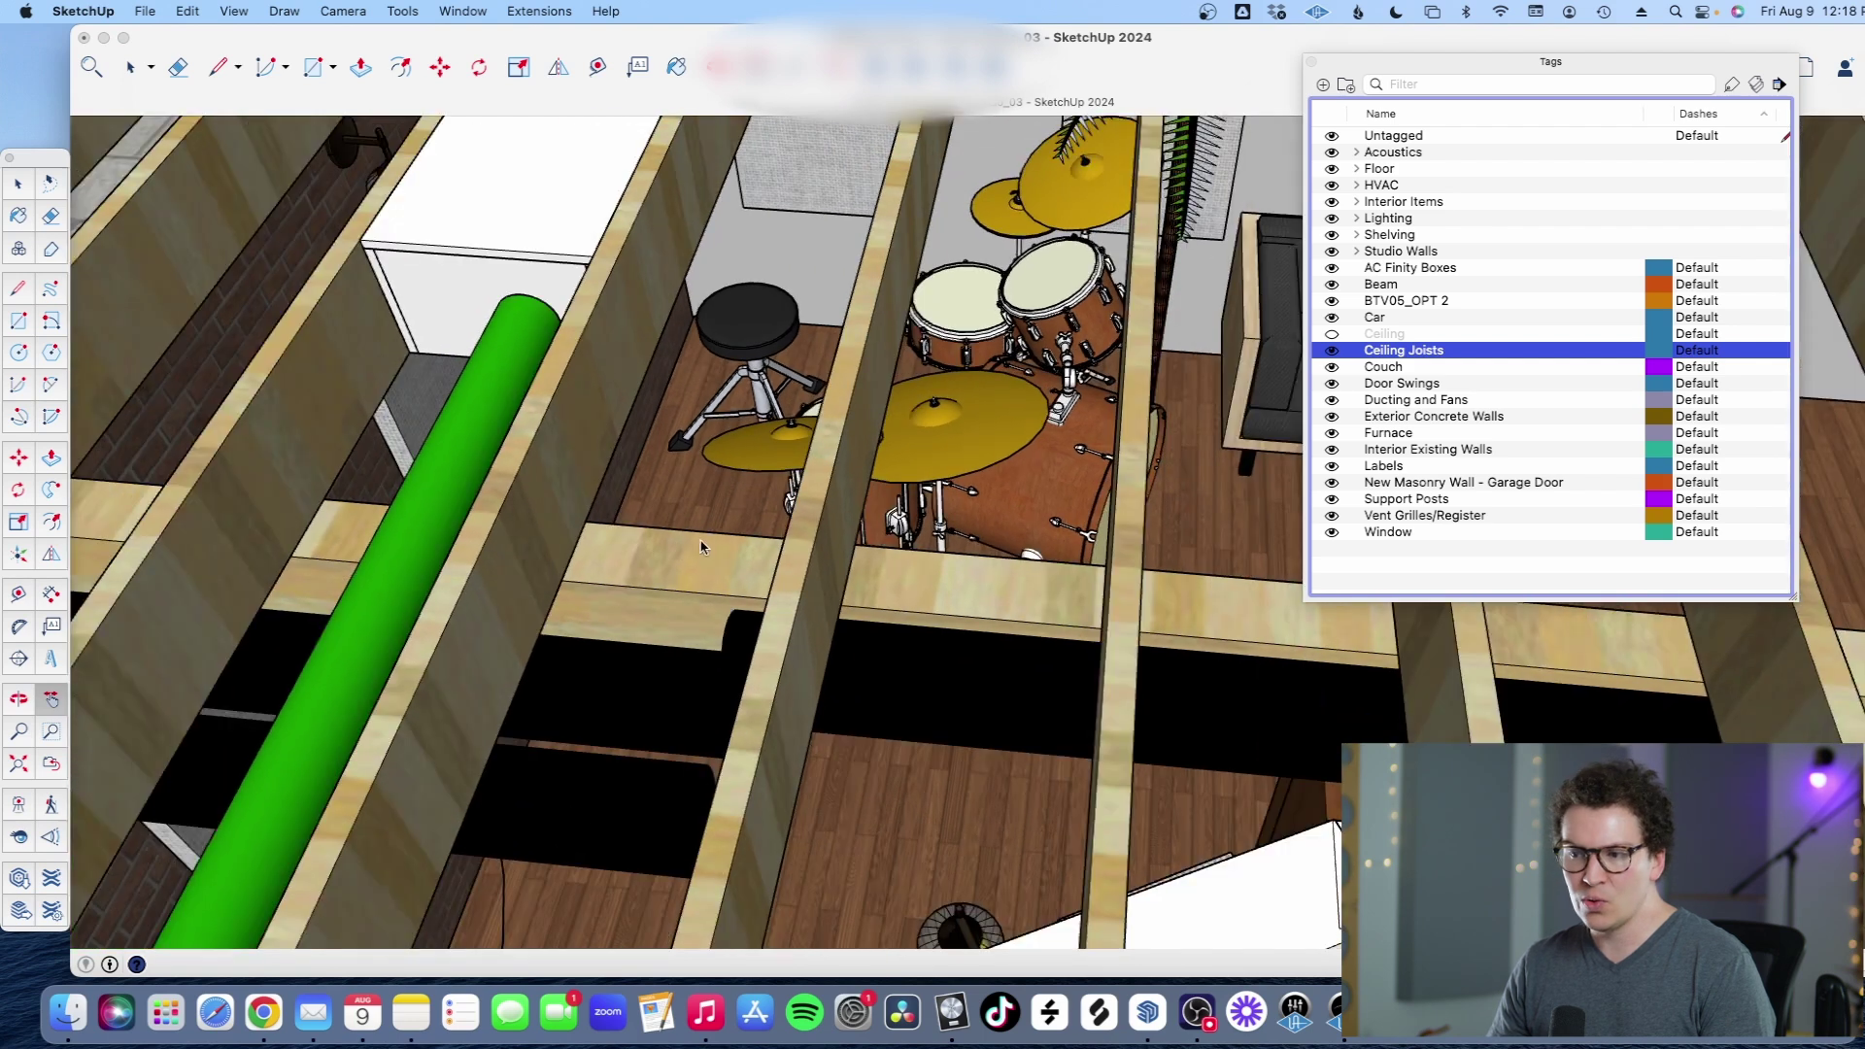
left_click_drag(701, 546, 534, 587)
scroll(638, 460, "up", 2)
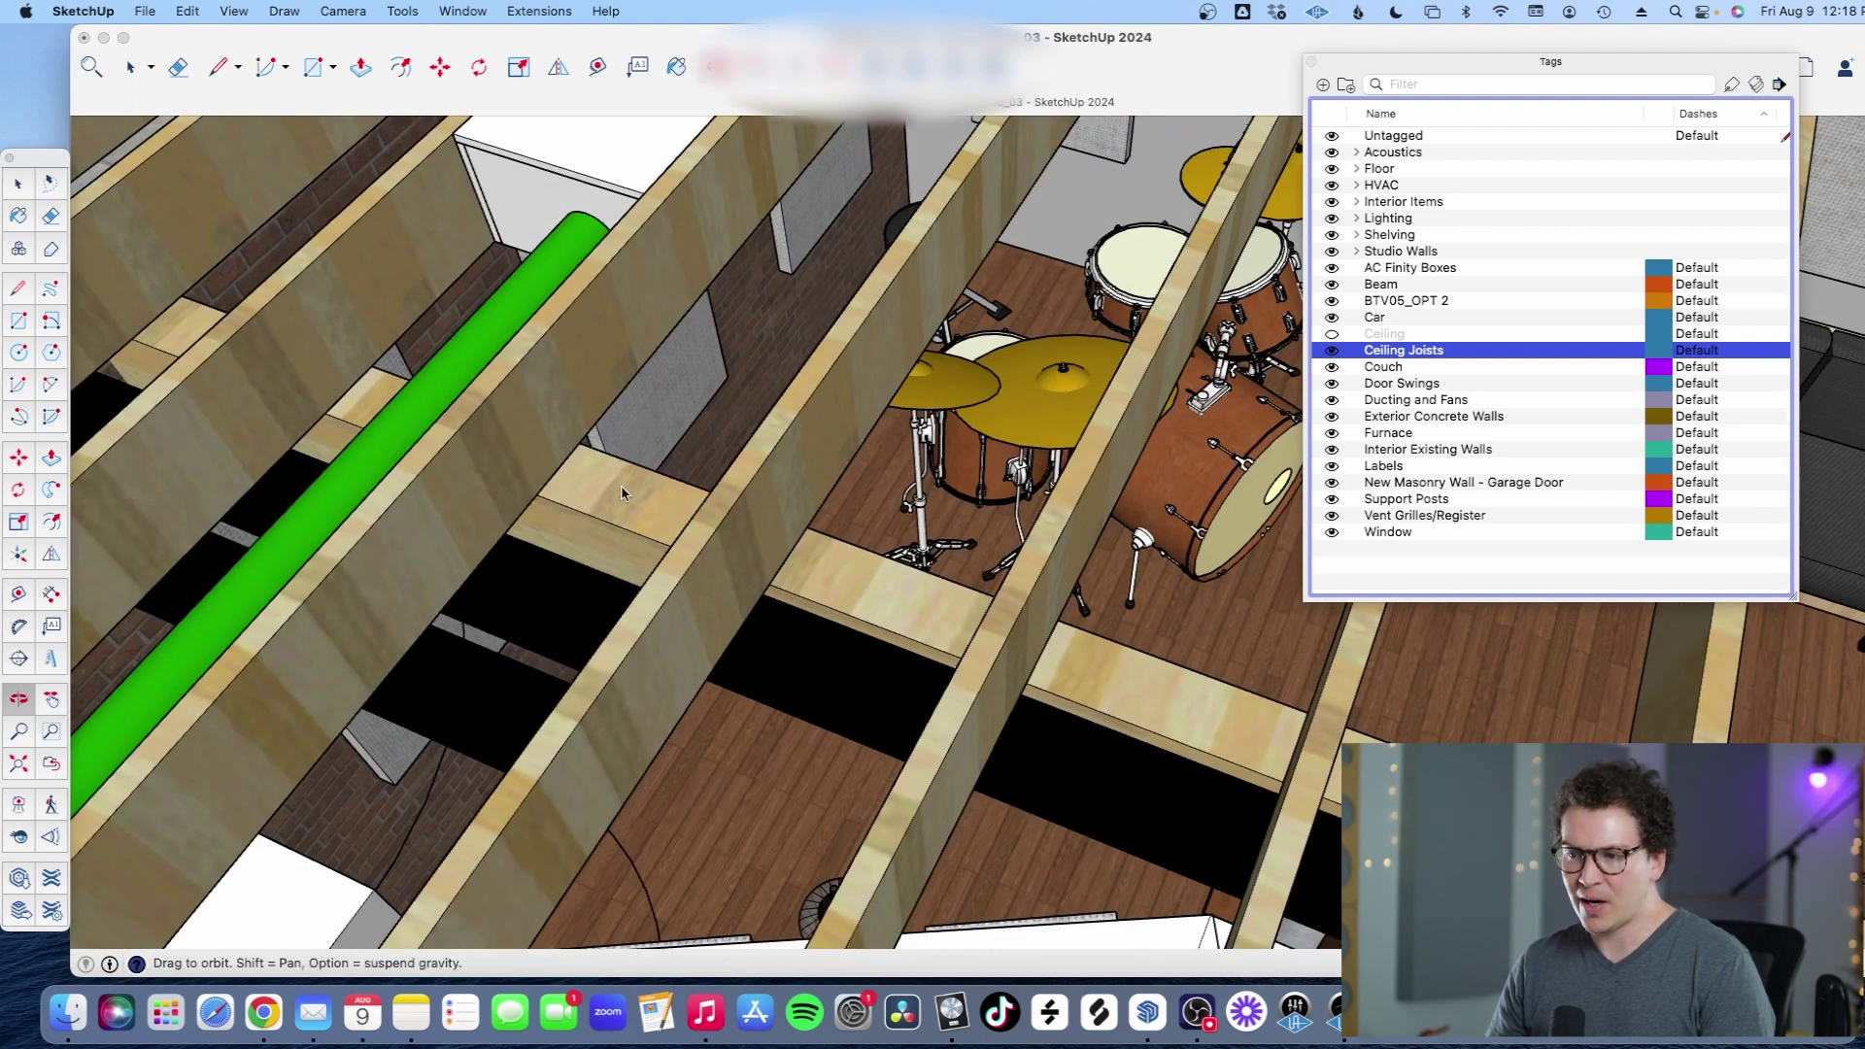
left_click_drag(621, 493, 788, 528)
Step: Orbit and pan over the drum kit, couch and red pipe, ending on a roof-joist overview
left_click_drag(696, 582, 798, 570)
scroll(794, 573, "down", 3)
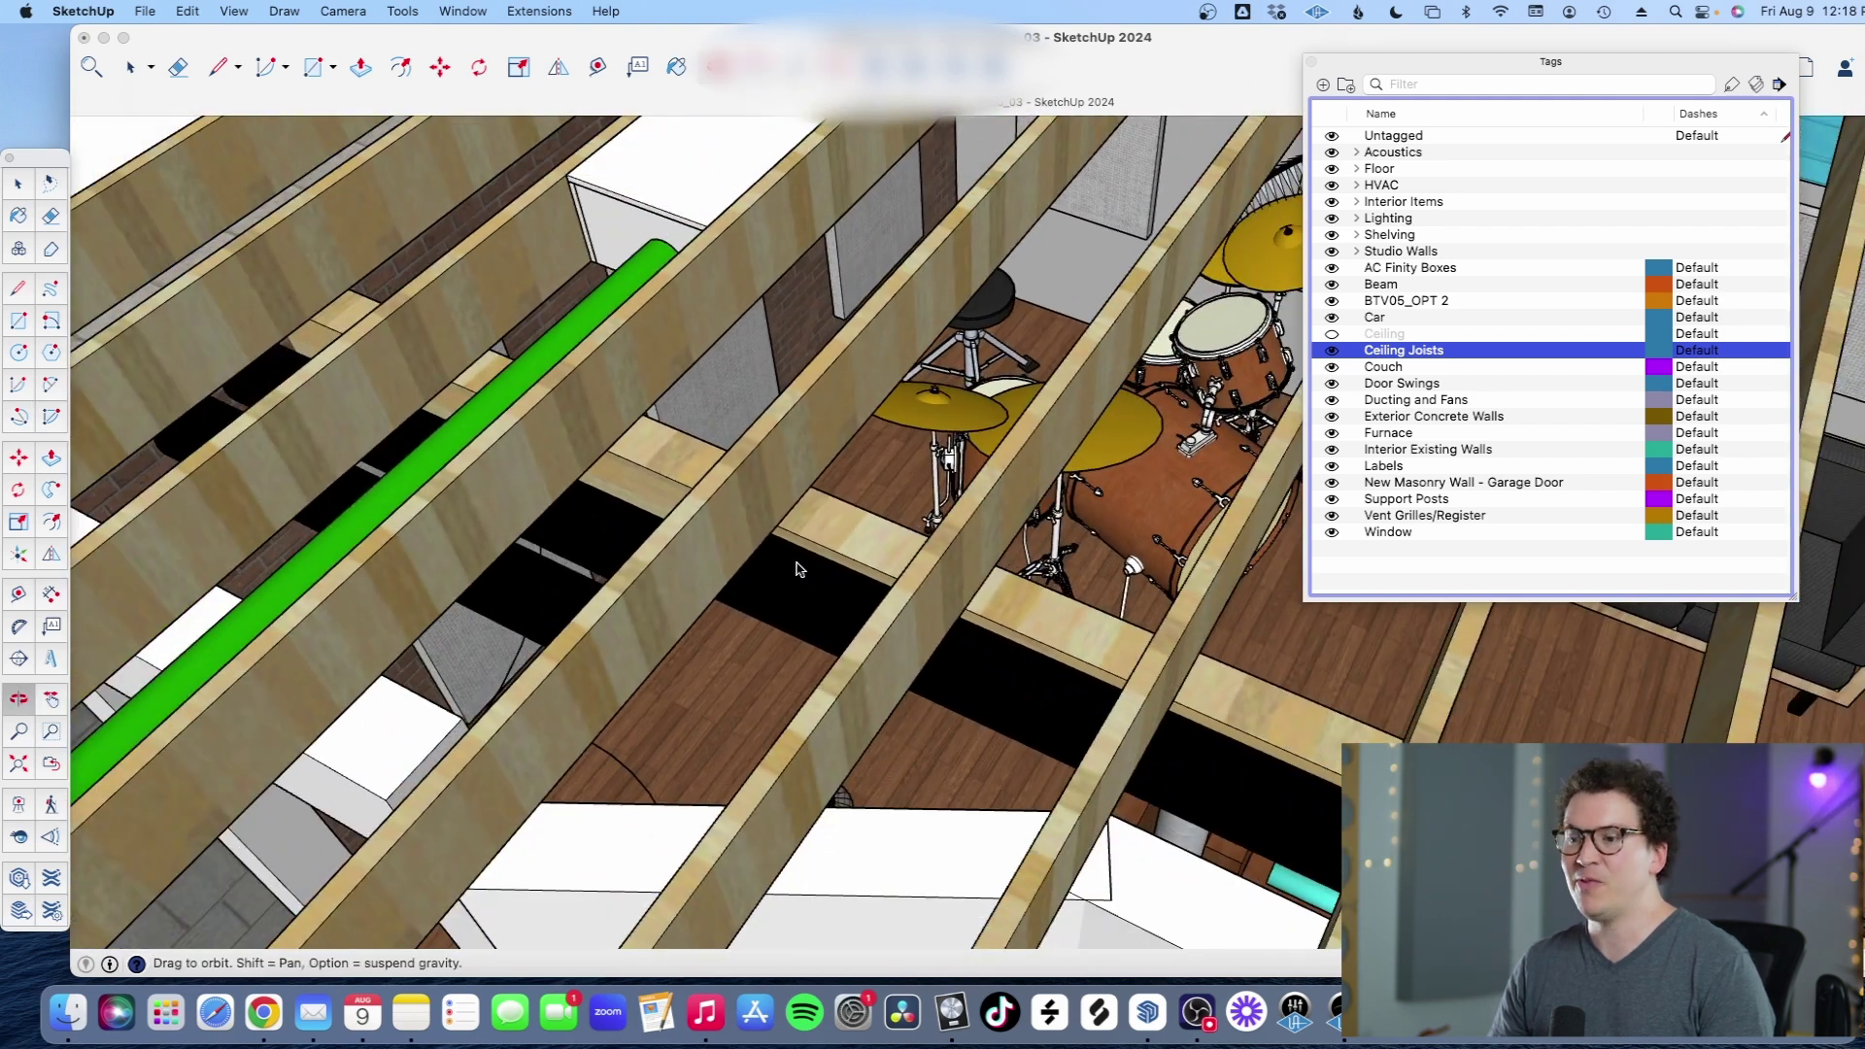
left_click_drag(812, 541, 695, 591)
left_click_drag(1200, 656, 697, 626)
scroll(986, 544, "down", 5)
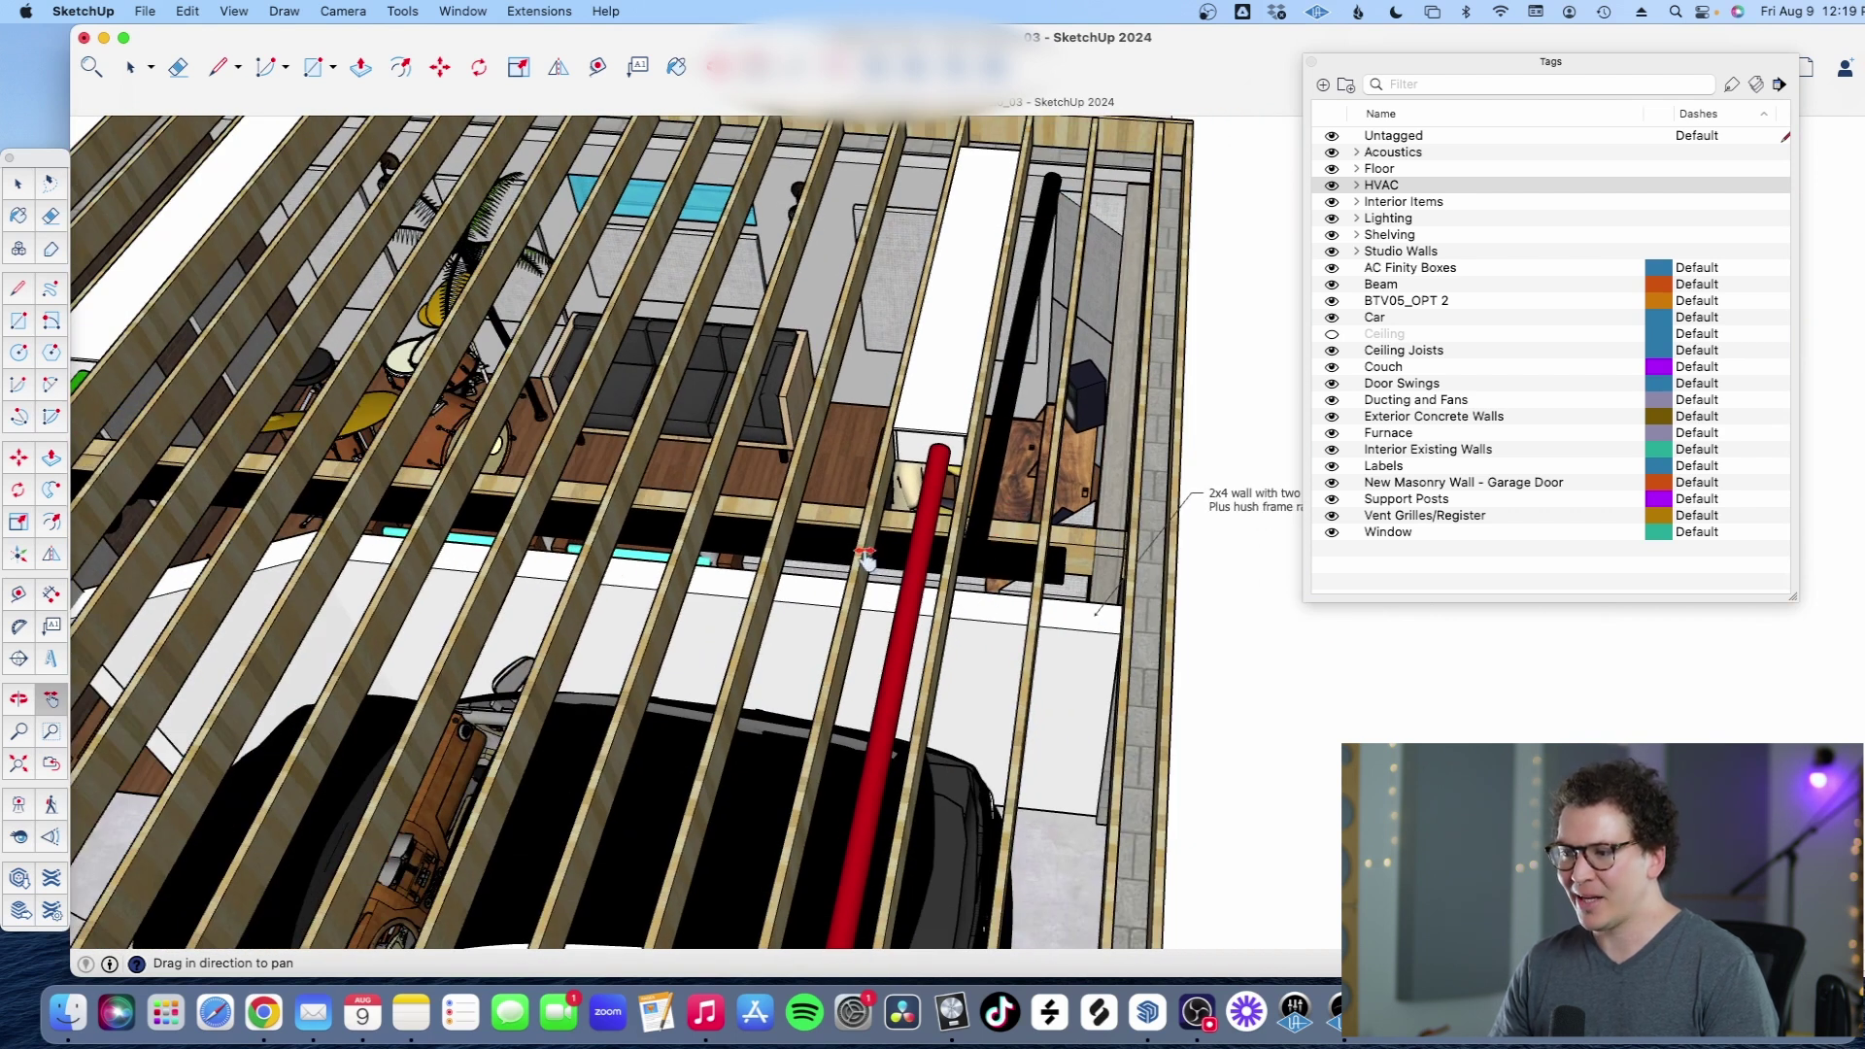
left_click_drag(806, 557, 672, 503)
scroll(734, 551, "up", 3)
scroll(785, 556, "up", 2)
left_click_drag(786, 557, 1020, 637)
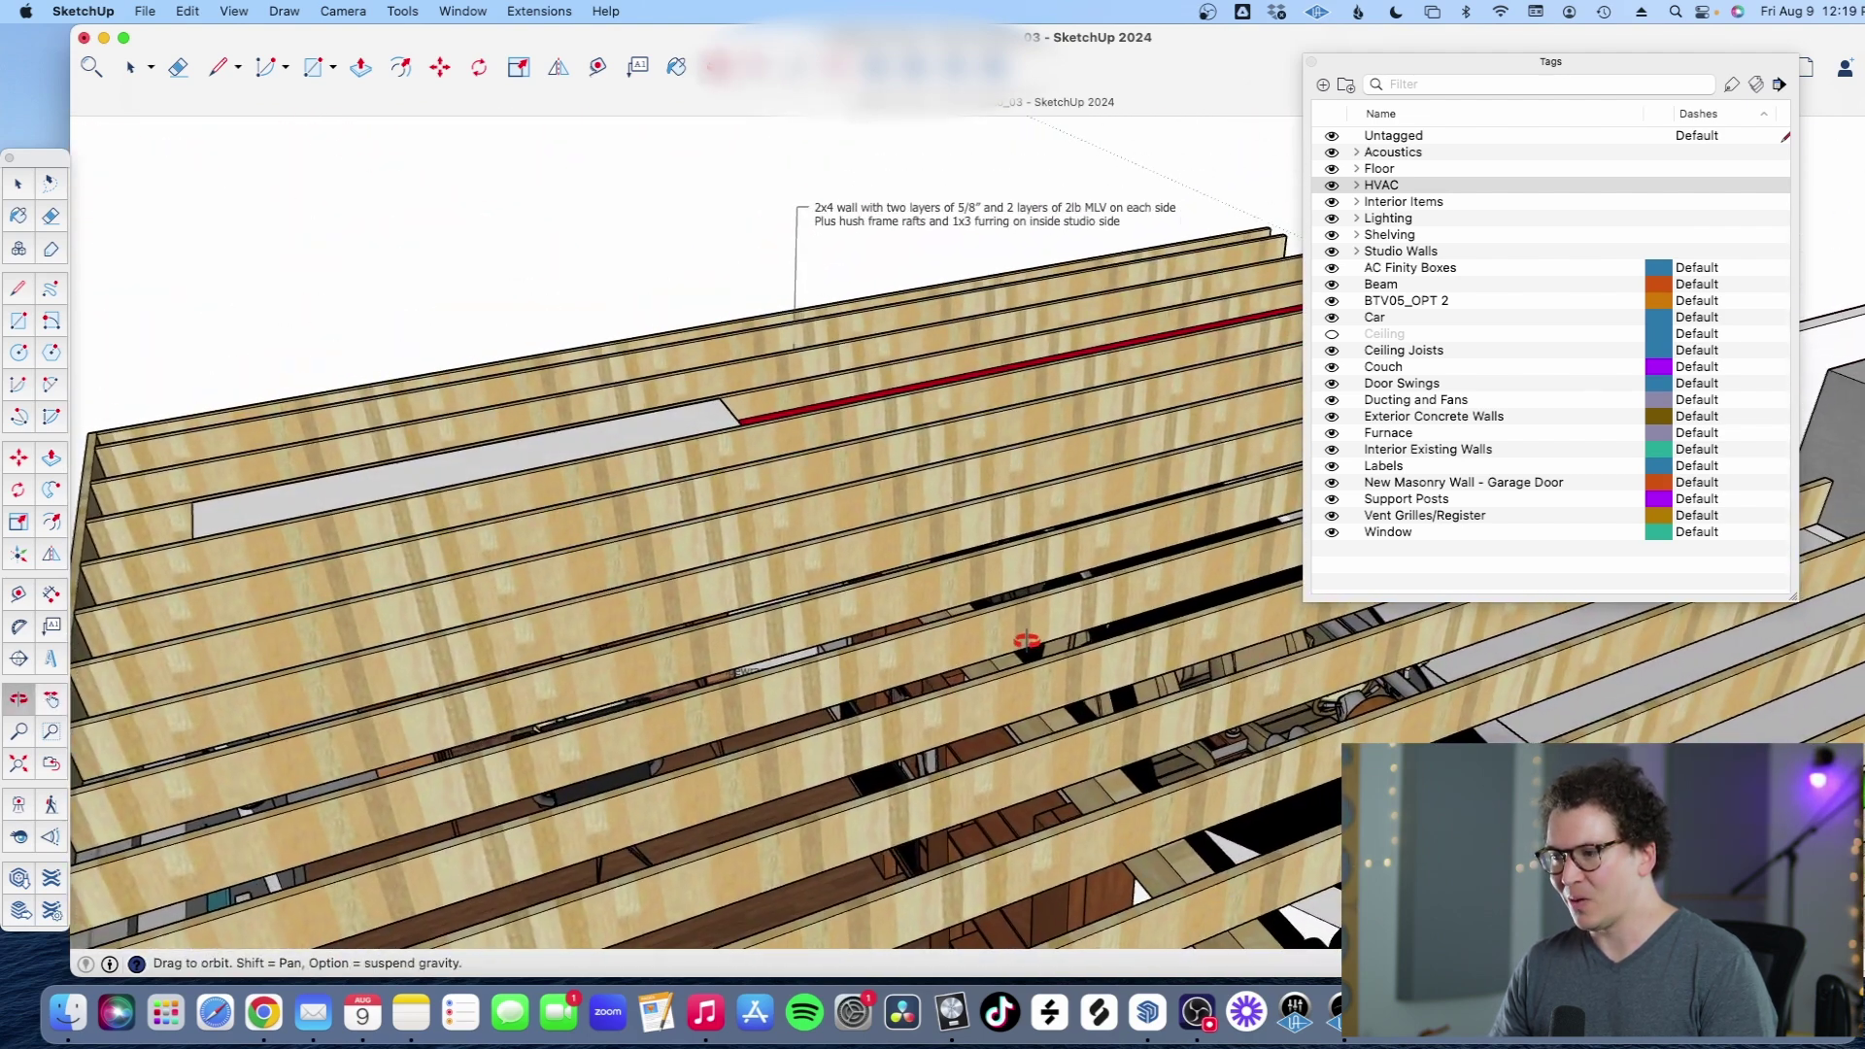
Step: Hide the Ceiling Joists tag and orbit around the shelving, speaker, beam and desk
left_click(1331, 351)
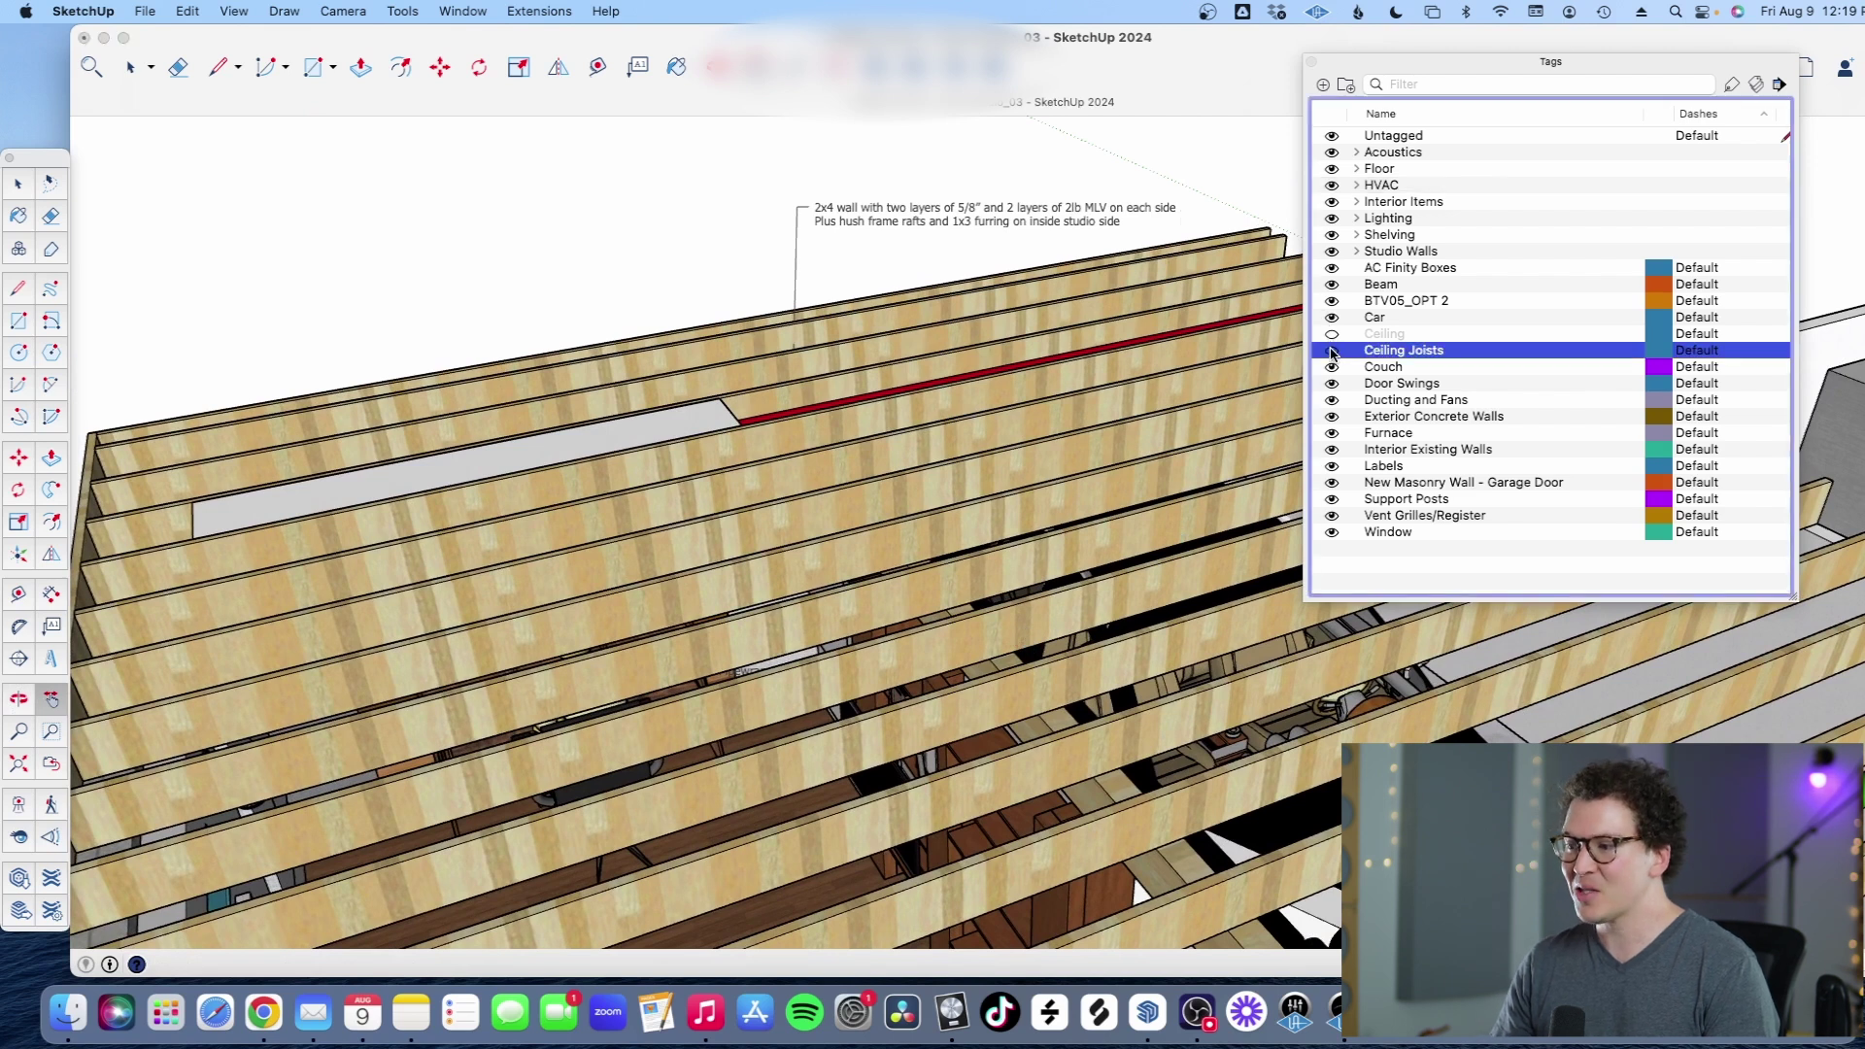
scroll(887, 636, "up", 10)
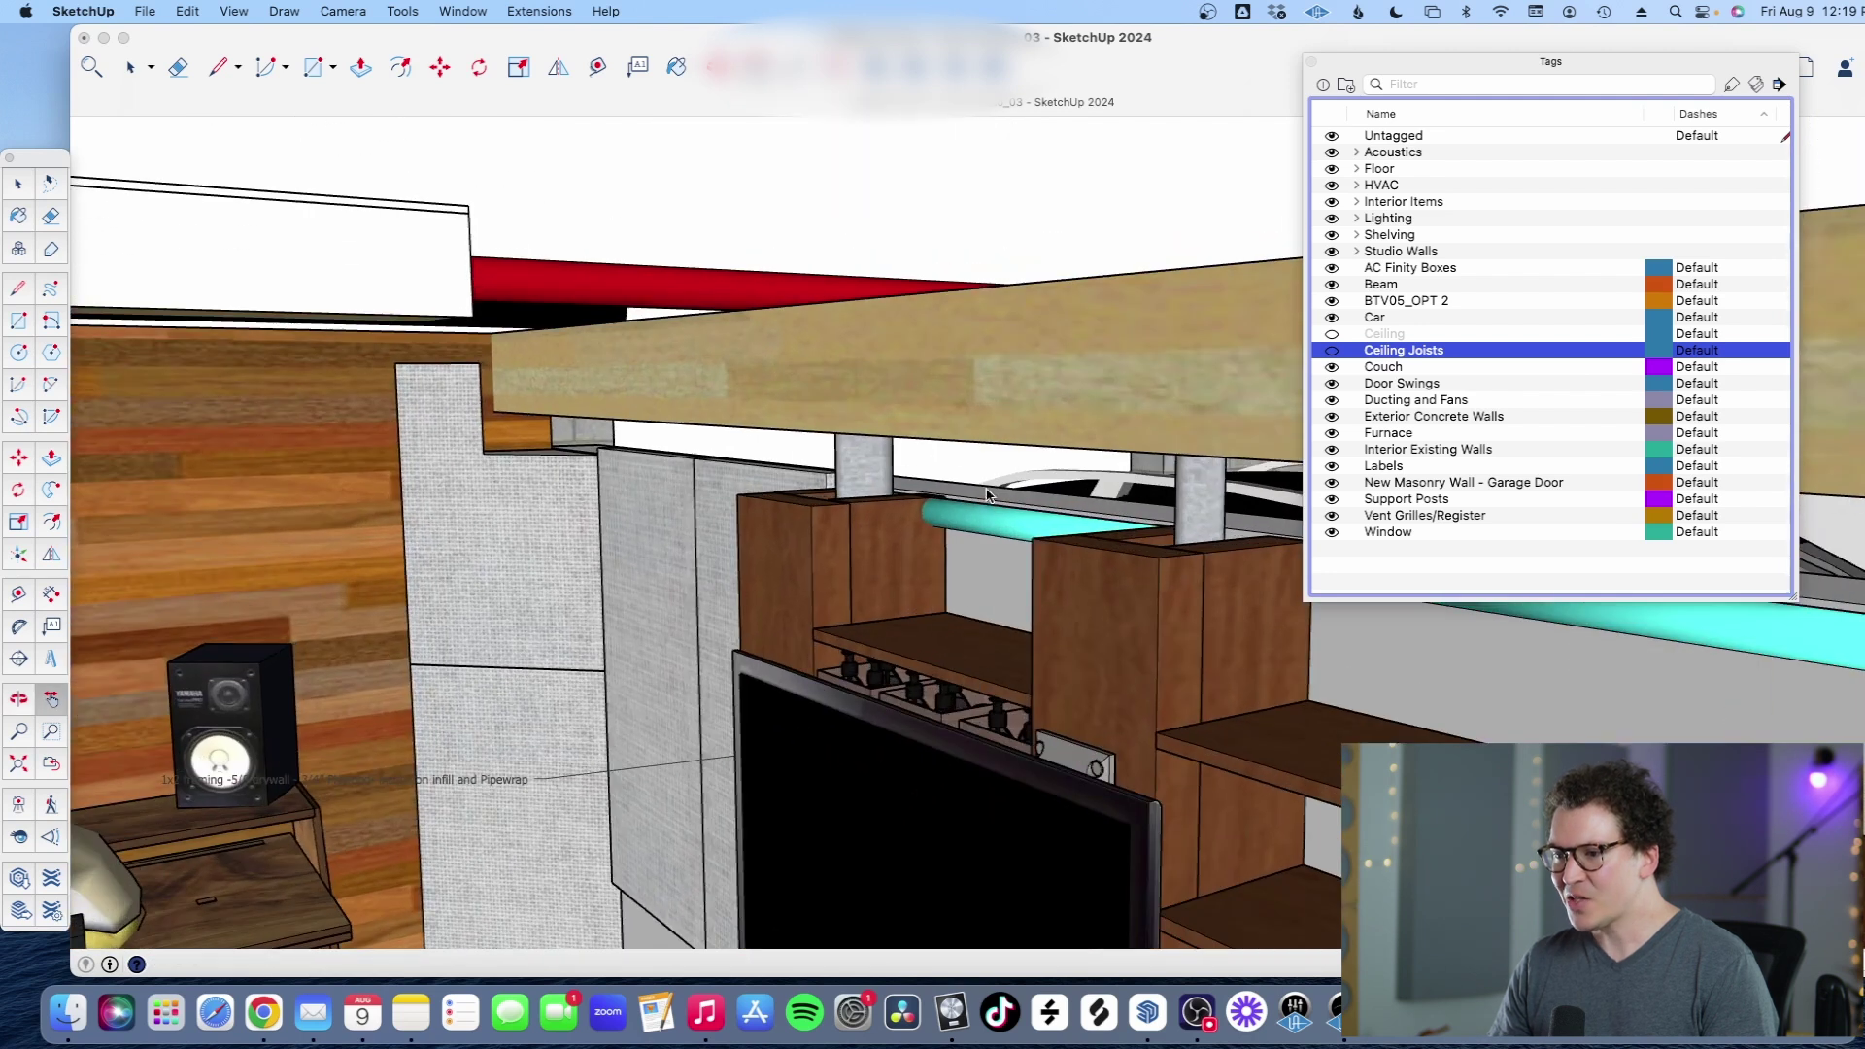
mouse_move(986, 495)
left_mouse_down()
mouse_move(840, 466)
mouse_move(971, 534)
mouse_move(1010, 579)
mouse_move(944, 496)
left_mouse_up()
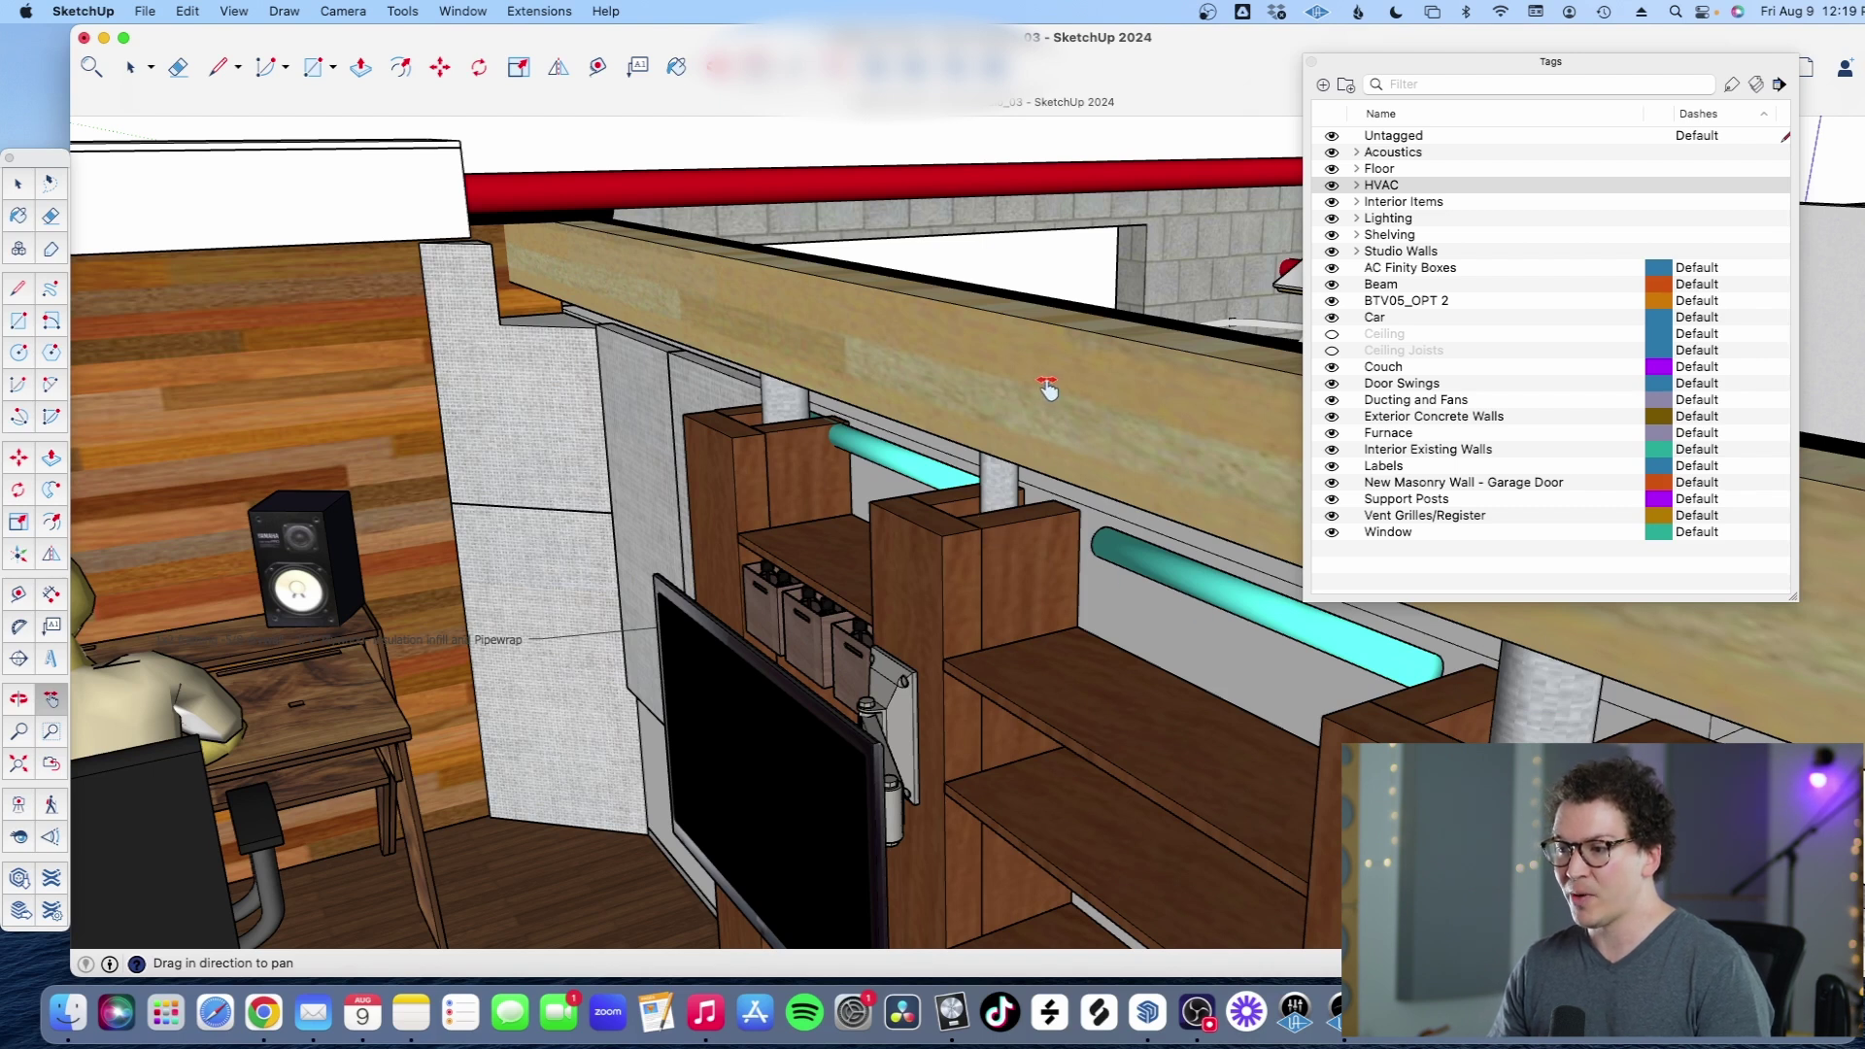
left_click_drag(1047, 388, 984, 446)
scroll(982, 448, "down", 4)
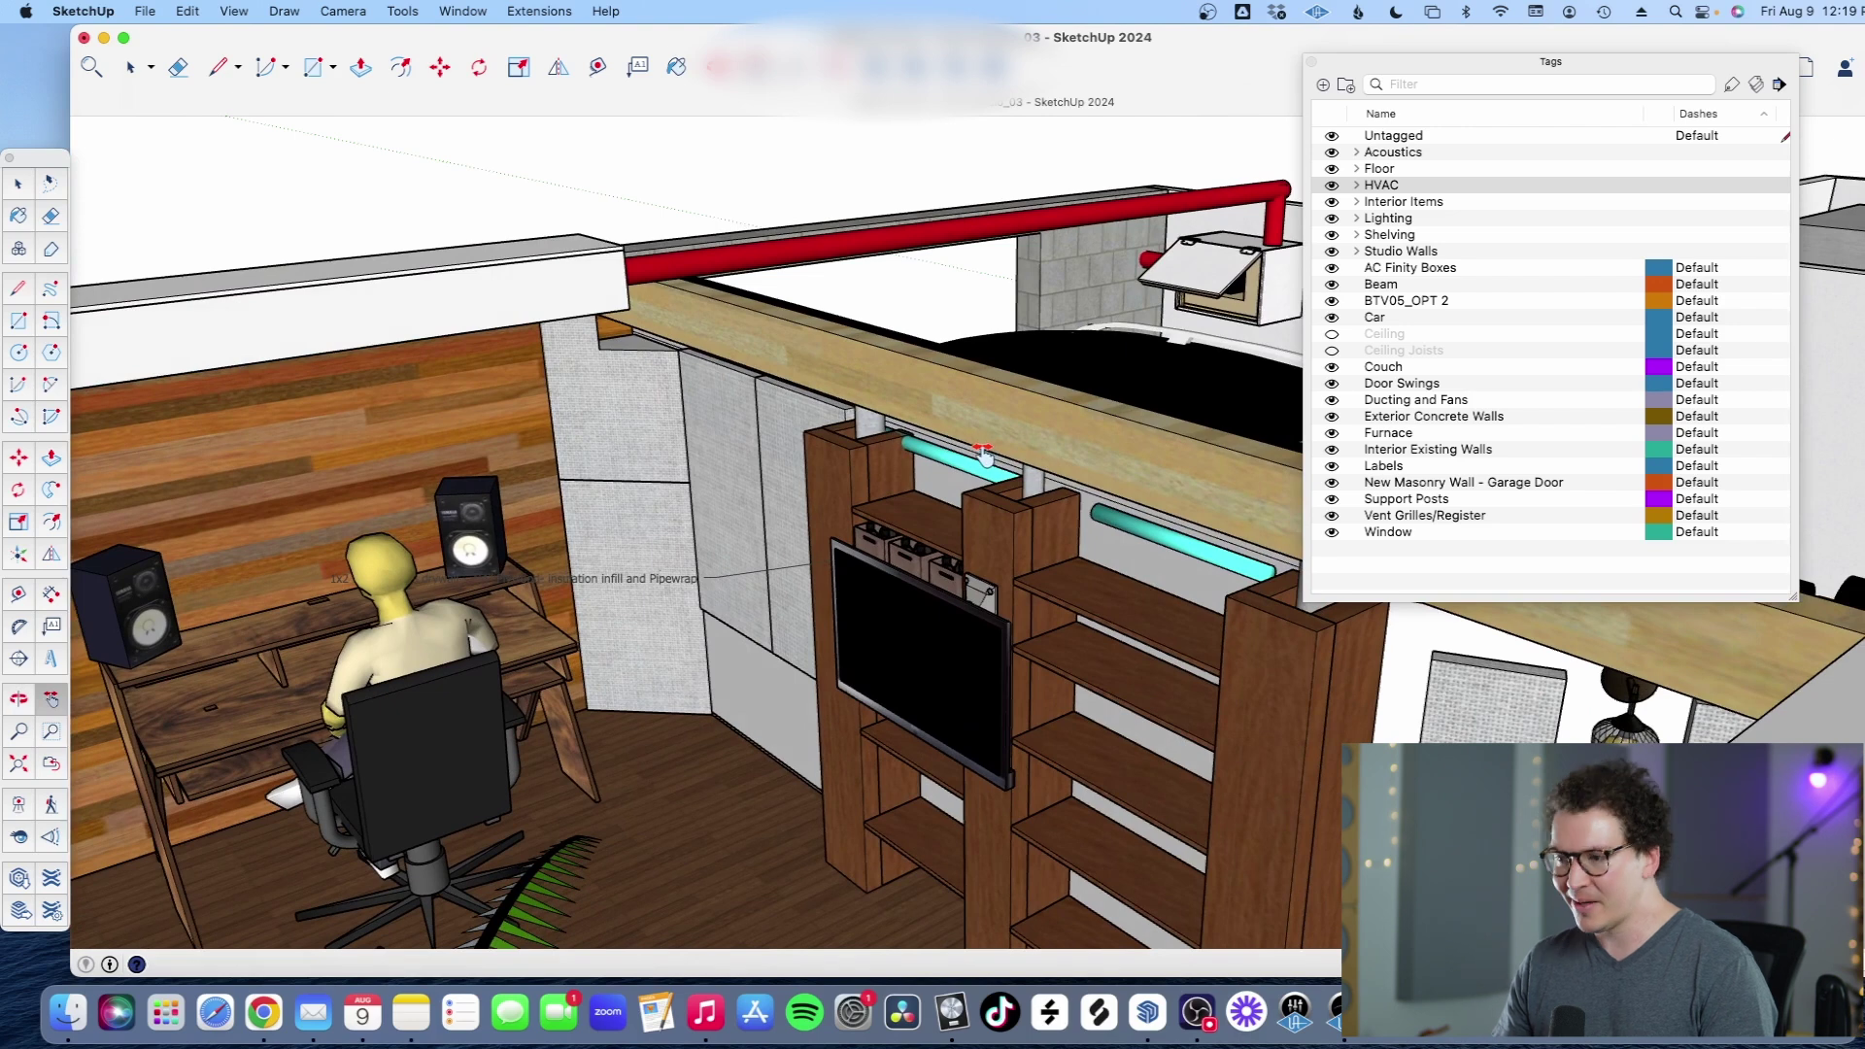
scroll(983, 453, "up", 5)
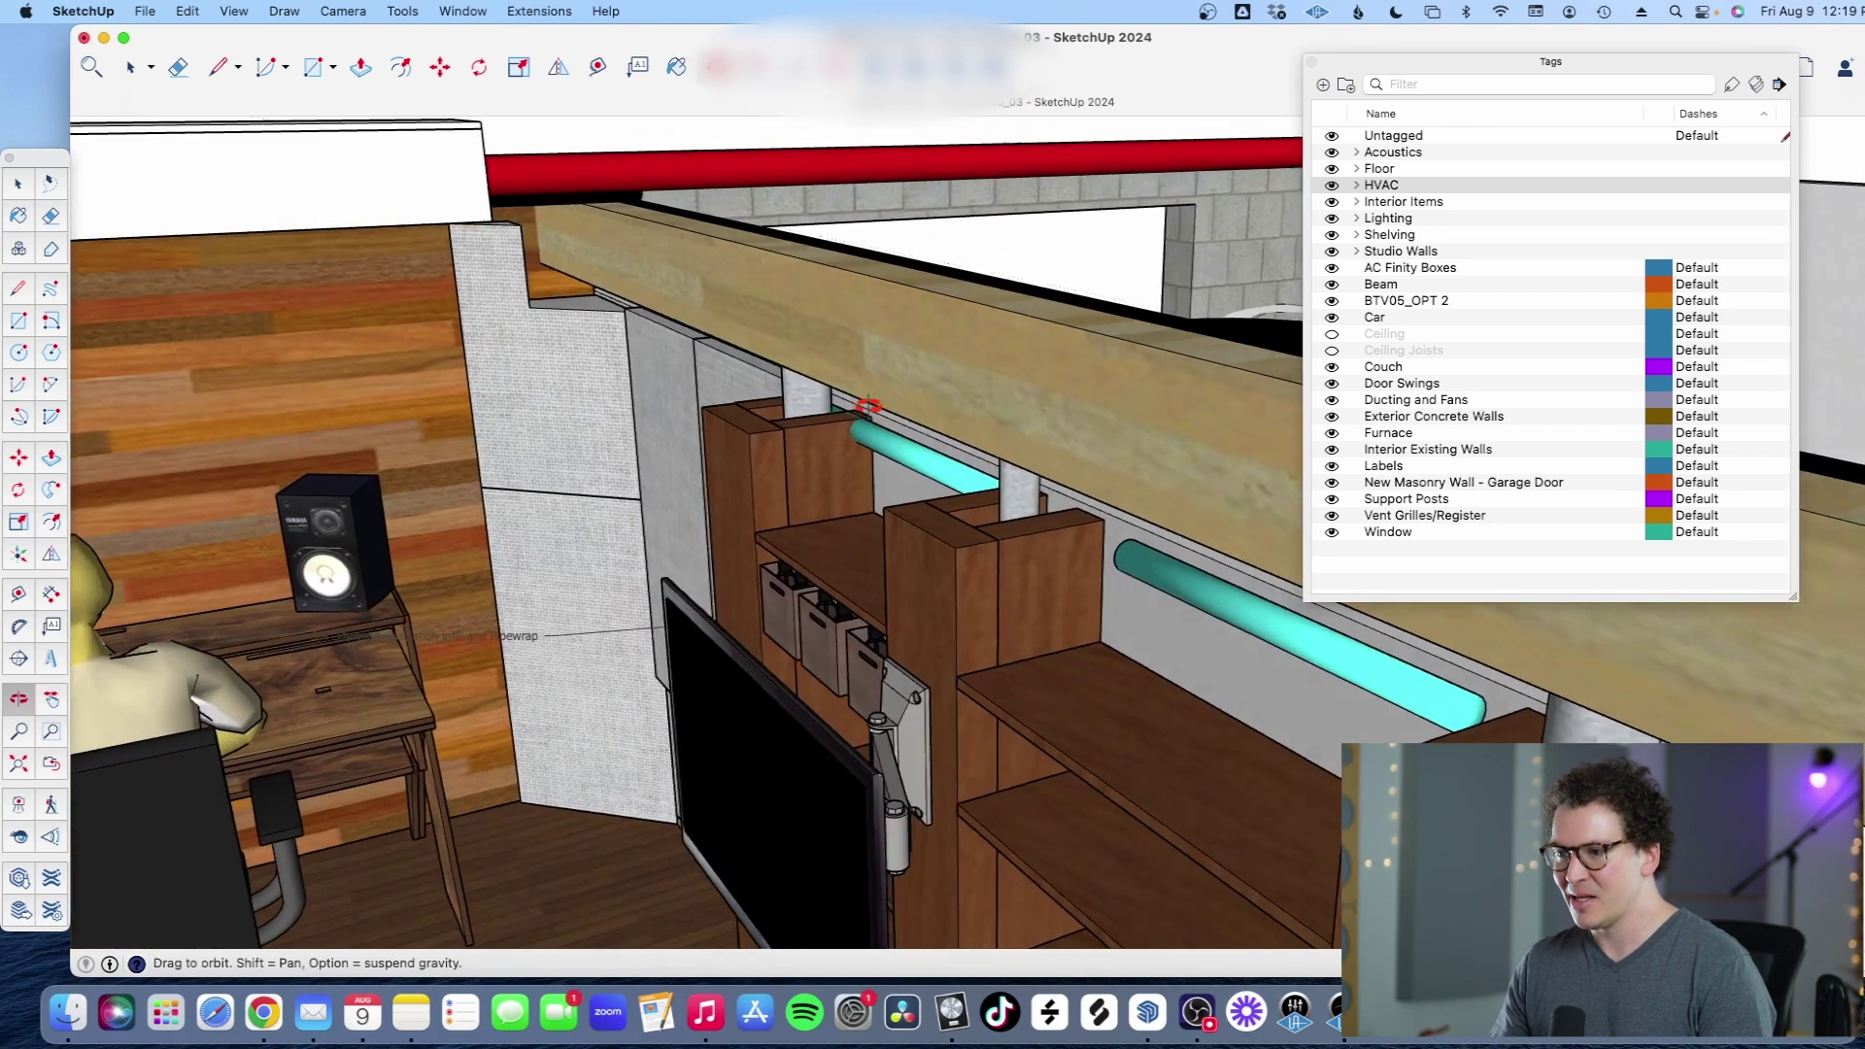
Step: Look down along the beam and pipes, then turn the Ceiling tag back on
left_click_drag(867, 406, 775, 321)
key("shift")
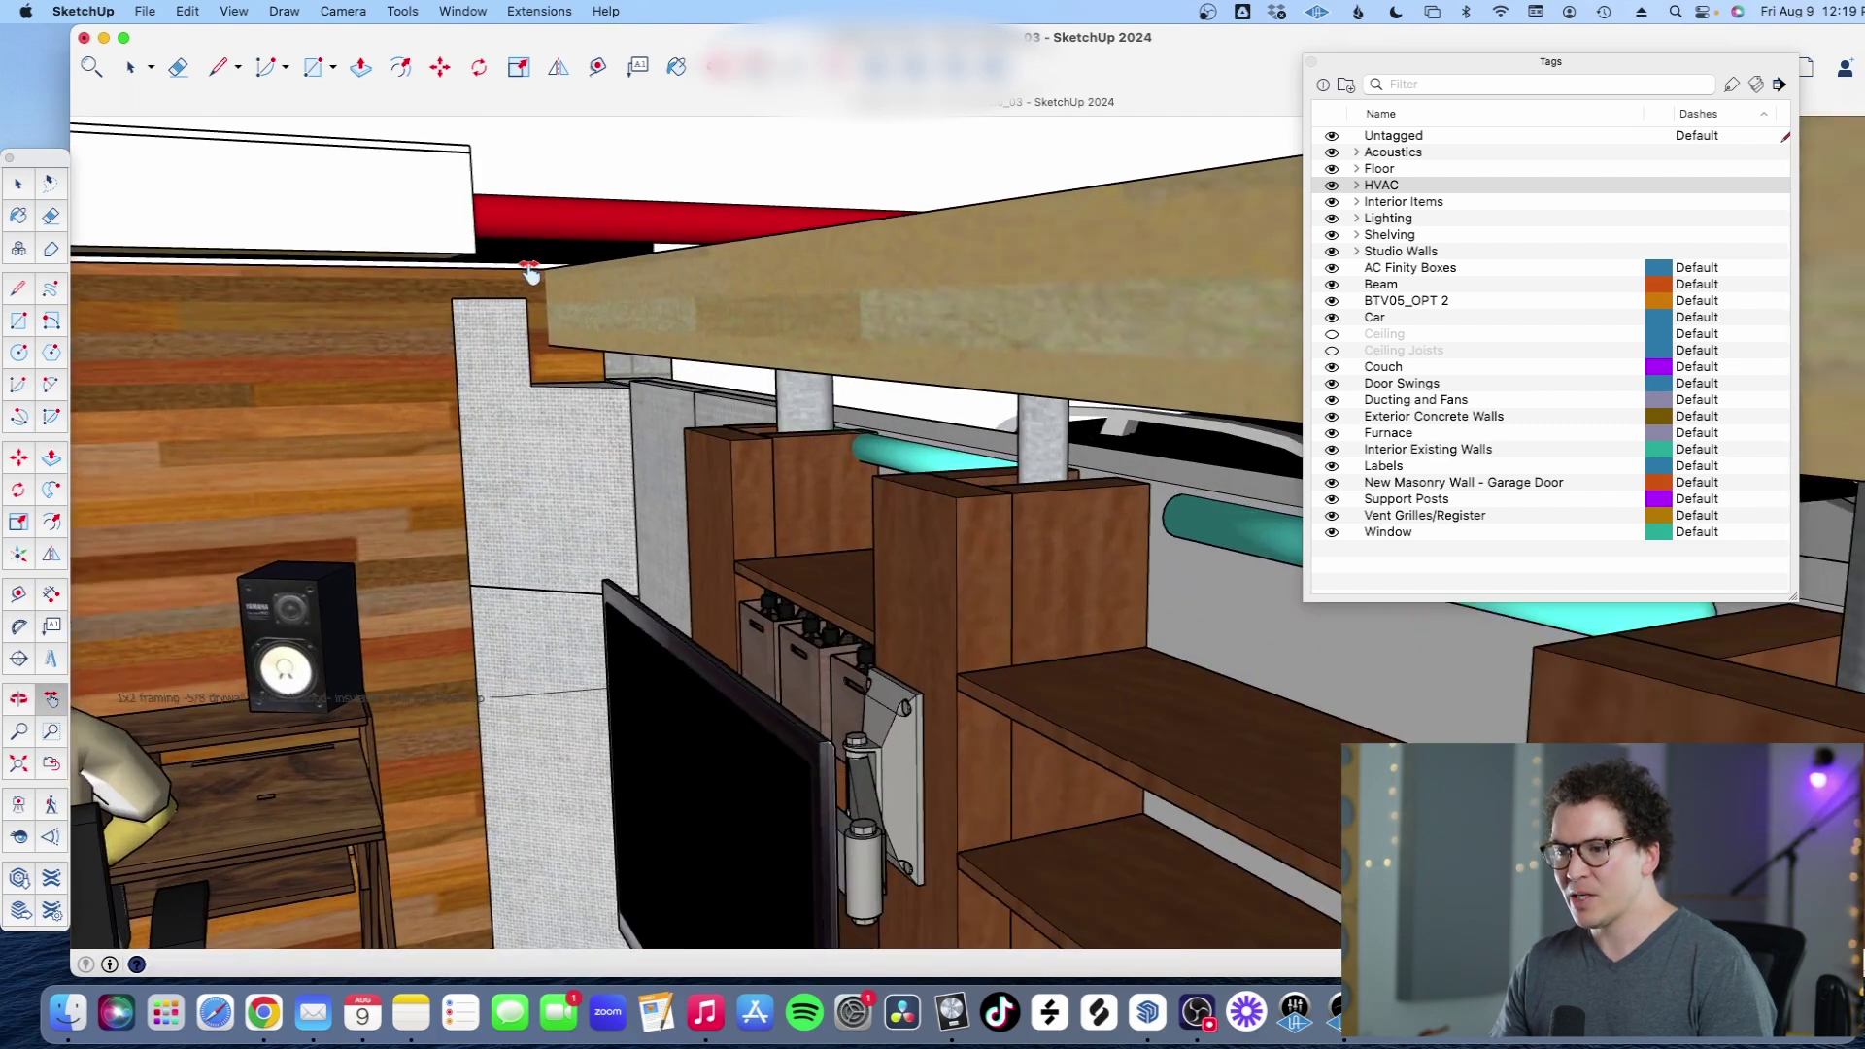
scroll(530, 274, "up", 1)
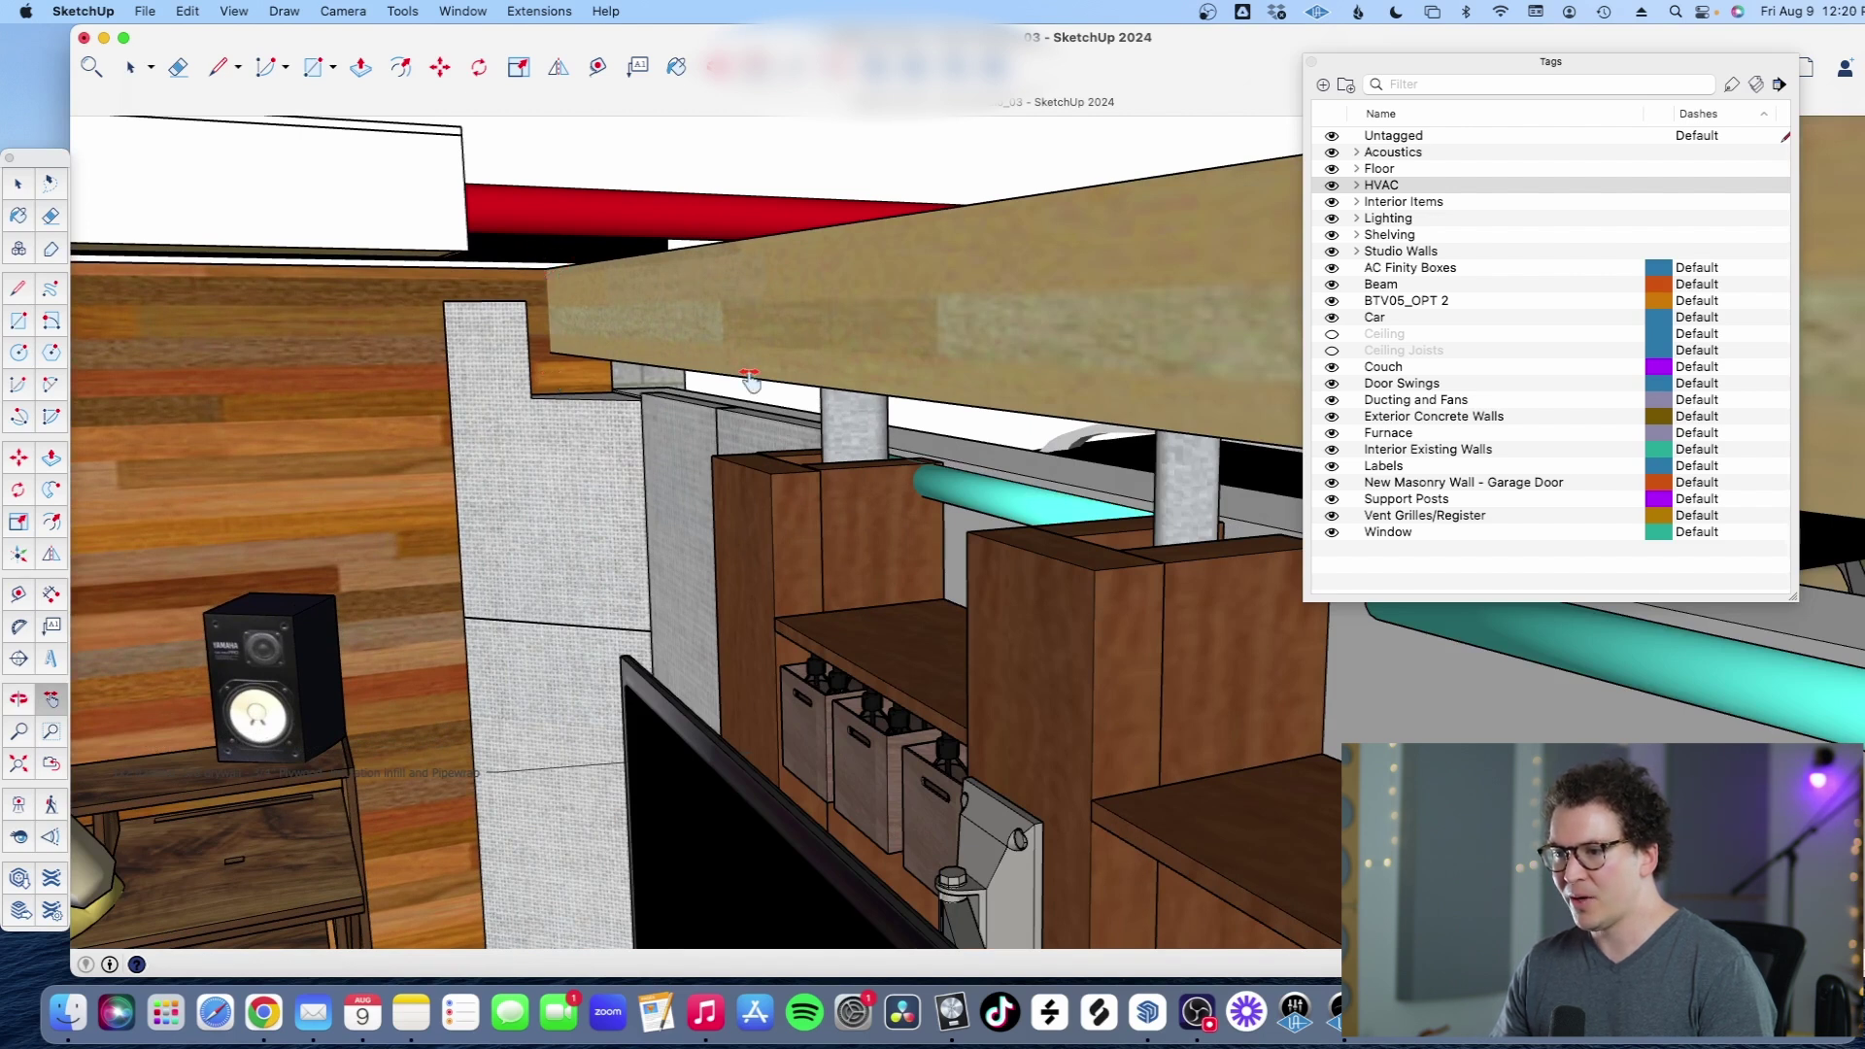
left_click_drag(750, 379, 1183, 296)
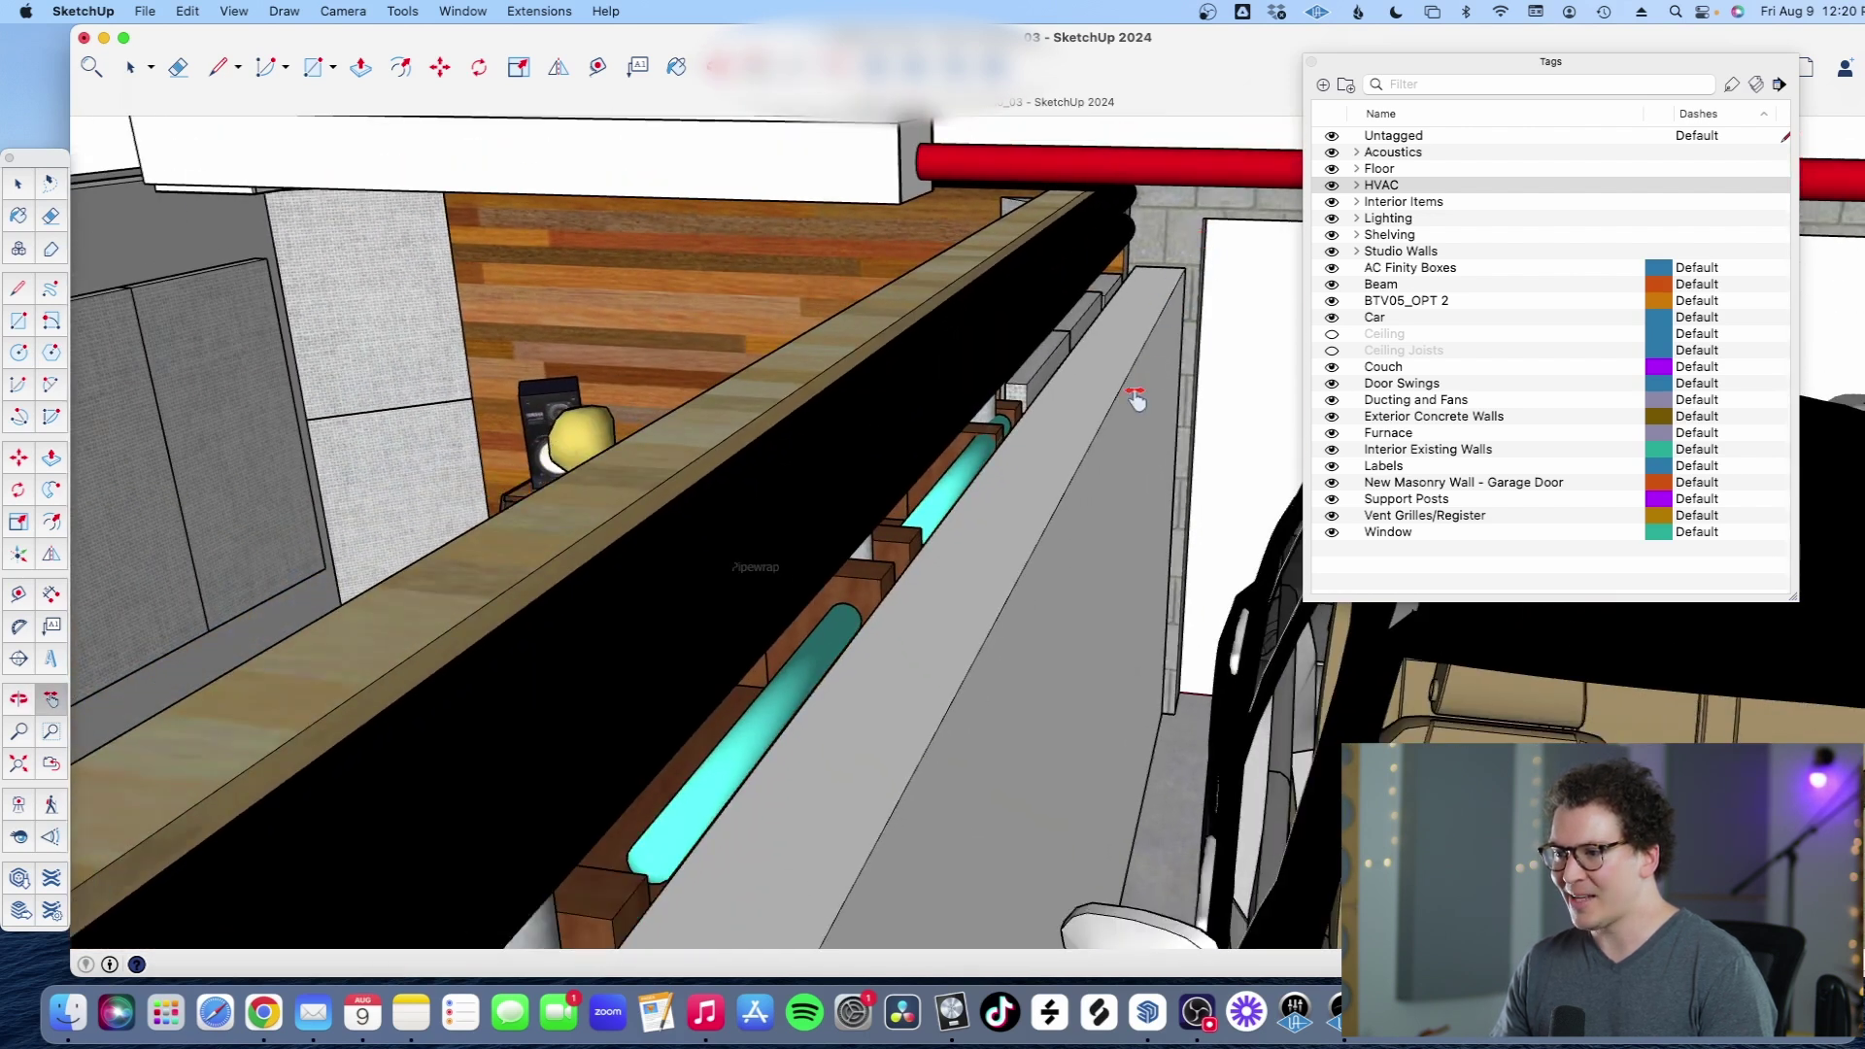
left_click_drag(1134, 398, 1177, 460)
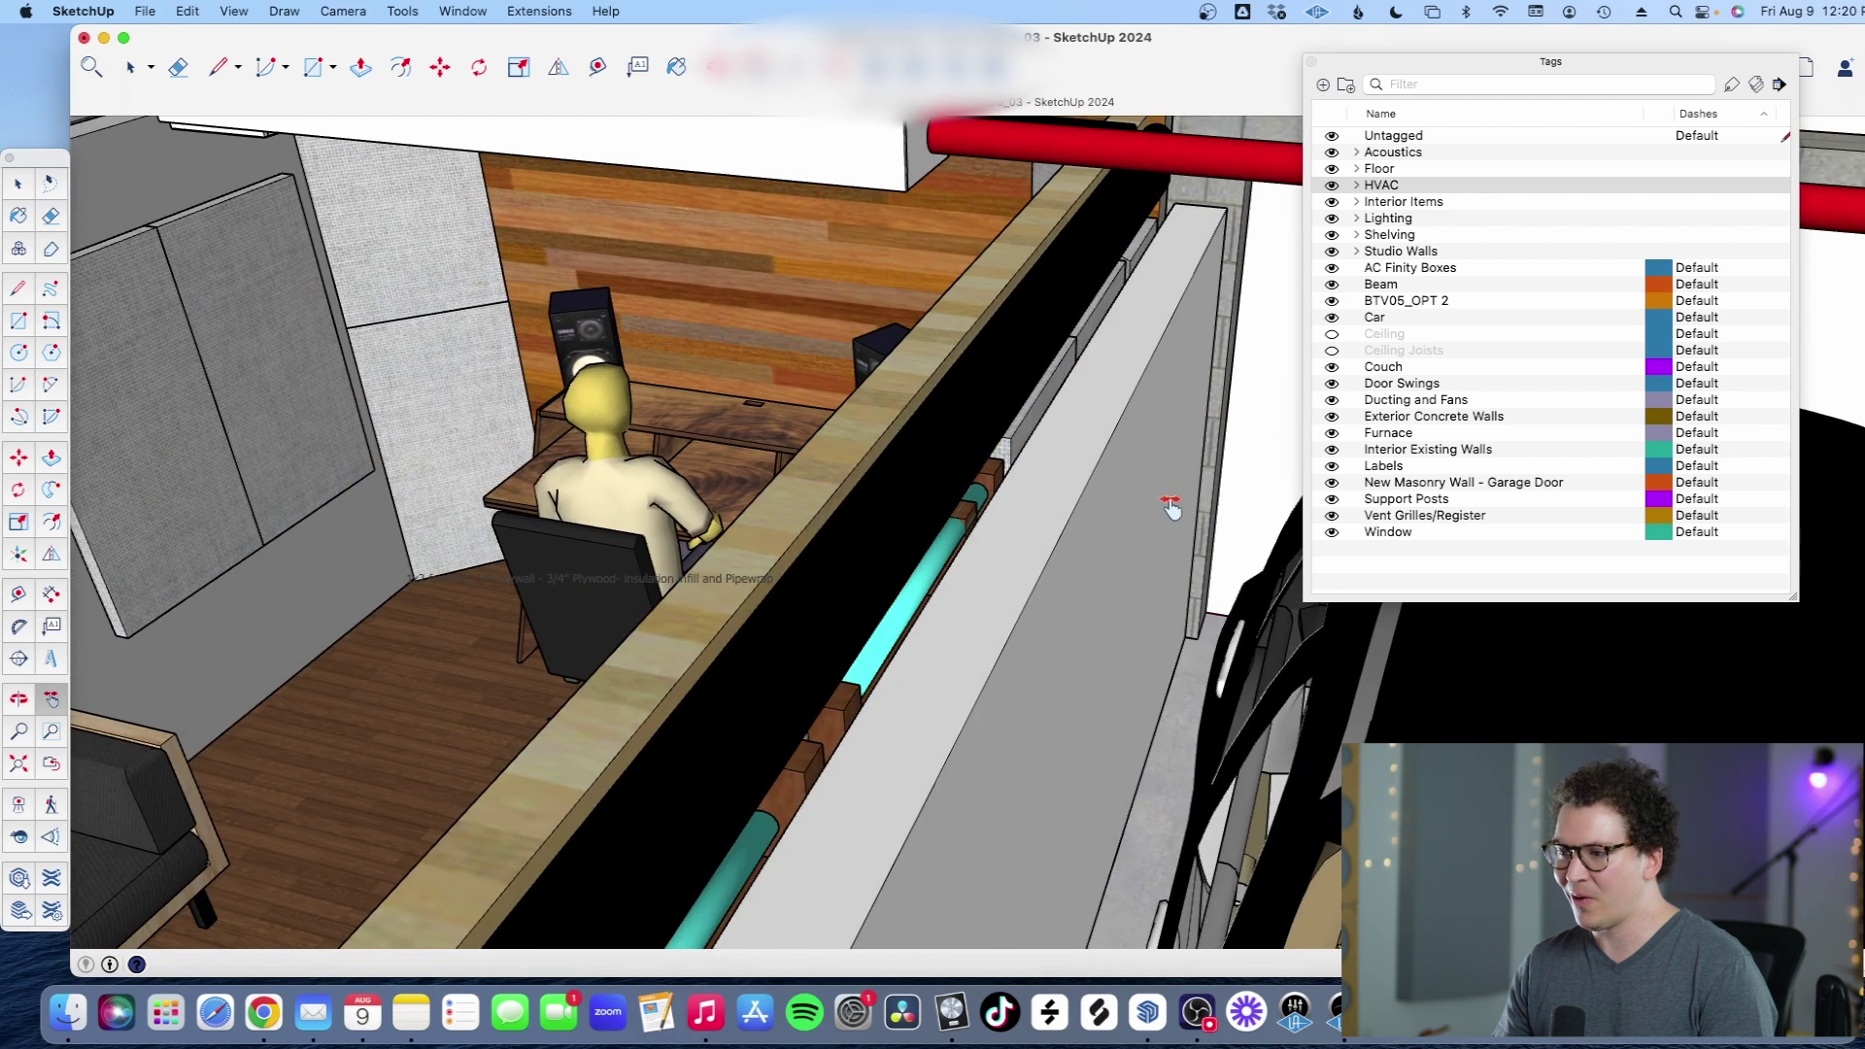
scroll(1178, 512, "up", 3)
scroll(997, 480, "down", 5)
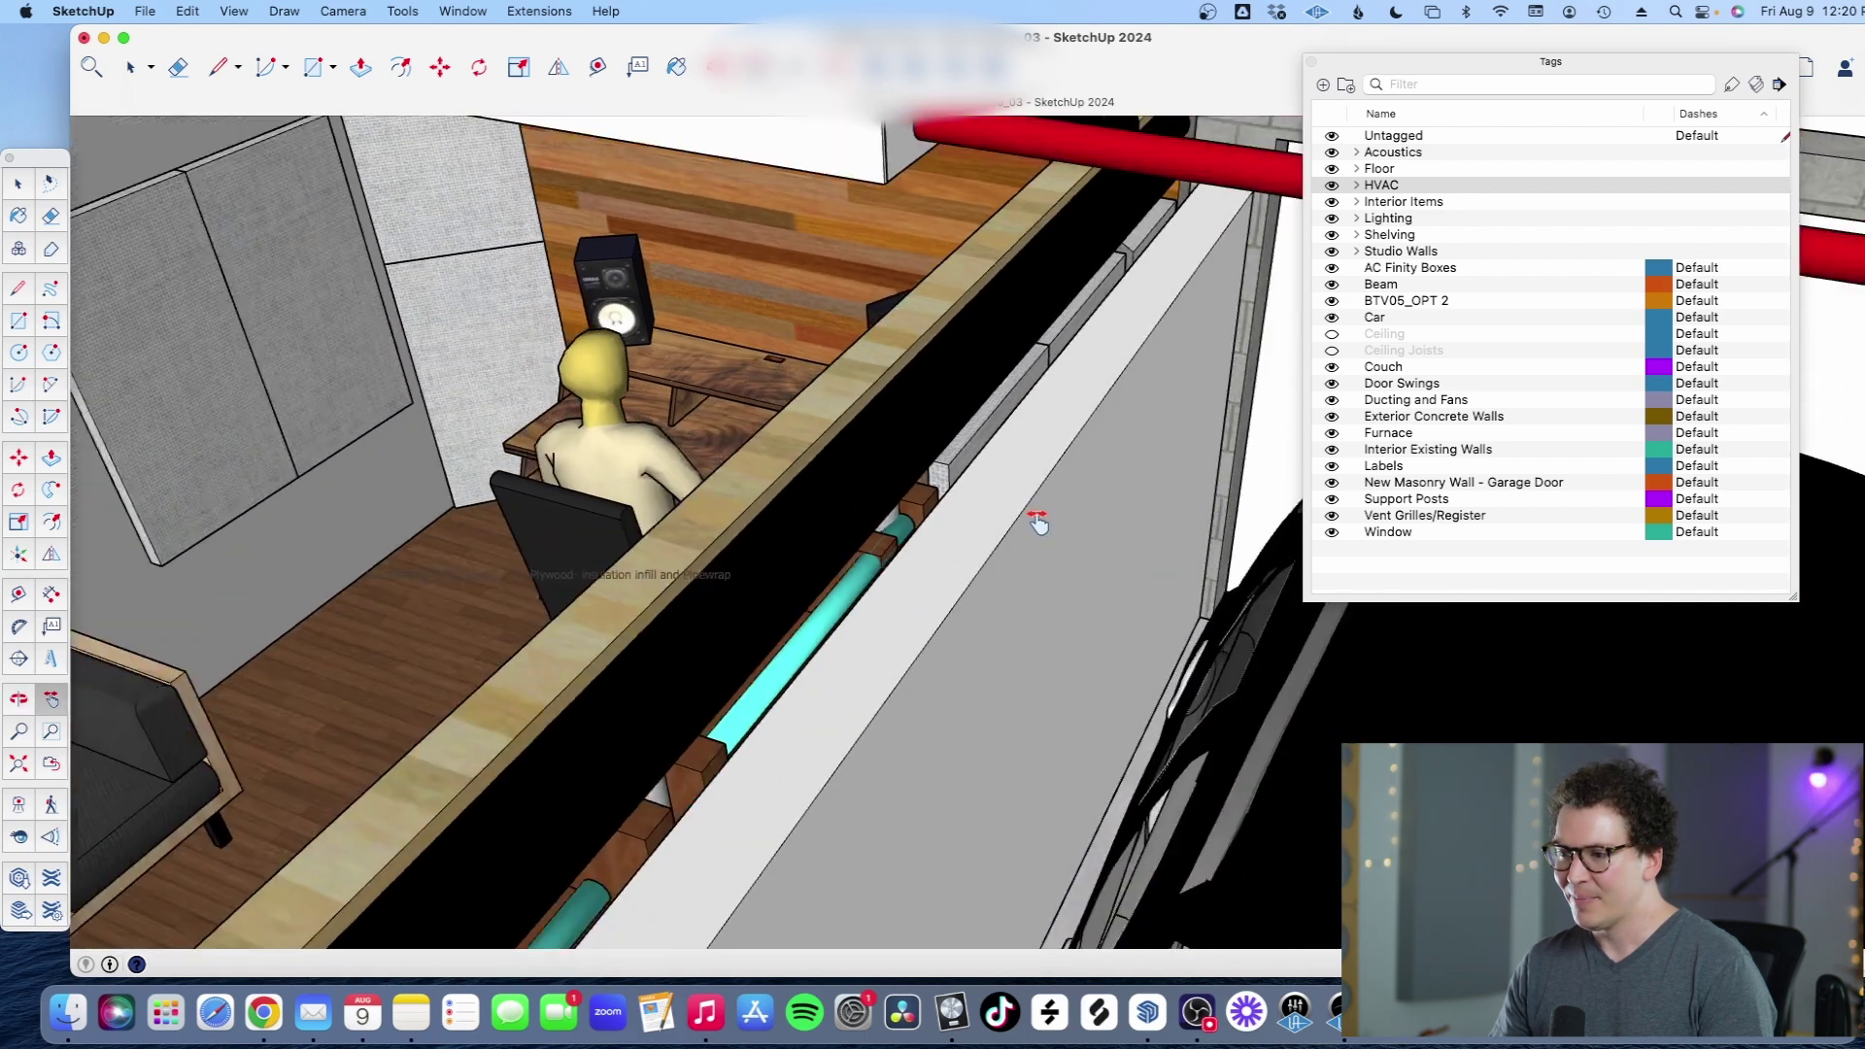
scroll(996, 560, "up", 5)
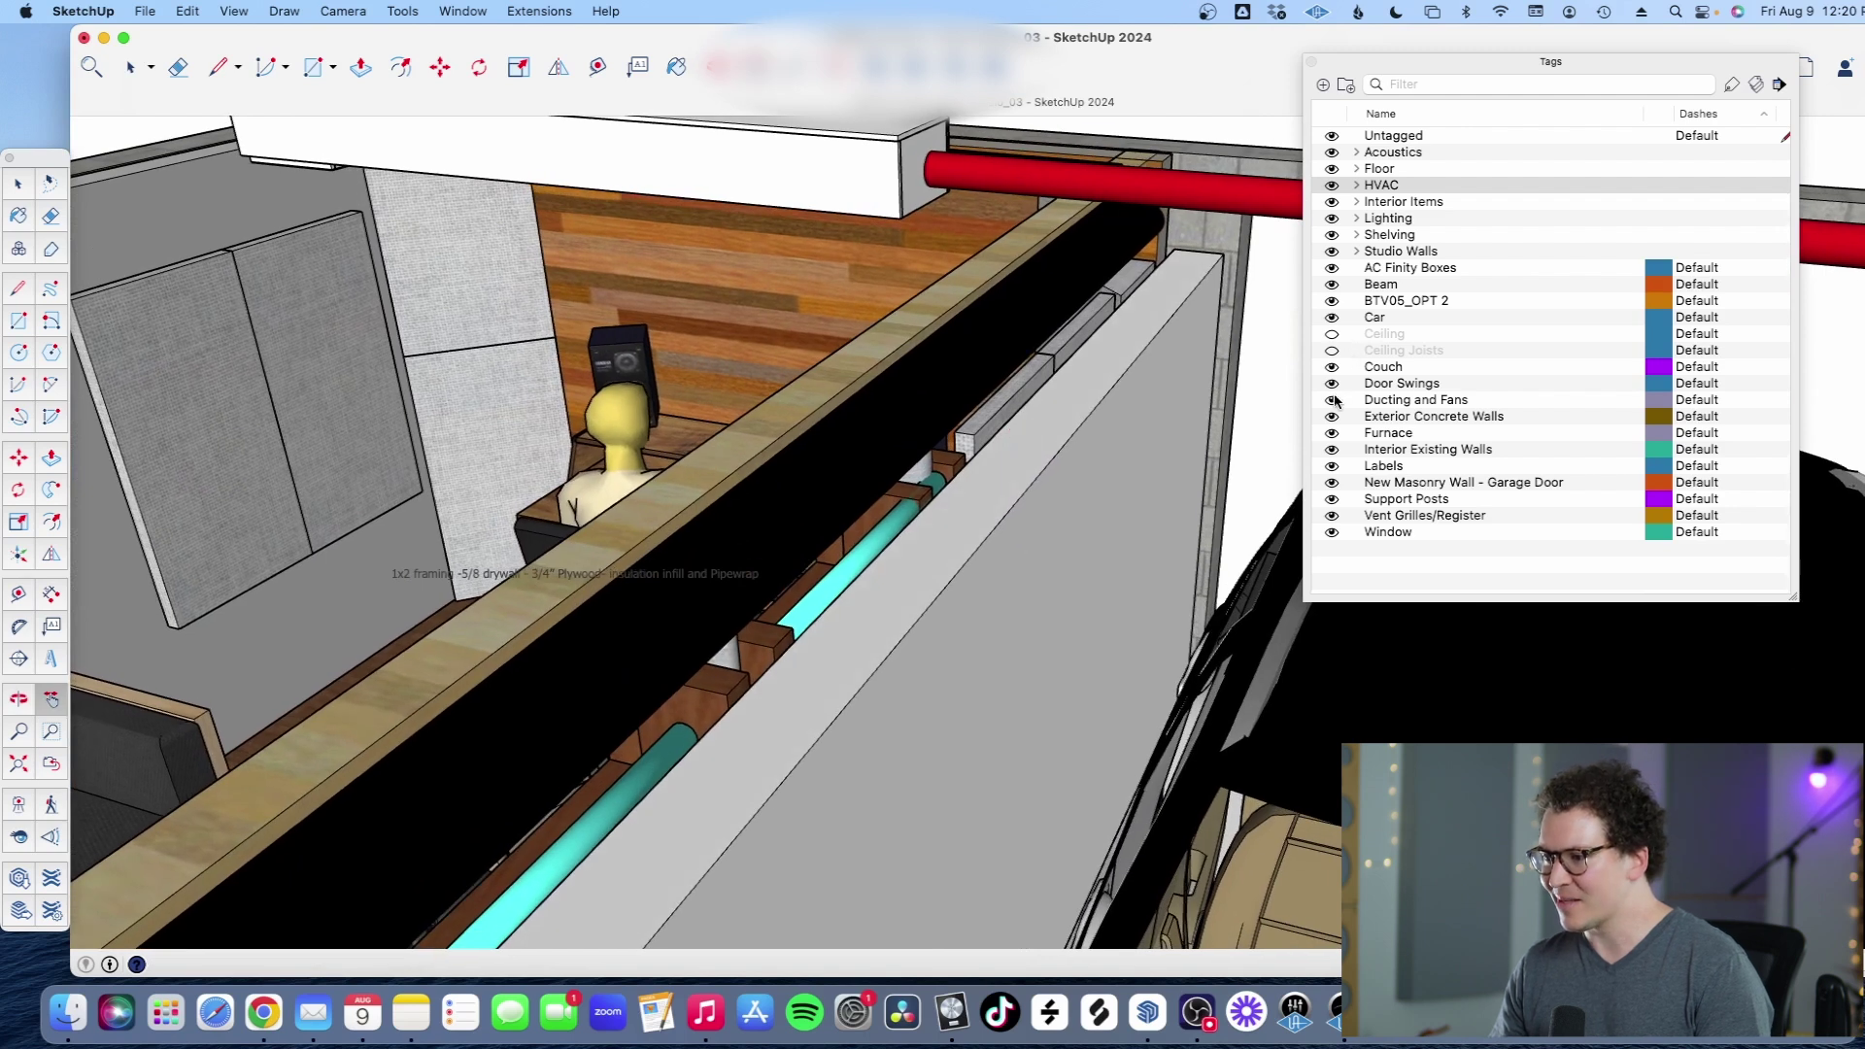
left_click(1331, 333)
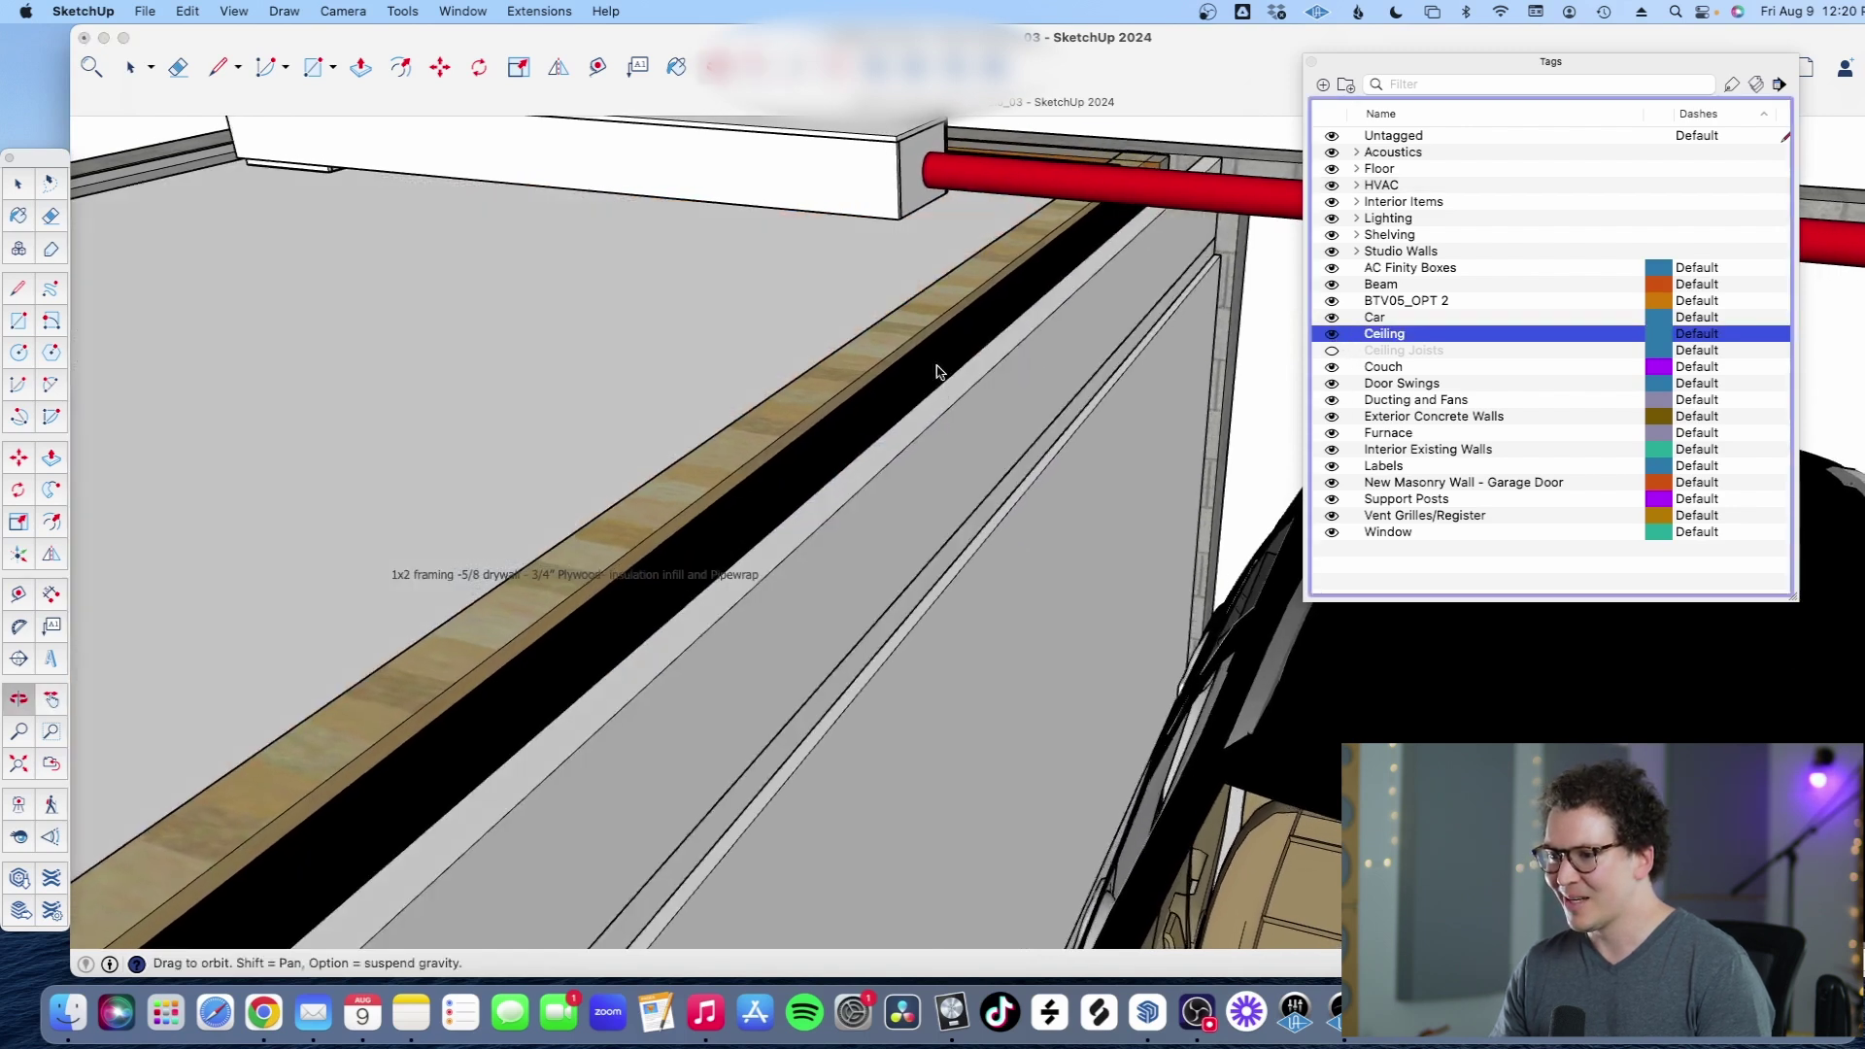
left_click_drag(936, 374, 1074, 632)
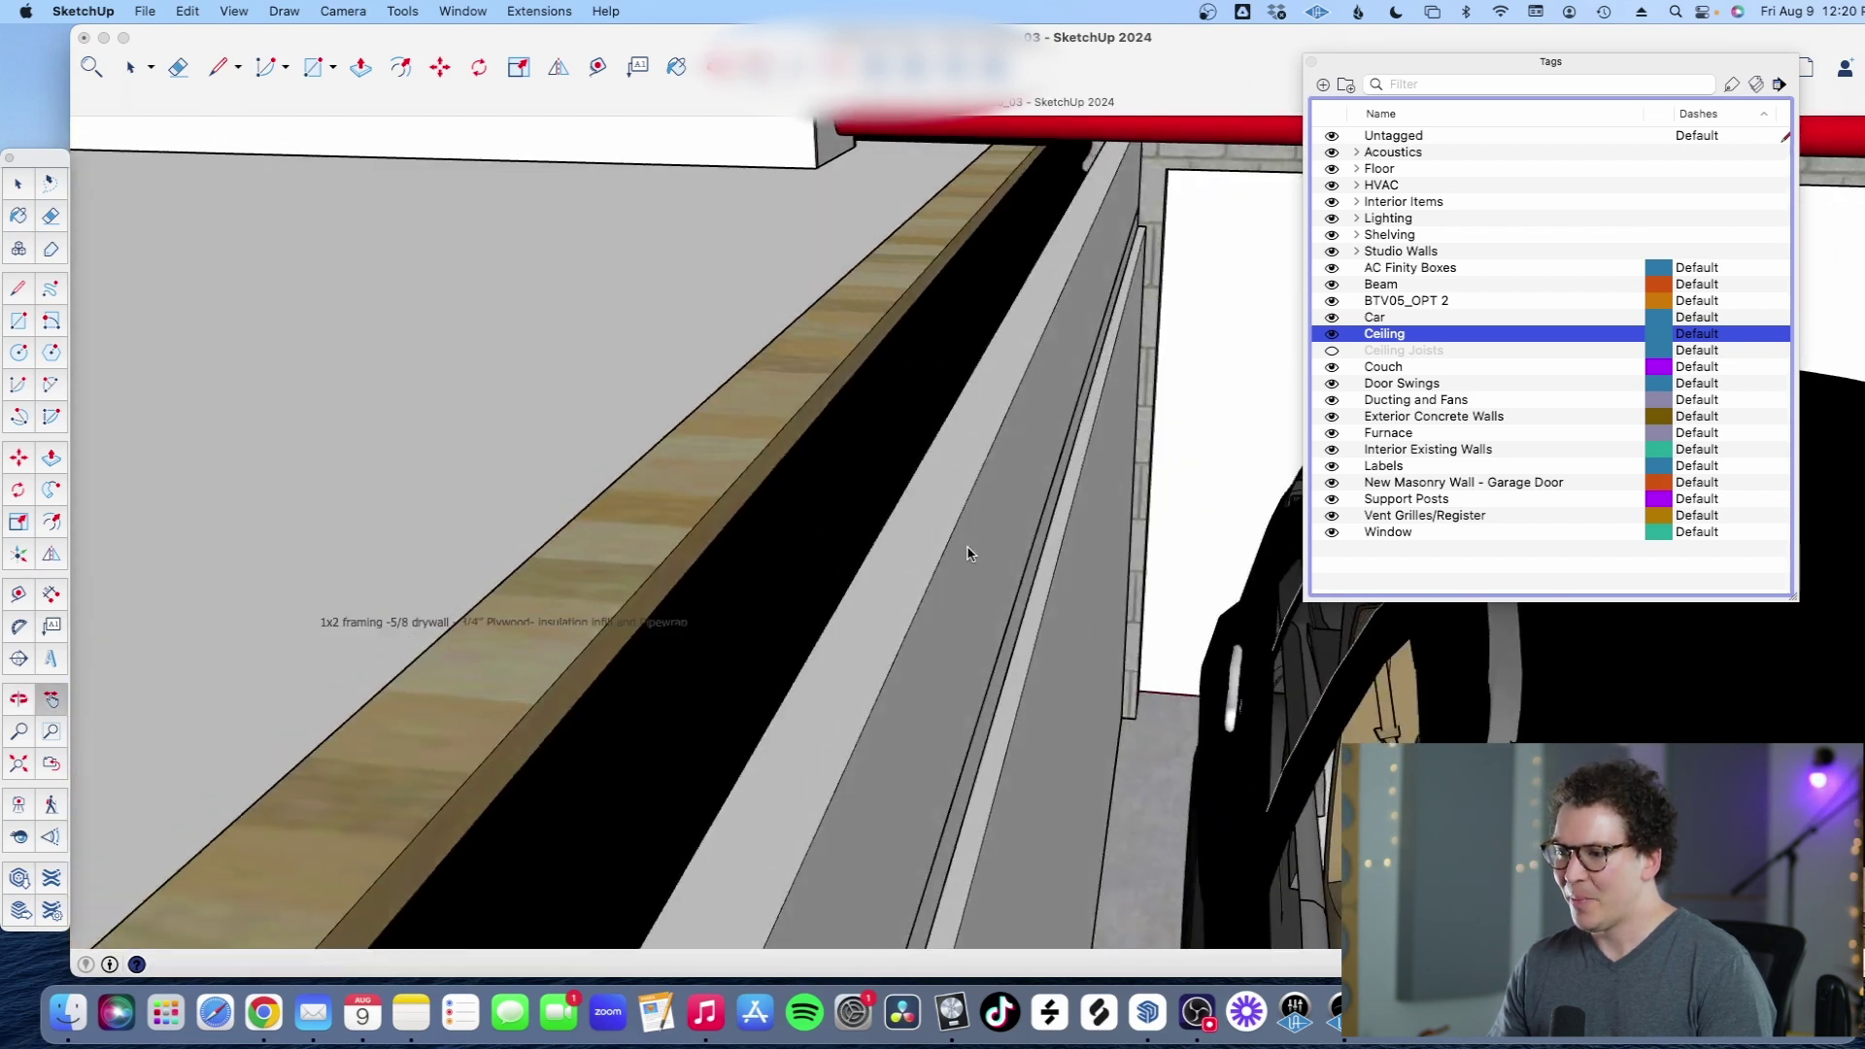
left_click_drag(986, 488, 1085, 462)
left_click_drag(1087, 534, 961, 521)
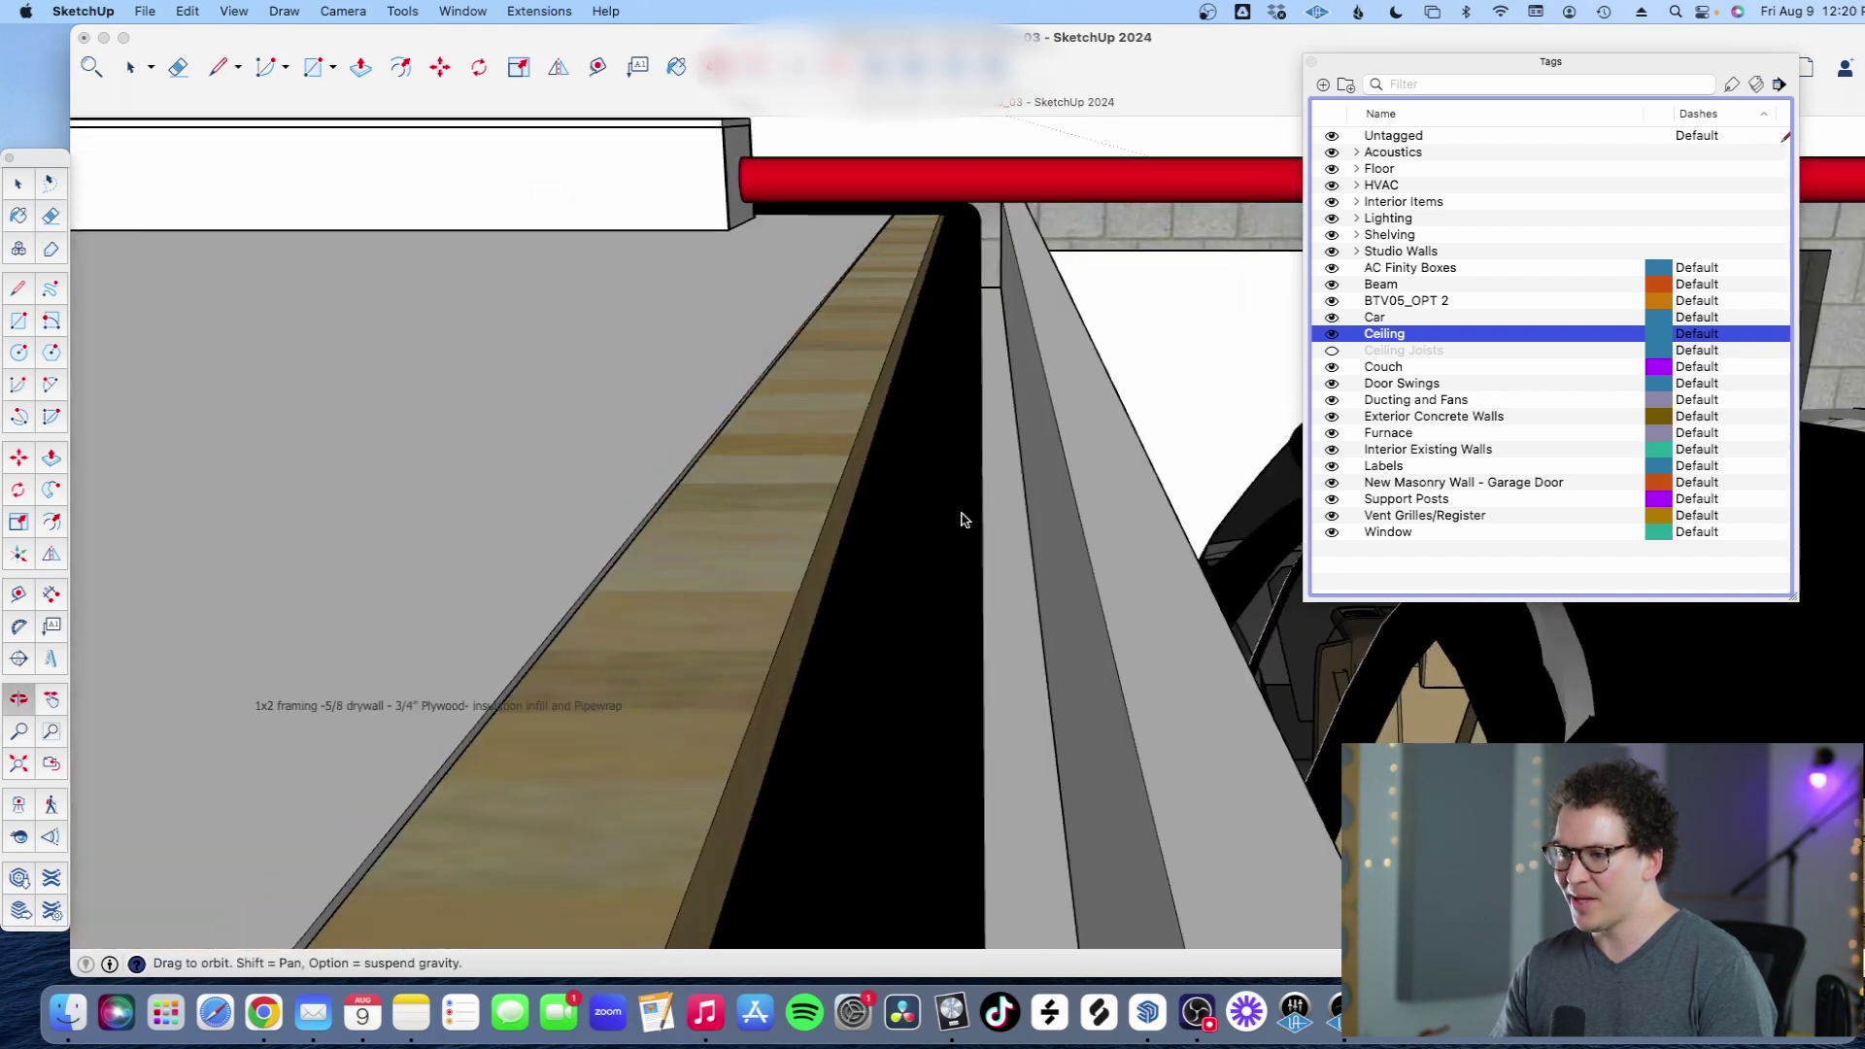
left_click_drag(793, 533, 1090, 517)
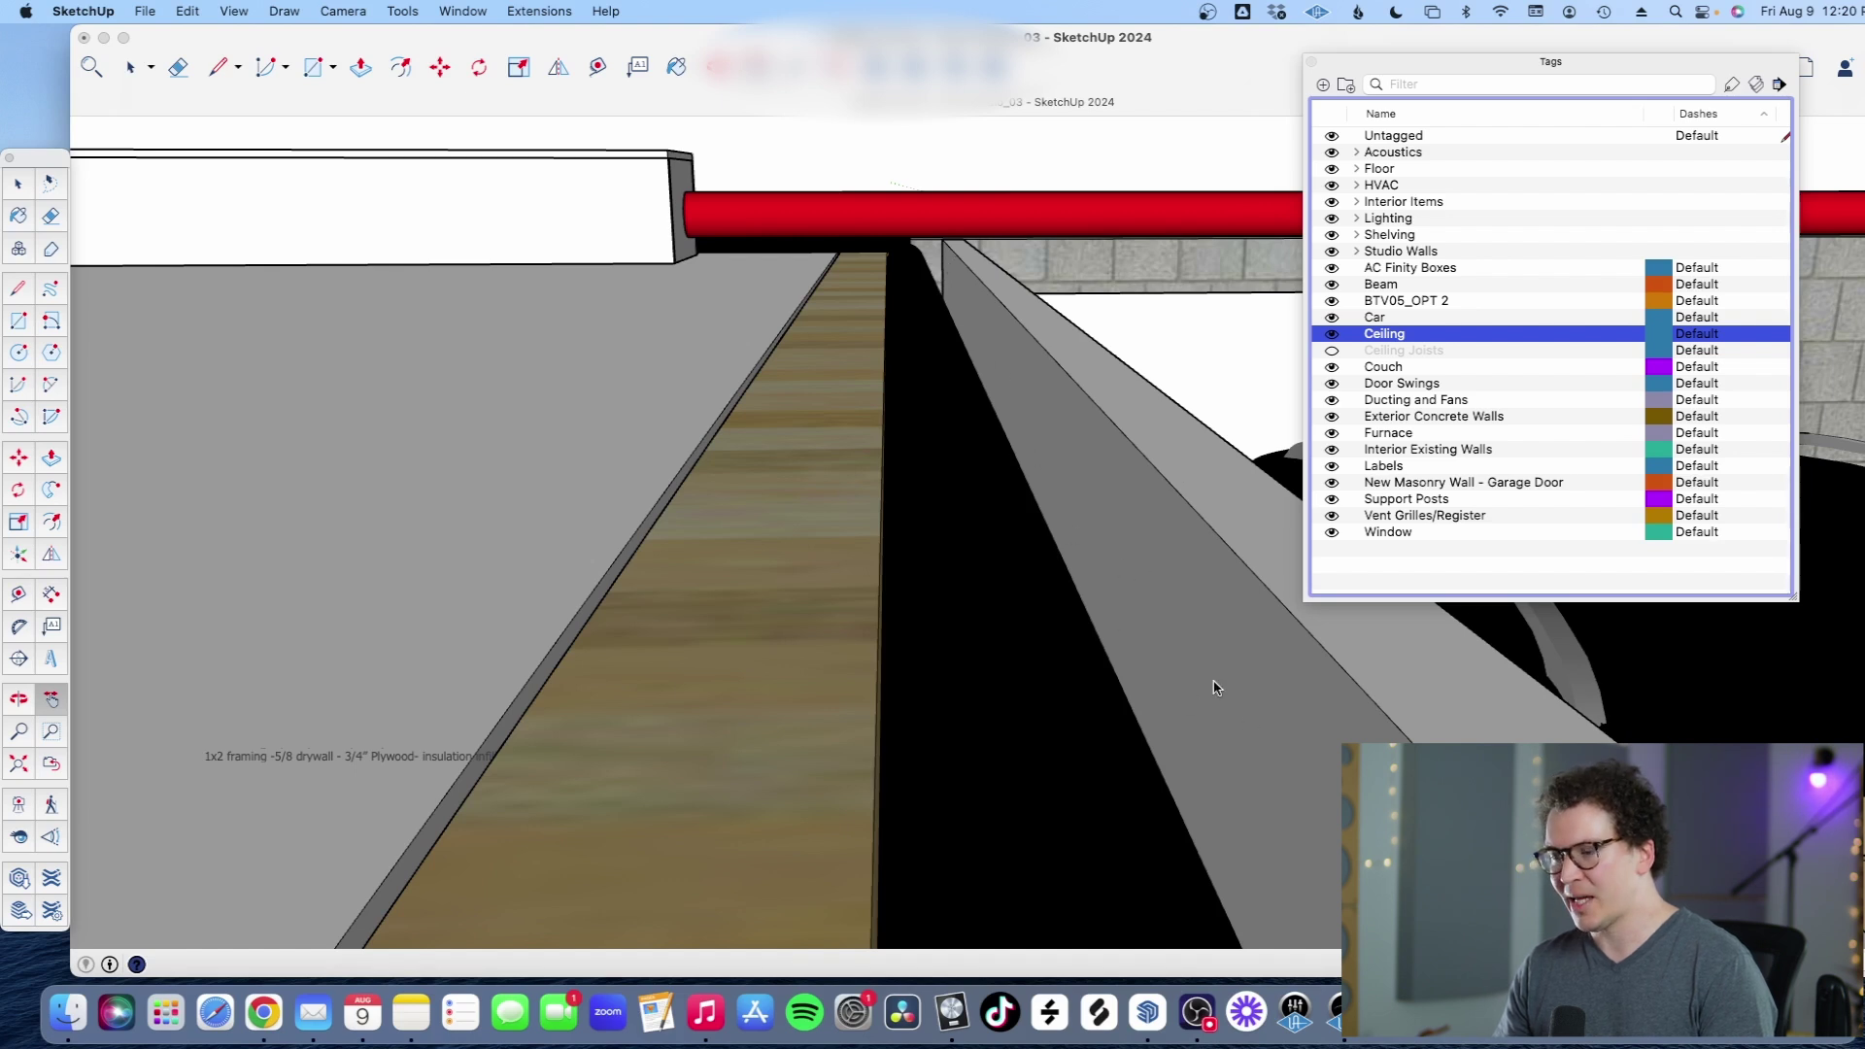
left_click_drag(1214, 688, 1090, 647)
left_click_drag(997, 507, 1000, 390)
scroll(892, 599, "down", 3)
left_click_drag(886, 594, 836, 616)
left_click(836, 615)
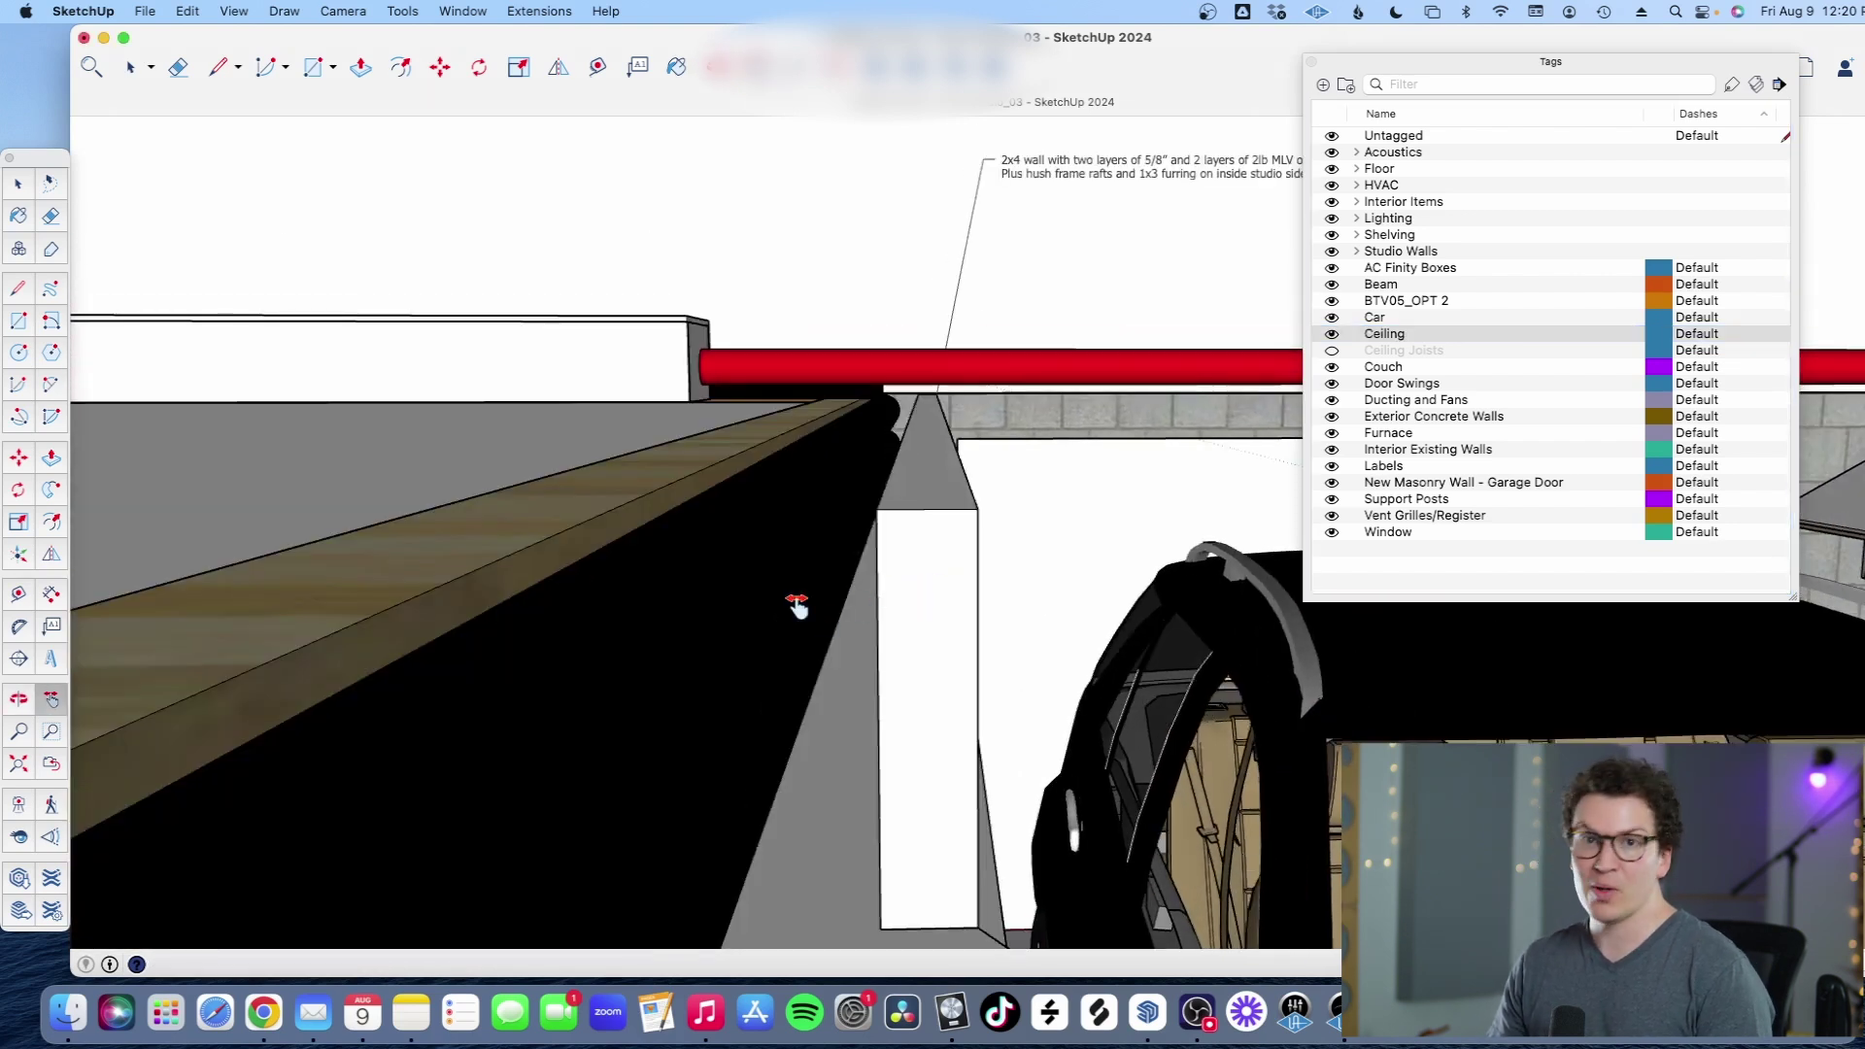
key("o")
left_click_drag(783, 562, 1037, 470)
key("h")
scroll(736, 638, "down", 4)
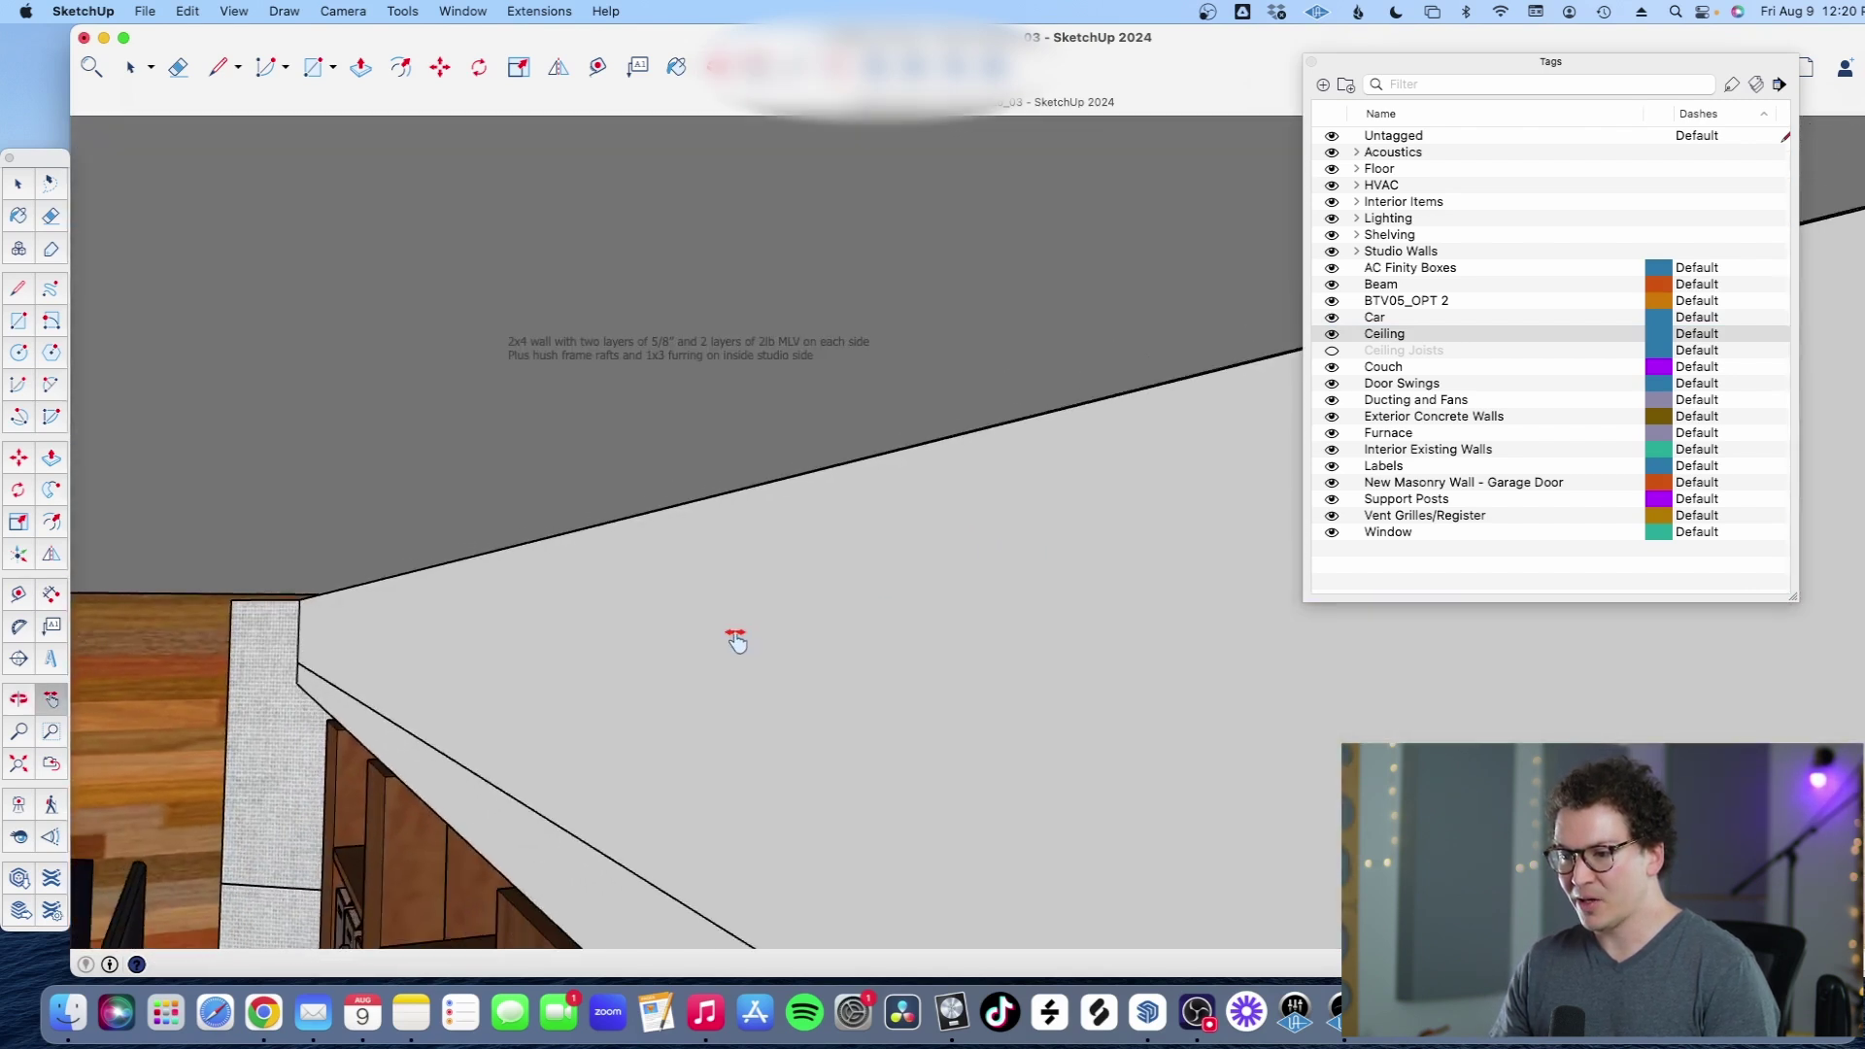
mouse_move(733, 648)
left_mouse_down()
mouse_move(703, 486)
mouse_move(683, 541)
left_mouse_up()
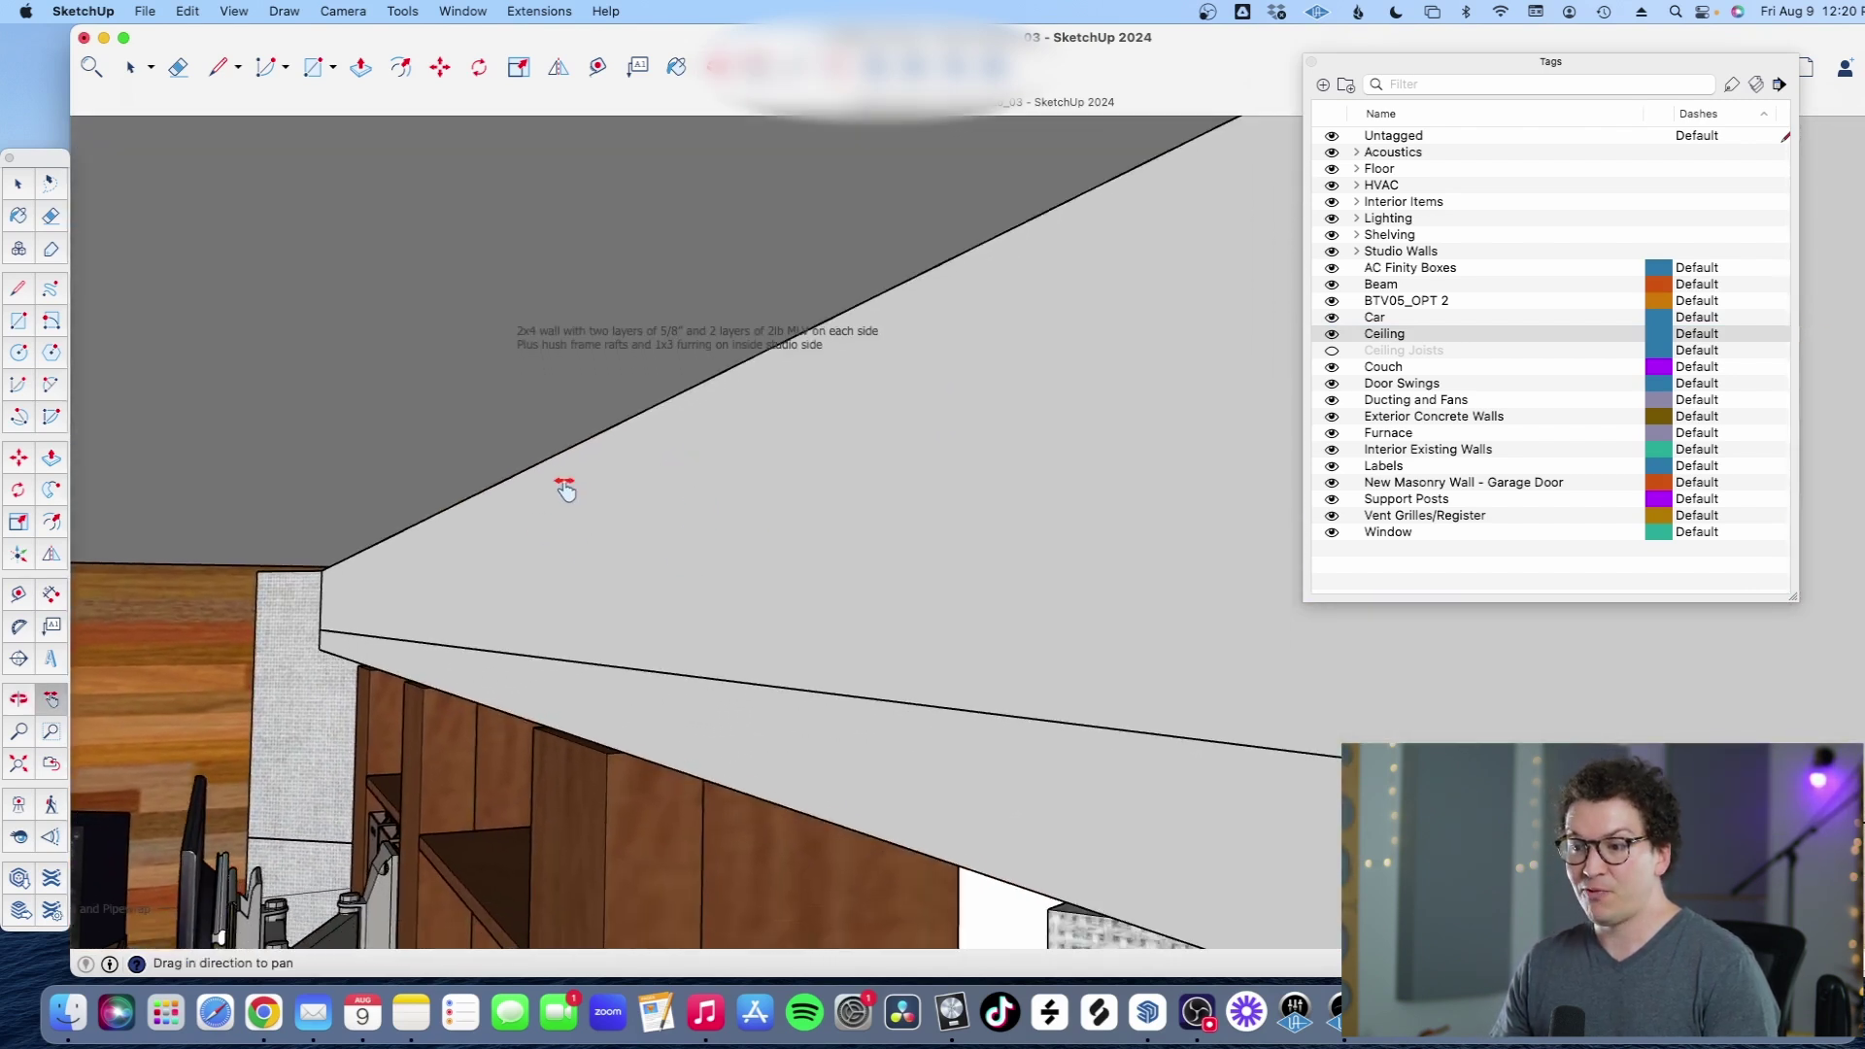
mouse_move(626, 431)
left_mouse_down()
mouse_move(704, 428)
mouse_move(657, 433)
mouse_move(645, 404)
mouse_move(628, 404)
mouse_move(722, 441)
mouse_move(660, 437)
left_mouse_up()
key("o")
key("h")
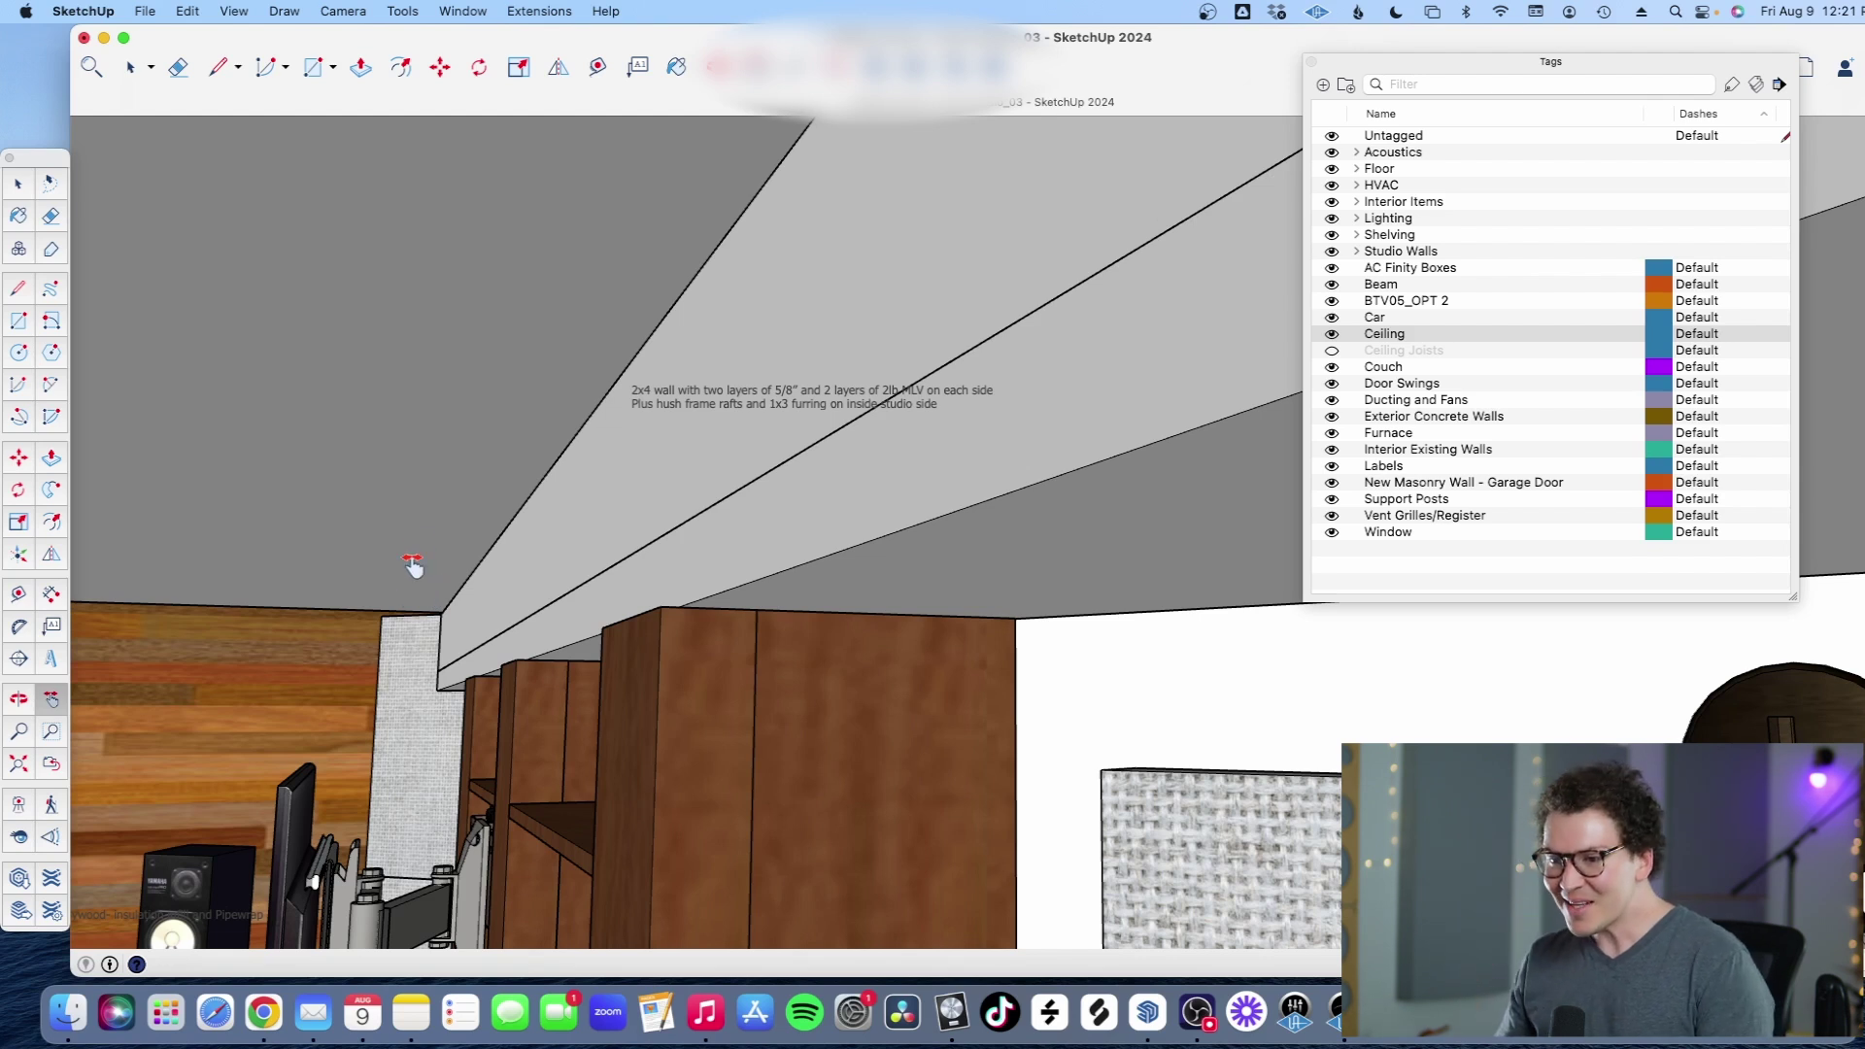
key("o")
left_click_drag(412, 563, 778, 574)
key("h")
key("o")
key("h")
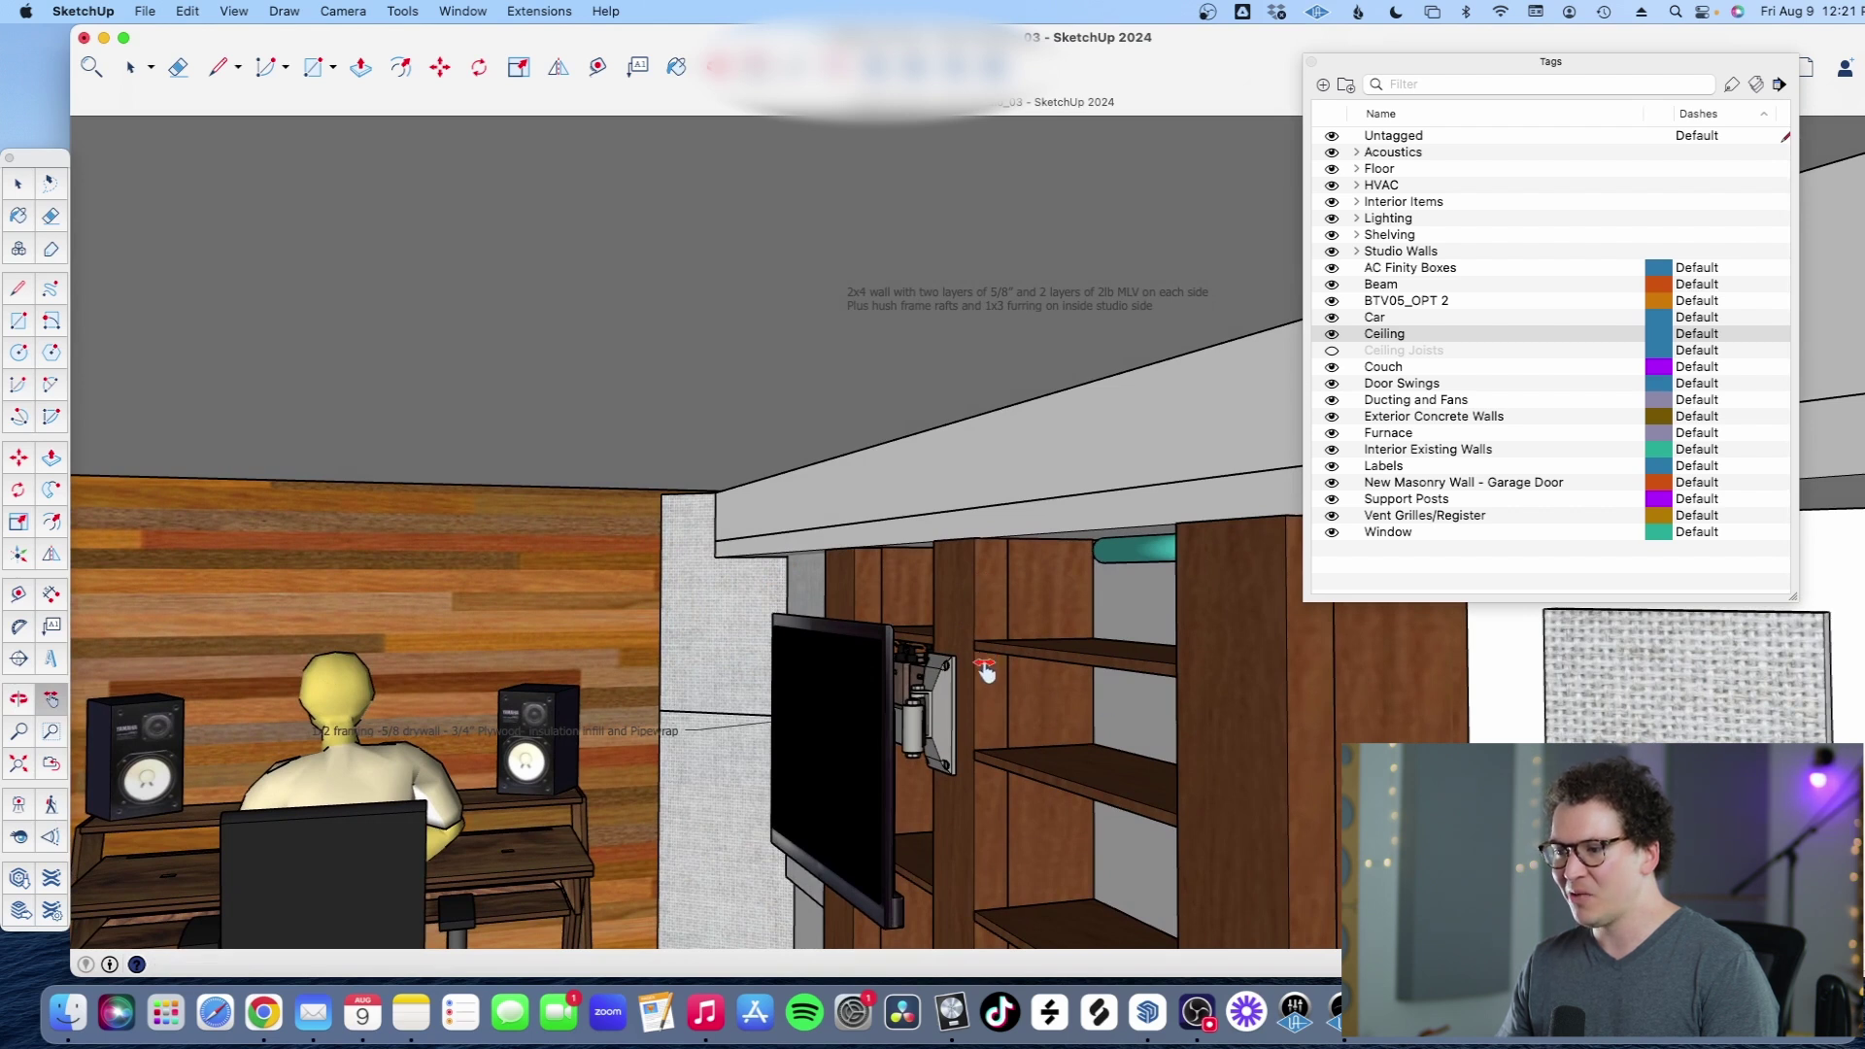
key("o")
left_click_drag(1000, 570, 882, 585)
key("space")
key("h")
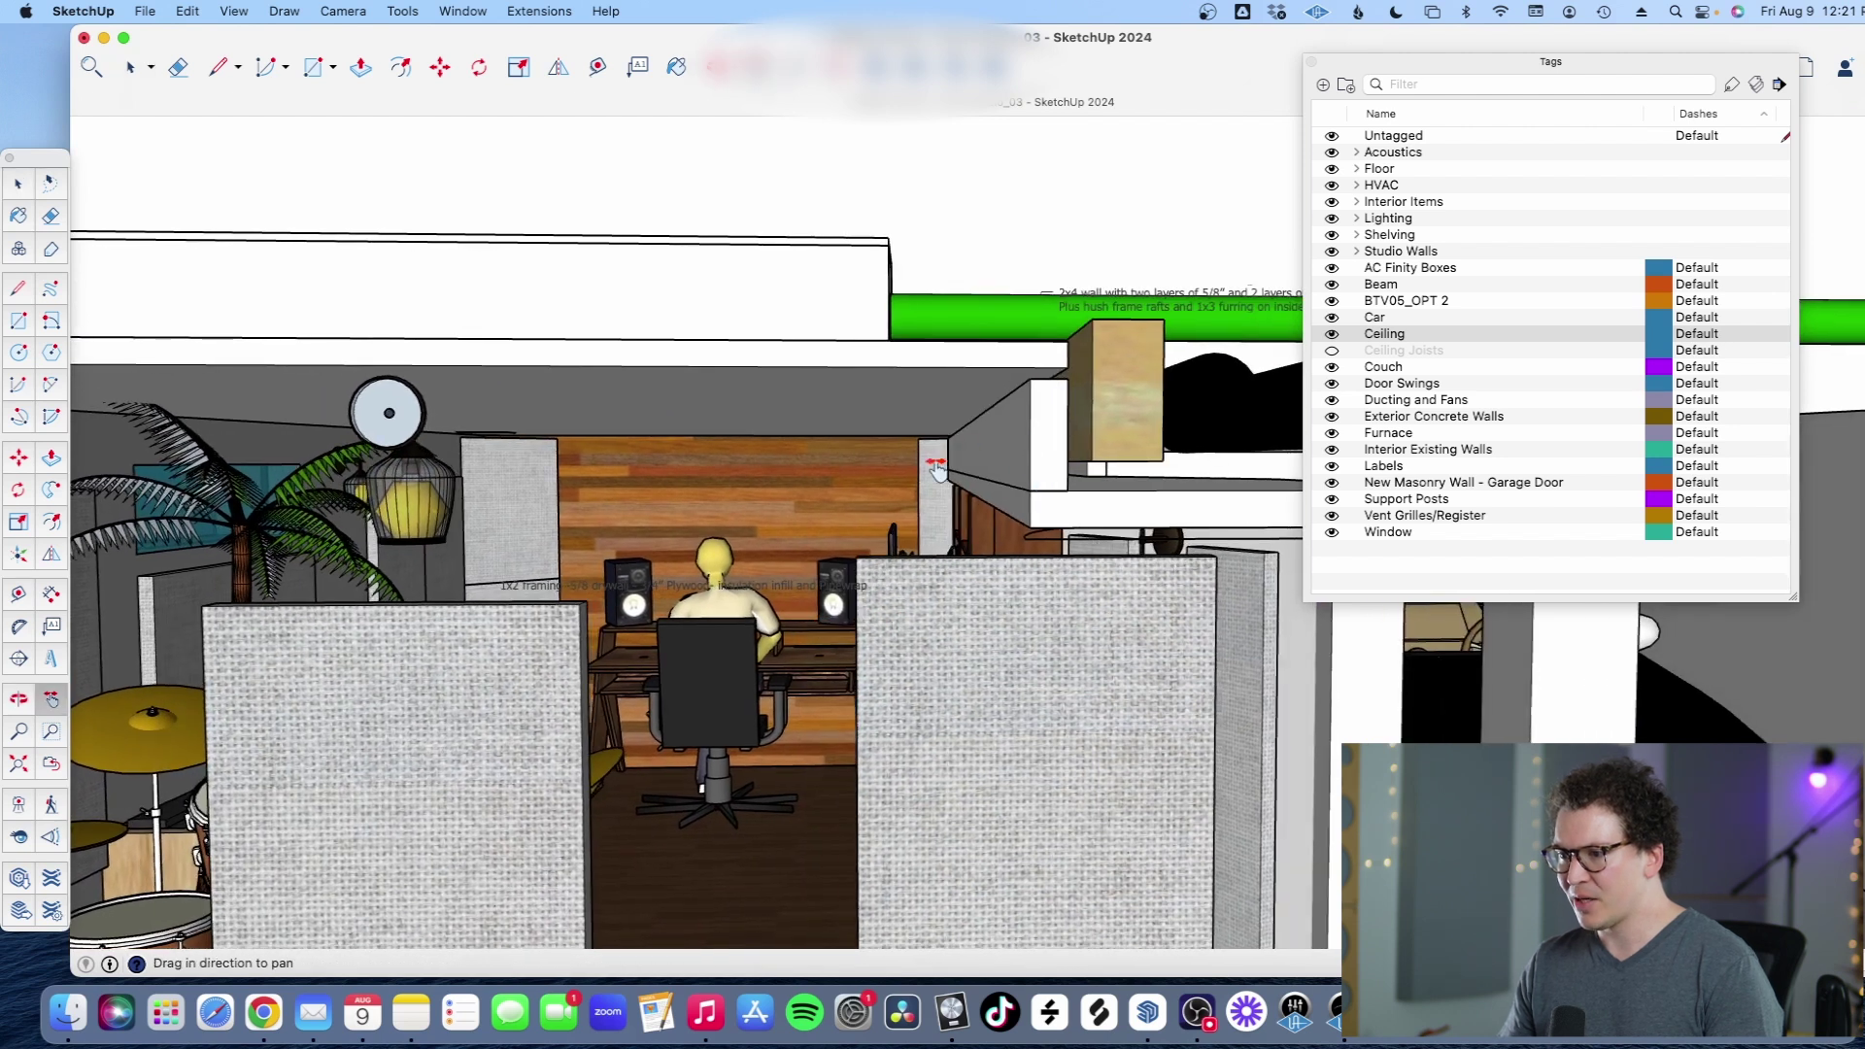
left_click_drag(1041, 483, 890, 483)
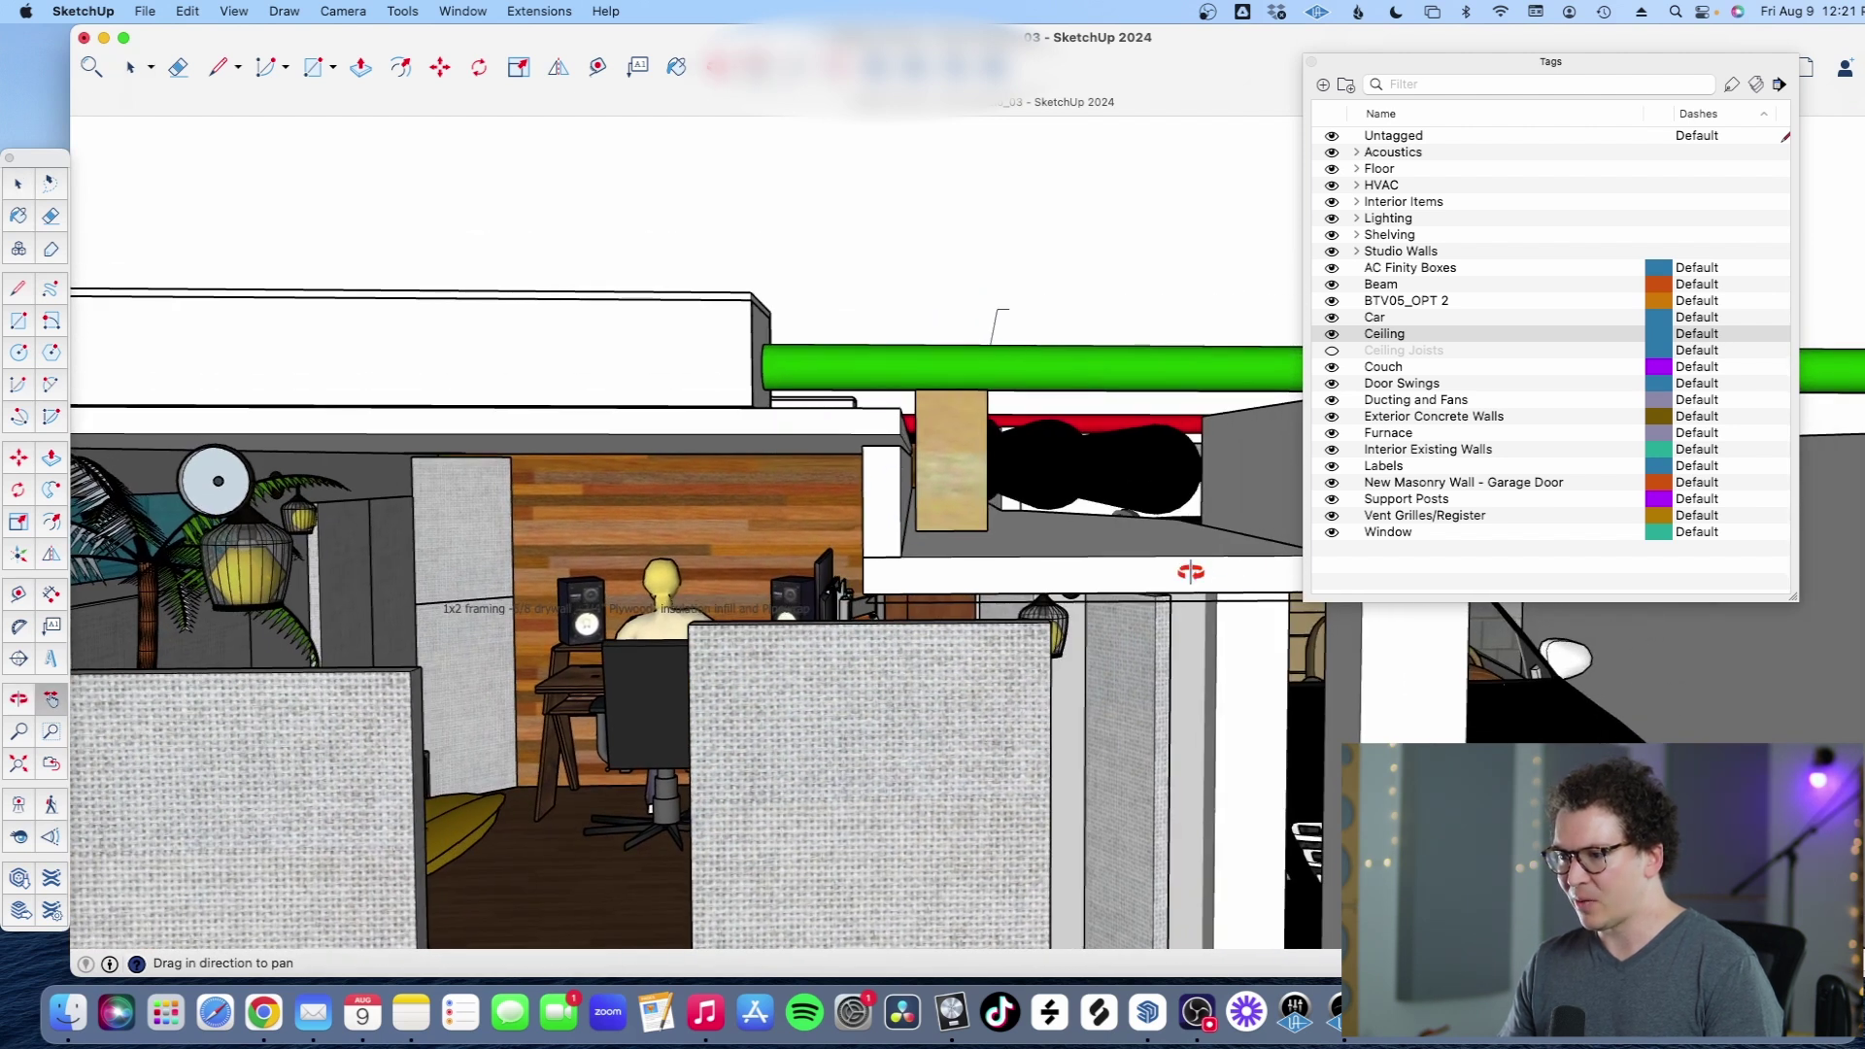
mouse_move(1191, 572)
left_mouse_down()
mouse_move(1069, 572)
mouse_move(1218, 561)
left_mouse_up()
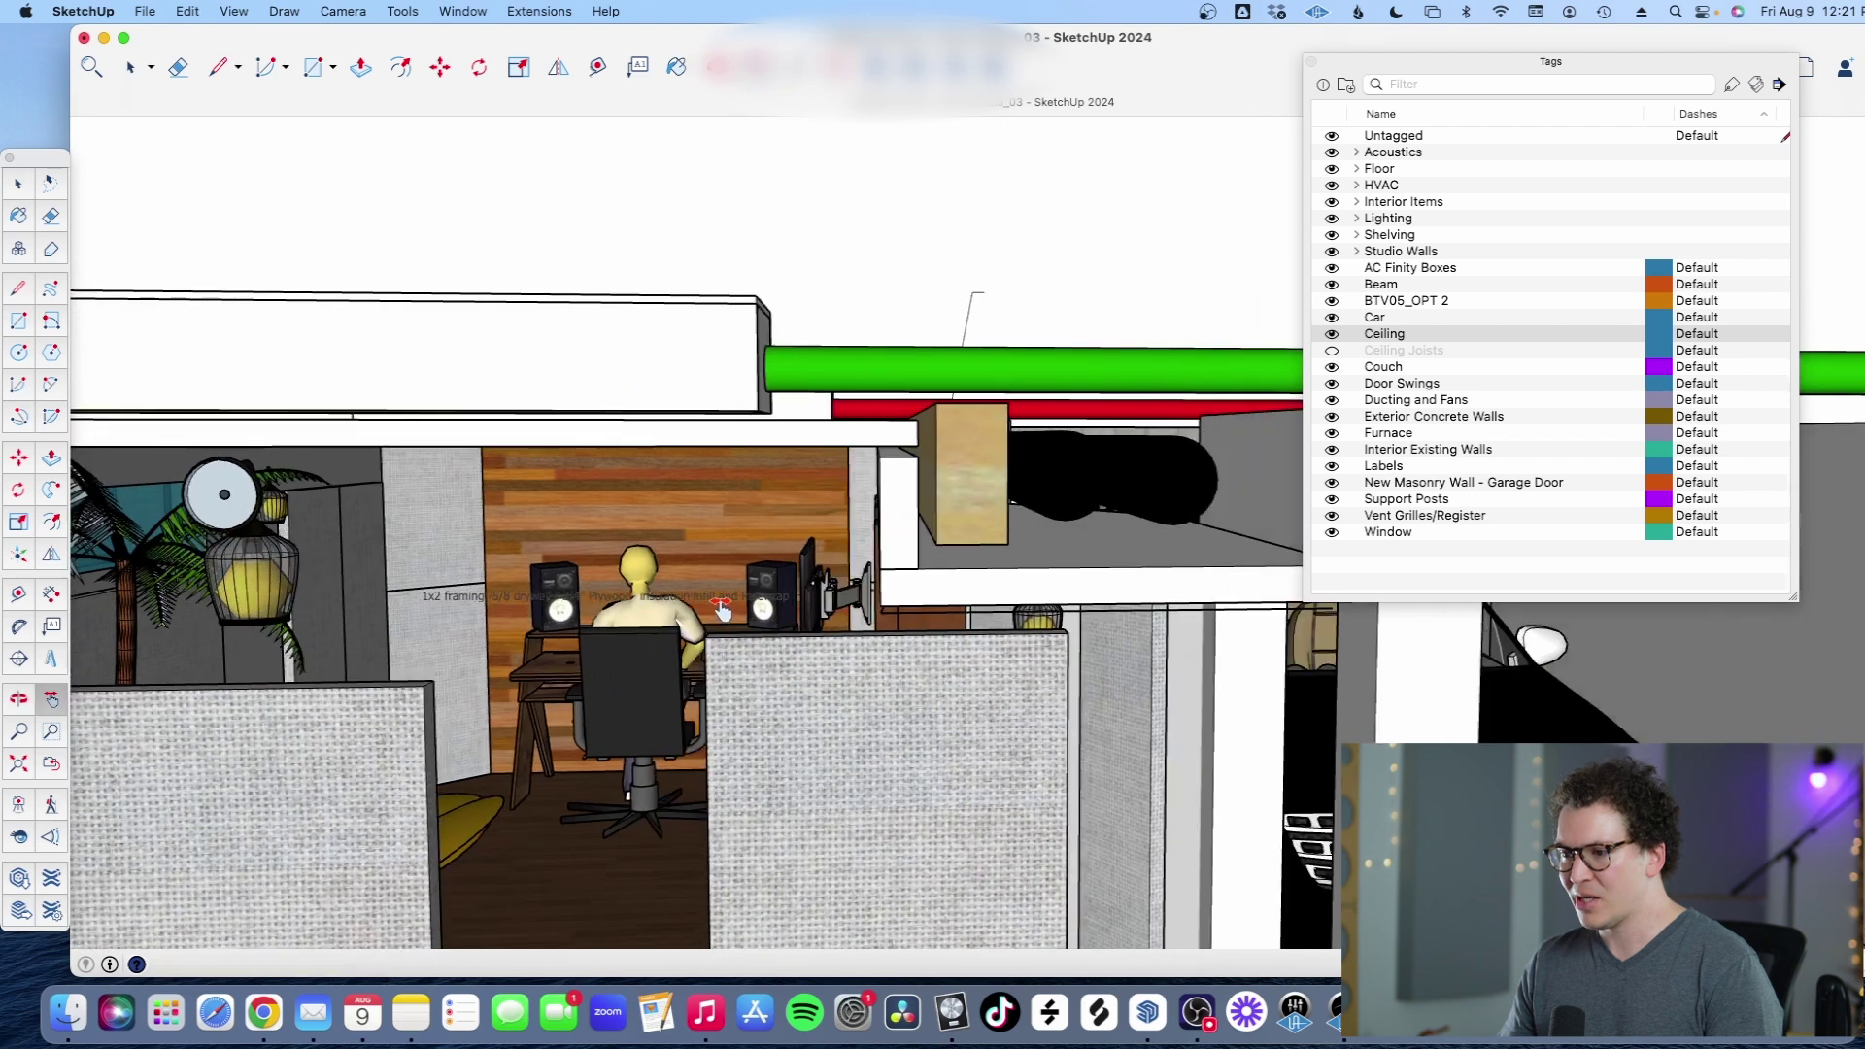
left_click_drag(720, 609, 845, 595)
scroll(845, 593, "down", 5)
scroll(953, 586, "up", 10)
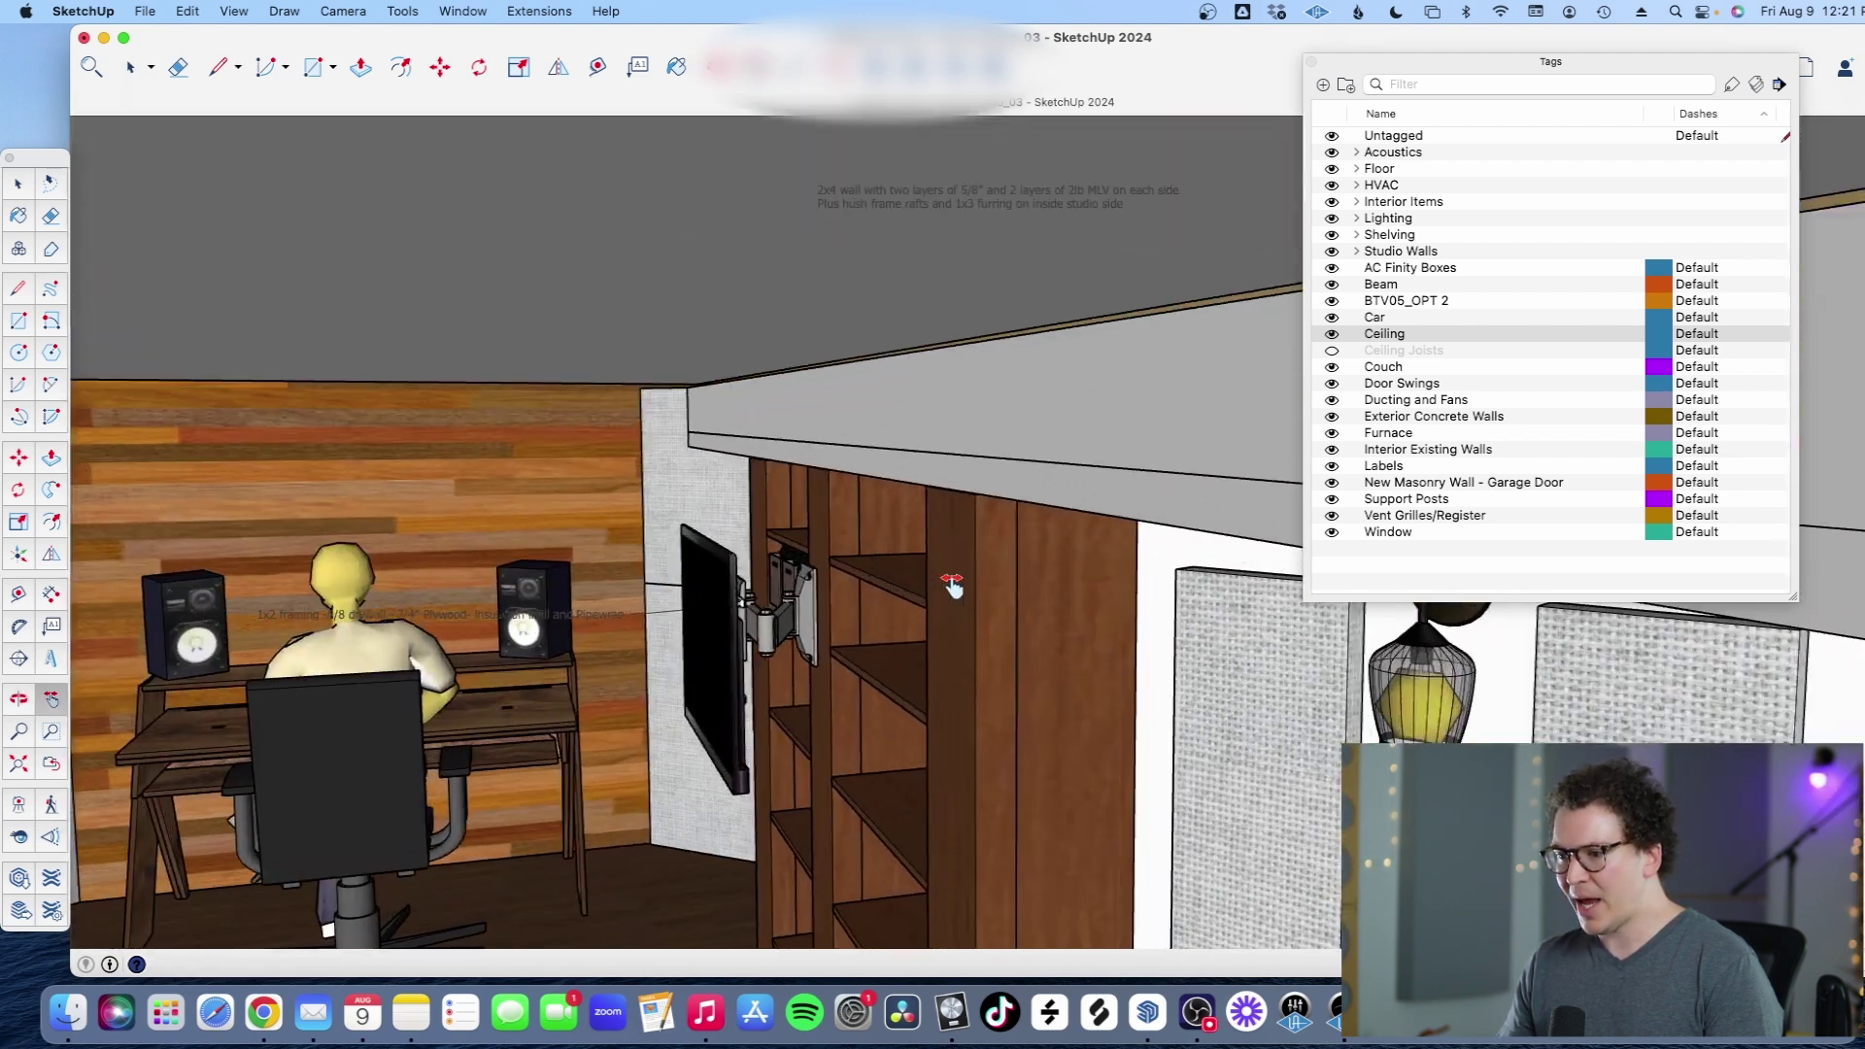
scroll(951, 583, "up", 5)
left_click(1059, 623)
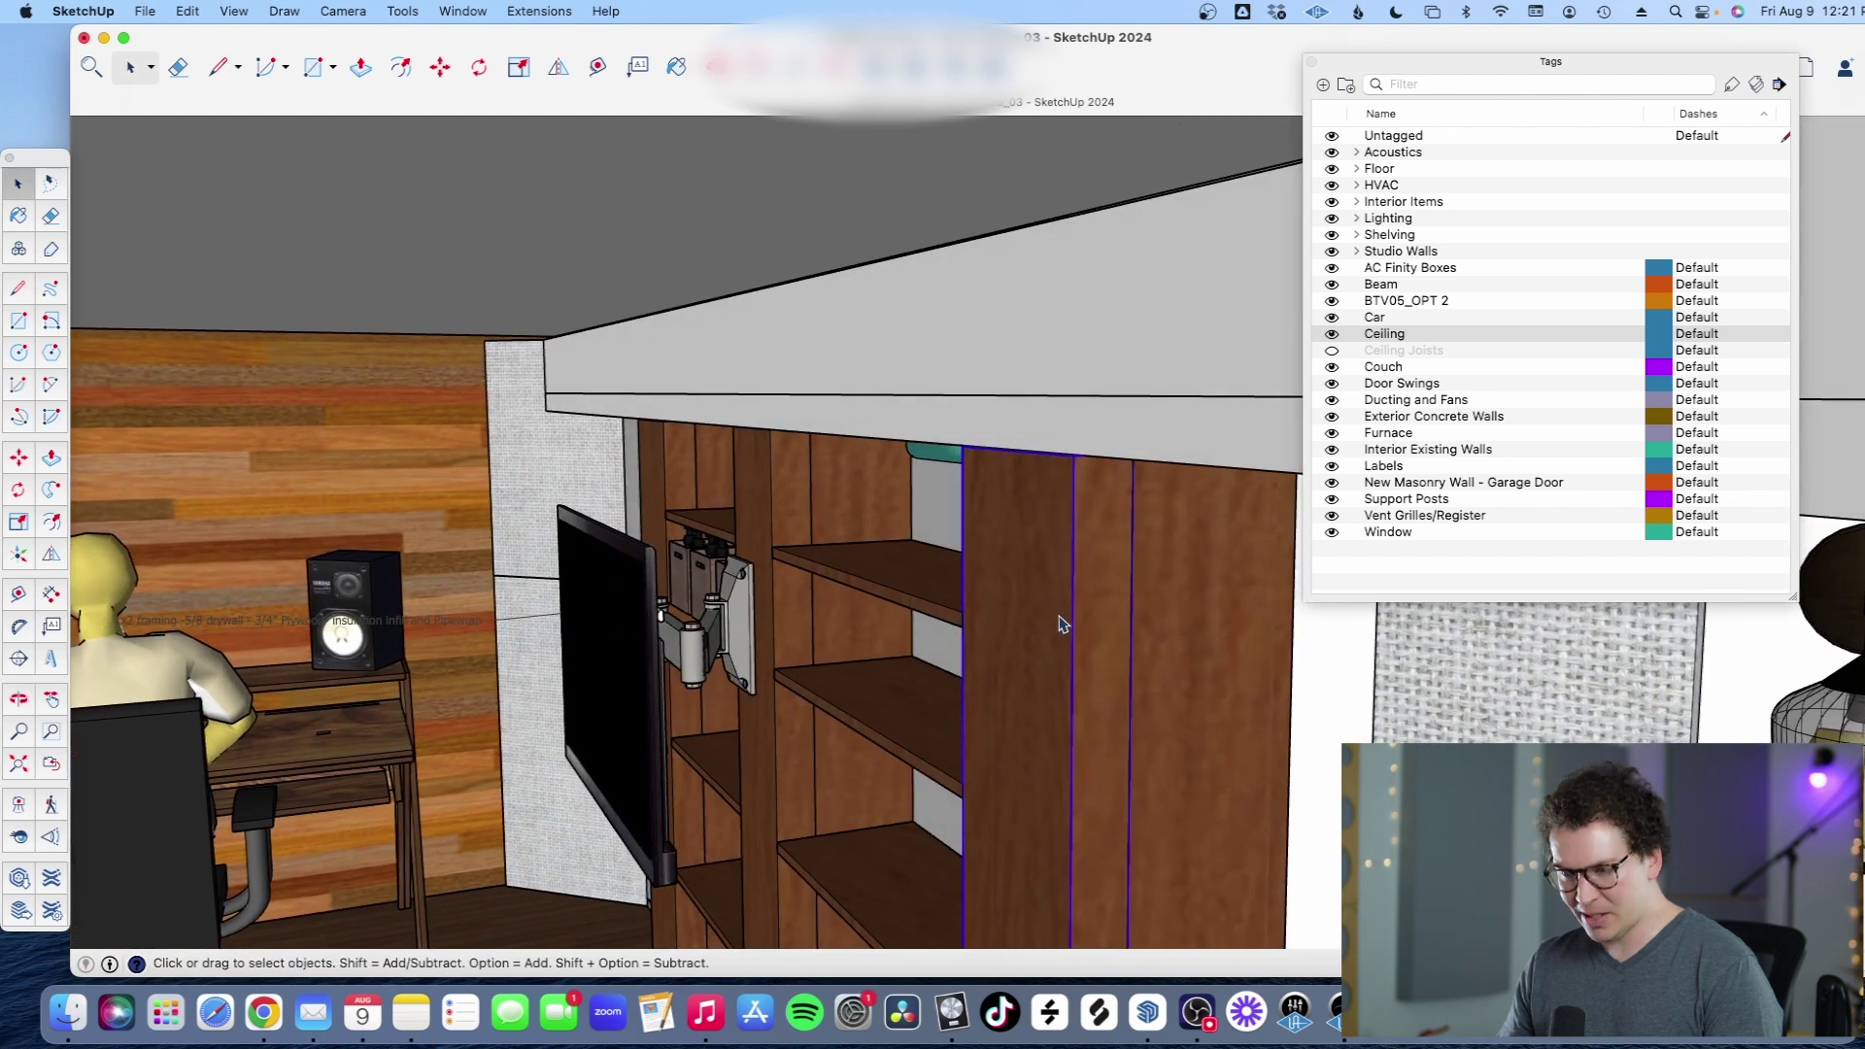
scroll(1165, 670, "up", 5)
key("h")
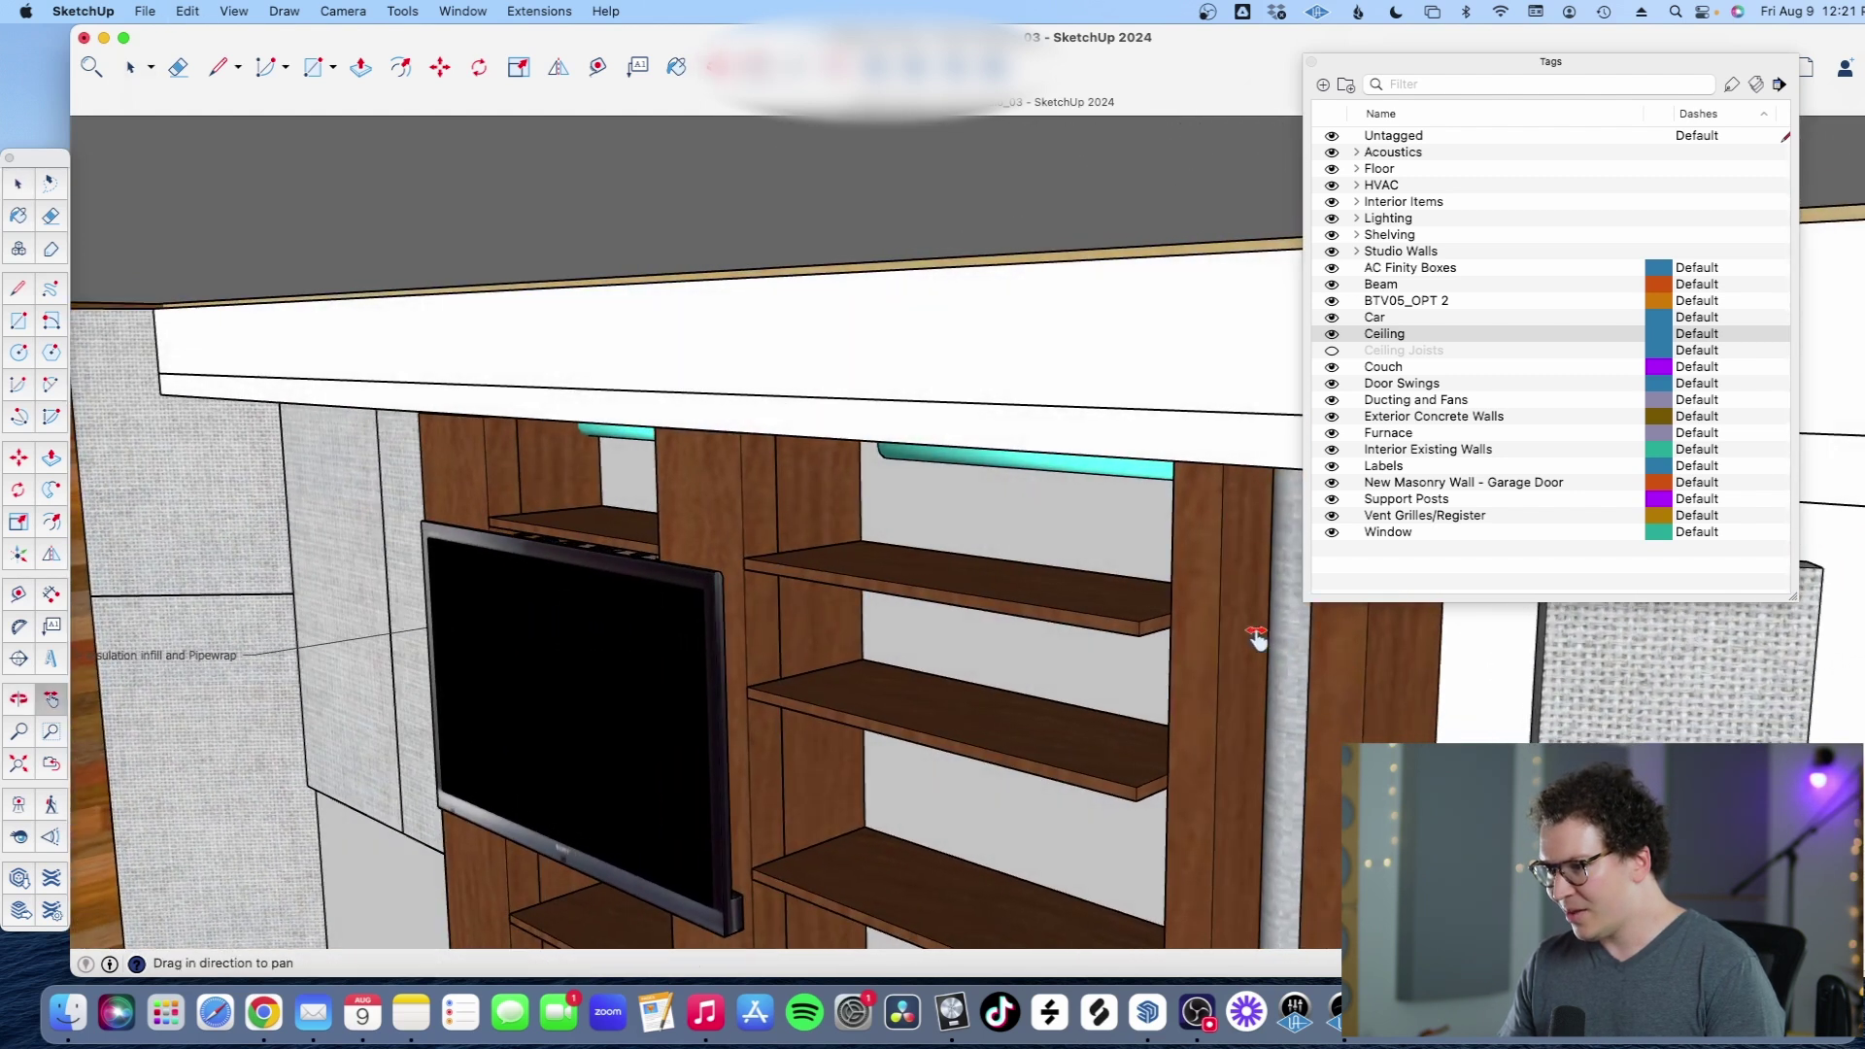
left_click_drag(1249, 637, 1142, 657)
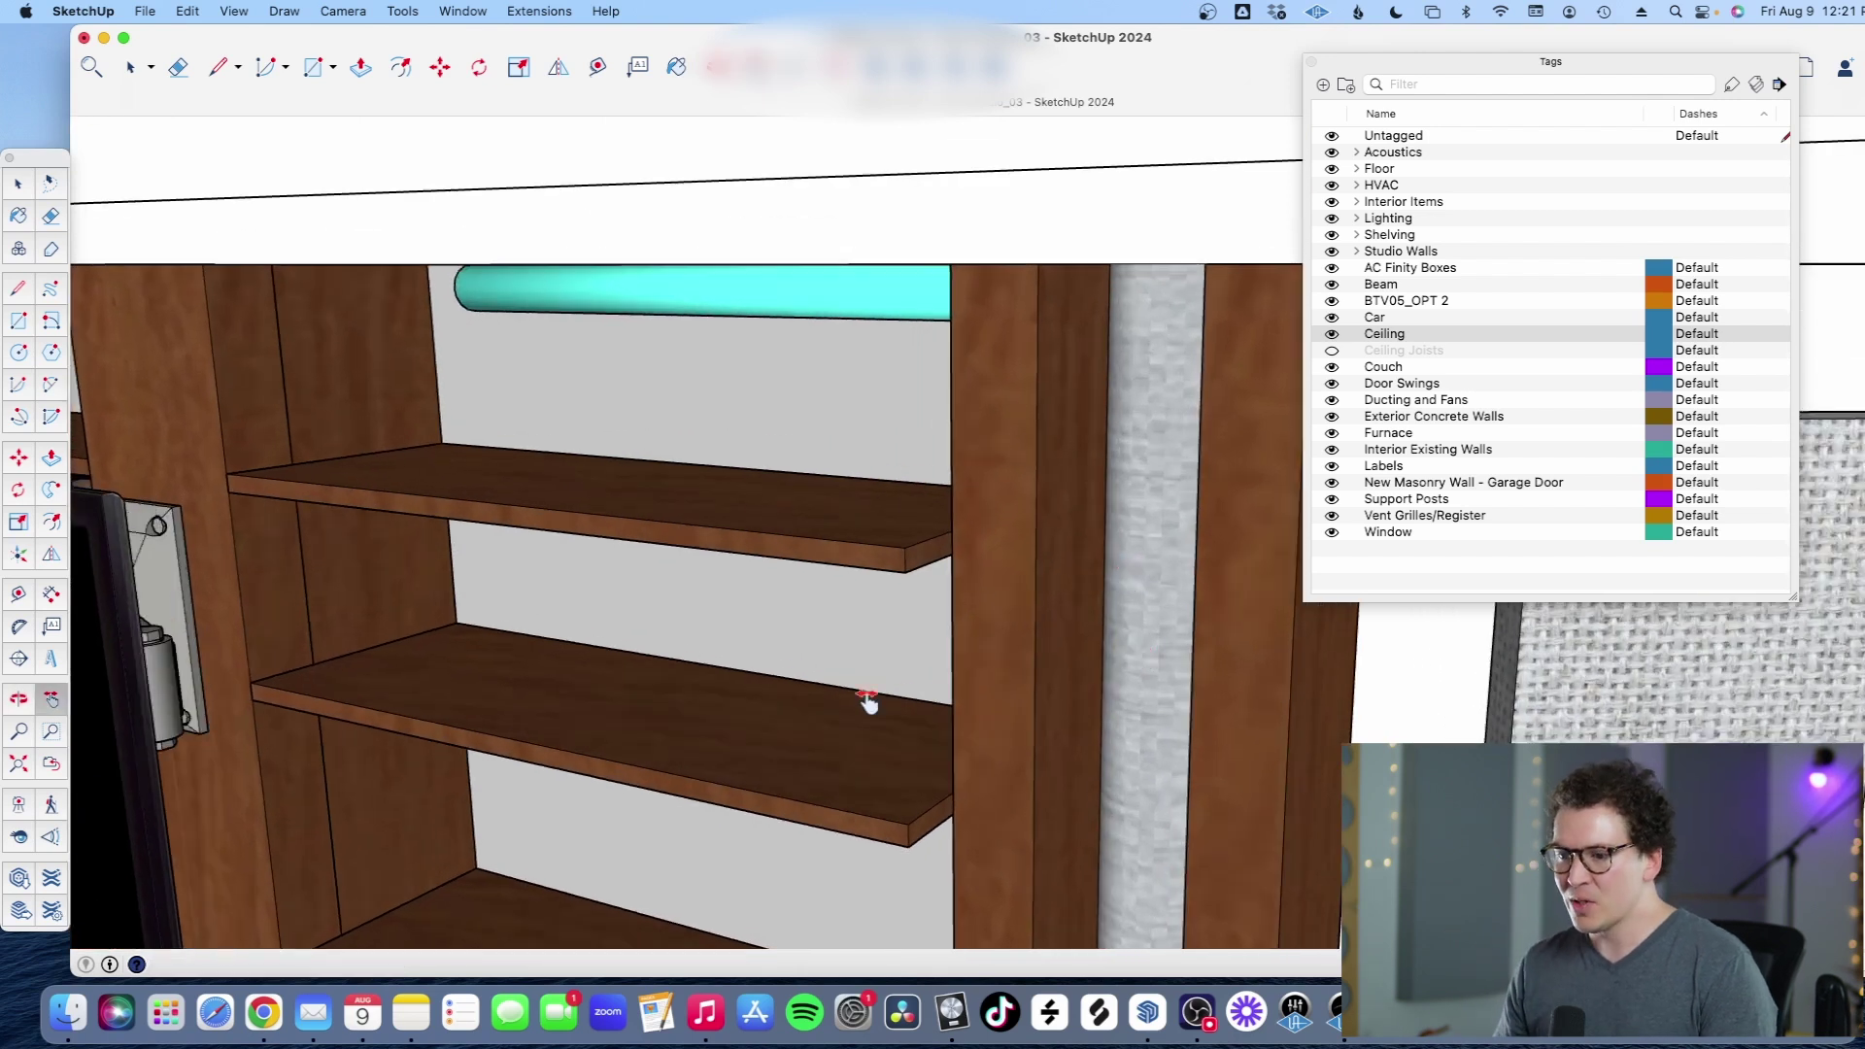
left_click(264, 1013)
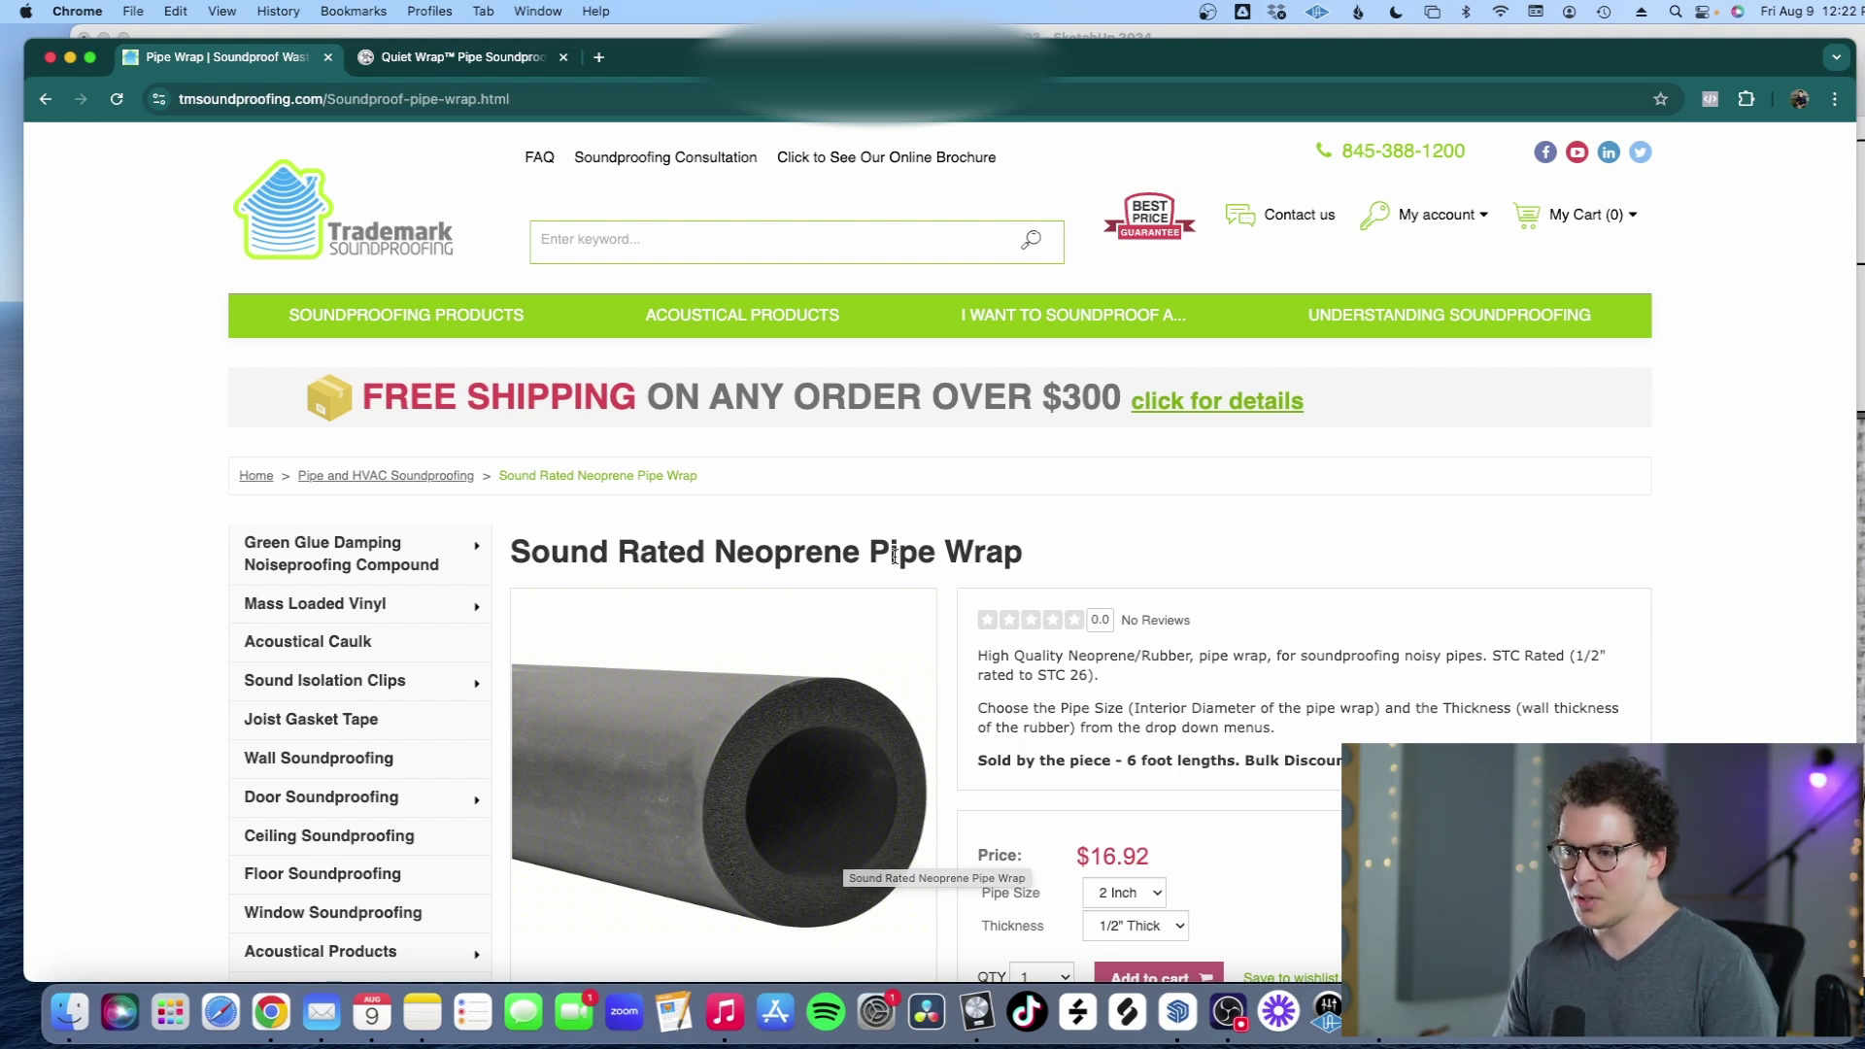
Step: Switch to the Chrome tab showing the Quiet Wrap pipe soundproofing product page
left_click(502, 58)
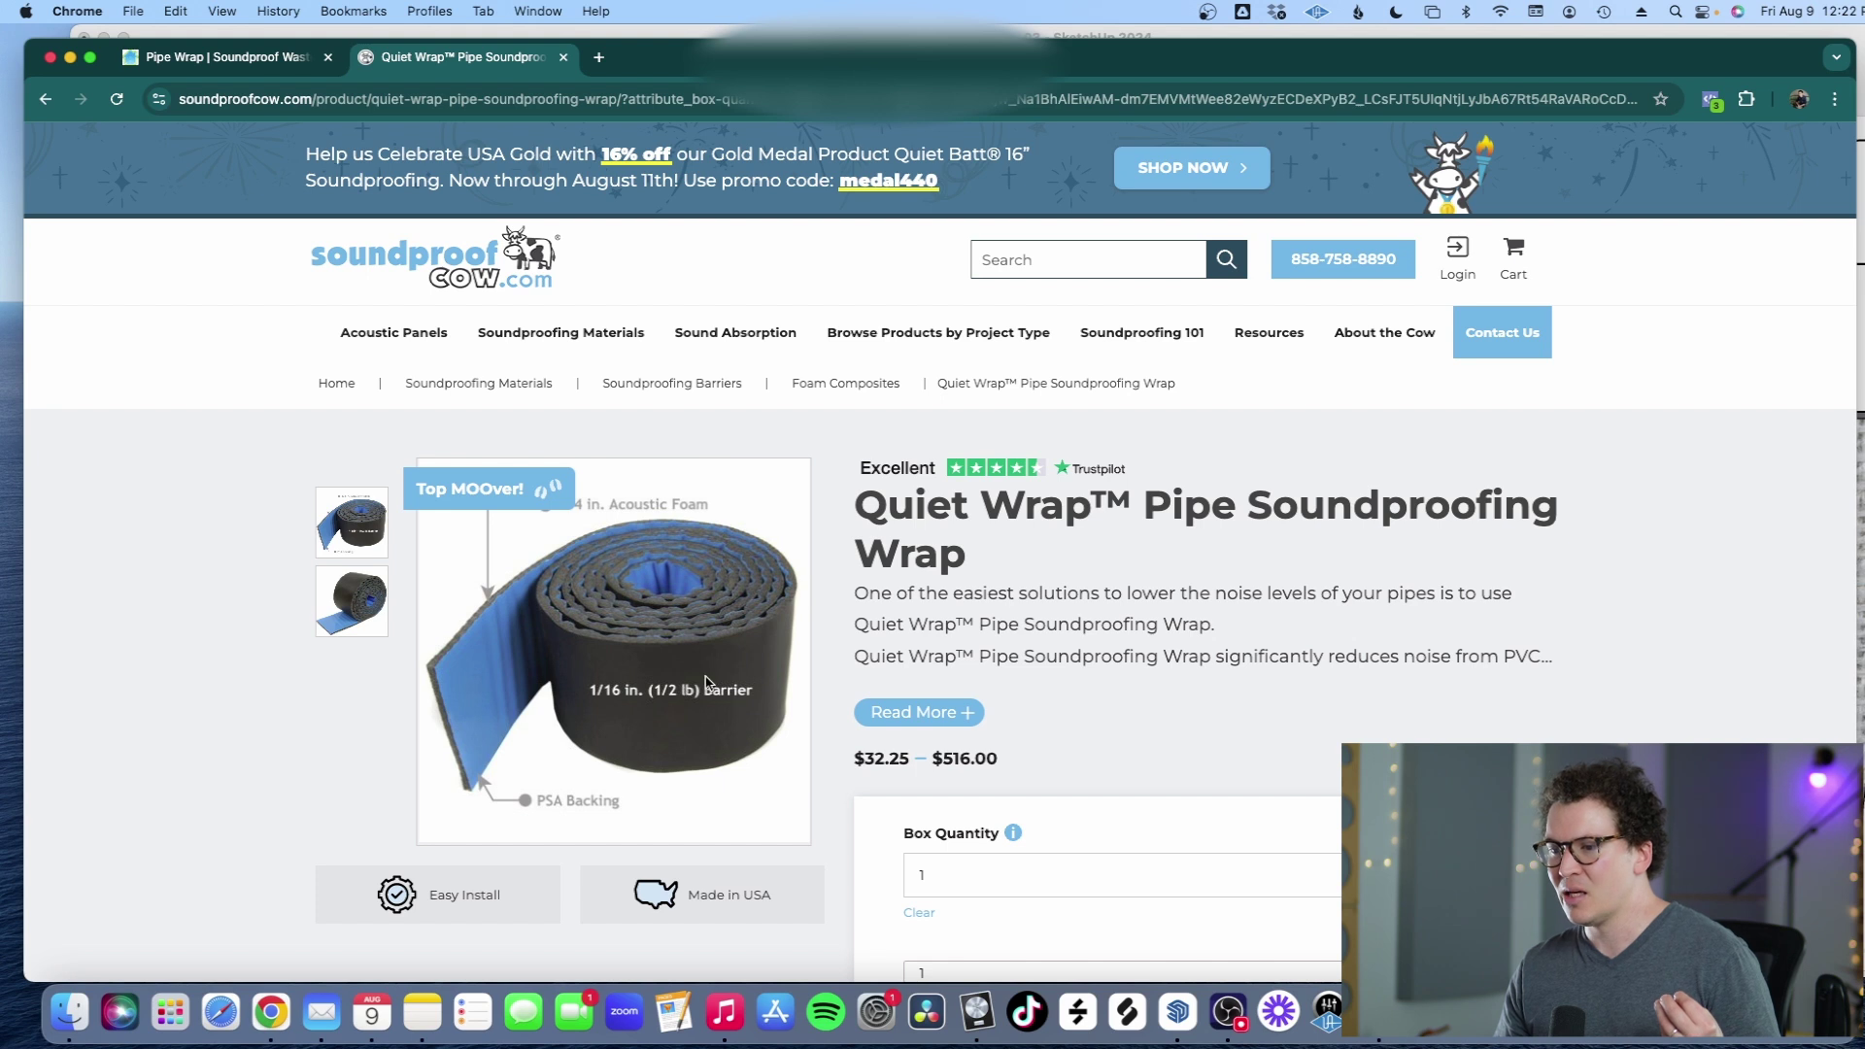
Step: Scroll the Quiet Wrap page to the reviews and Specifications, then bring SketchUp back to front
scroll(550, 806, "down", 15)
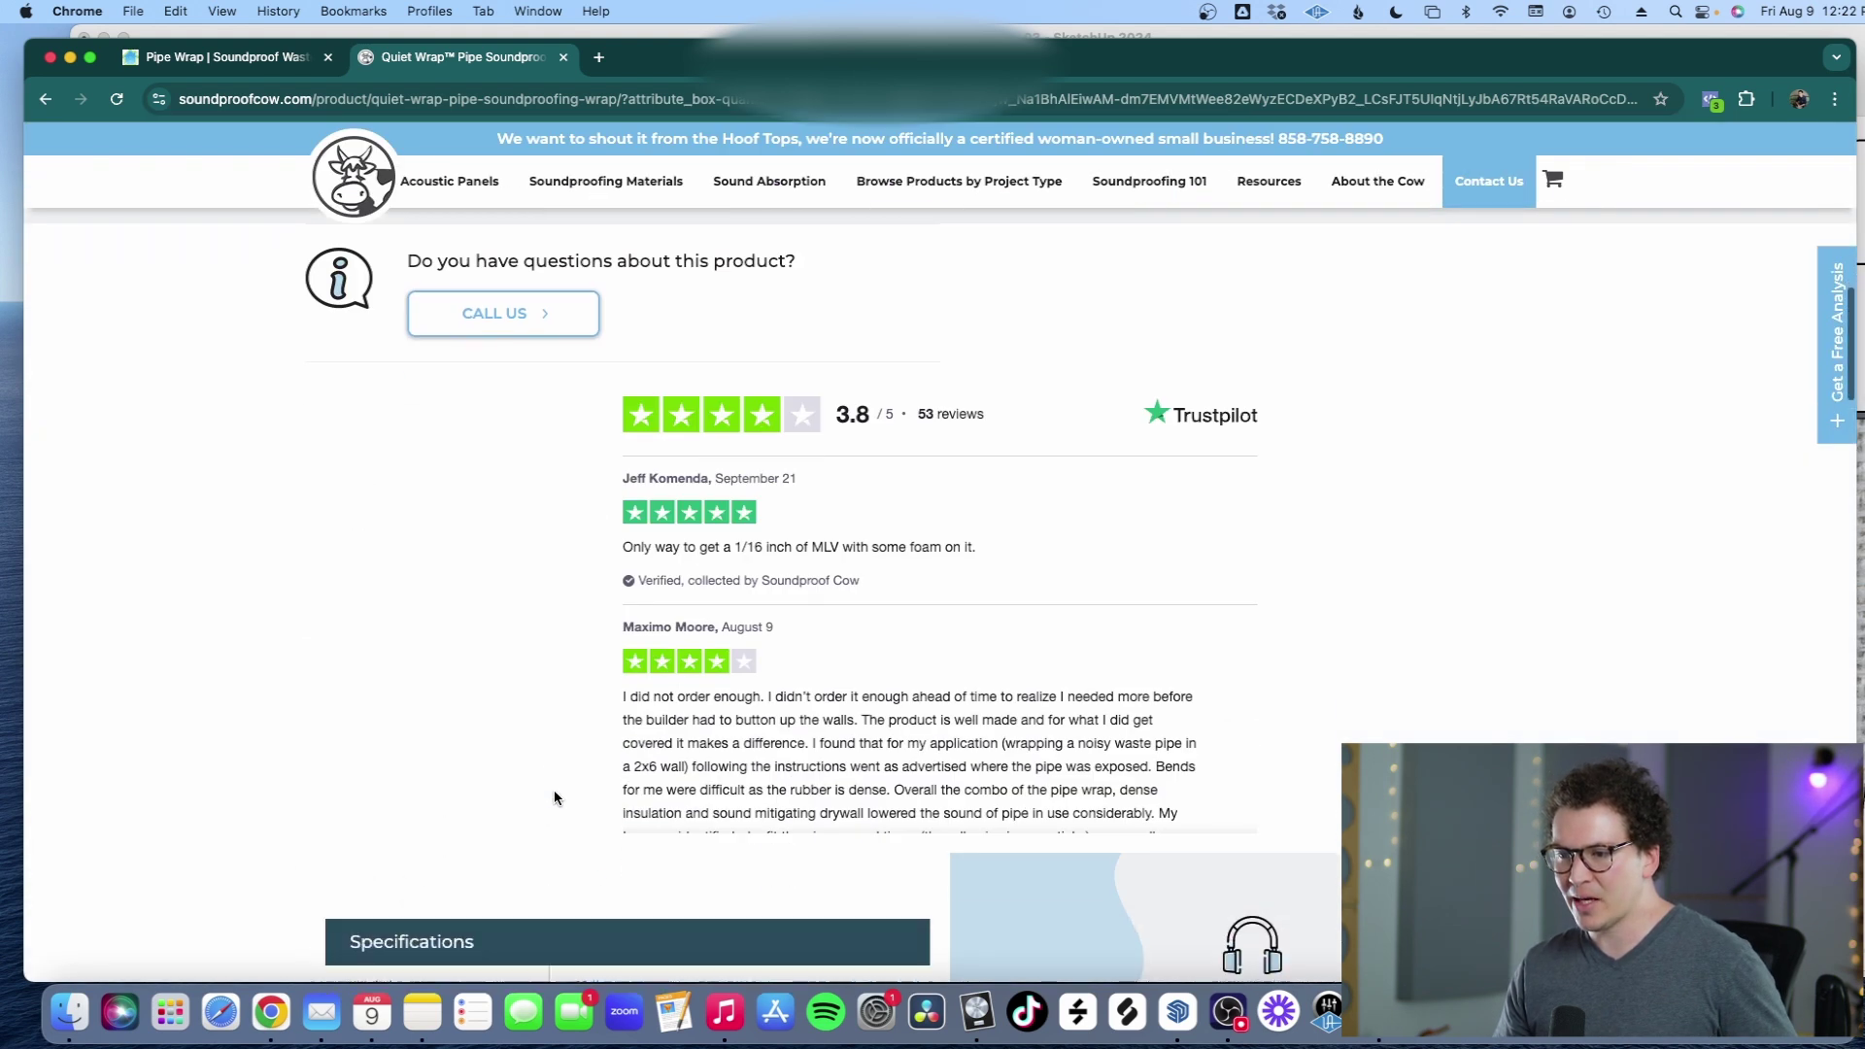
scroll(554, 797, "down", 6)
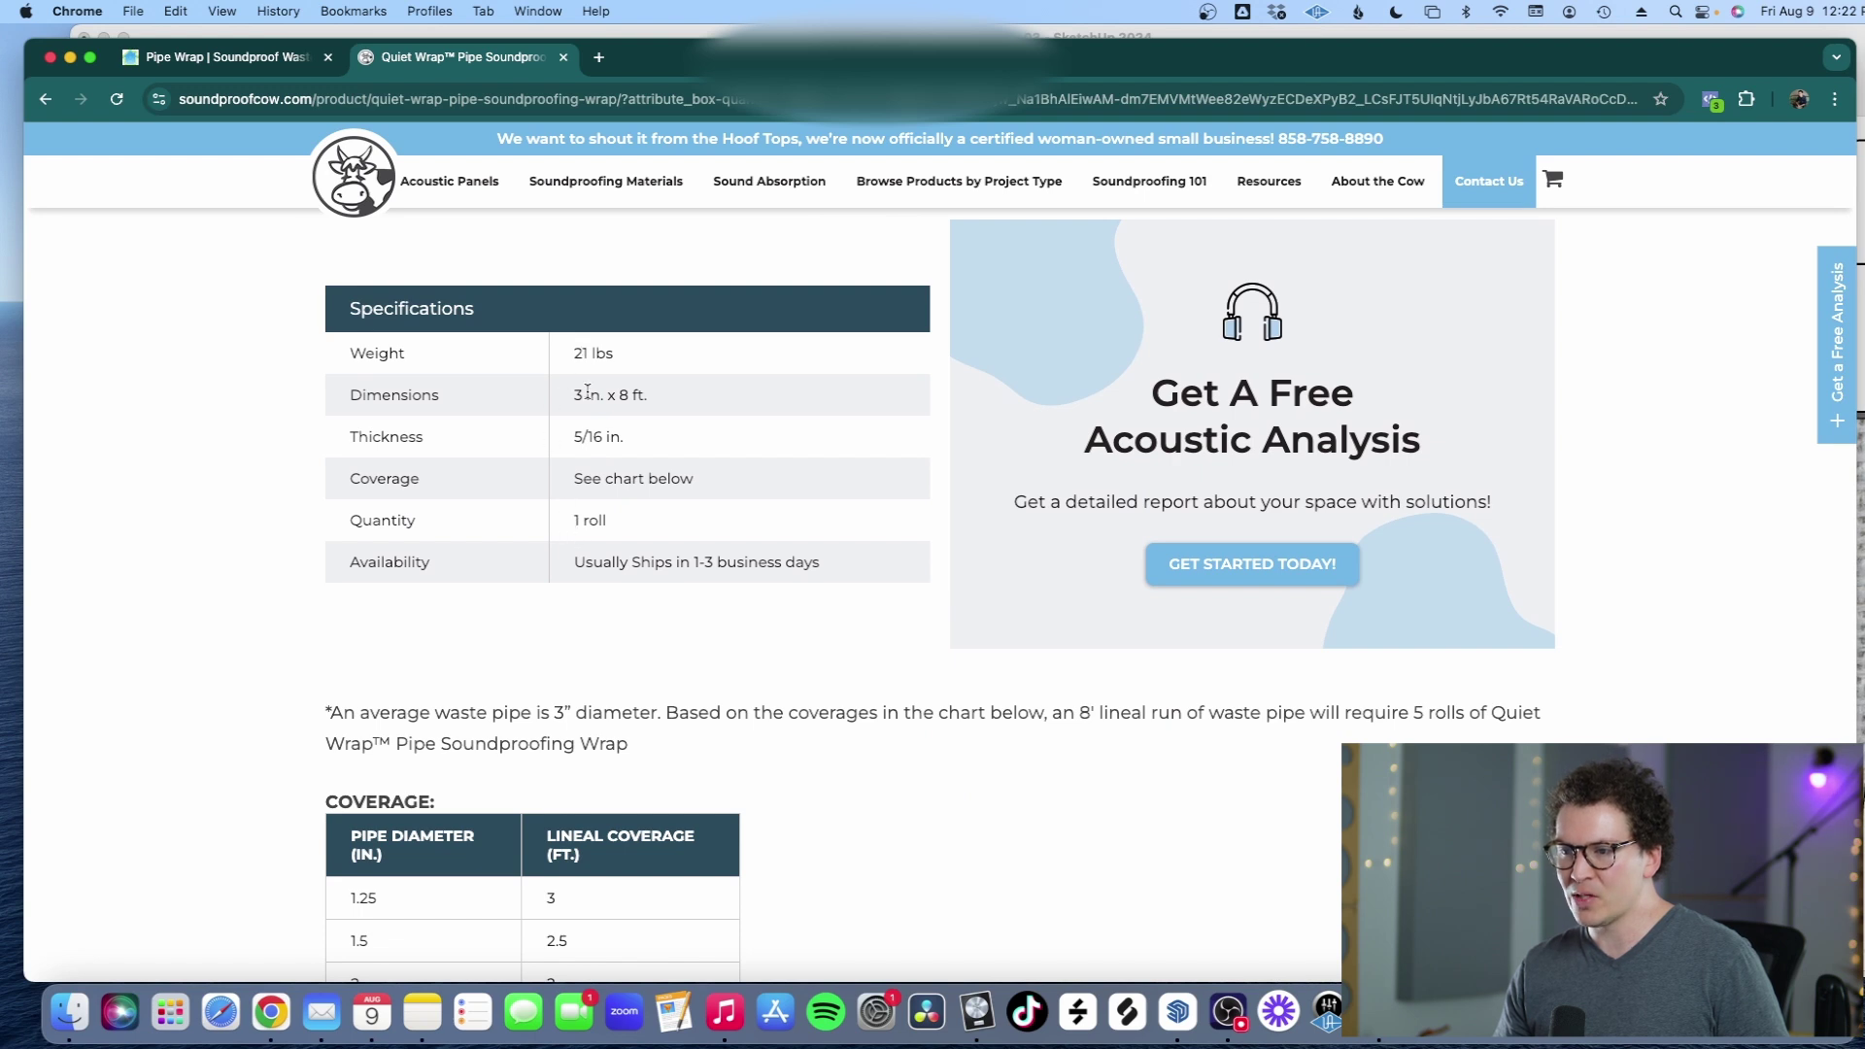
scroll(601, 454, "up", 20)
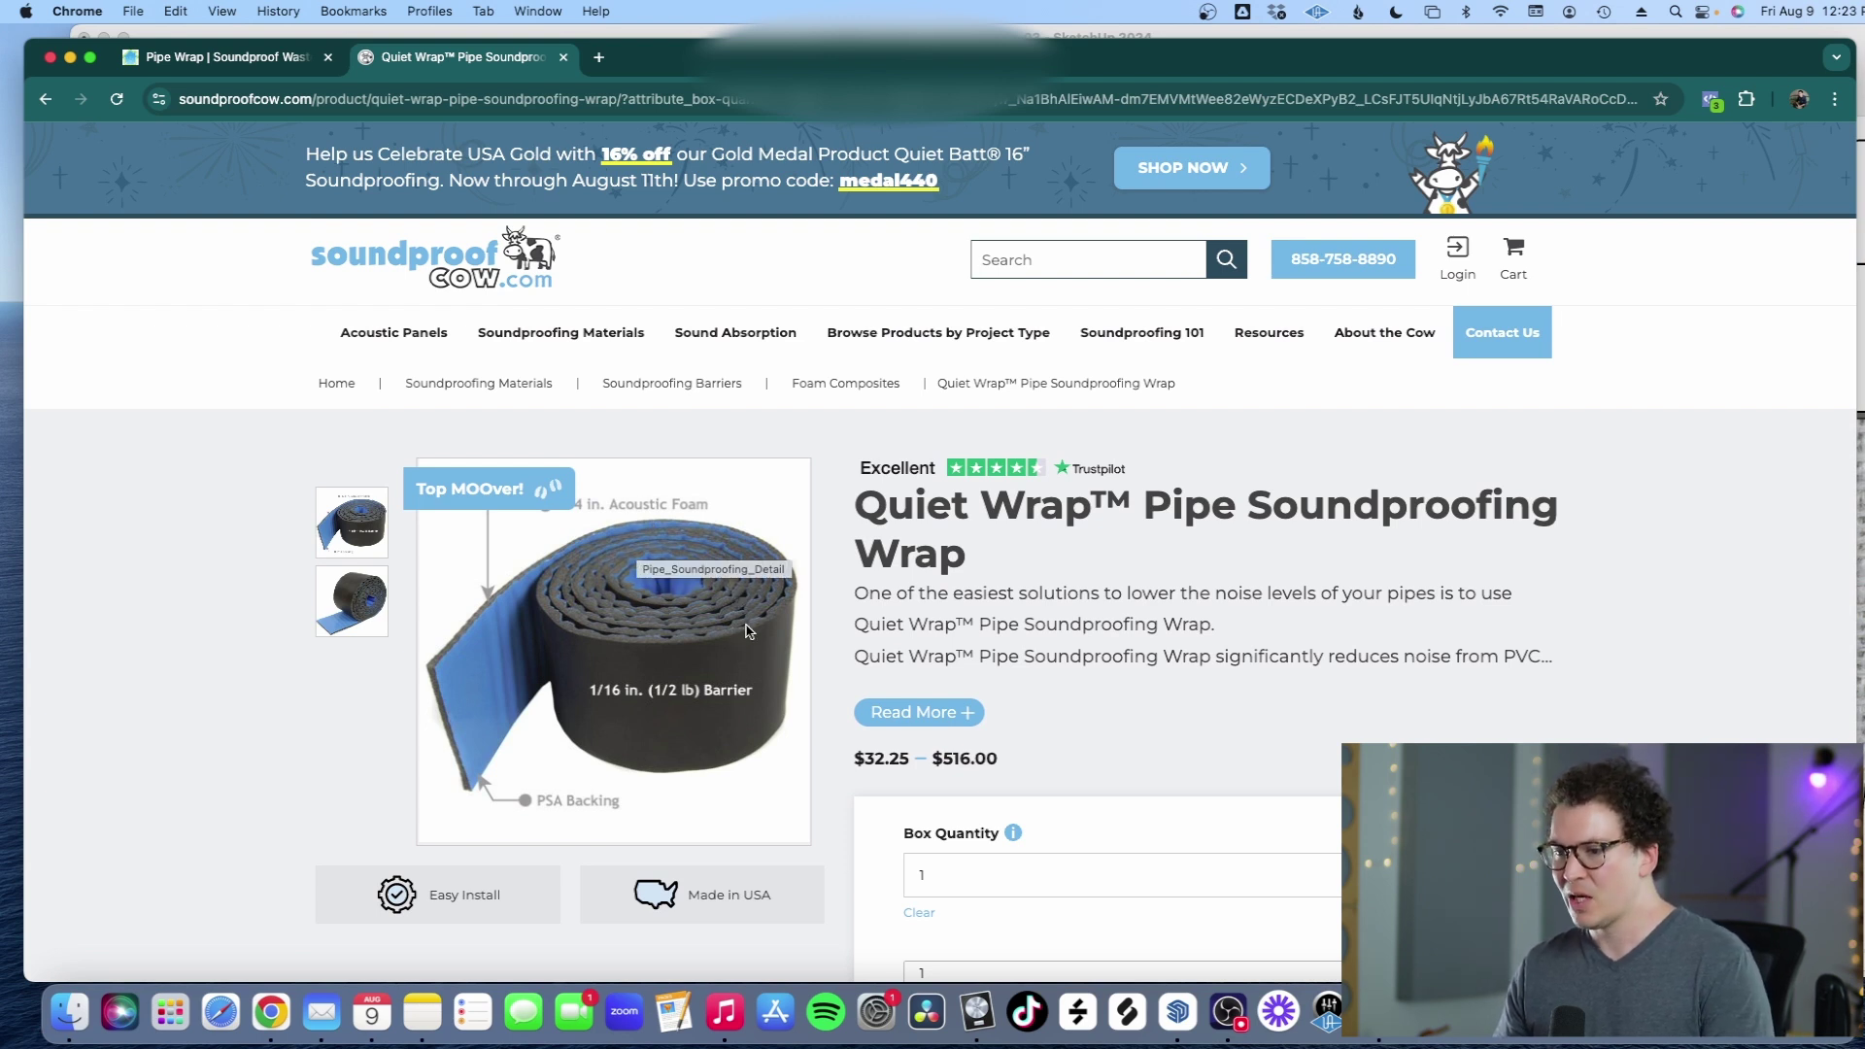
left_click_drag(638, 39, 641, 140)
left_click(637, 45)
mouse_move(978, 491)
left_mouse_down()
mouse_move(1080, 537)
mouse_move(1184, 541)
left_mouse_up()
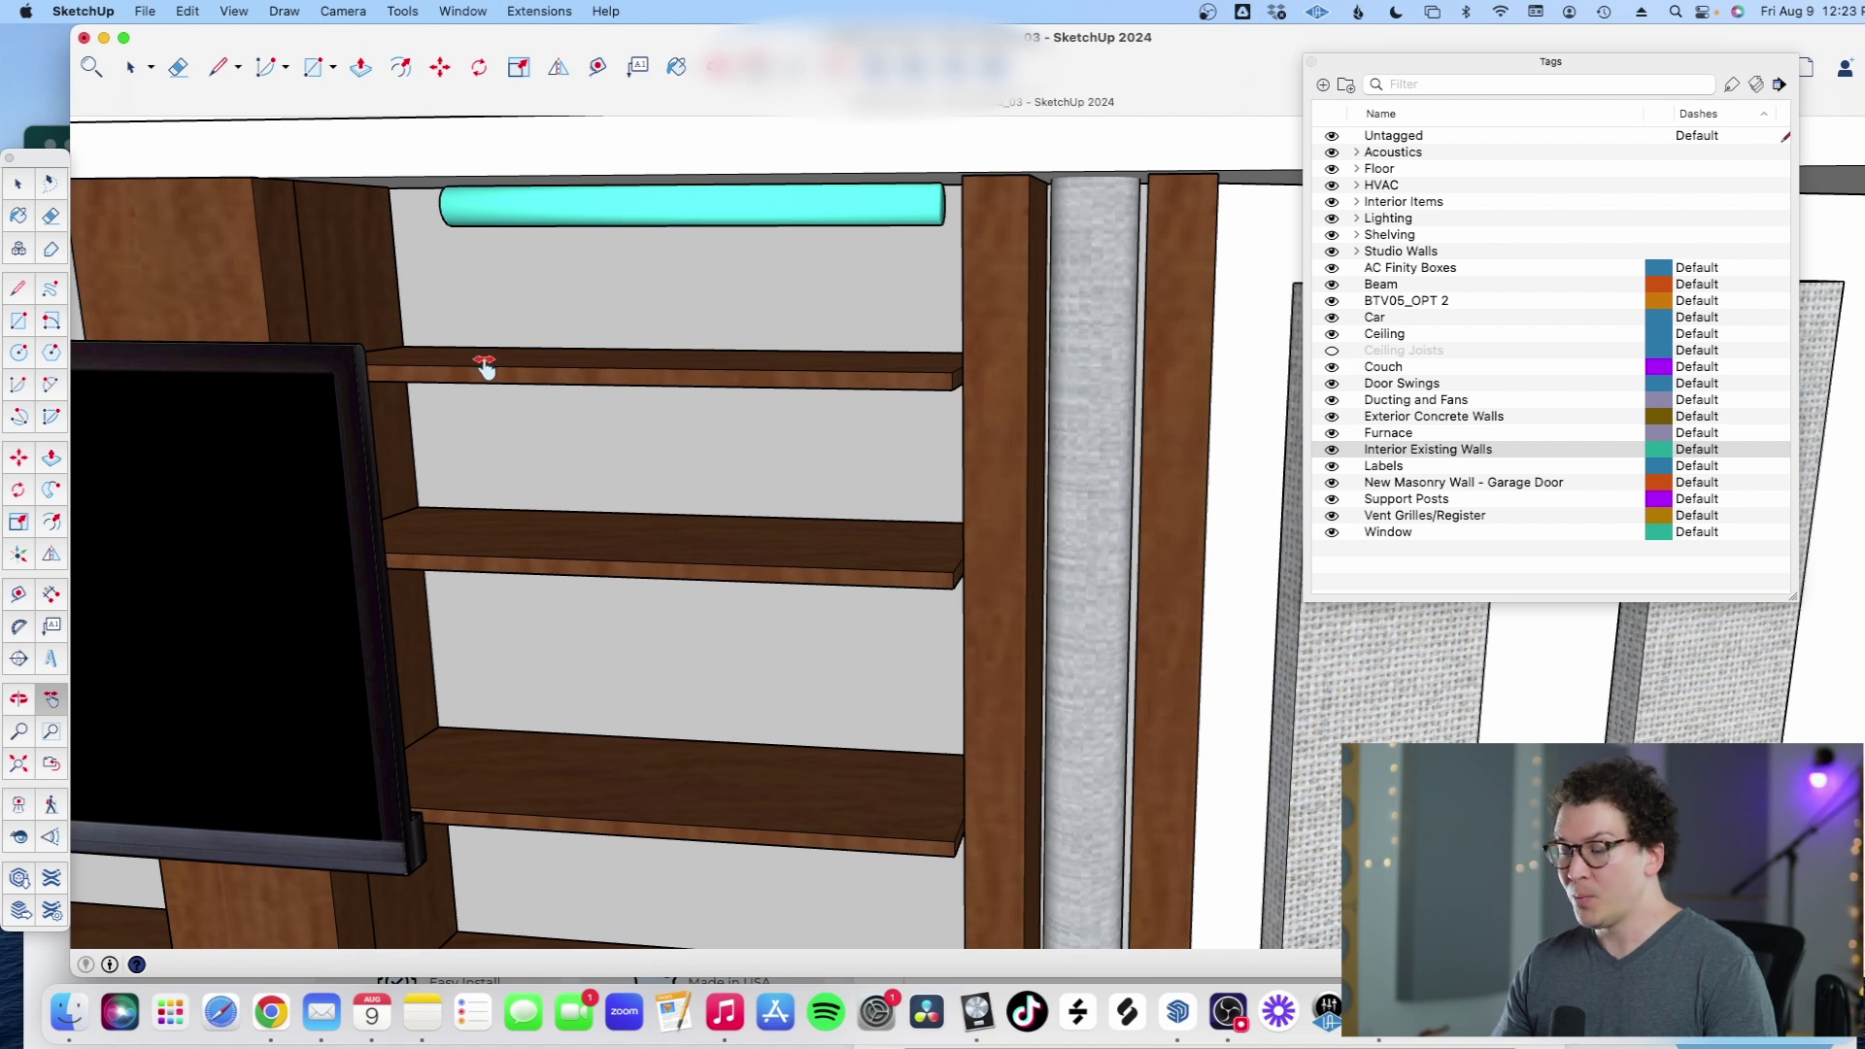
scroll(1166, 497, "up", 3)
key("t")
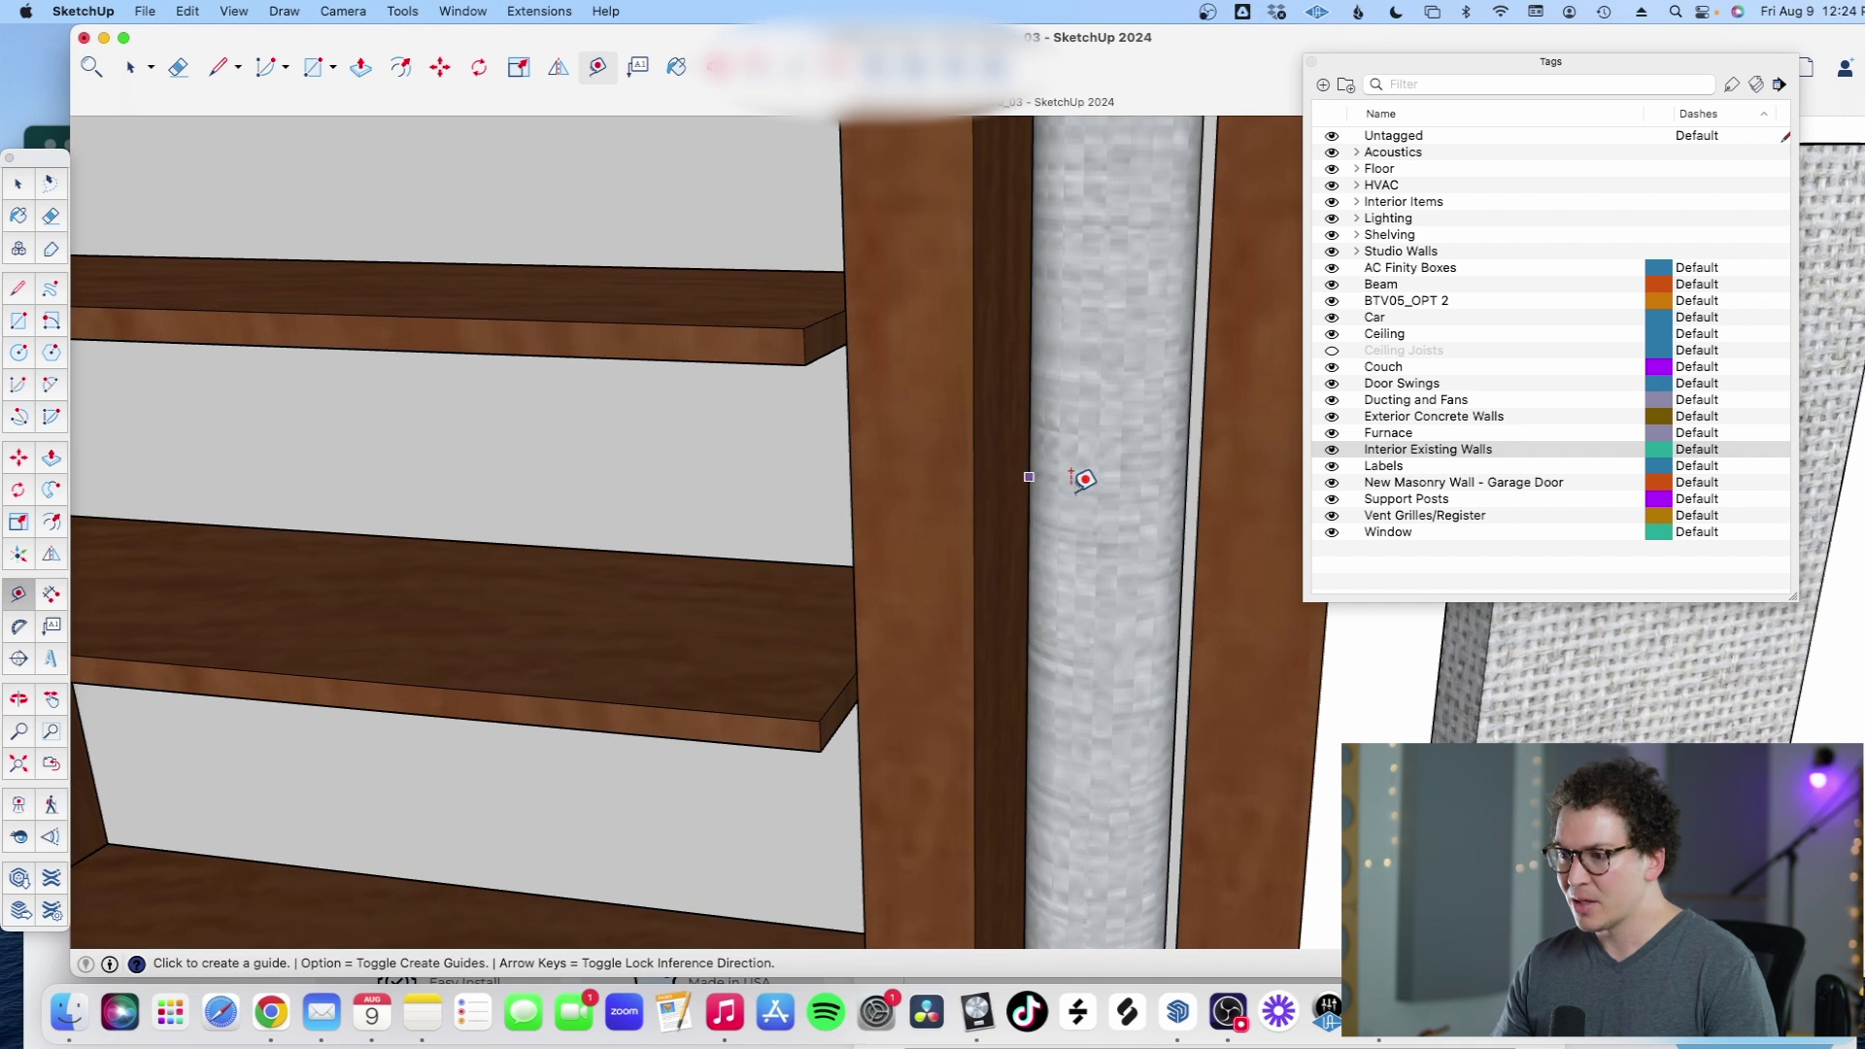
key("o")
left_click_drag(1082, 478, 1092, 497)
key("t")
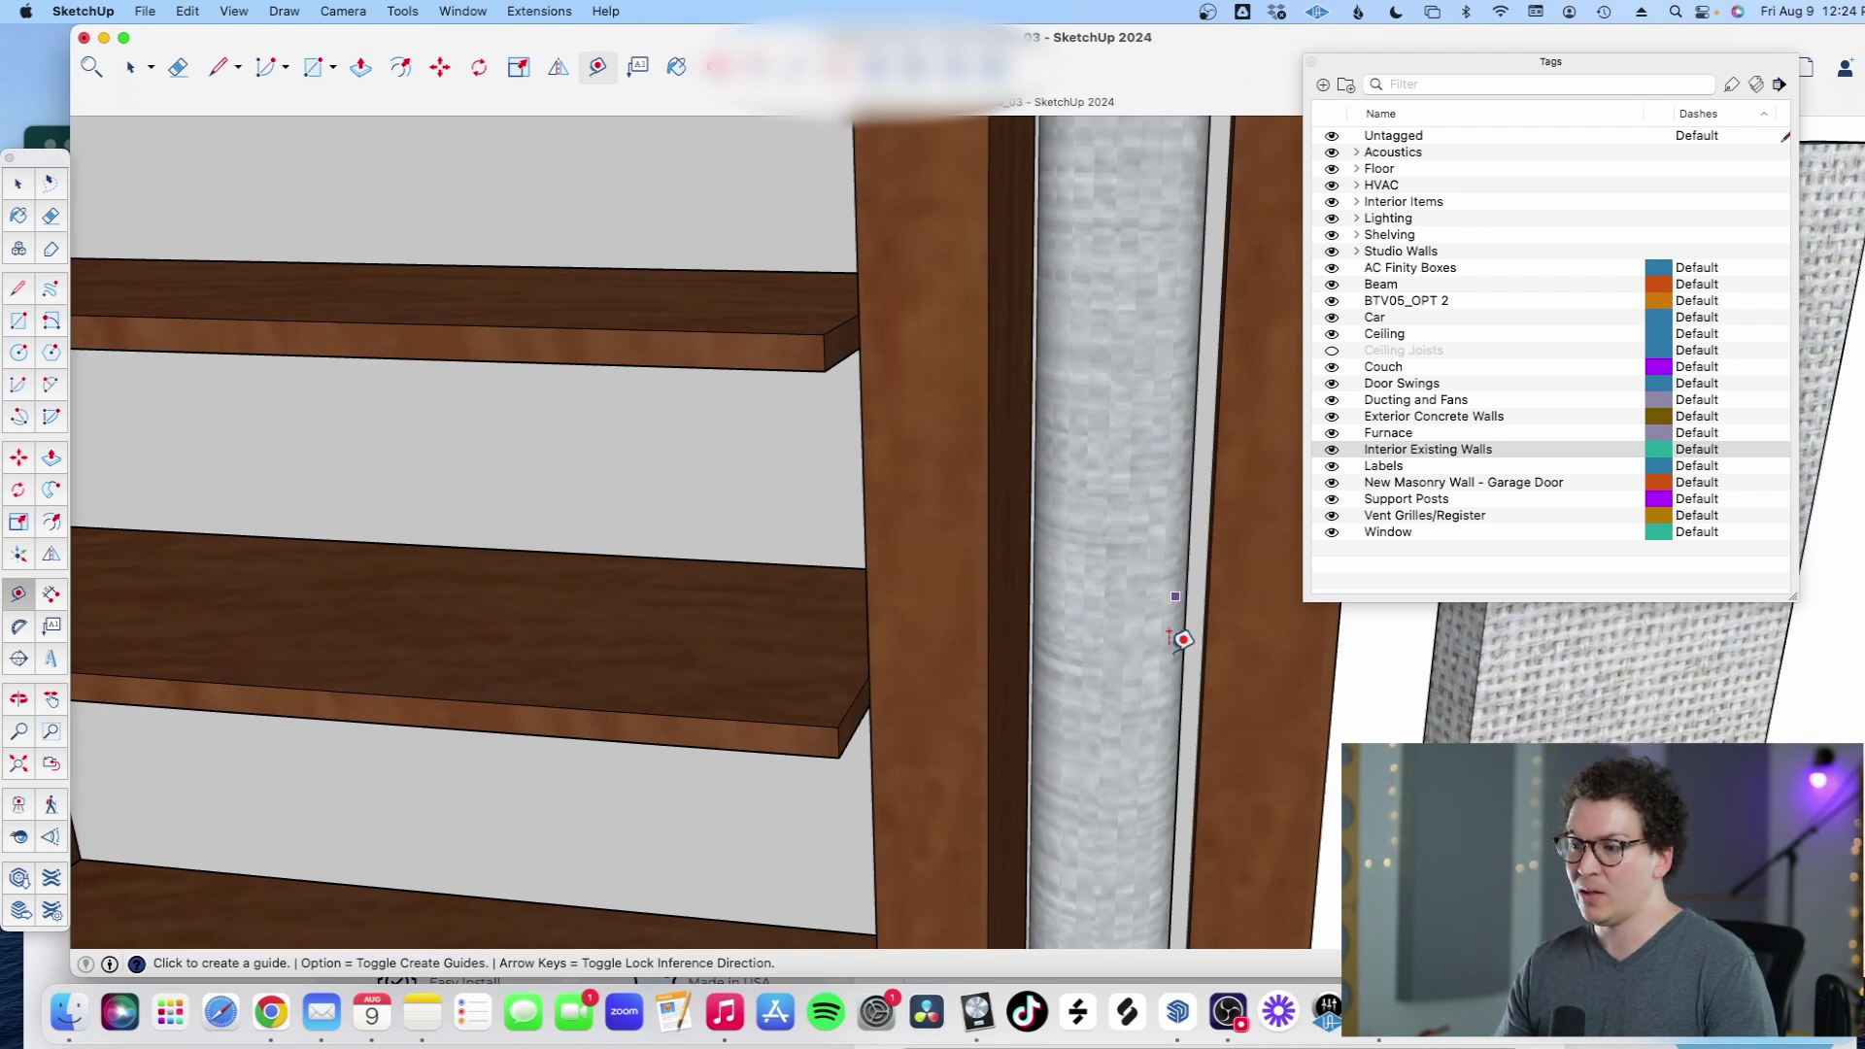
key("h")
left_click_drag(1064, 600, 1023, 550)
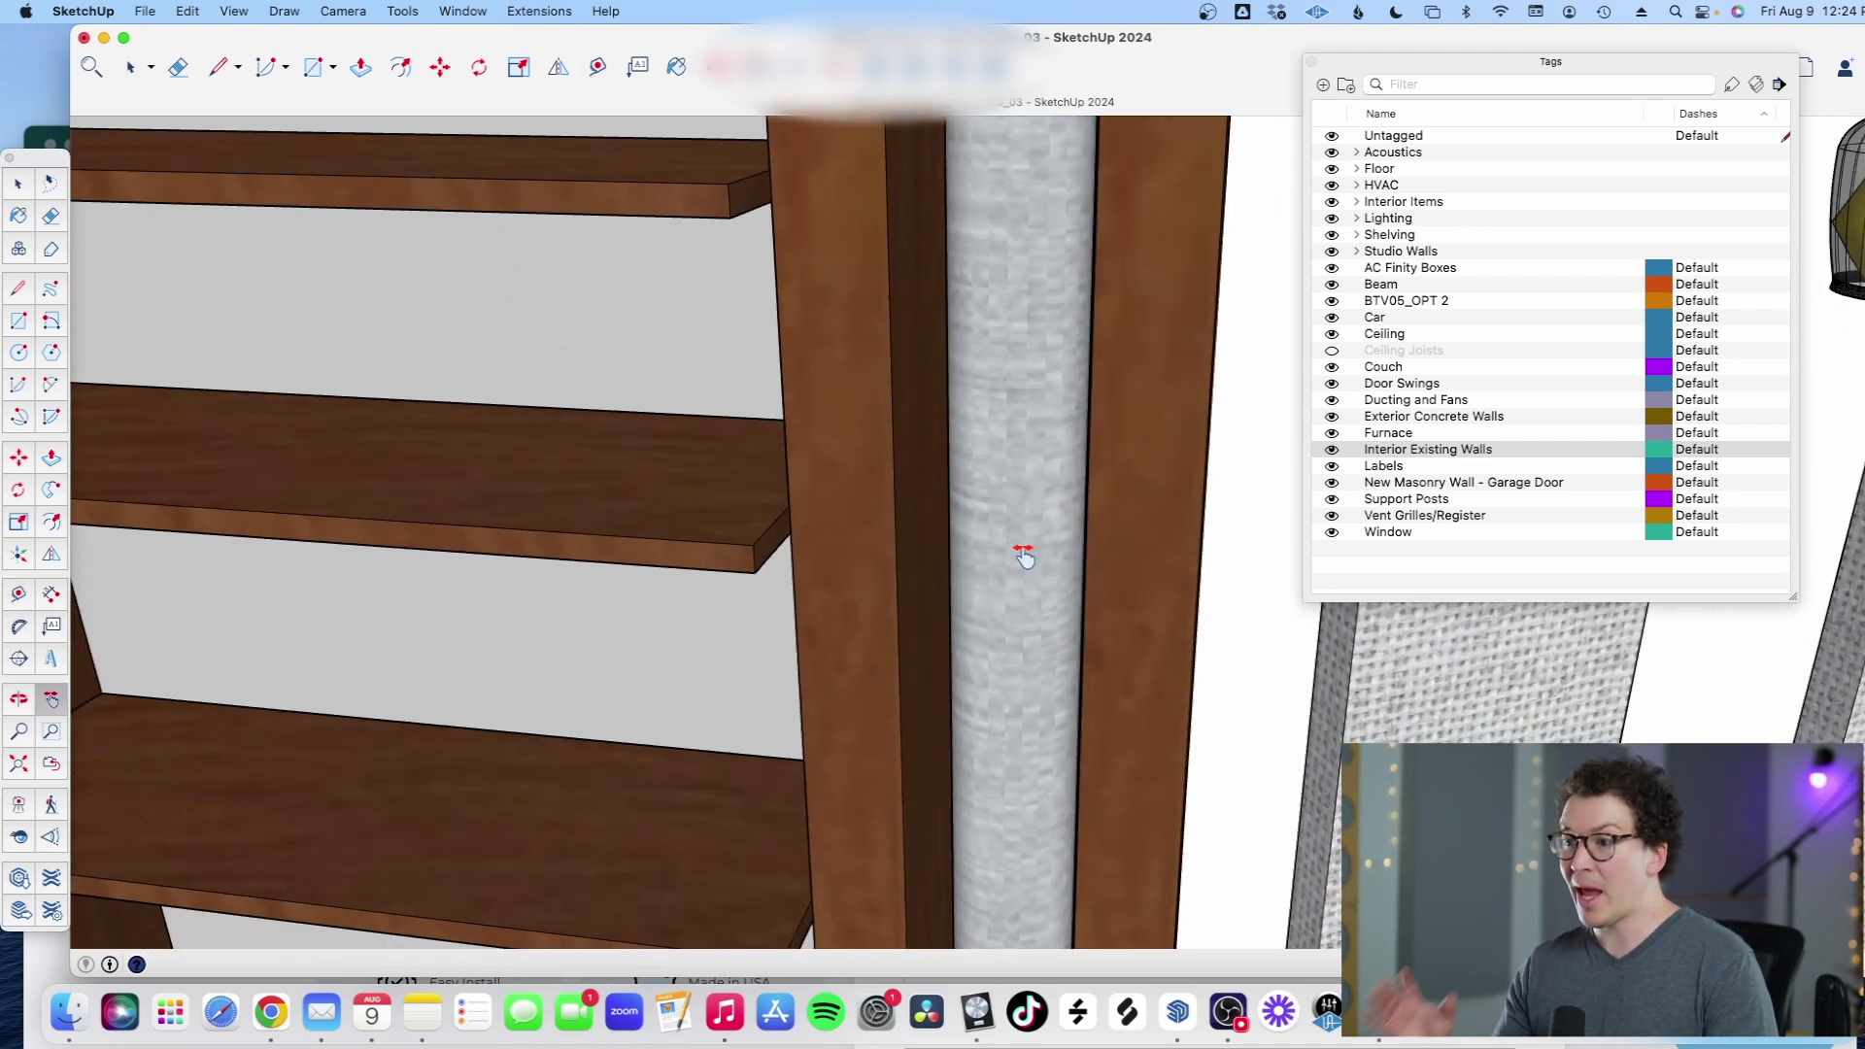
key("o")
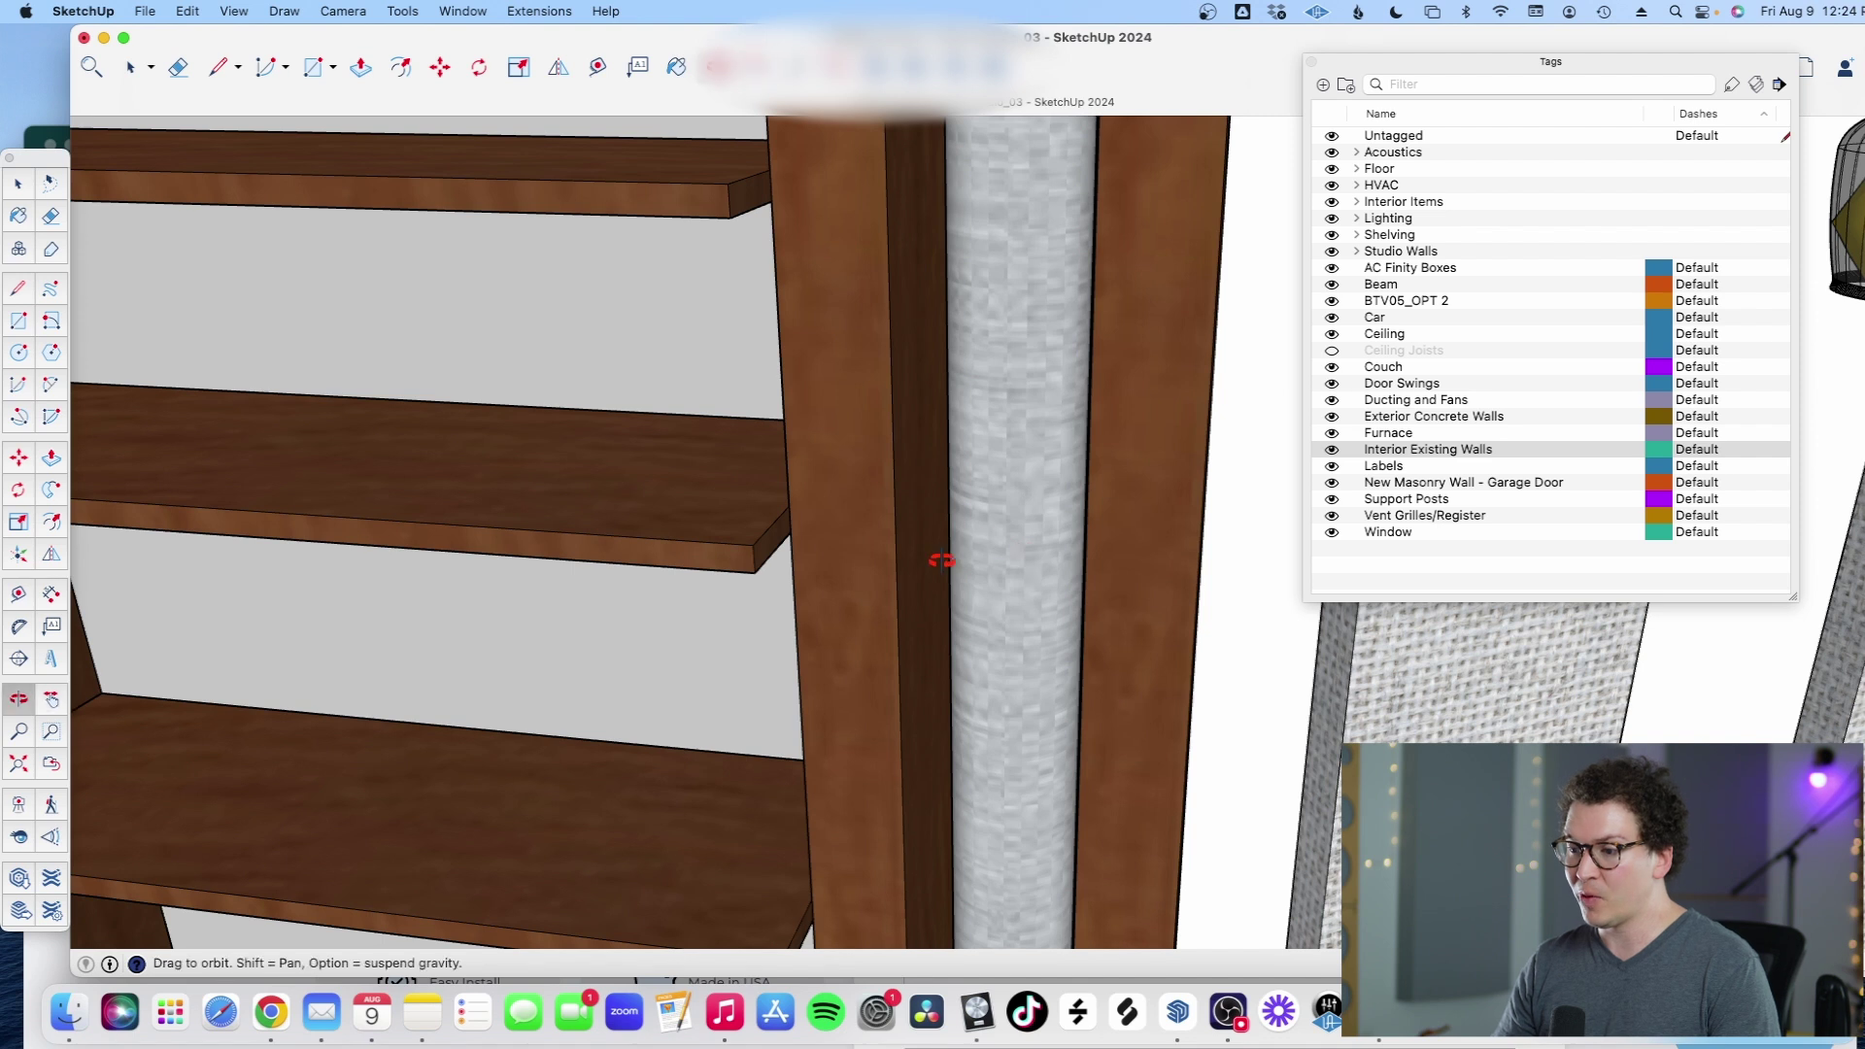
left_click_drag(942, 556, 1116, 576)
key("h")
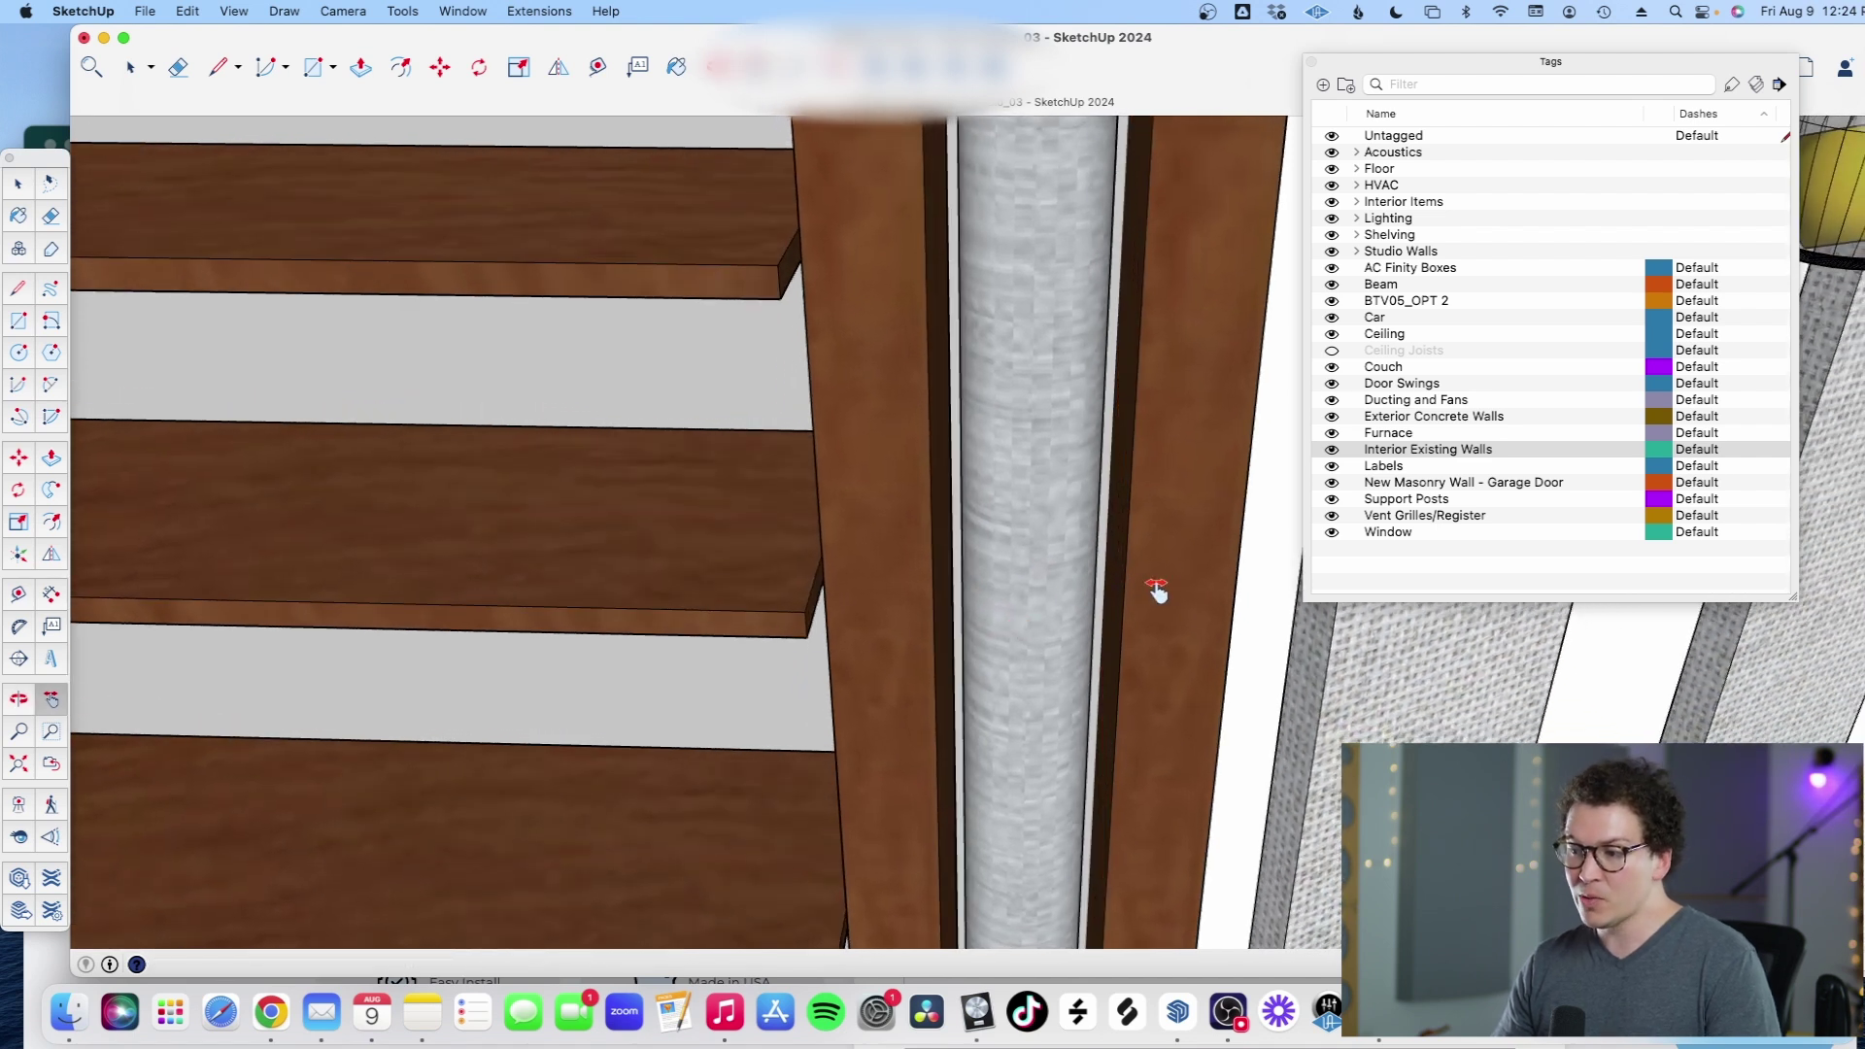
key("t")
left_click(1129, 575)
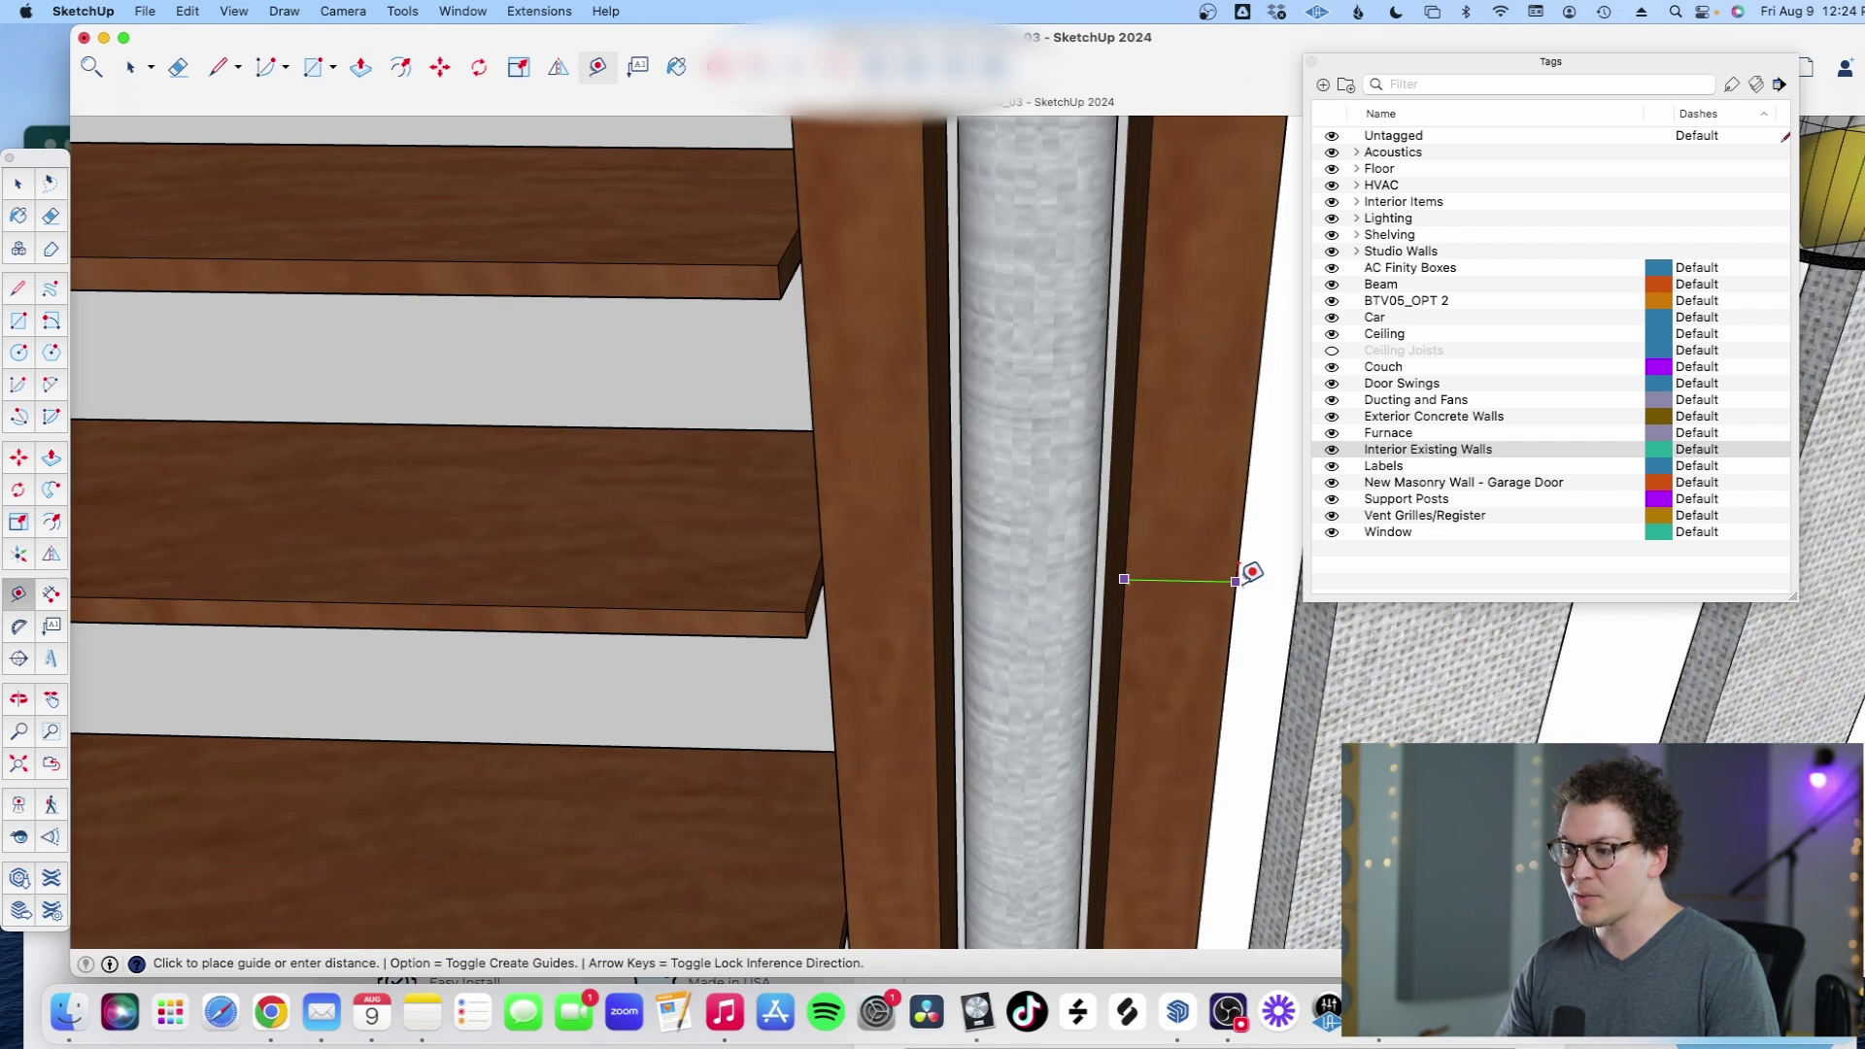
key("space")
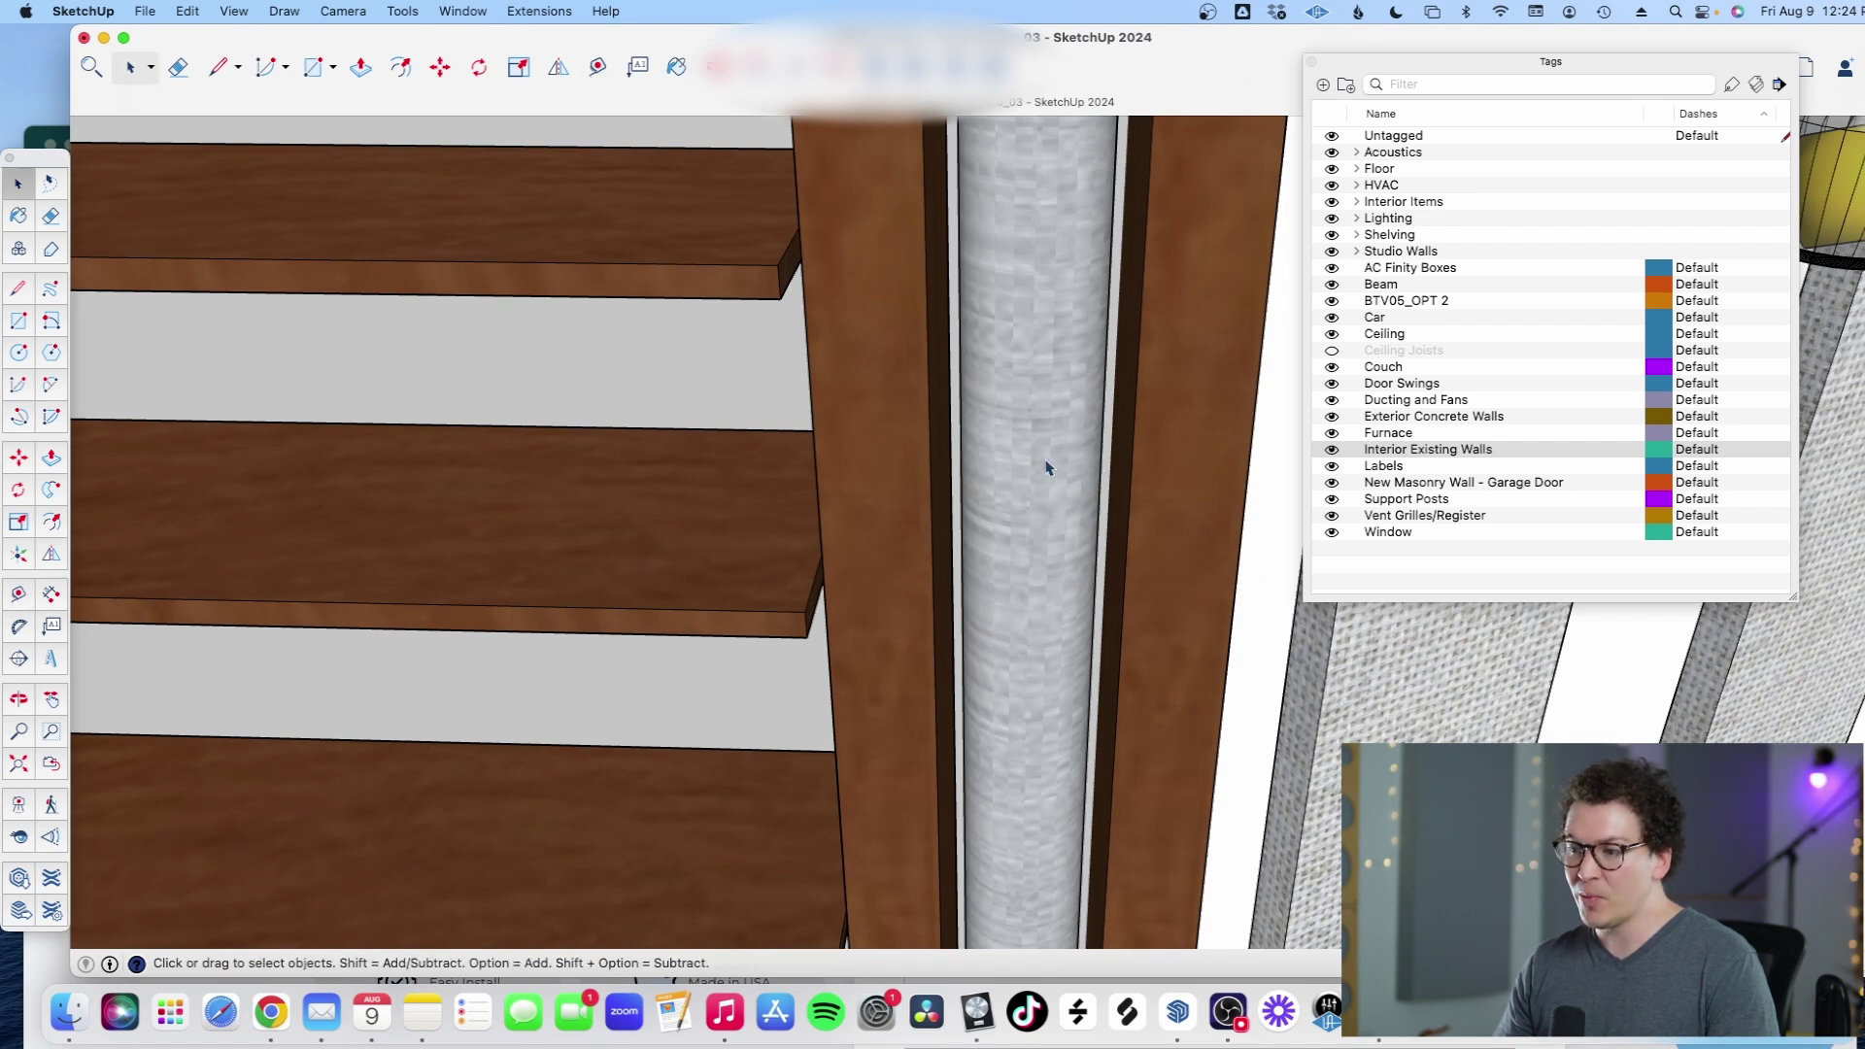
key("t")
left_click(1129, 504)
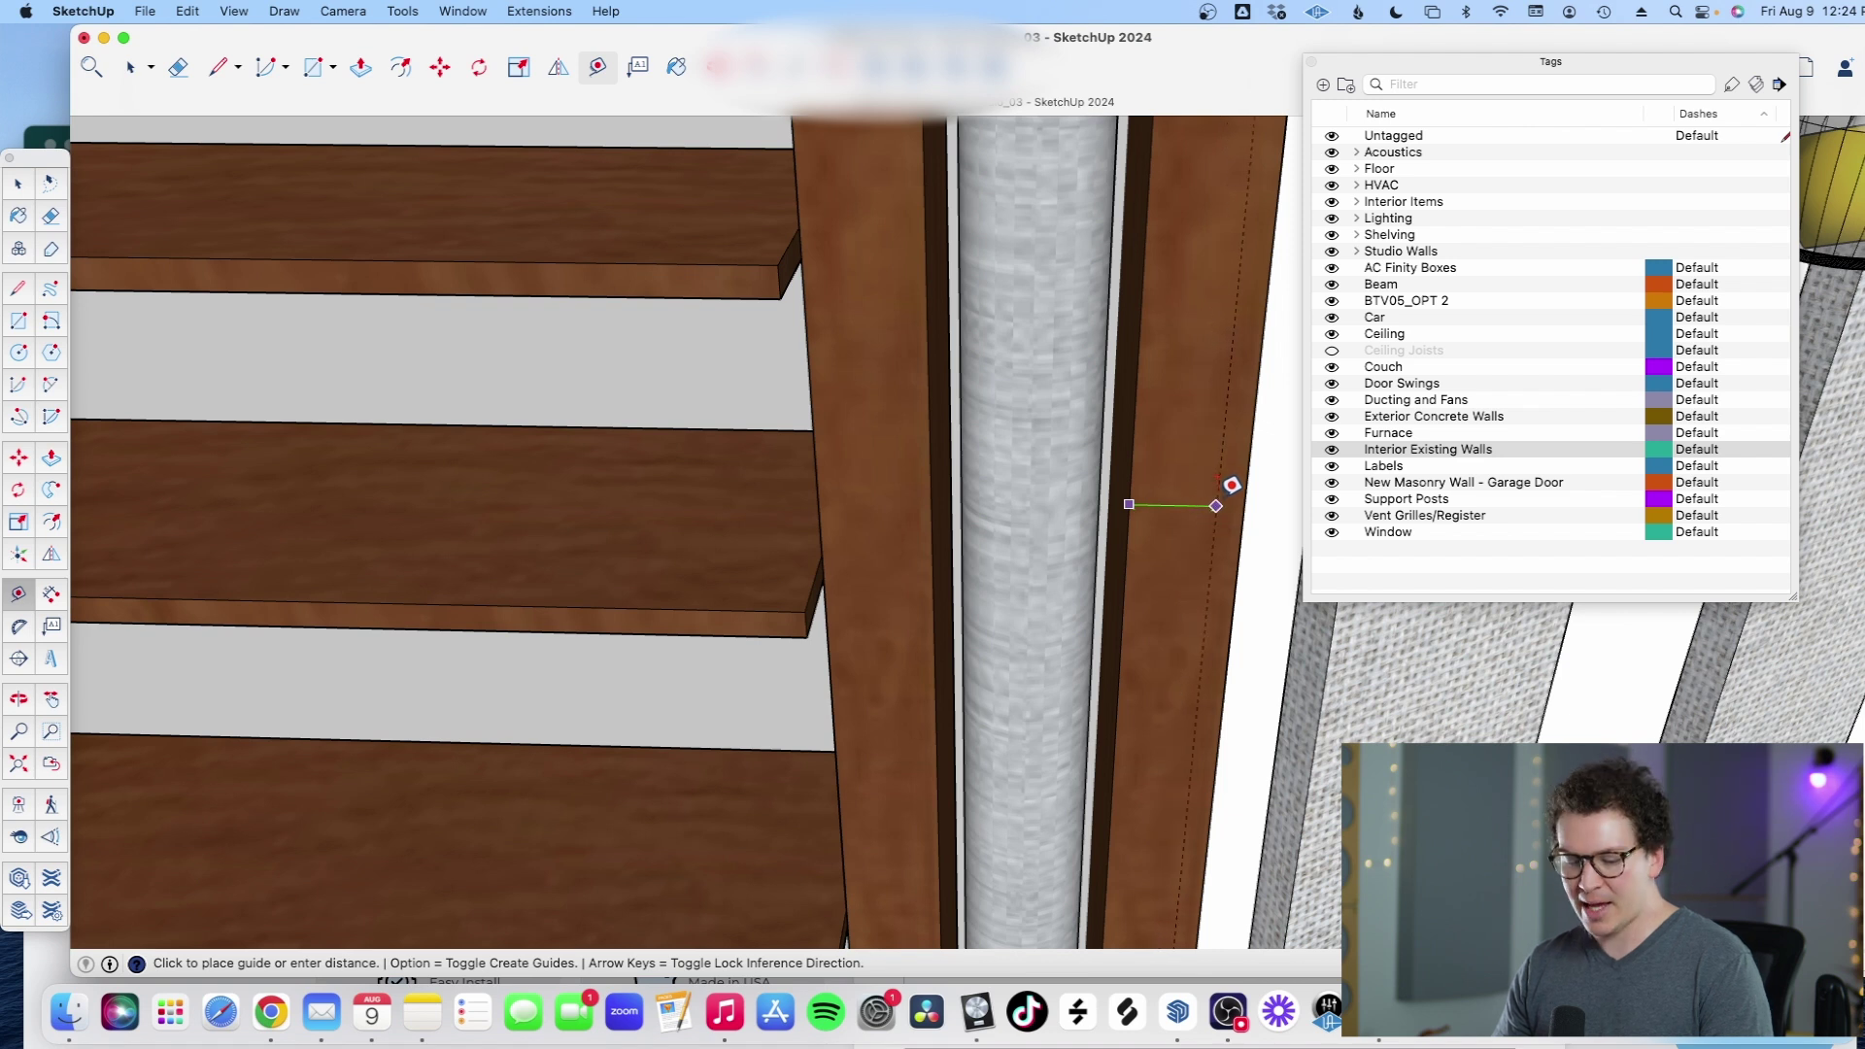
key("Escape")
left_click(1245, 494)
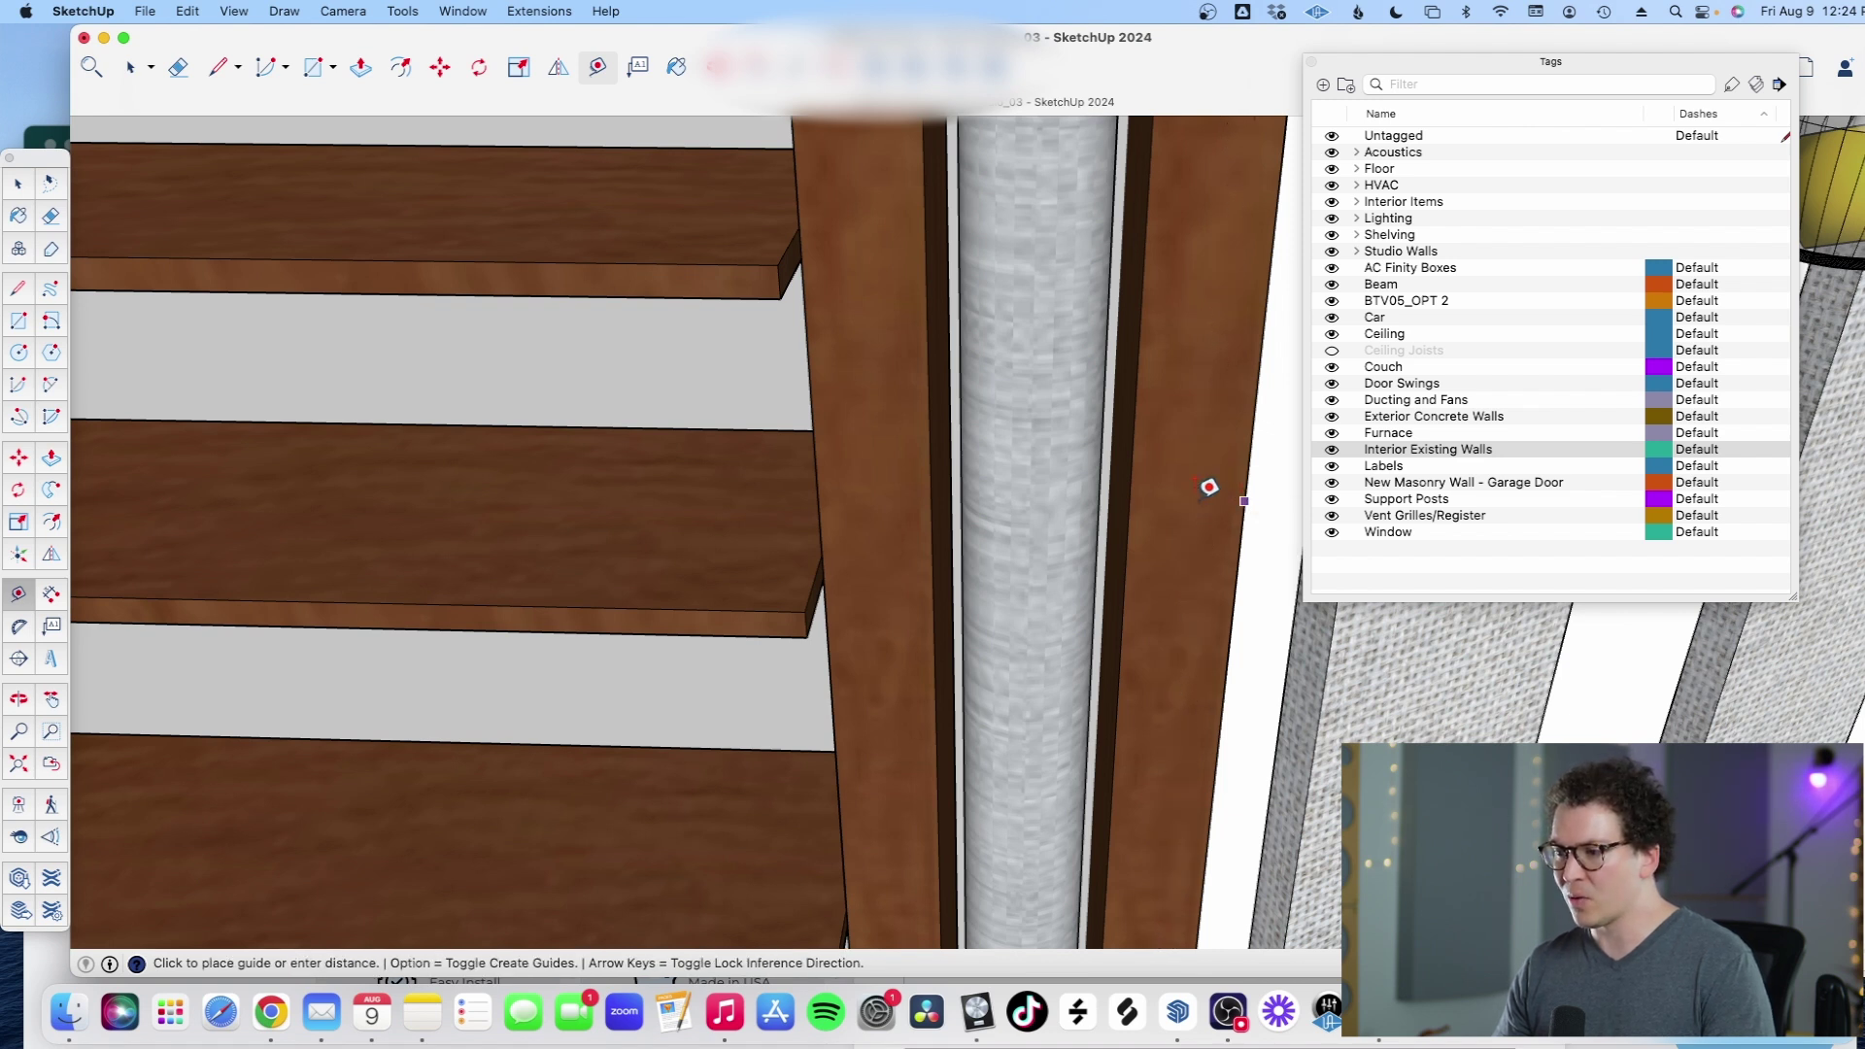
key("Escape")
left_click_drag(1160, 530, 954, 531)
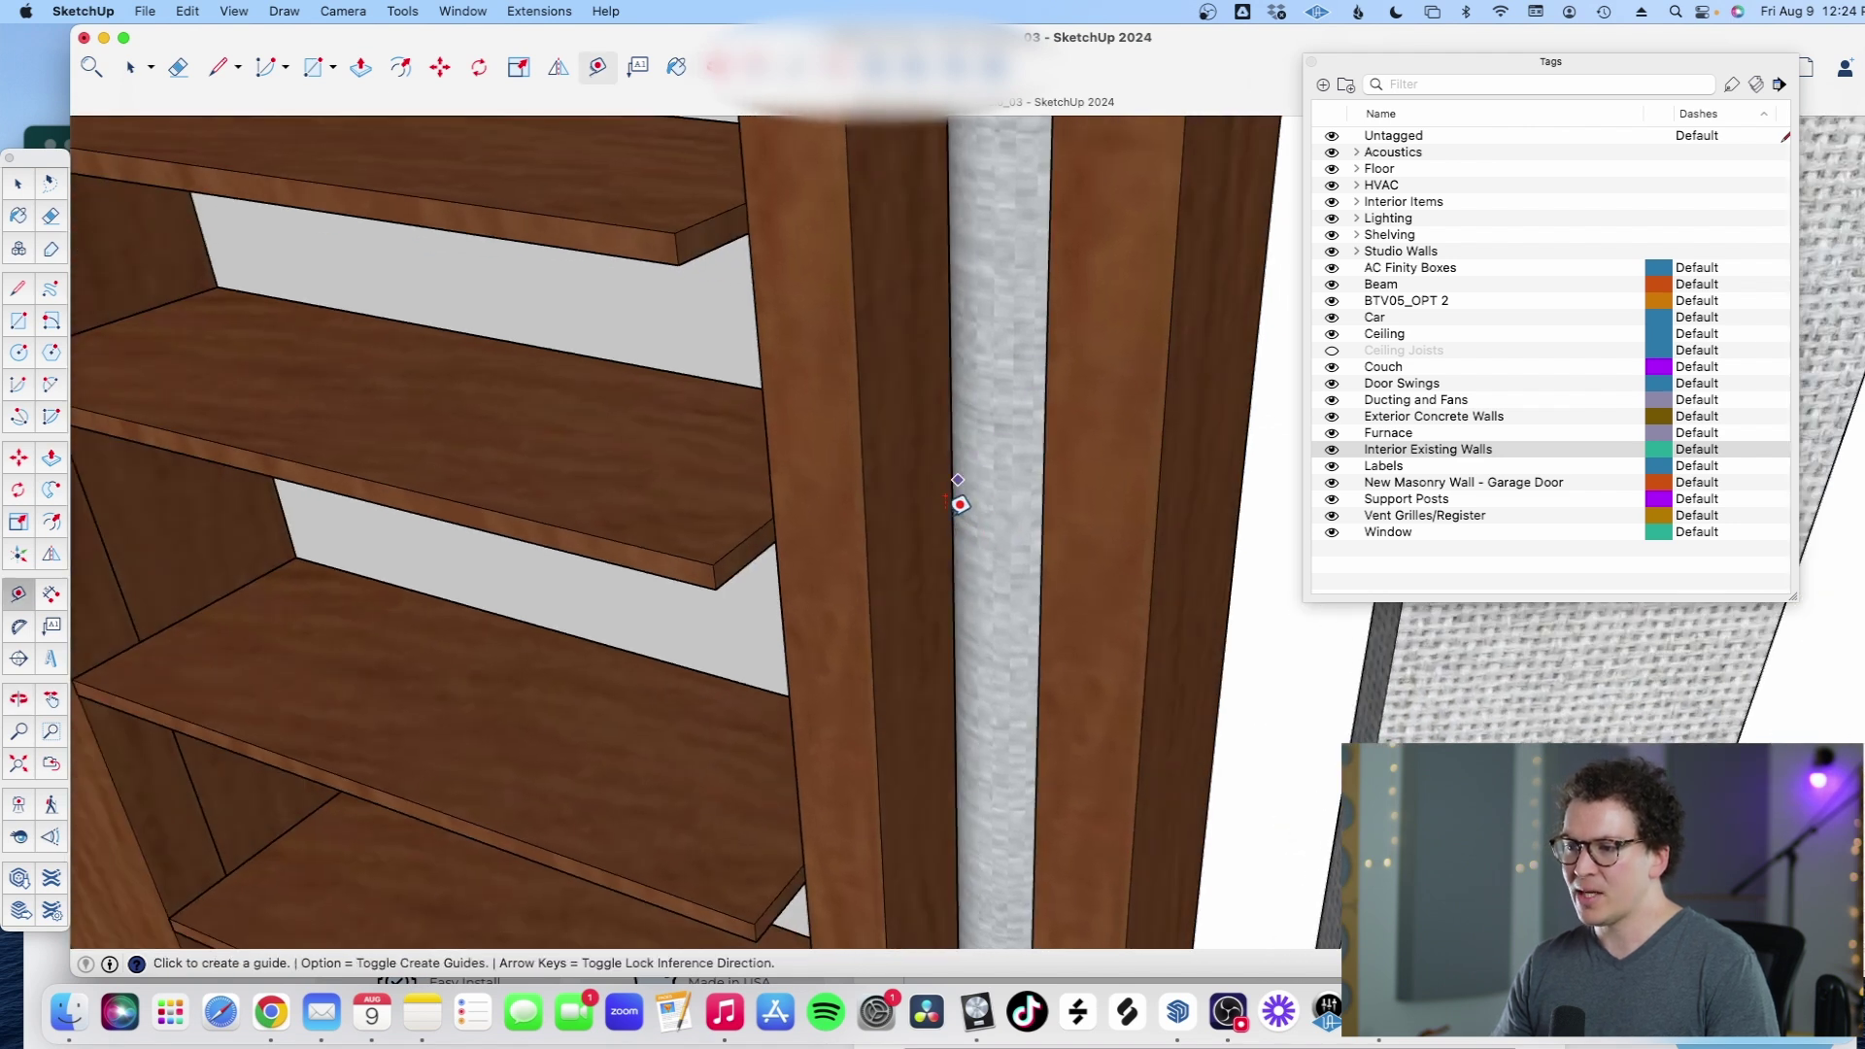
scroll(954, 505, "down", 3)
key("h")
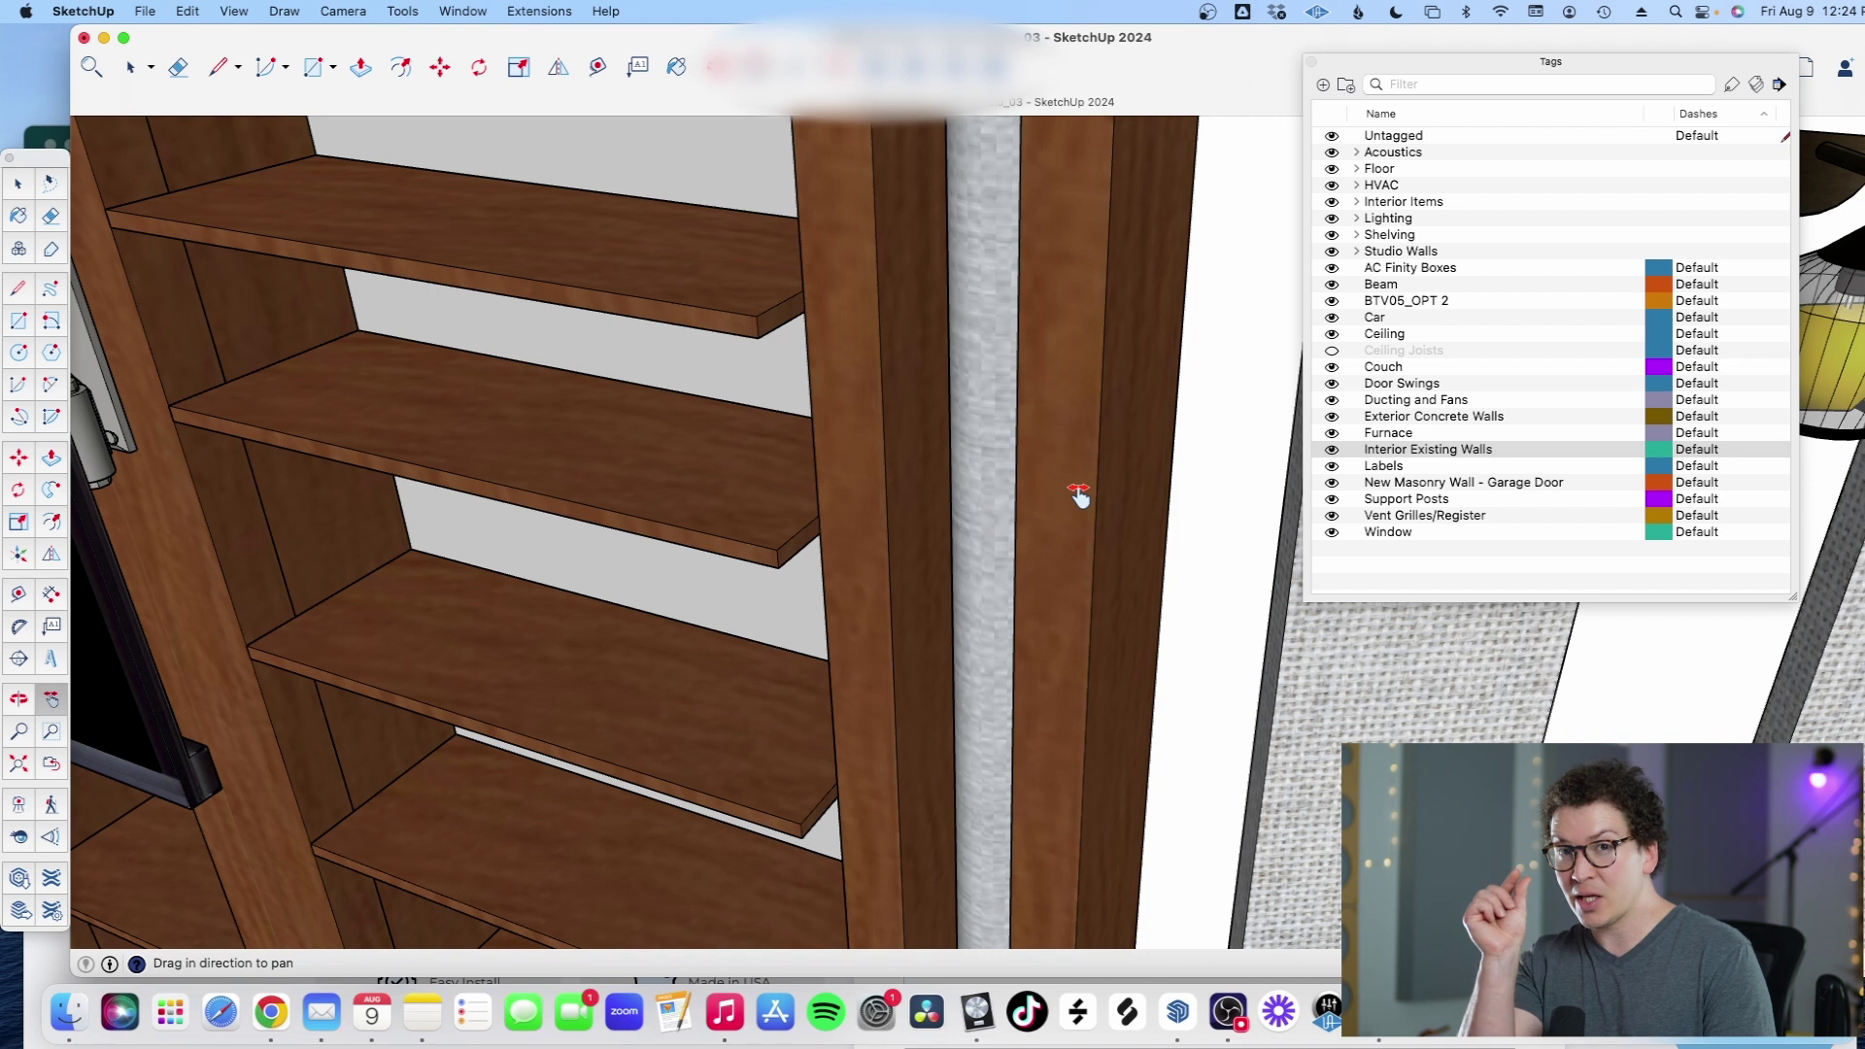
scroll(1078, 493, "up", 1)
left_click_drag(1078, 494, 1072, 602)
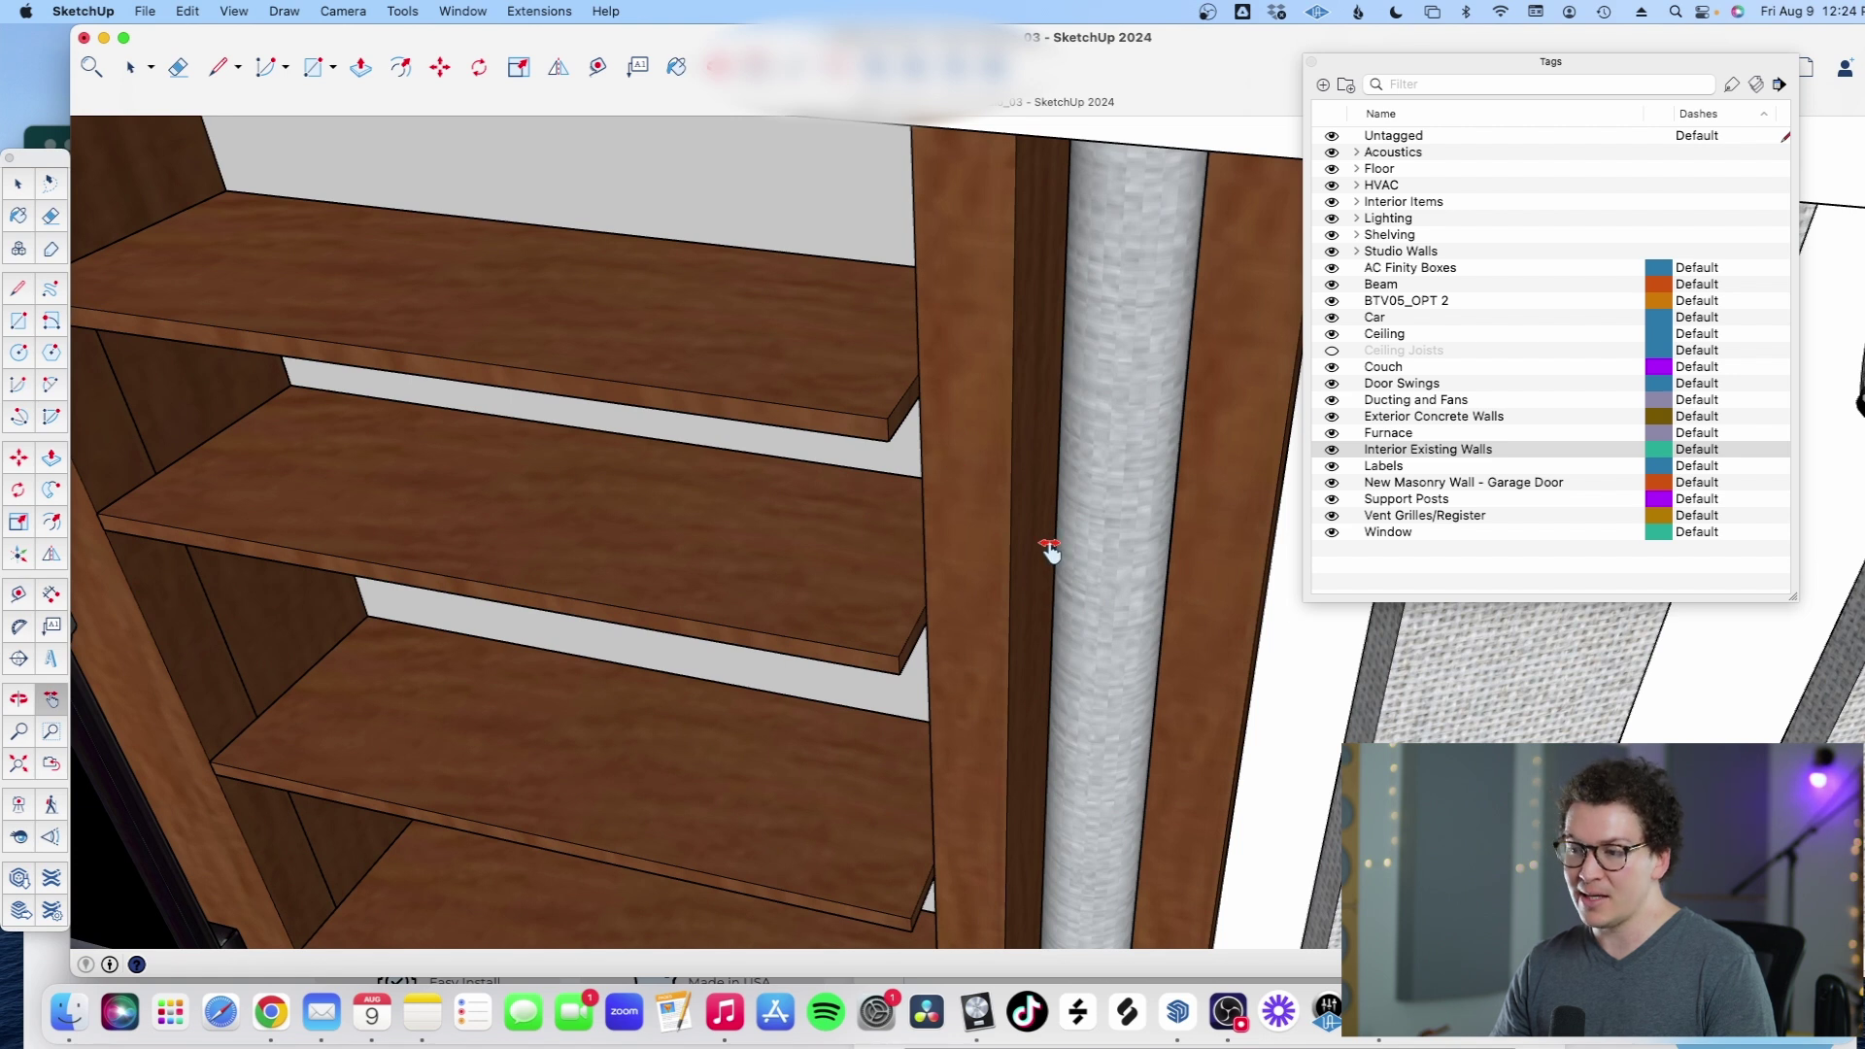
left_click_drag(1040, 541, 885, 554)
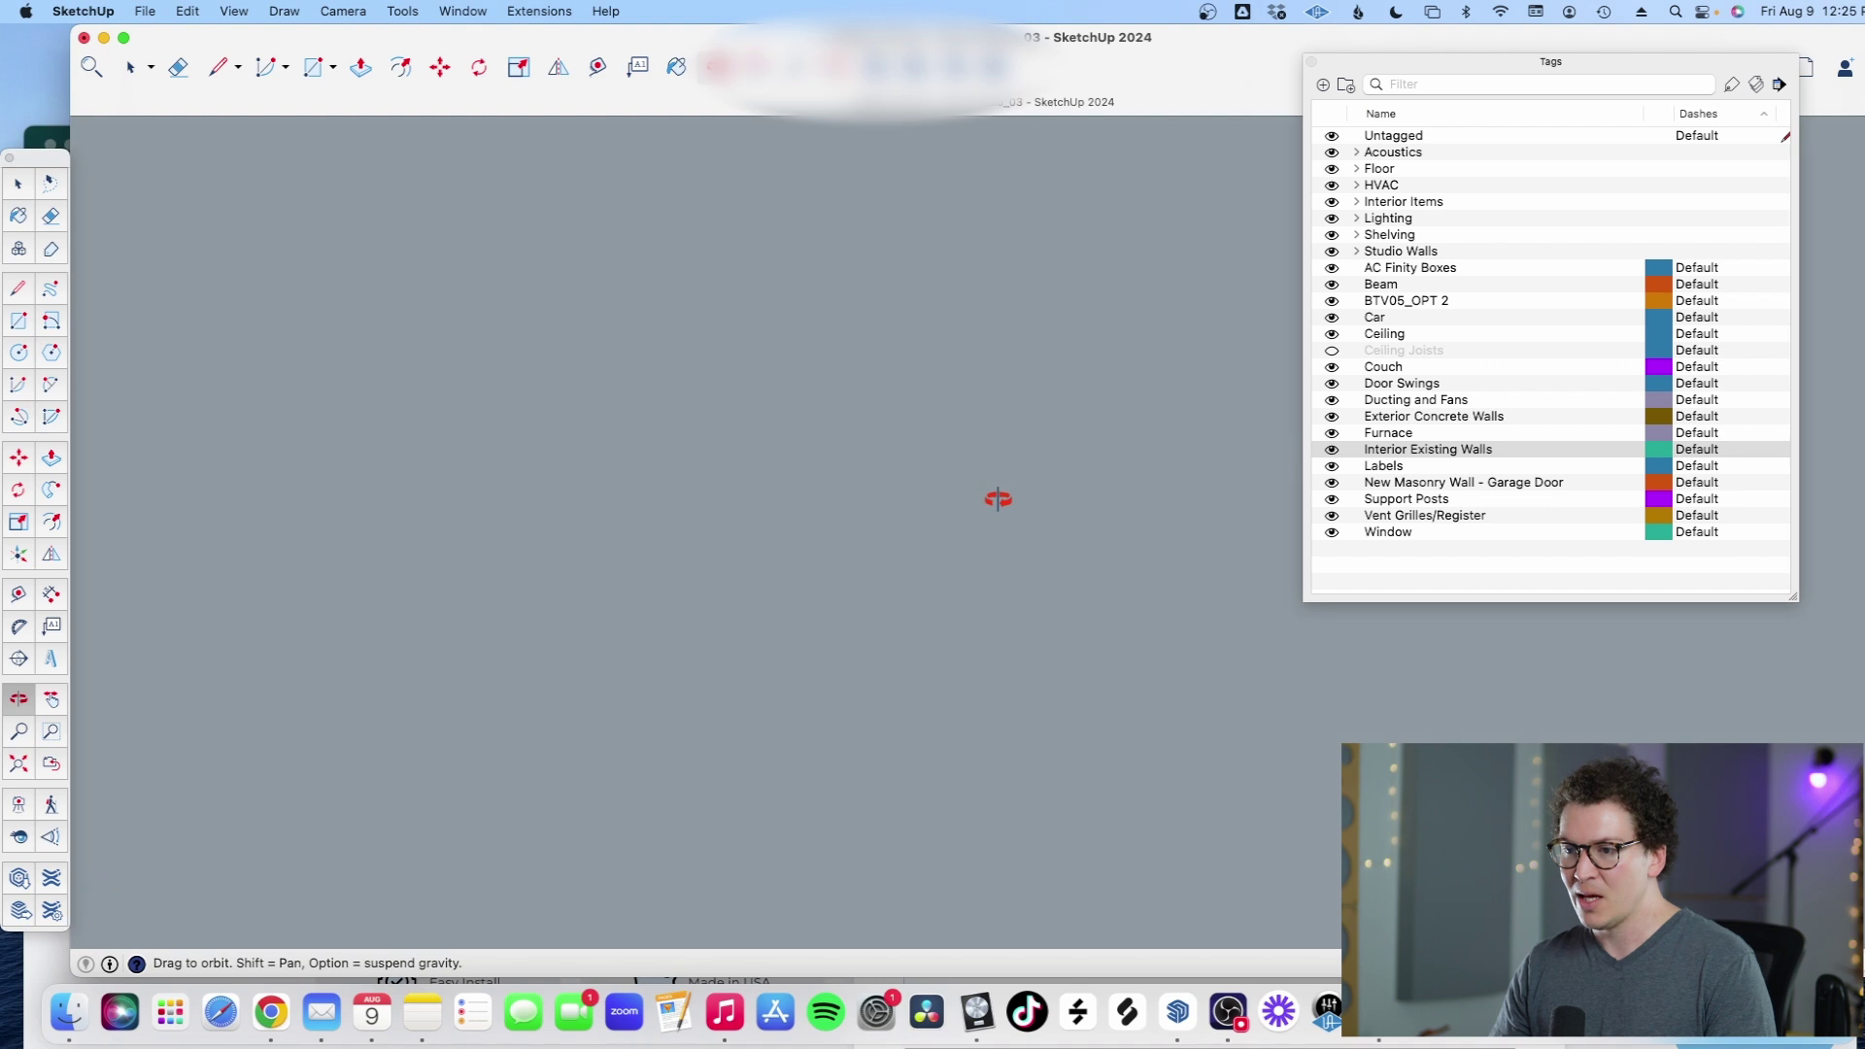
left_click_drag(997, 499, 648, 670)
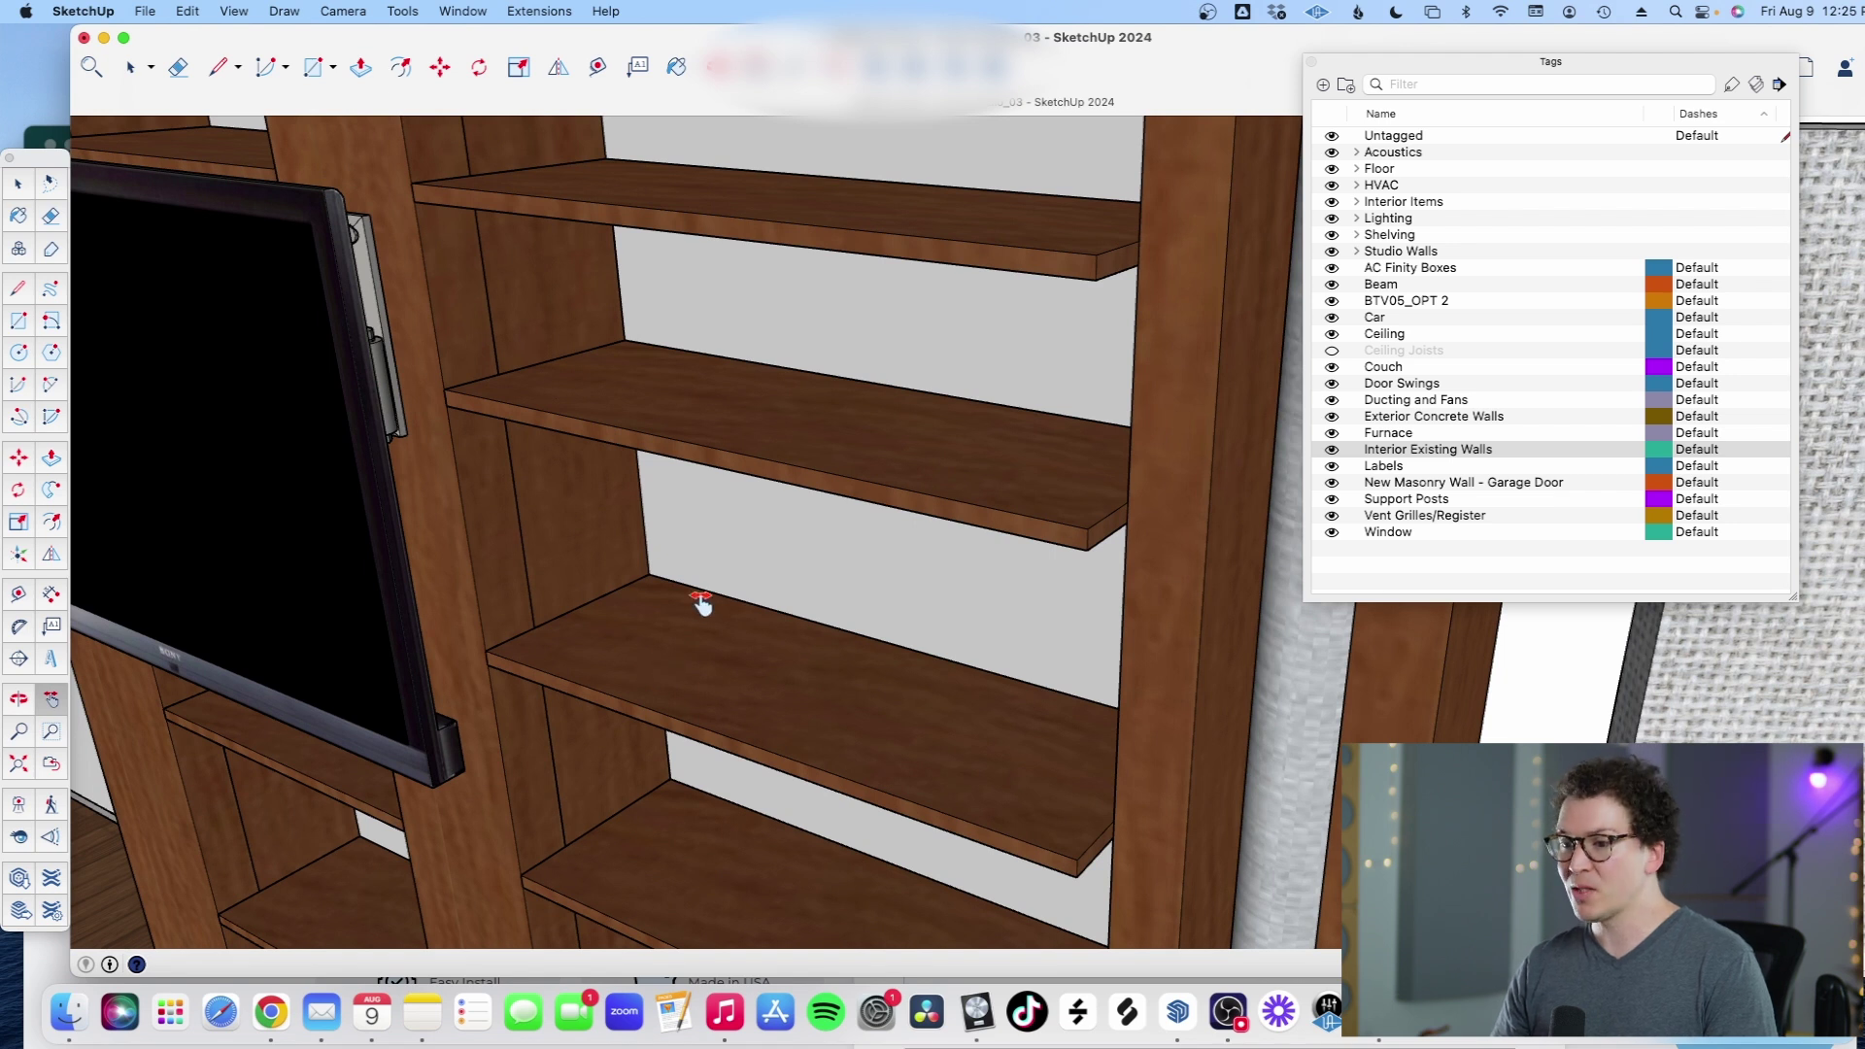
left_click_drag(708, 597, 724, 604)
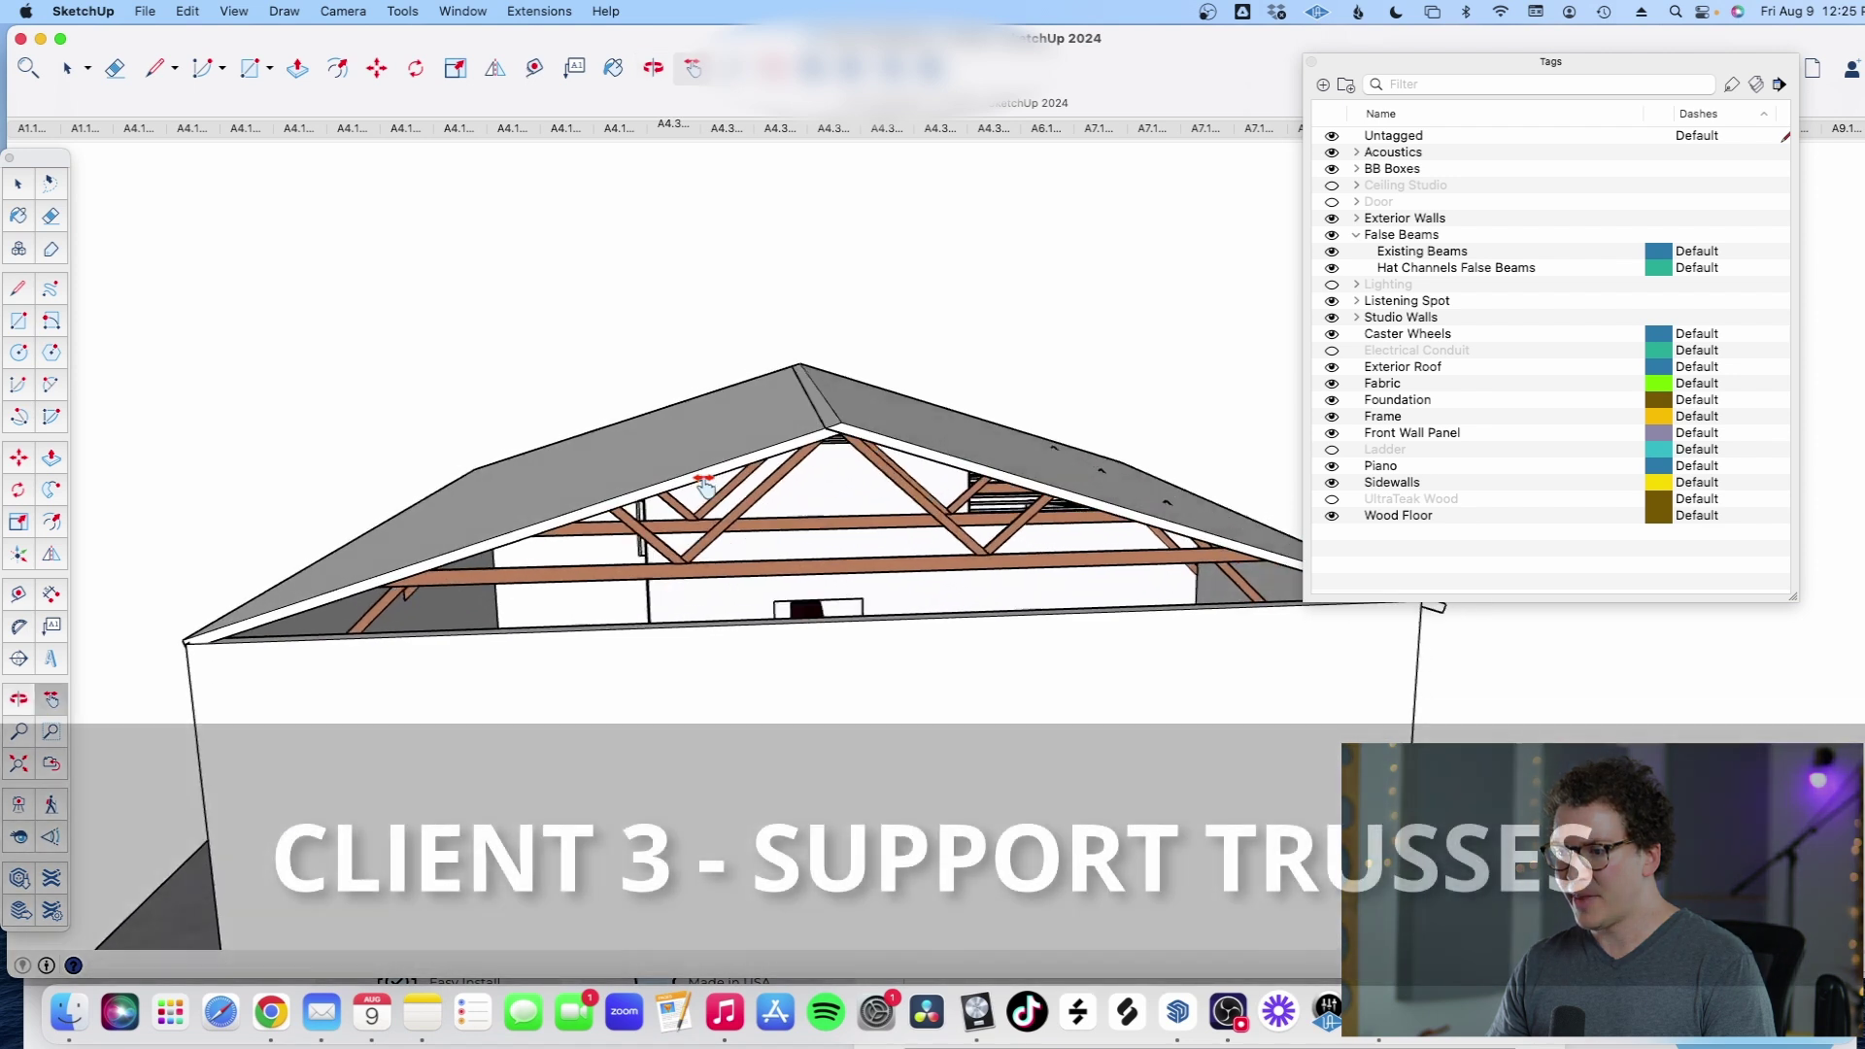
Step: Orbit around the Client 3 truss house to view its sides, roof slopes and gable wall
left_click_drag(848, 554, 699, 534)
scroll(668, 599, "down", 3)
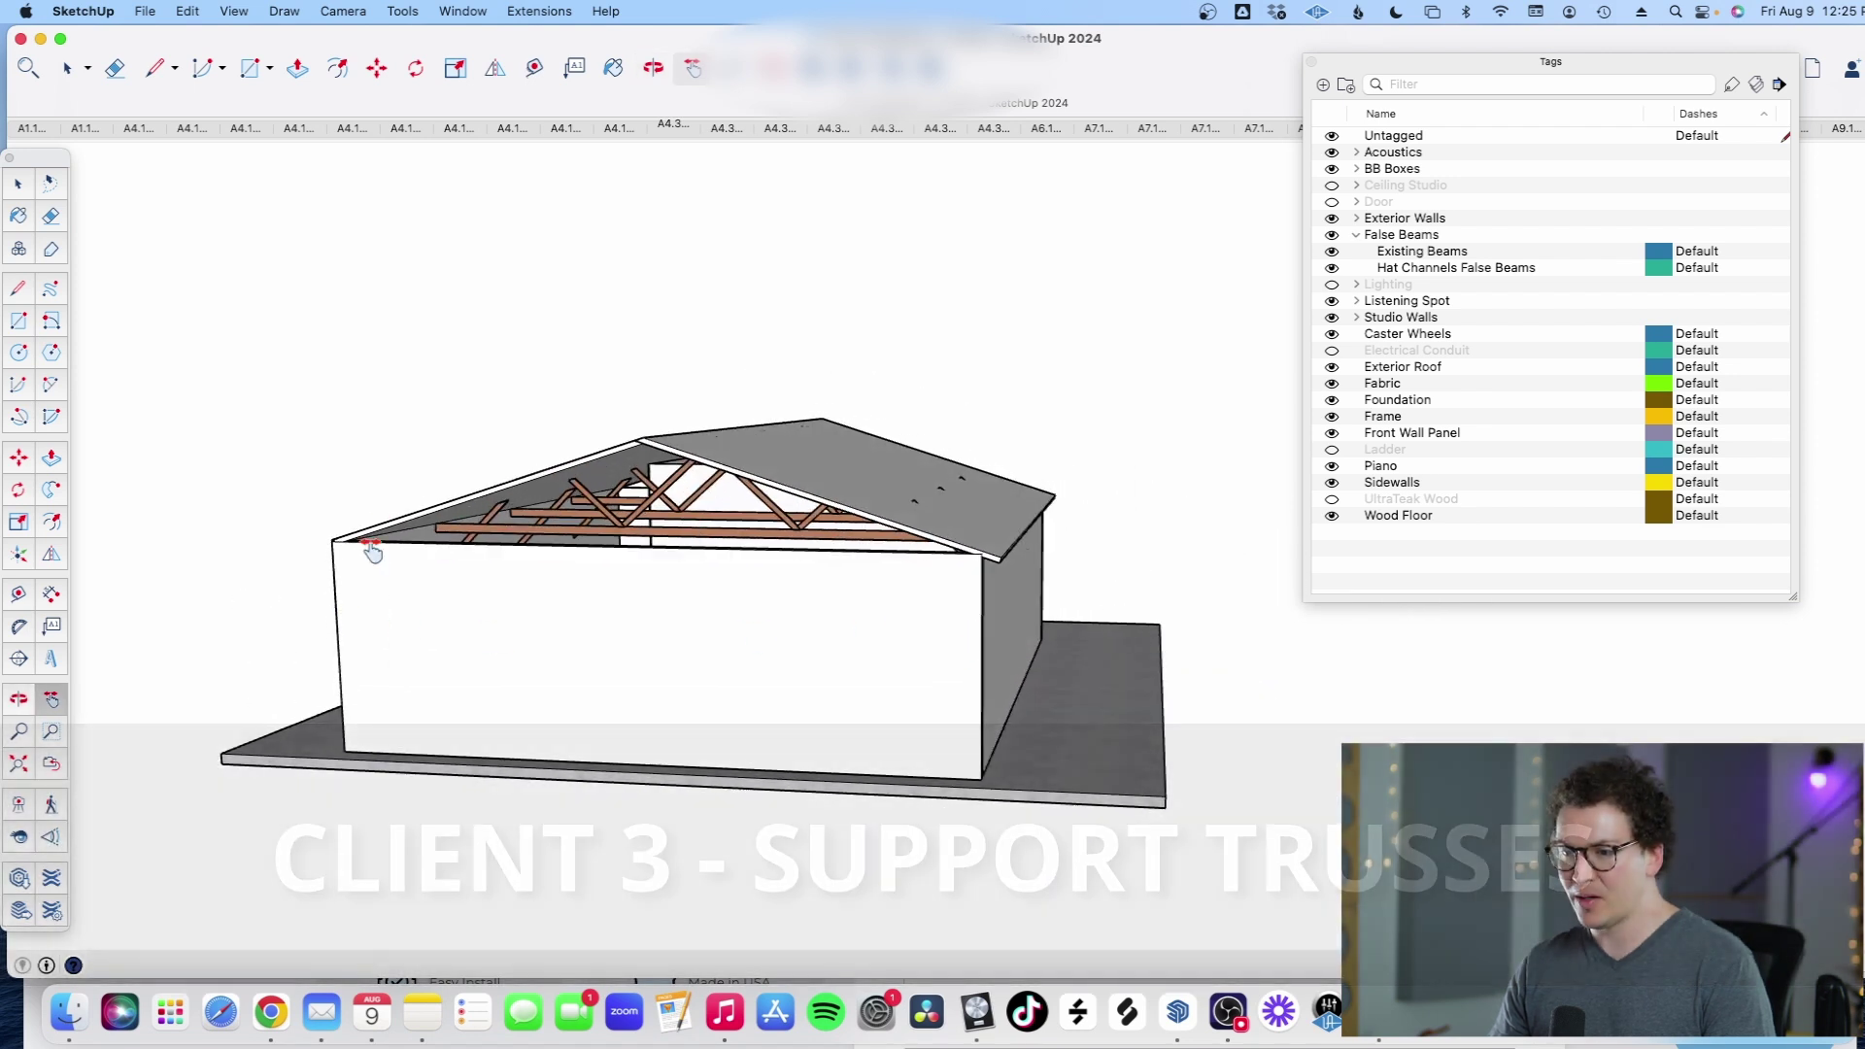
left_click_drag(979, 583, 930, 615)
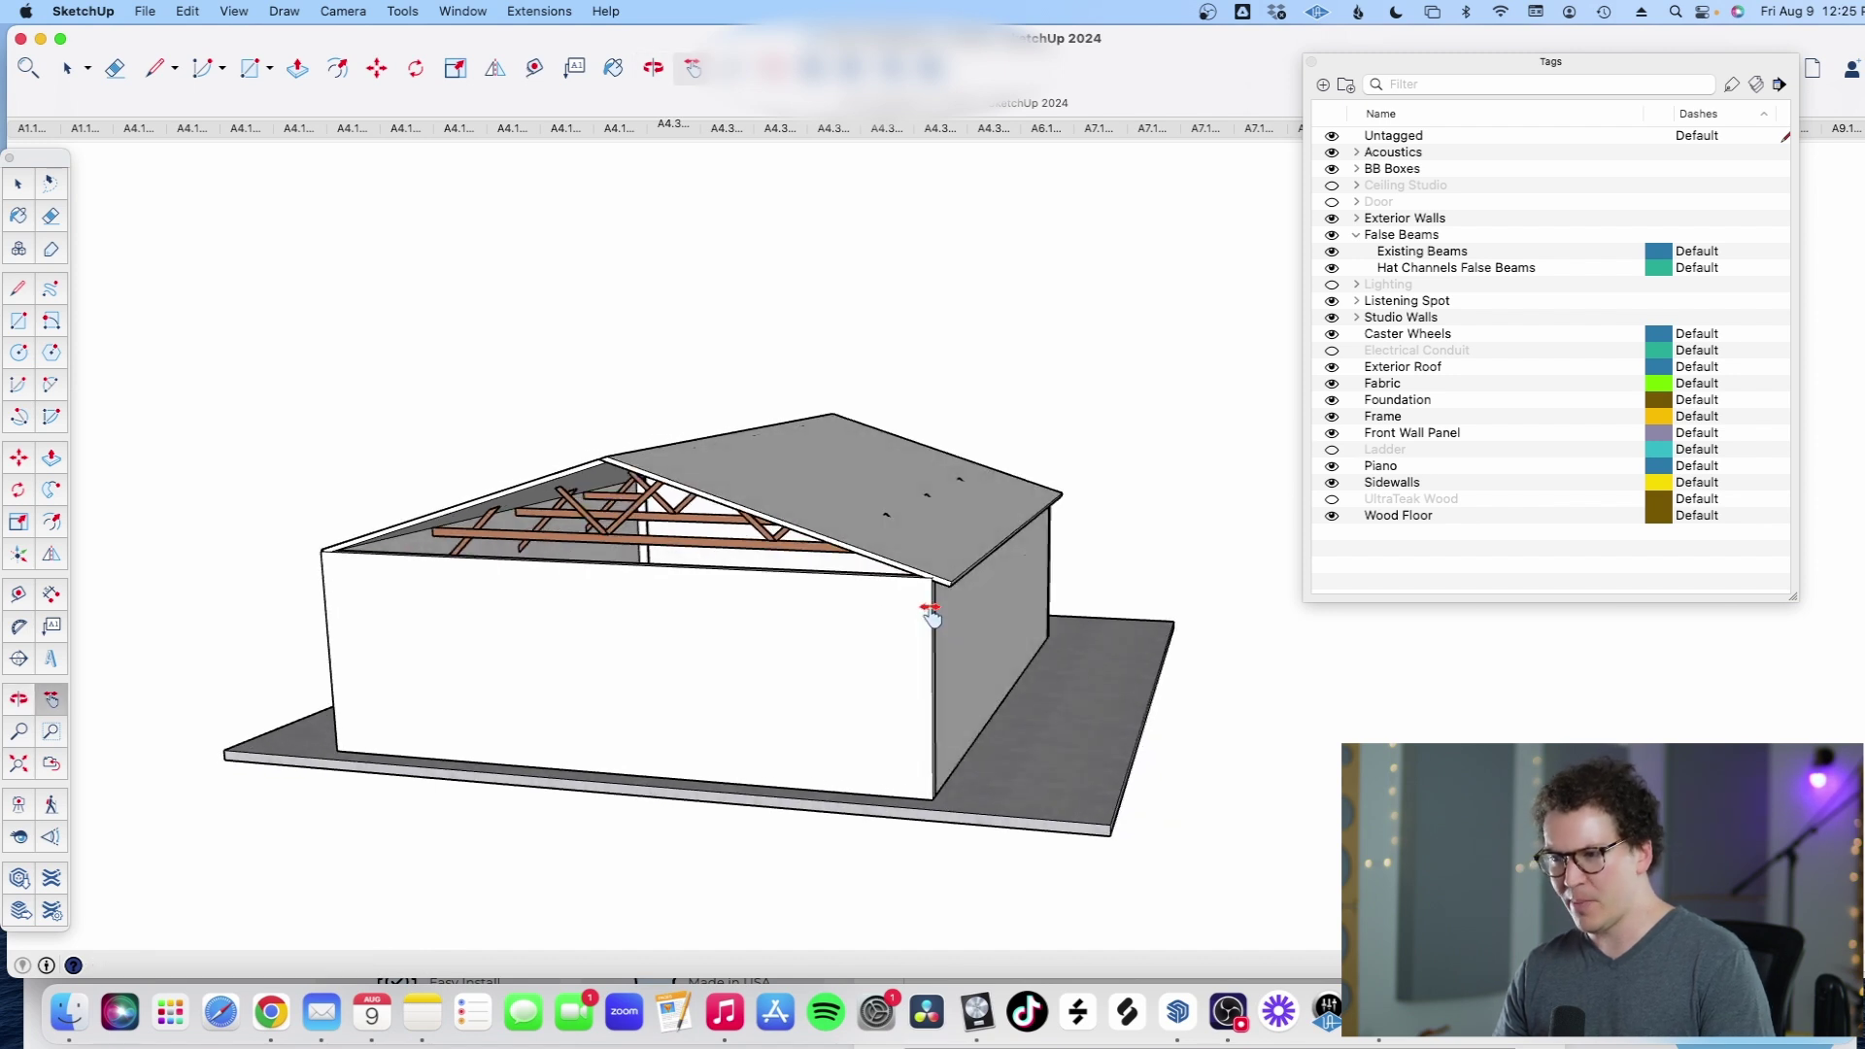
scroll(717, 515, "up", 10)
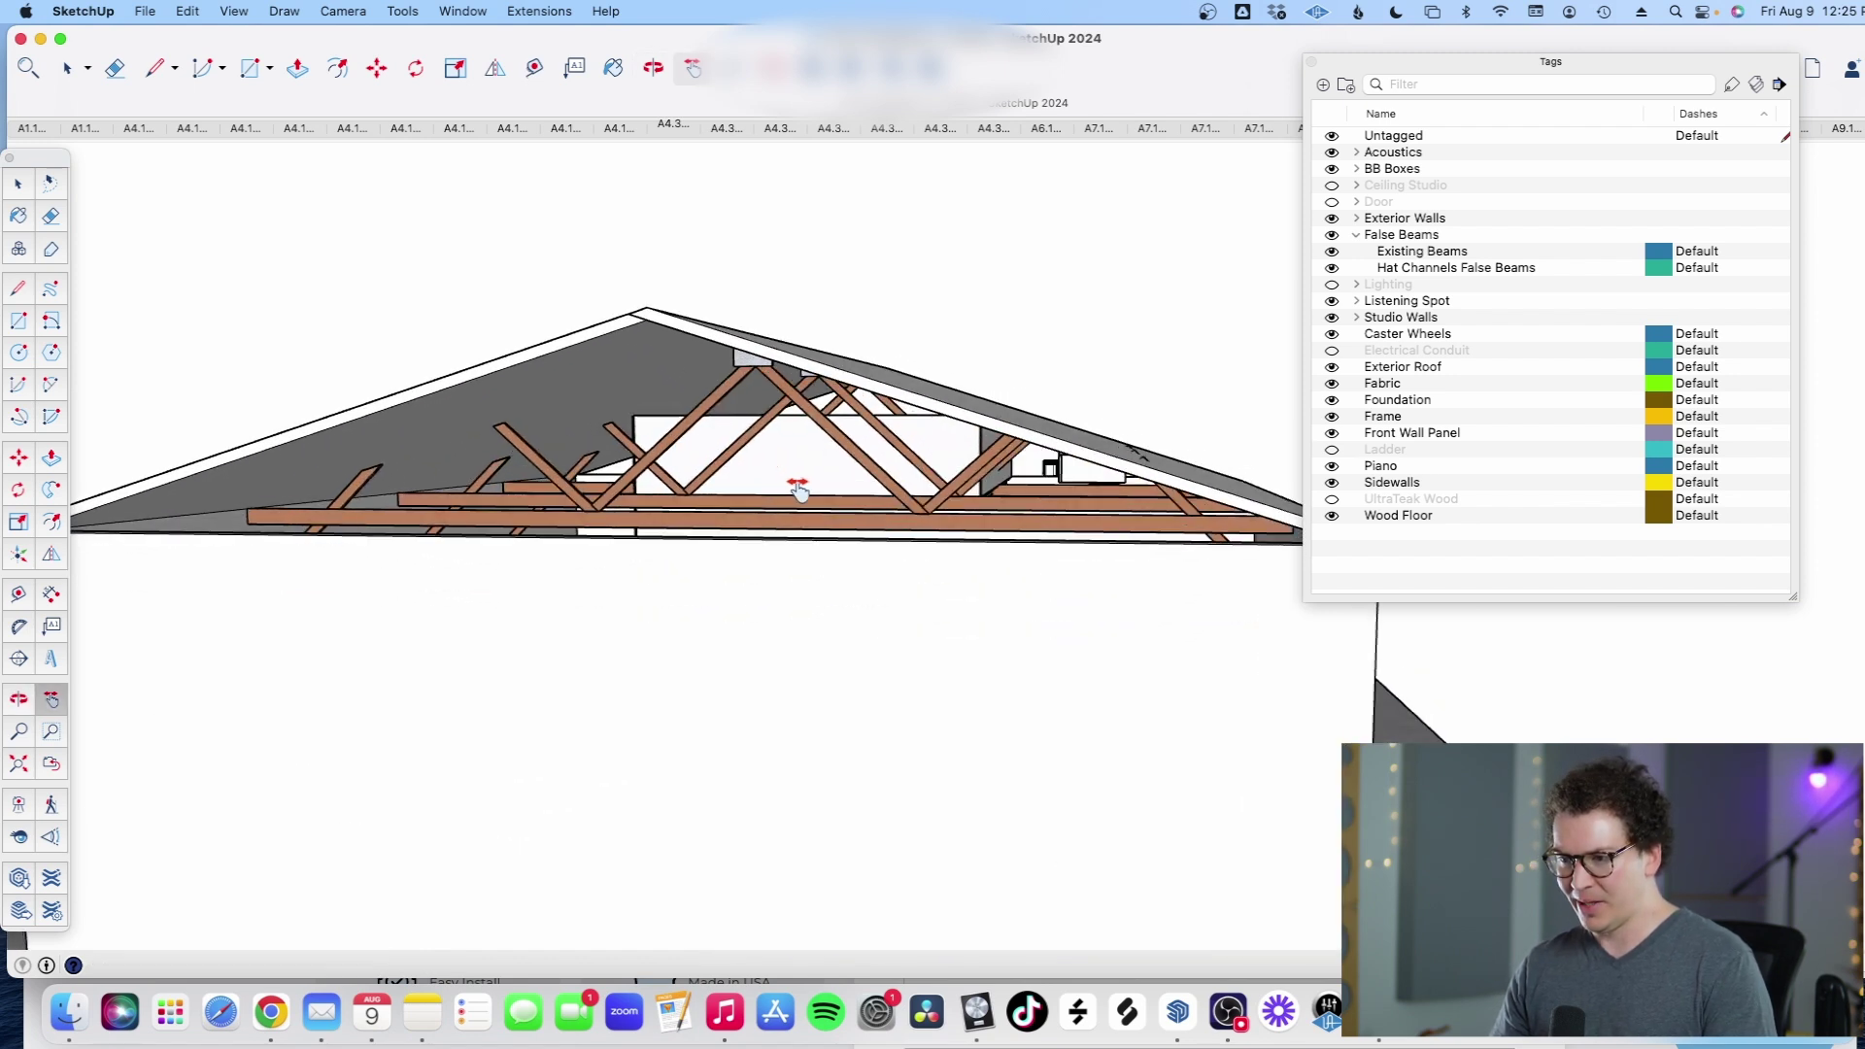
left_click_drag(1025, 586, 1126, 612)
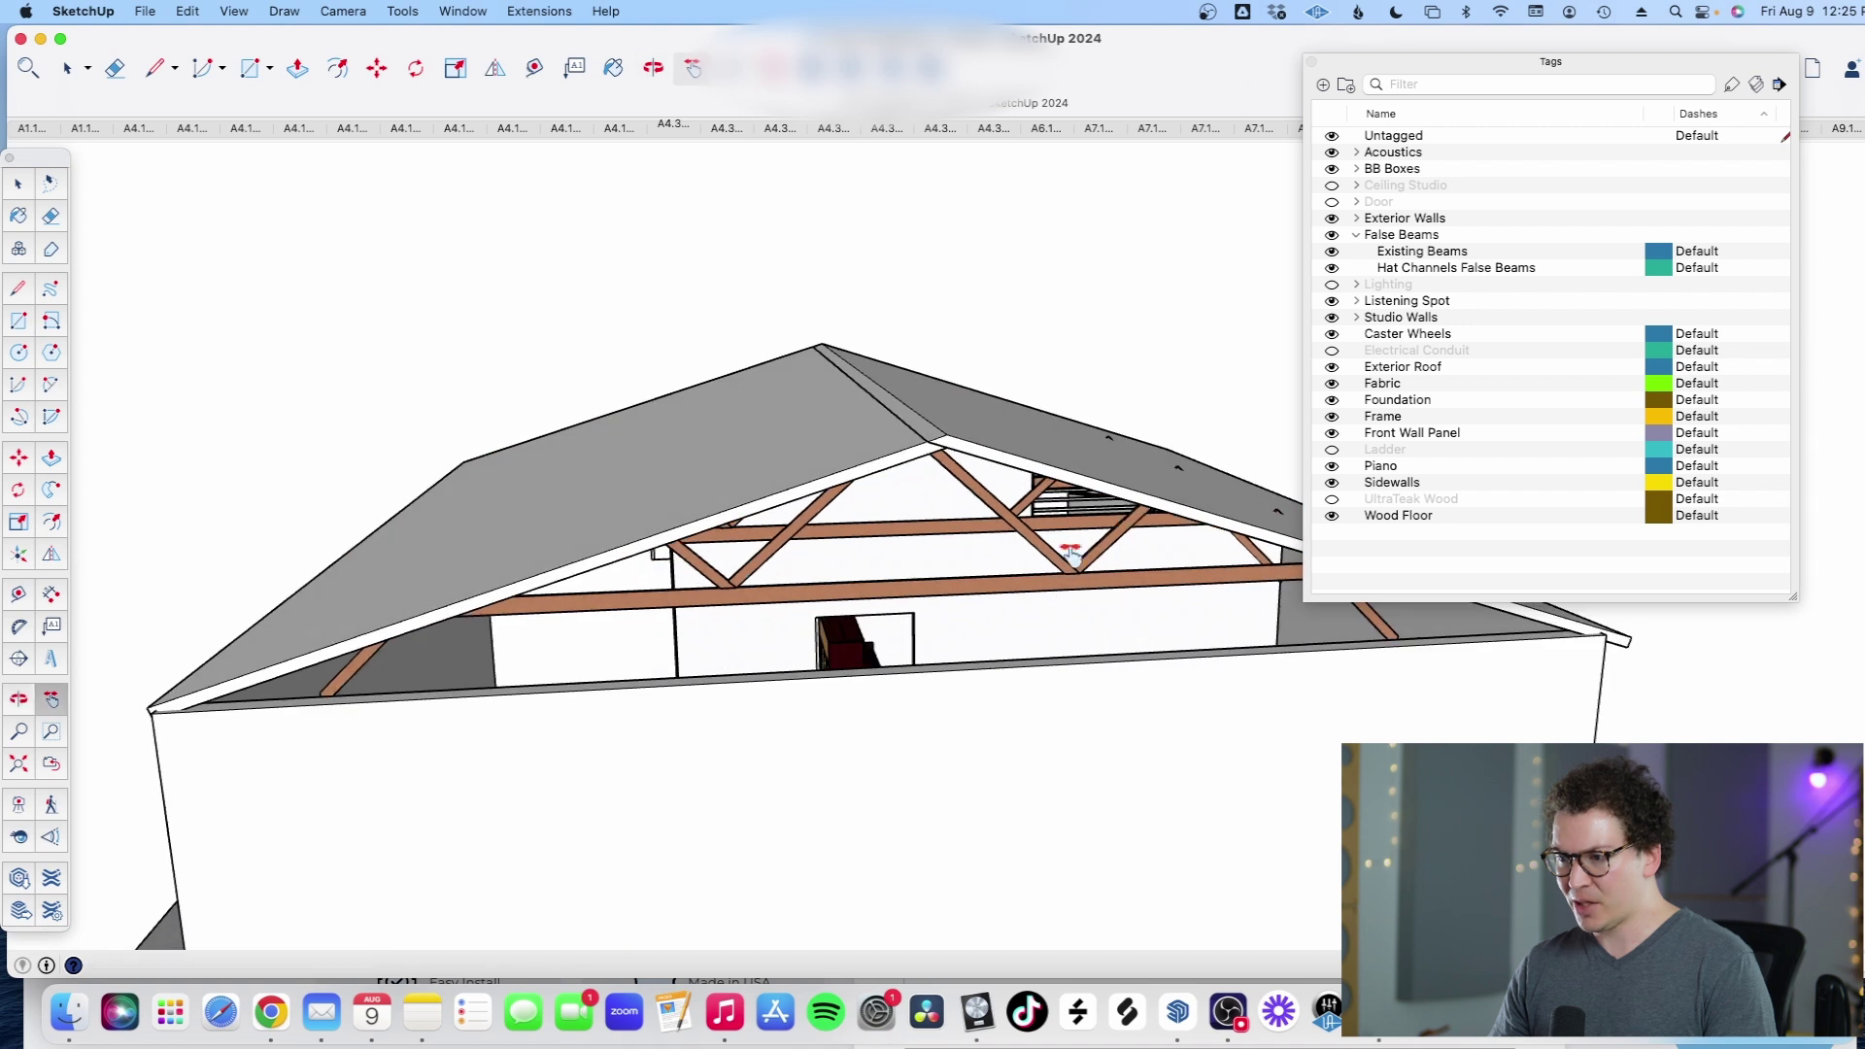
left_click_drag(862, 447, 633, 408)
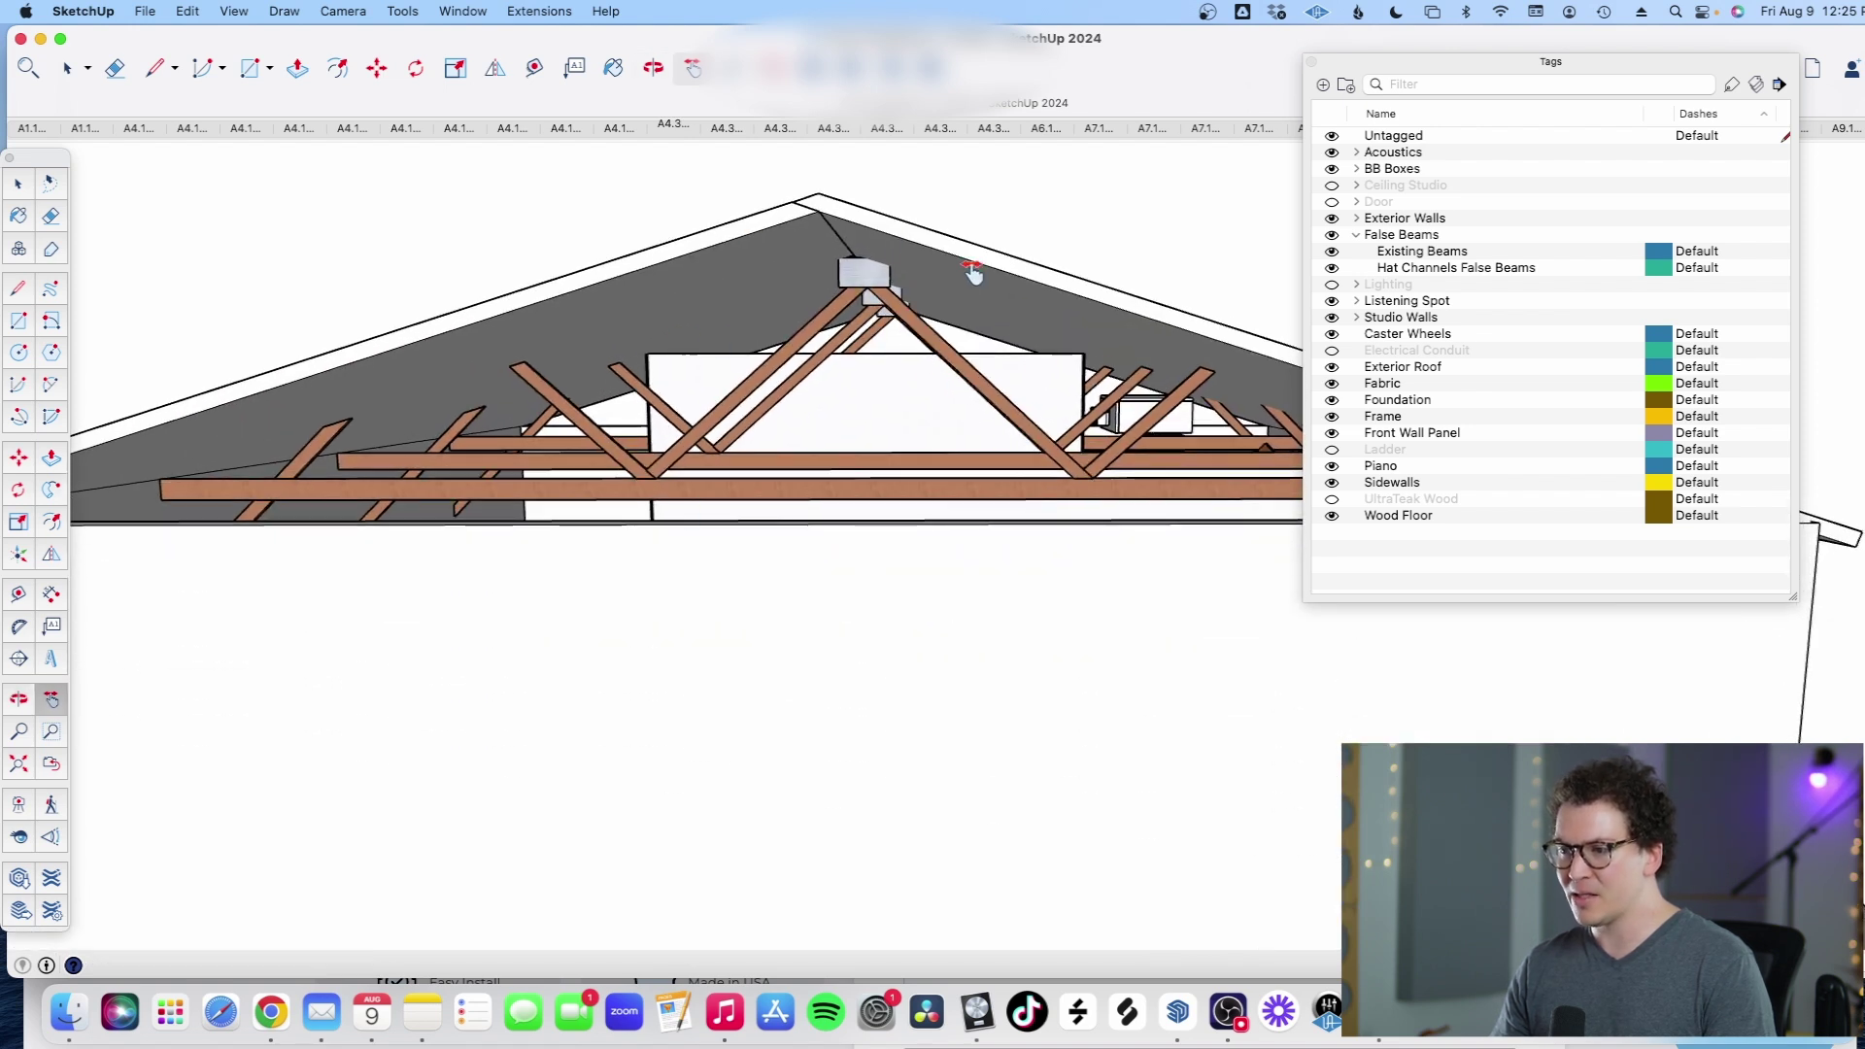
left_click_drag(697, 300, 699, 556)
Step: Hide the front garage wall to open up the interior, then return to Select
left_click(758, 775)
key("Delete")
scroll(757, 770, "down", 5)
left_click_drag(788, 675, 775, 643)
key("space")
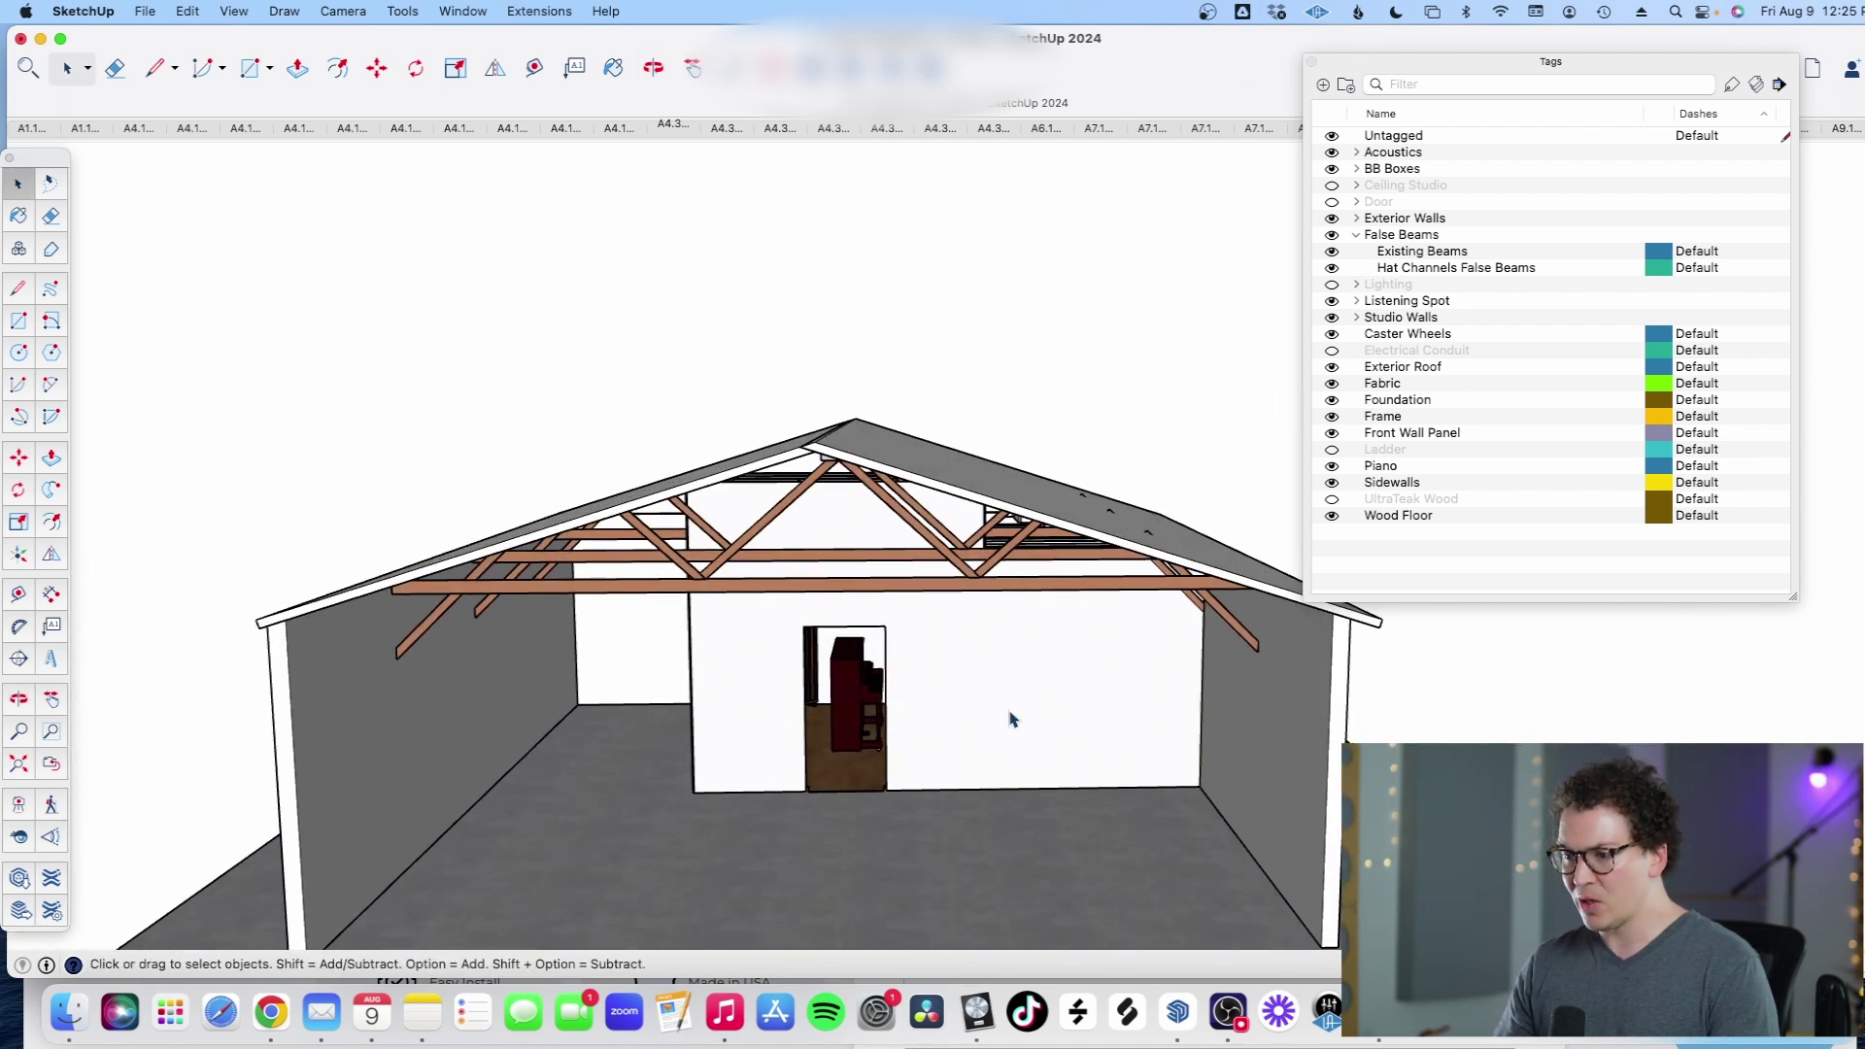
Step: Orbit and pan over the roof framing to a top-down view of the room
left_click_drag(895, 879, 836, 860)
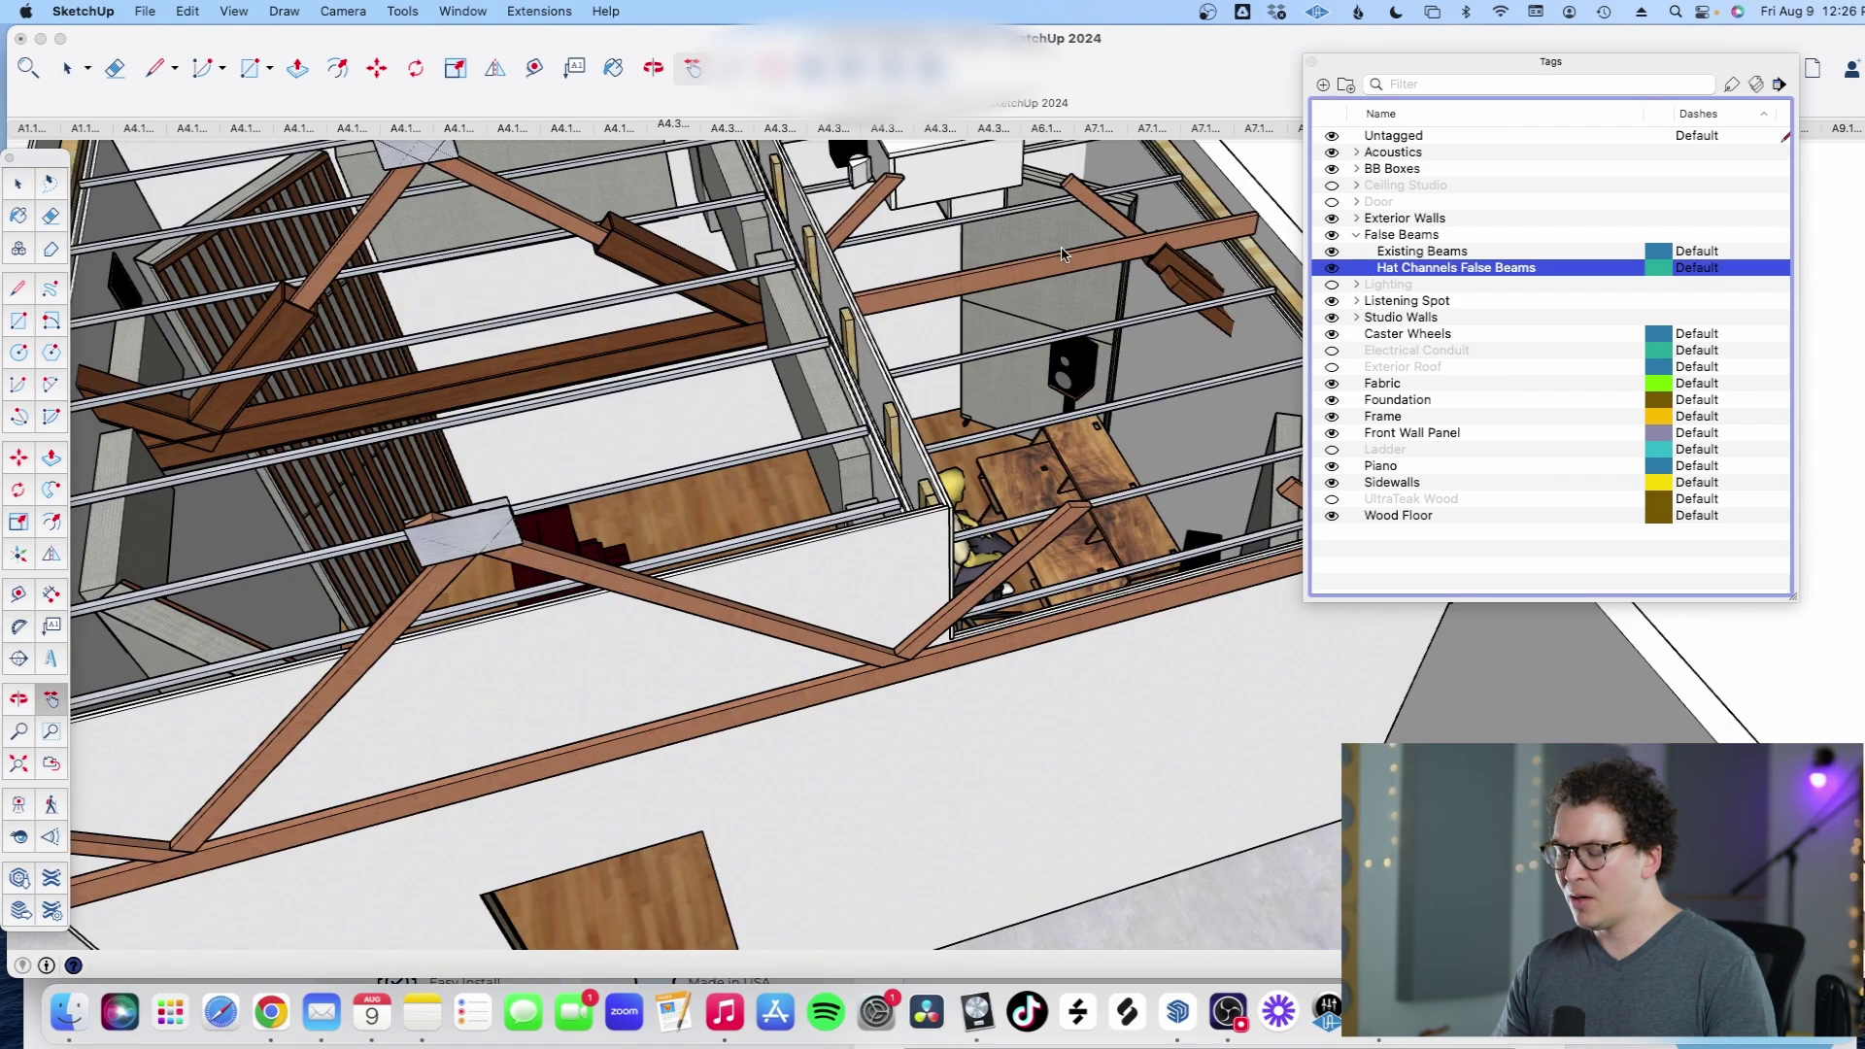
left_click(1039, 337)
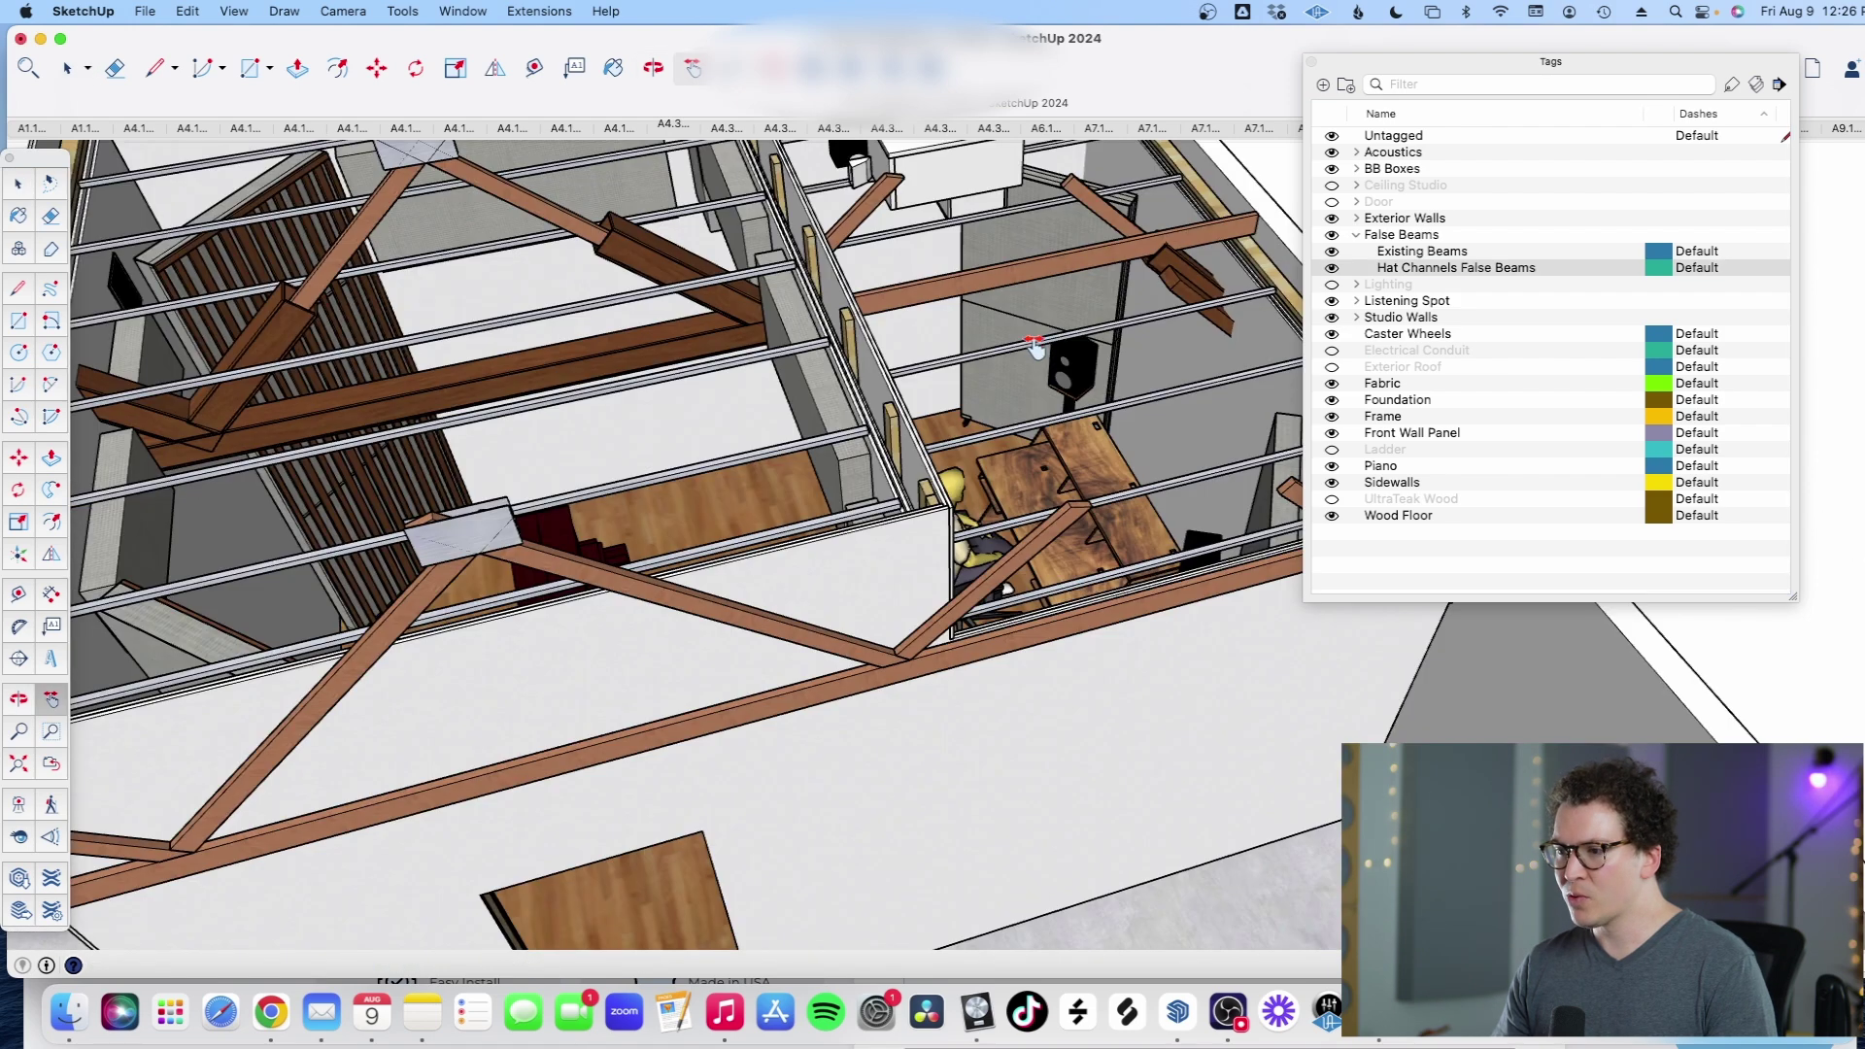
left_click_drag(1046, 318, 1146, 589)
key("o")
key("h")
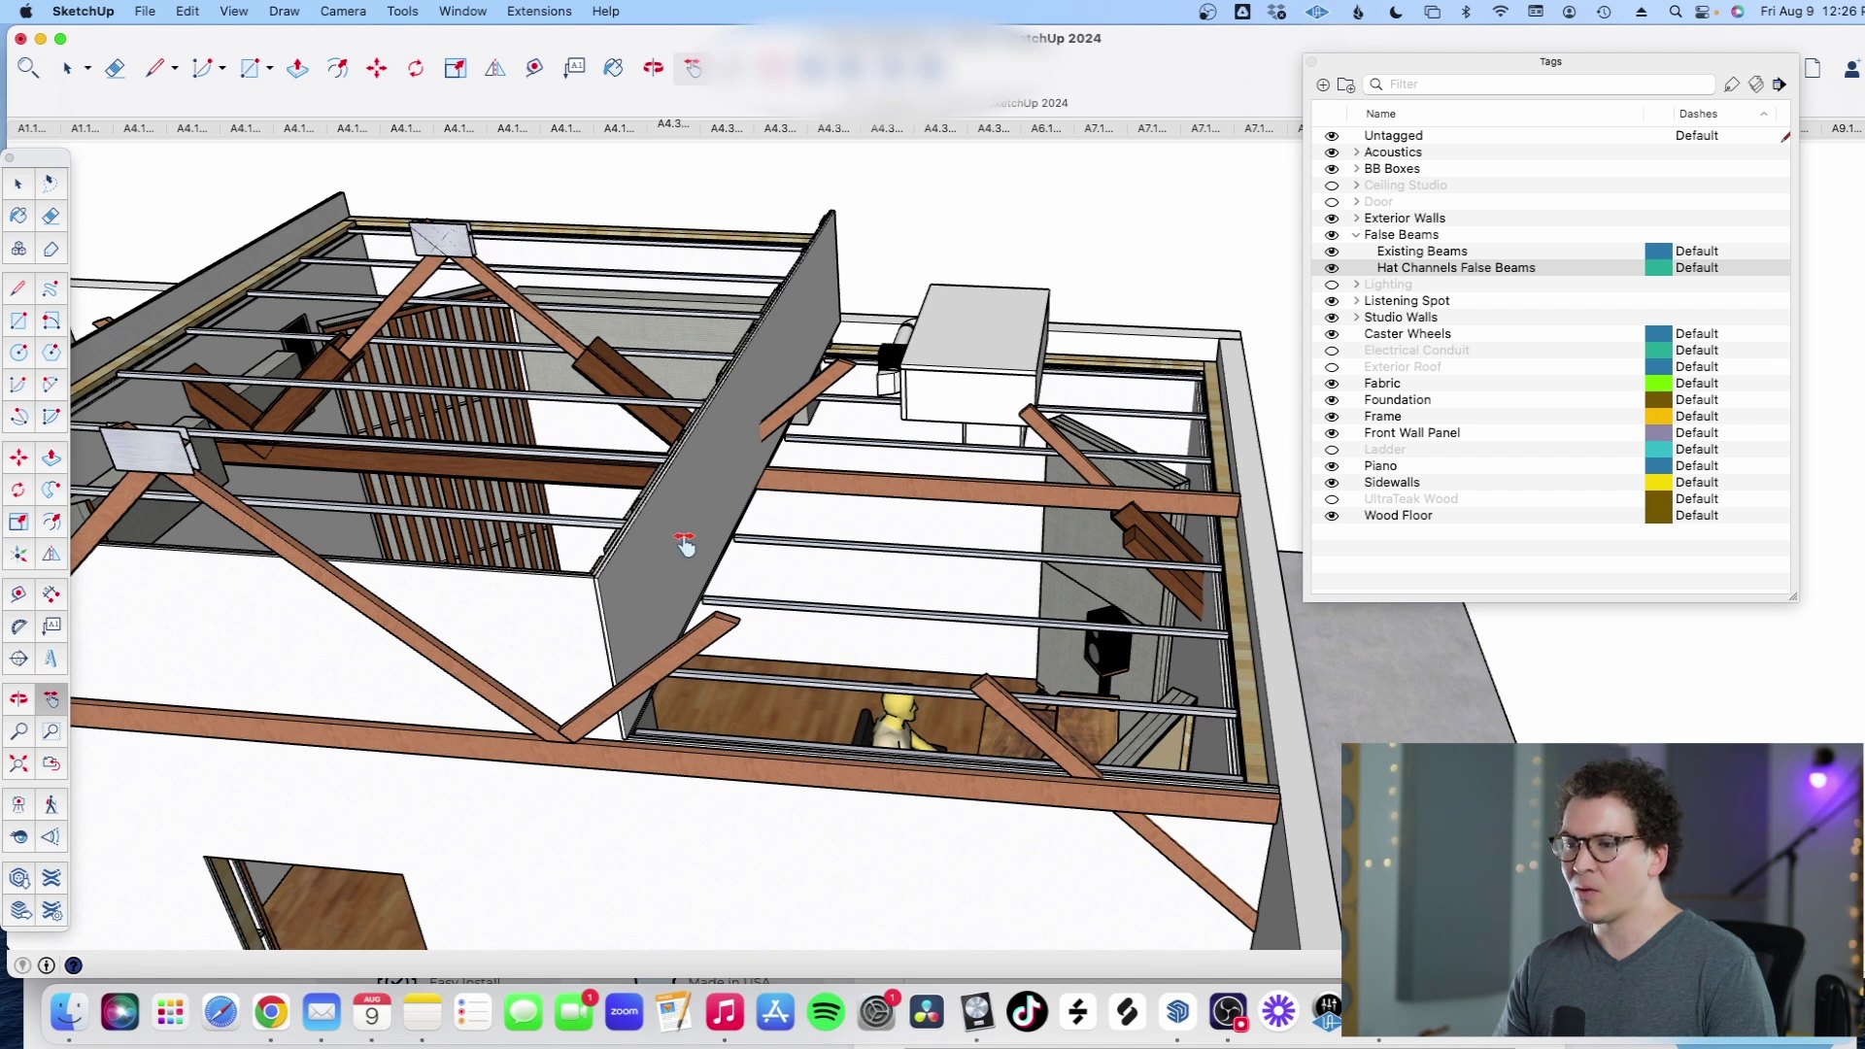
left_click_drag(197, 338, 530, 421)
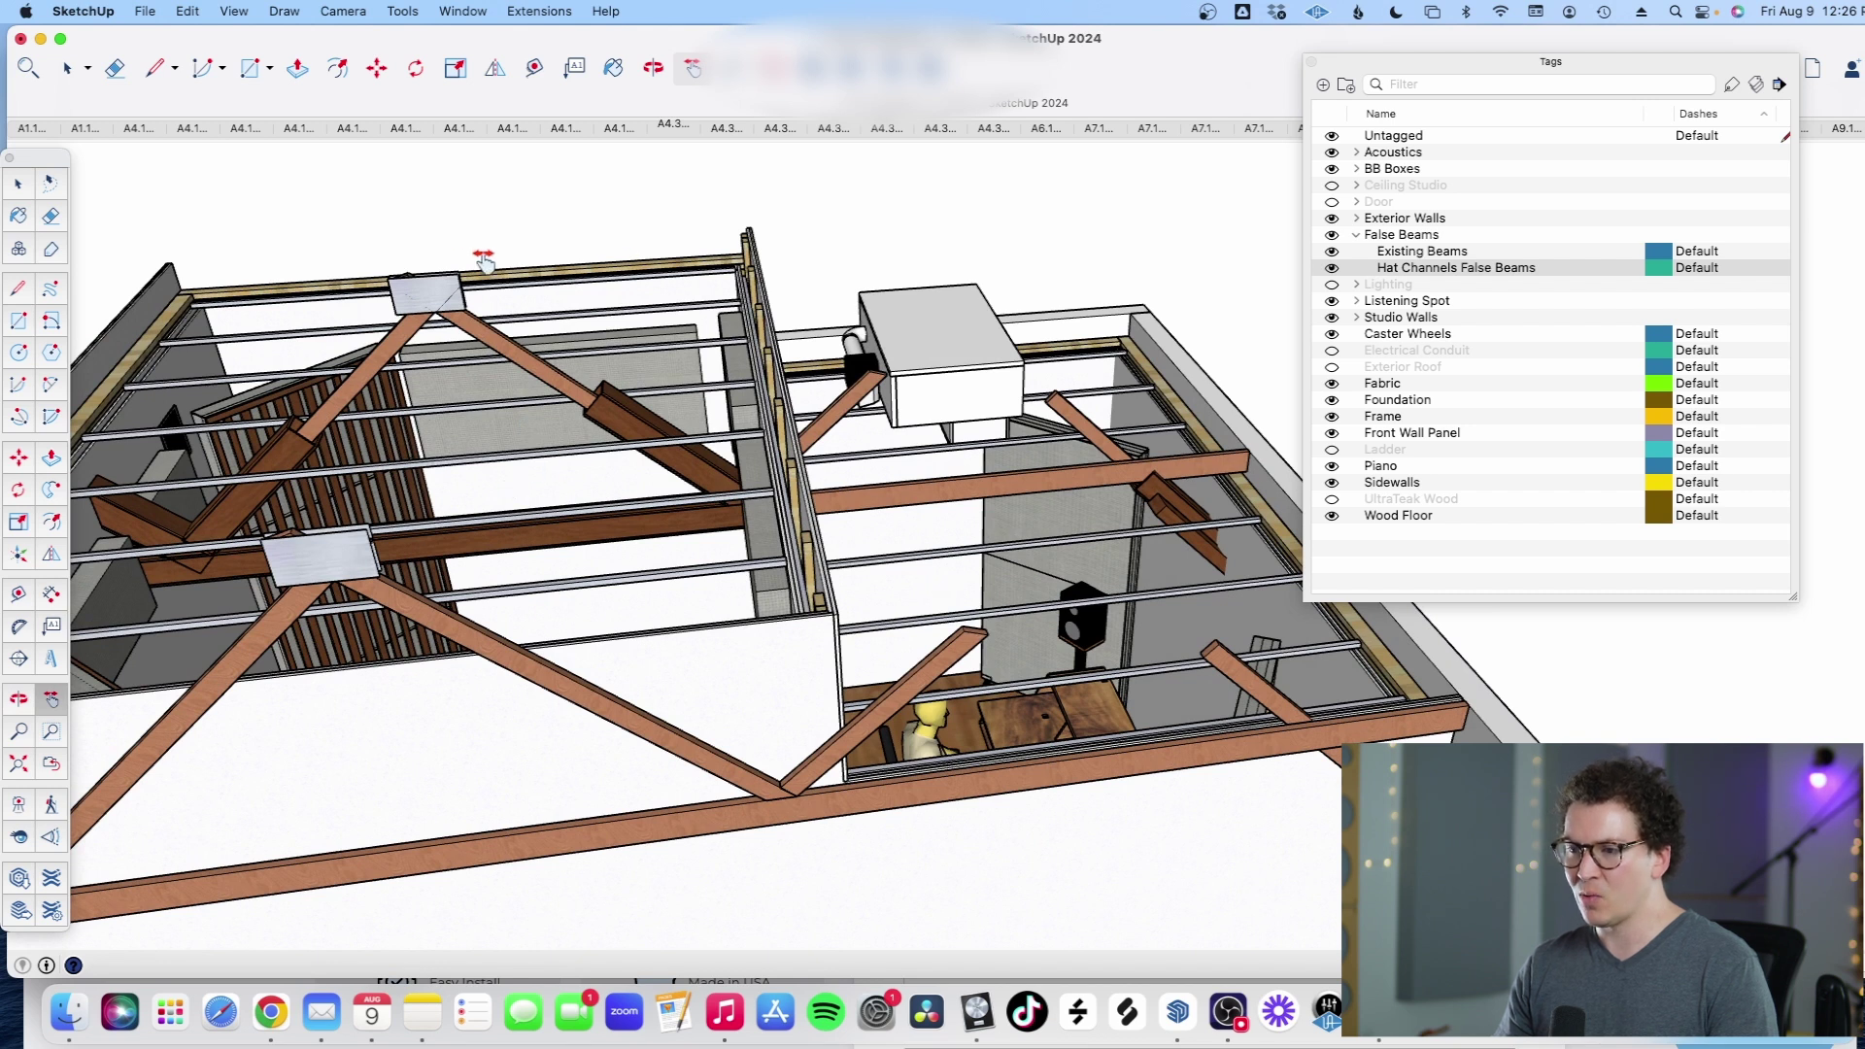
left_click_drag(525, 469, 574, 658)
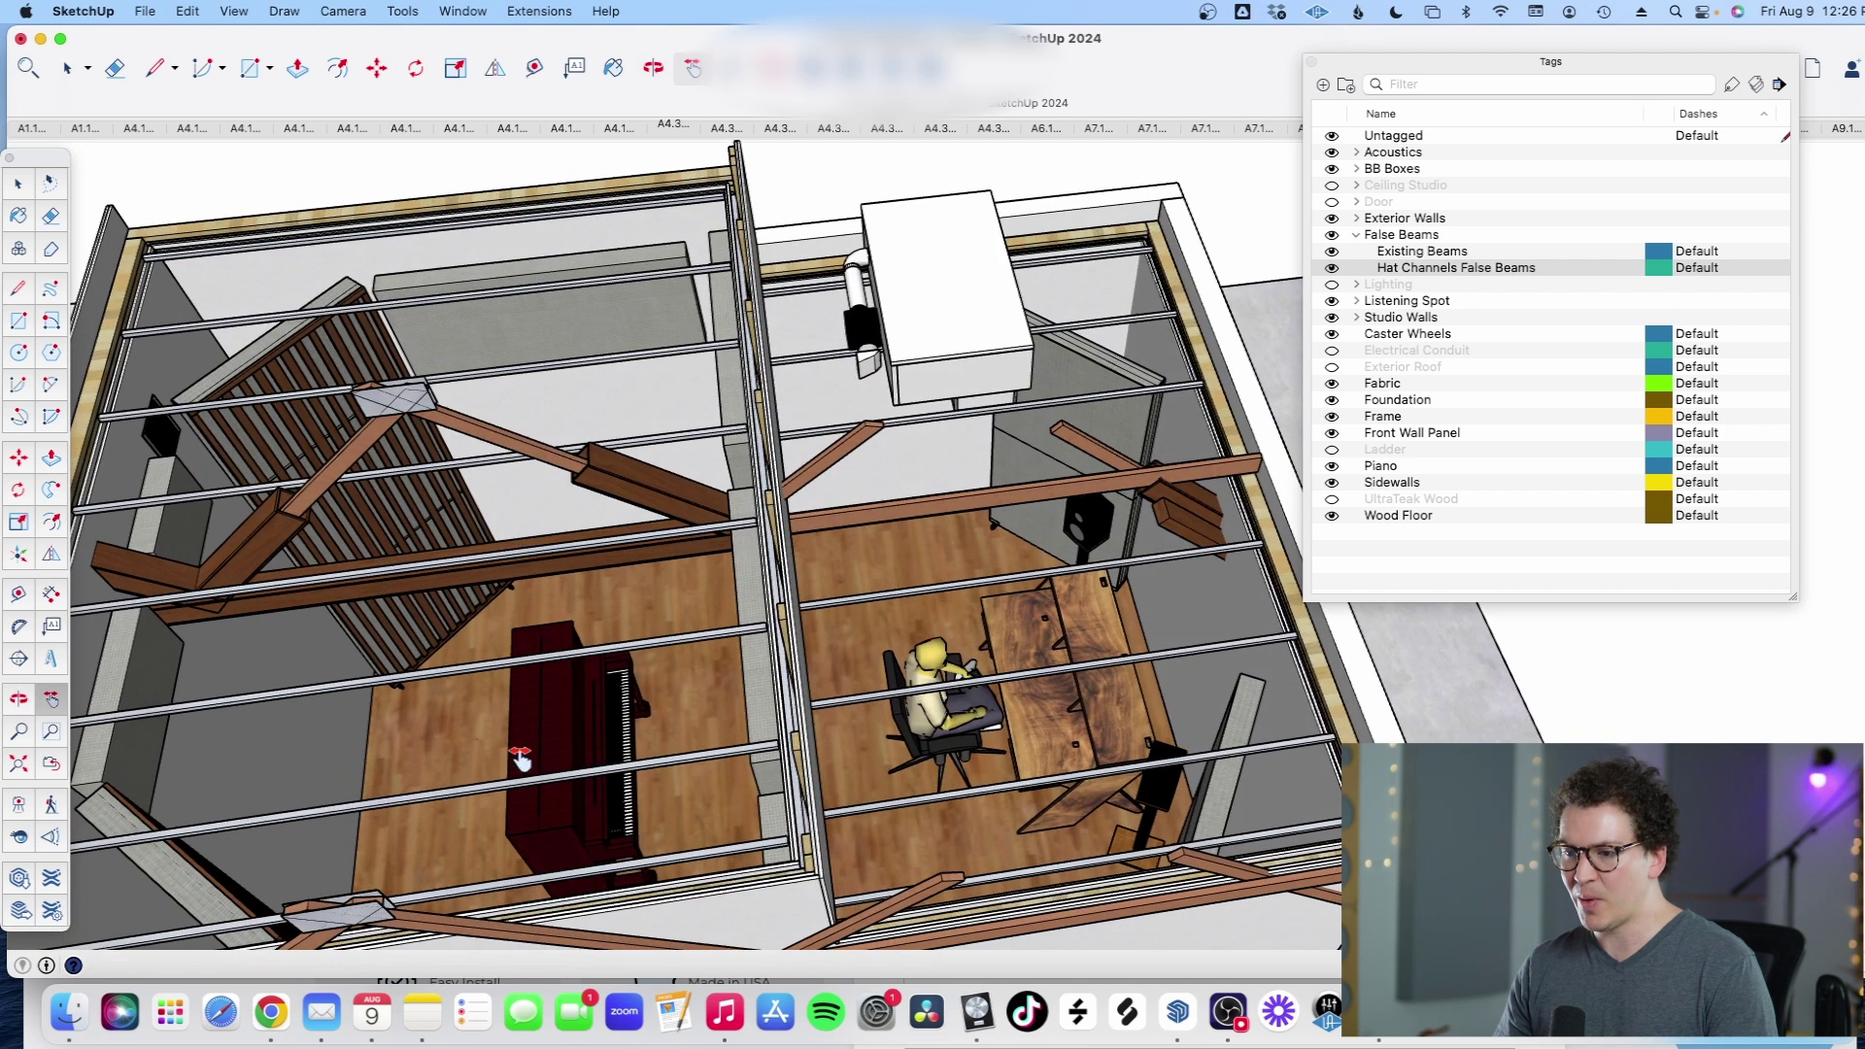
left_click_drag(590, 574, 494, 428)
scroll(508, 361, "up", 1)
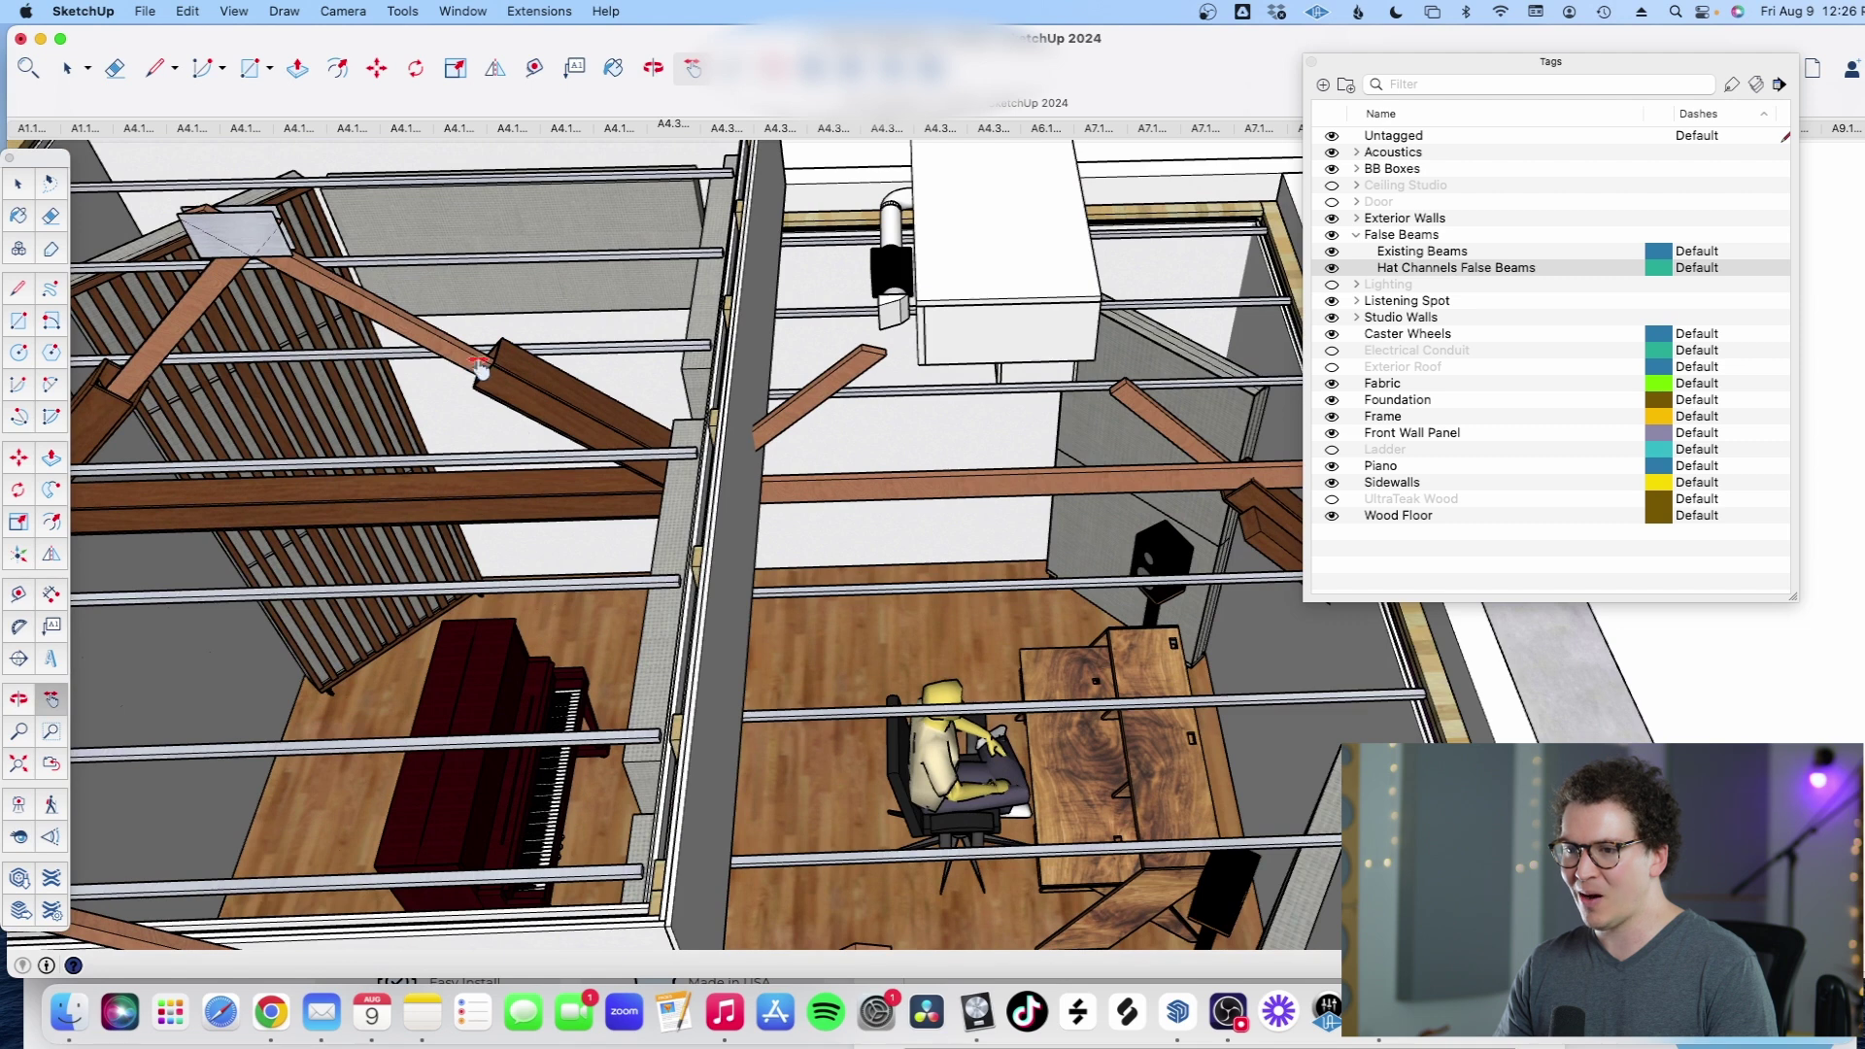
Step: Orbit and zoom around the dividing wall and the exposed beams
left_click_drag(440, 360, 450, 428)
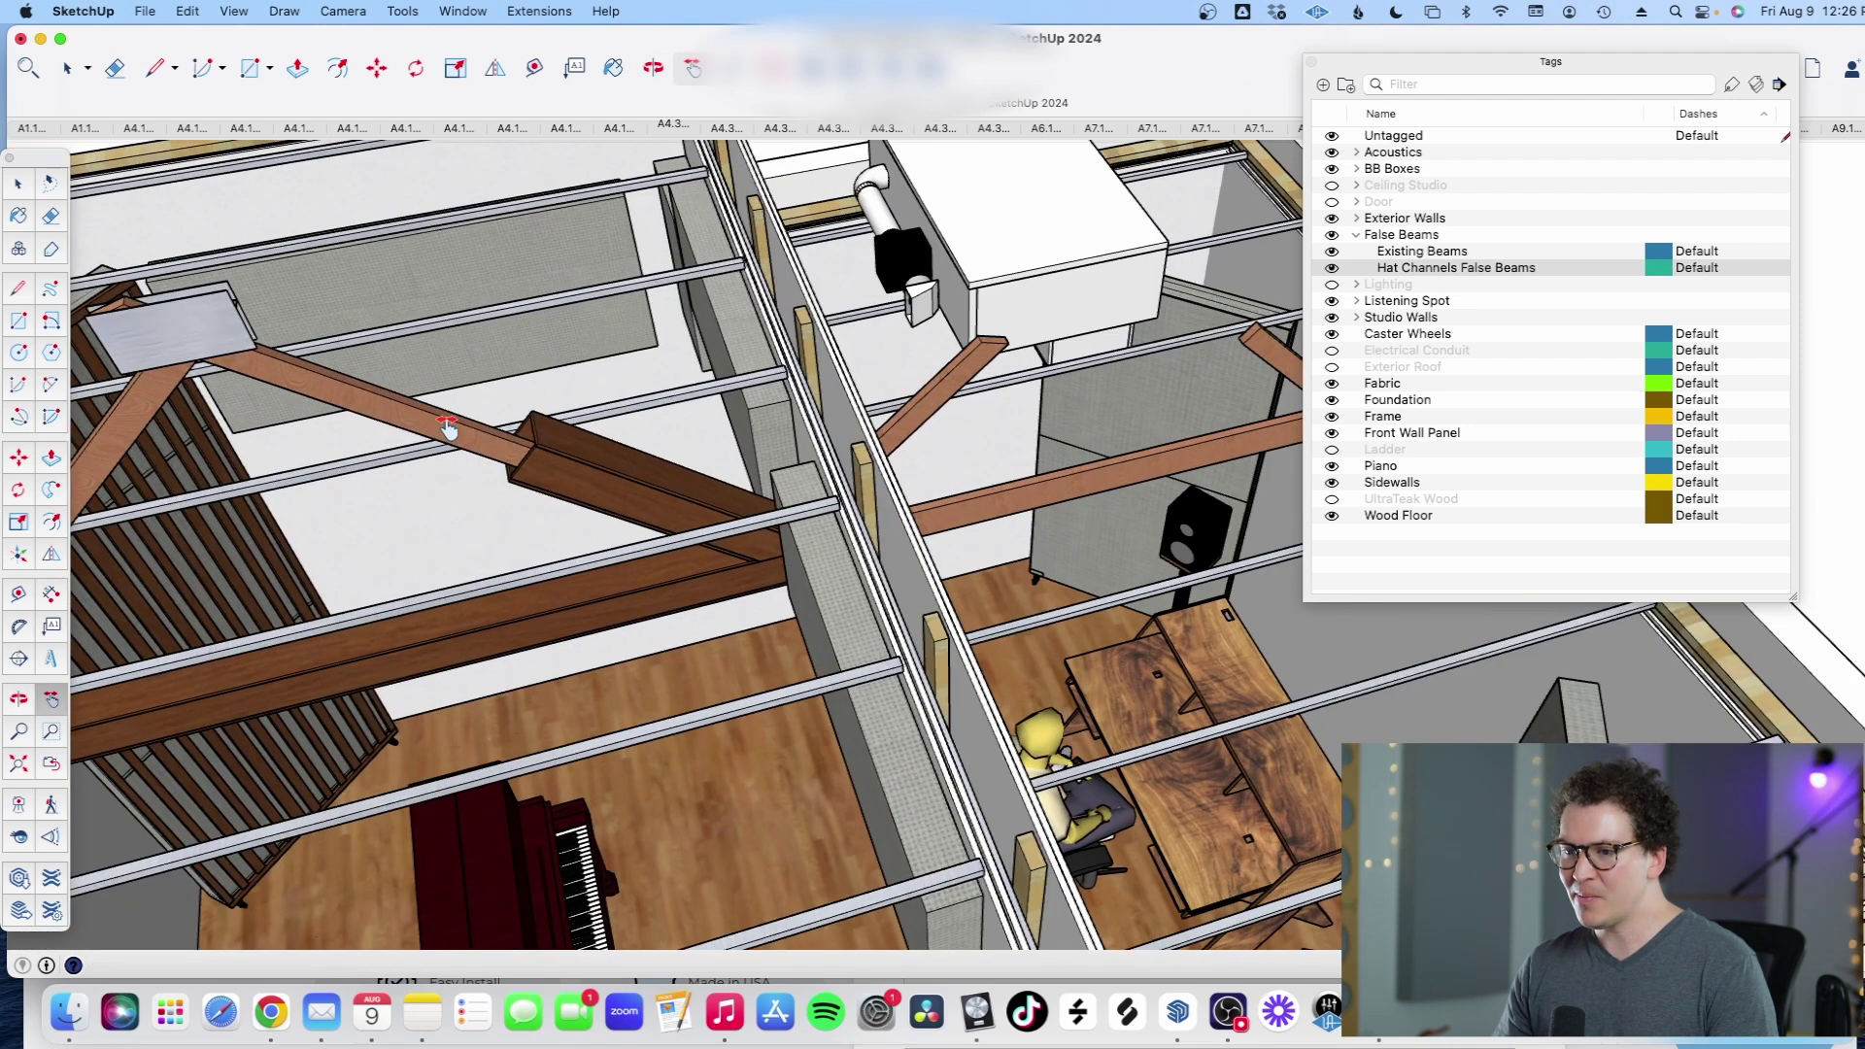
left_click_drag(636, 486, 731, 511)
left_click_drag(858, 472, 437, 474)
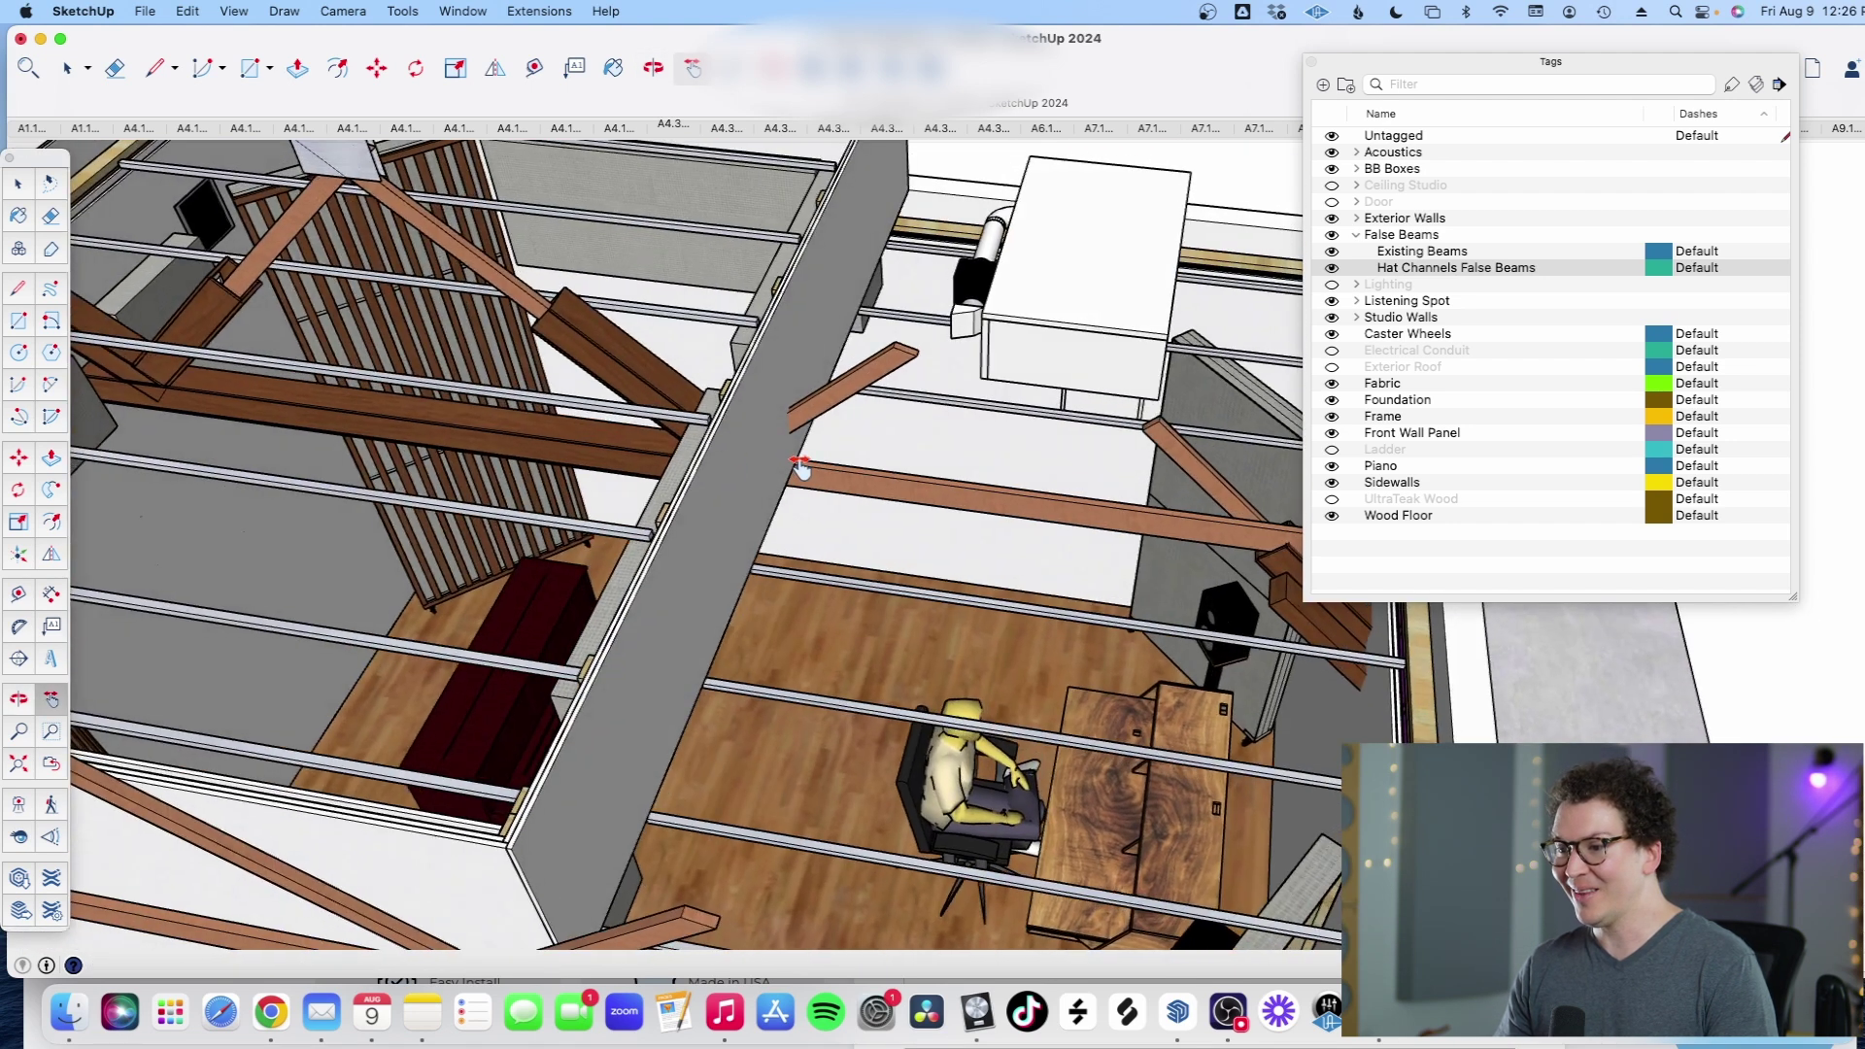
scroll(800, 465, "up", 6)
scroll(807, 359, "down", 6)
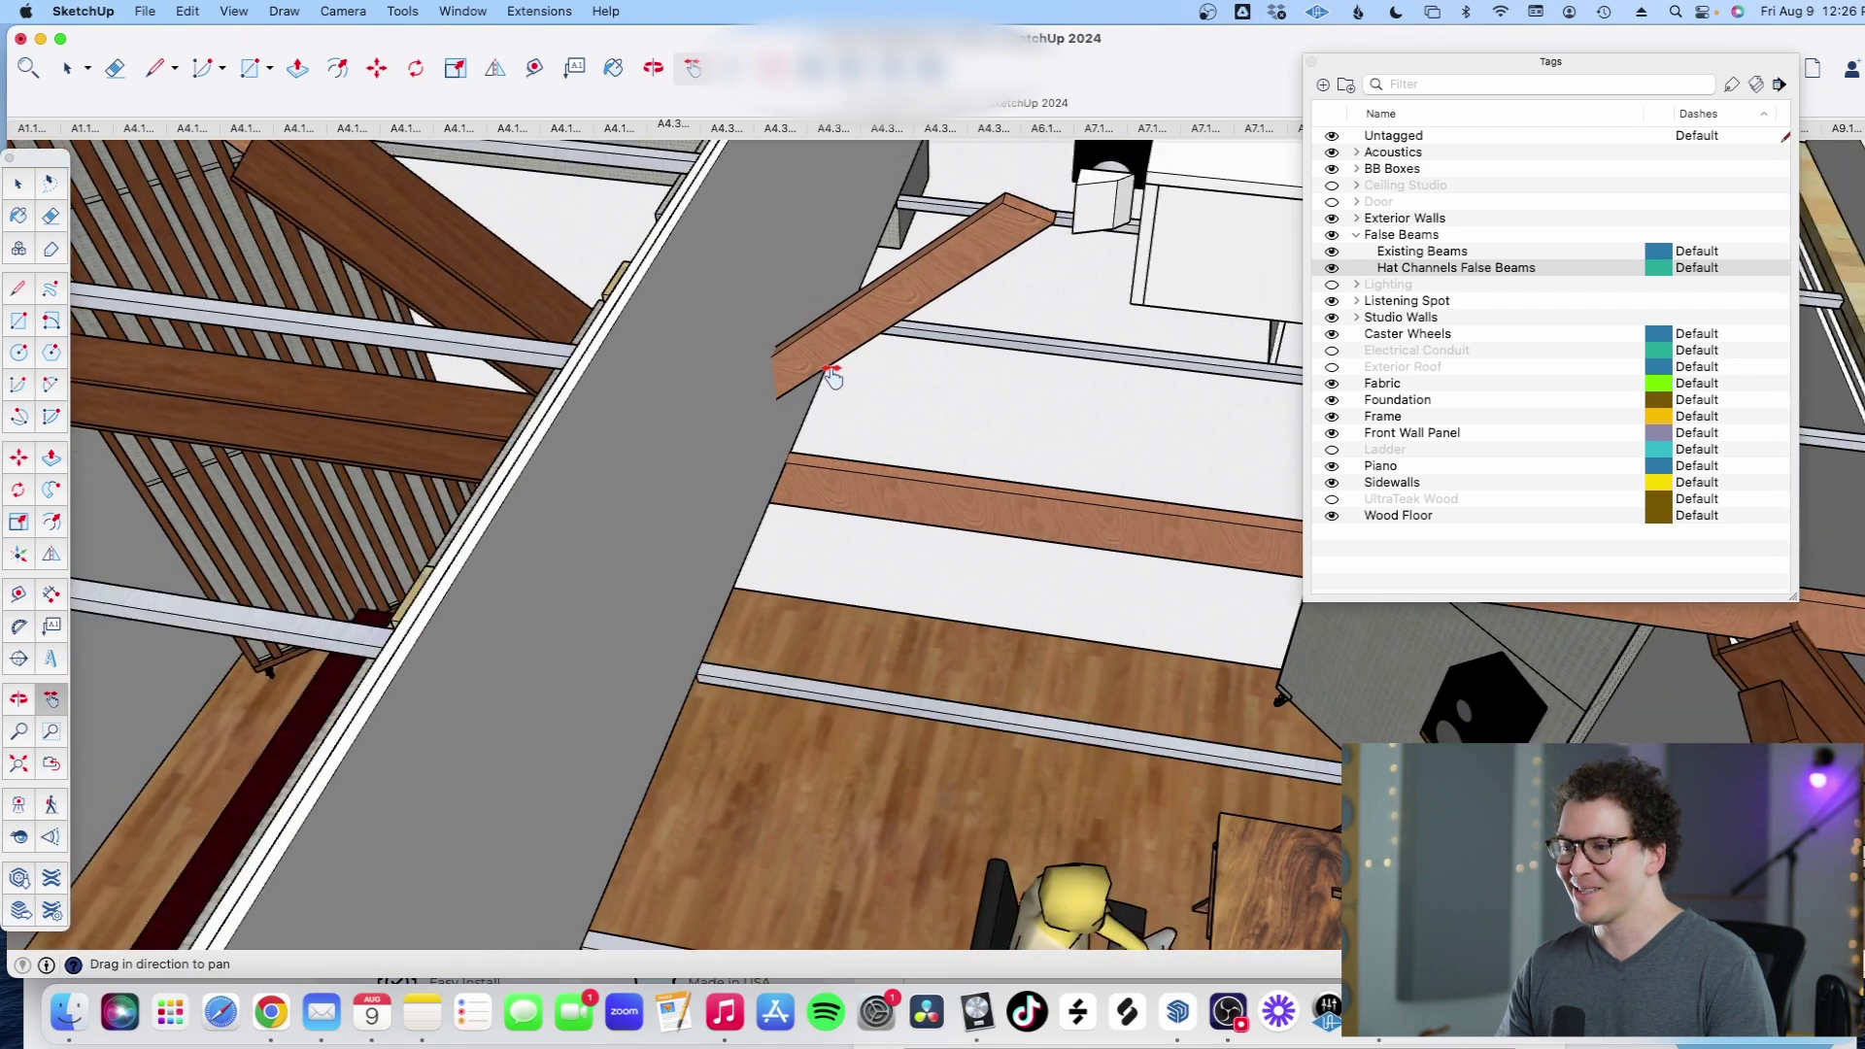
scroll(845, 464, "up", 3)
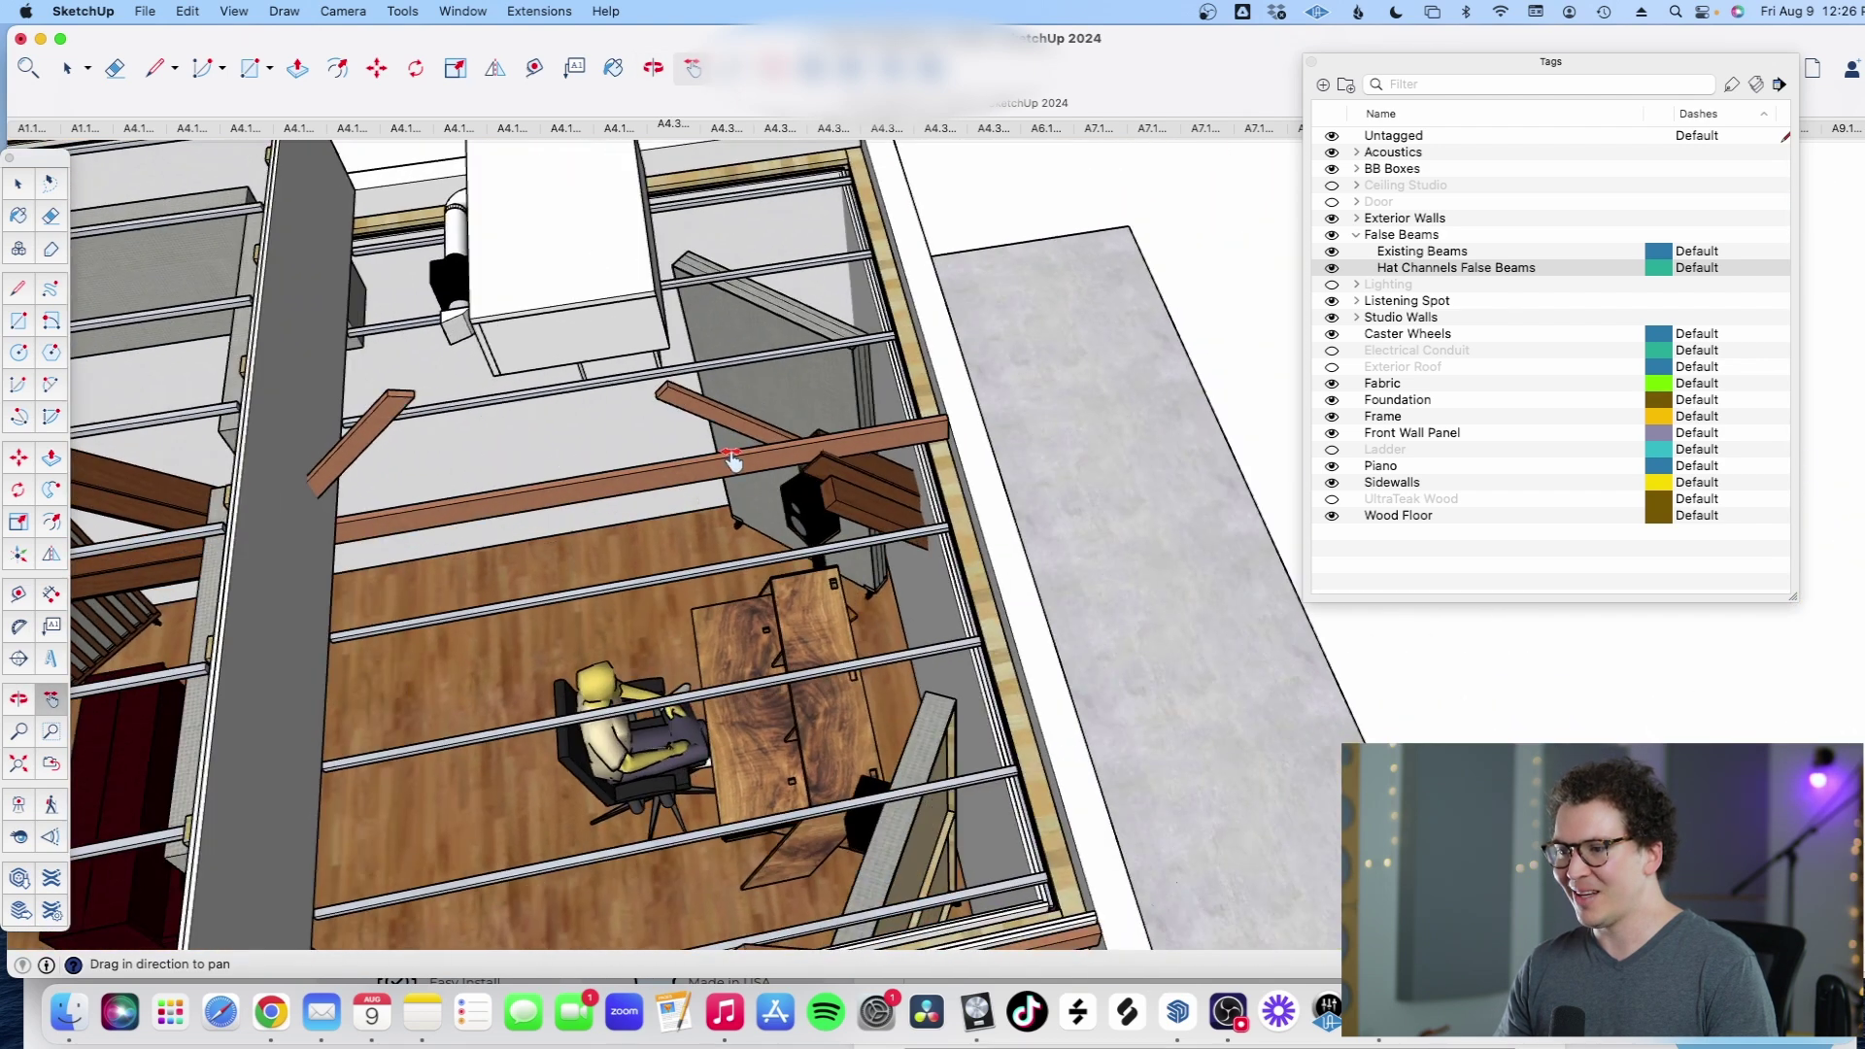
key("o")
scroll(879, 451, "up", 5)
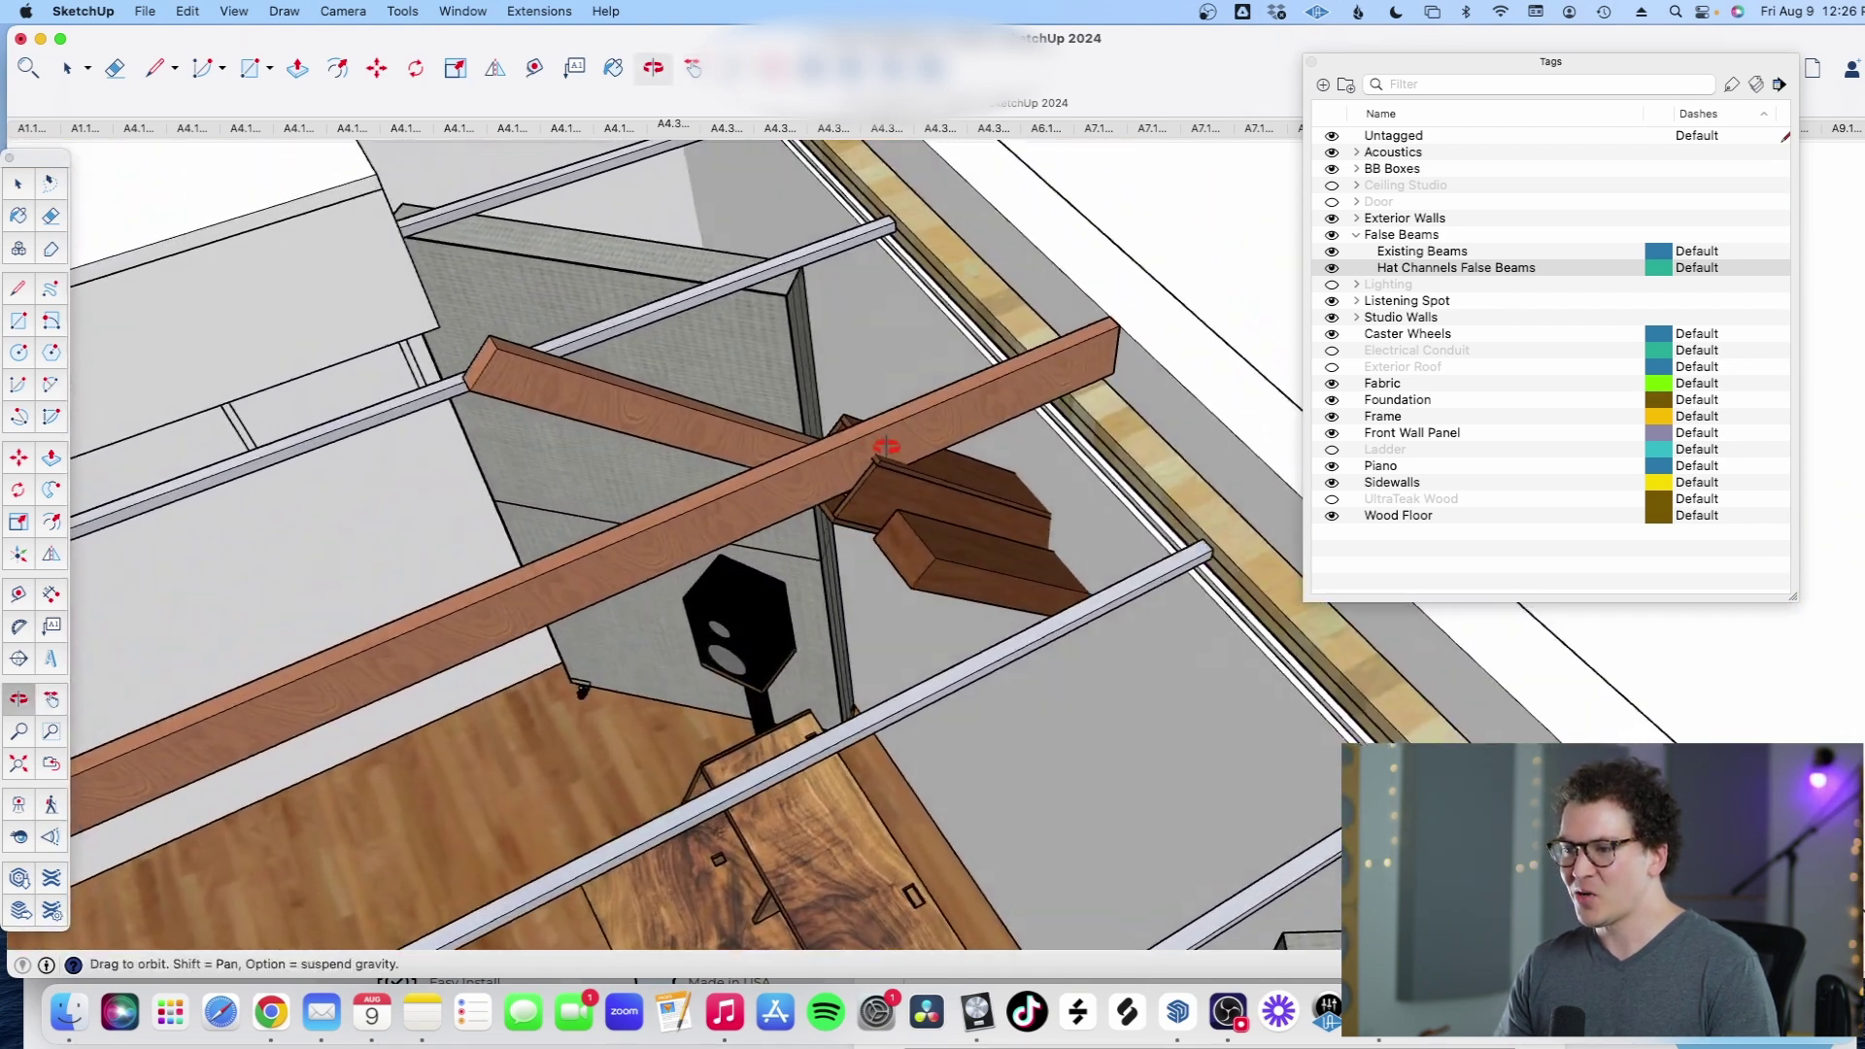
Step: Reframe the room and close in on the boxed beam joint over the desk
left_click_drag(886, 447, 950, 442)
key("h")
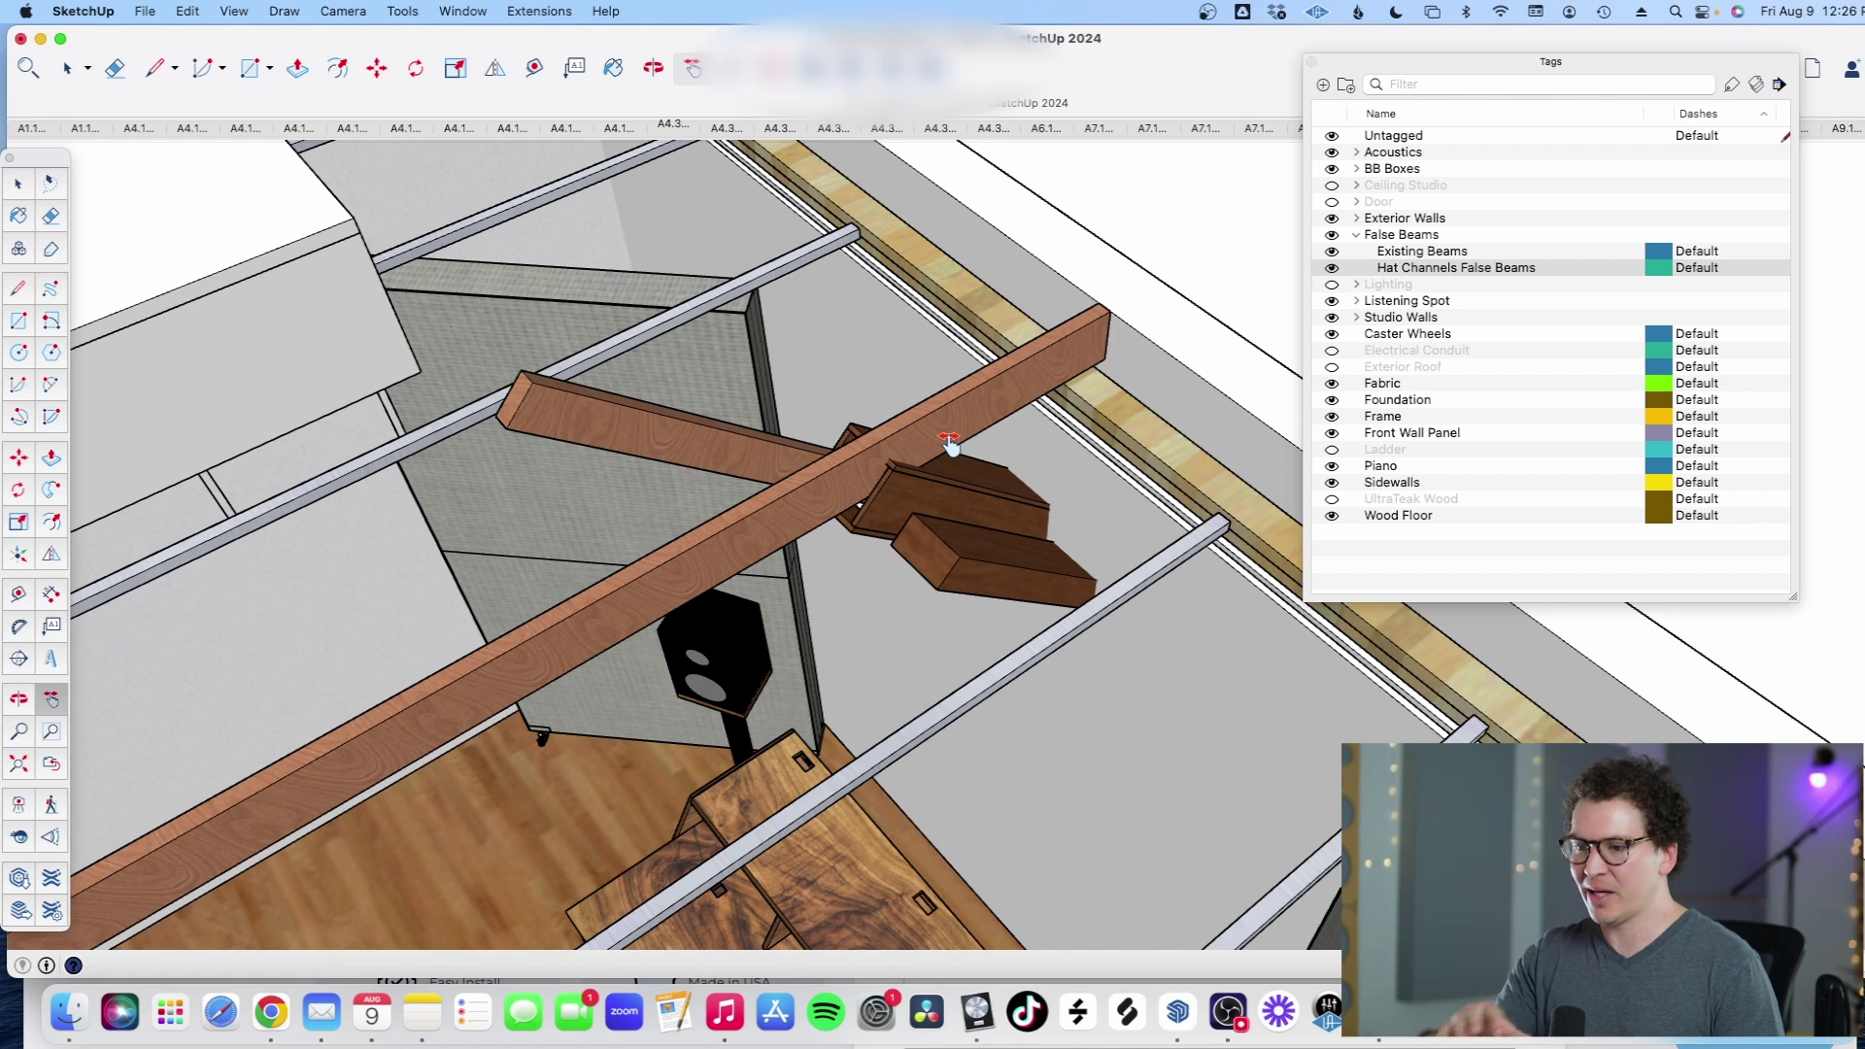
scroll(843, 502, "down", 5)
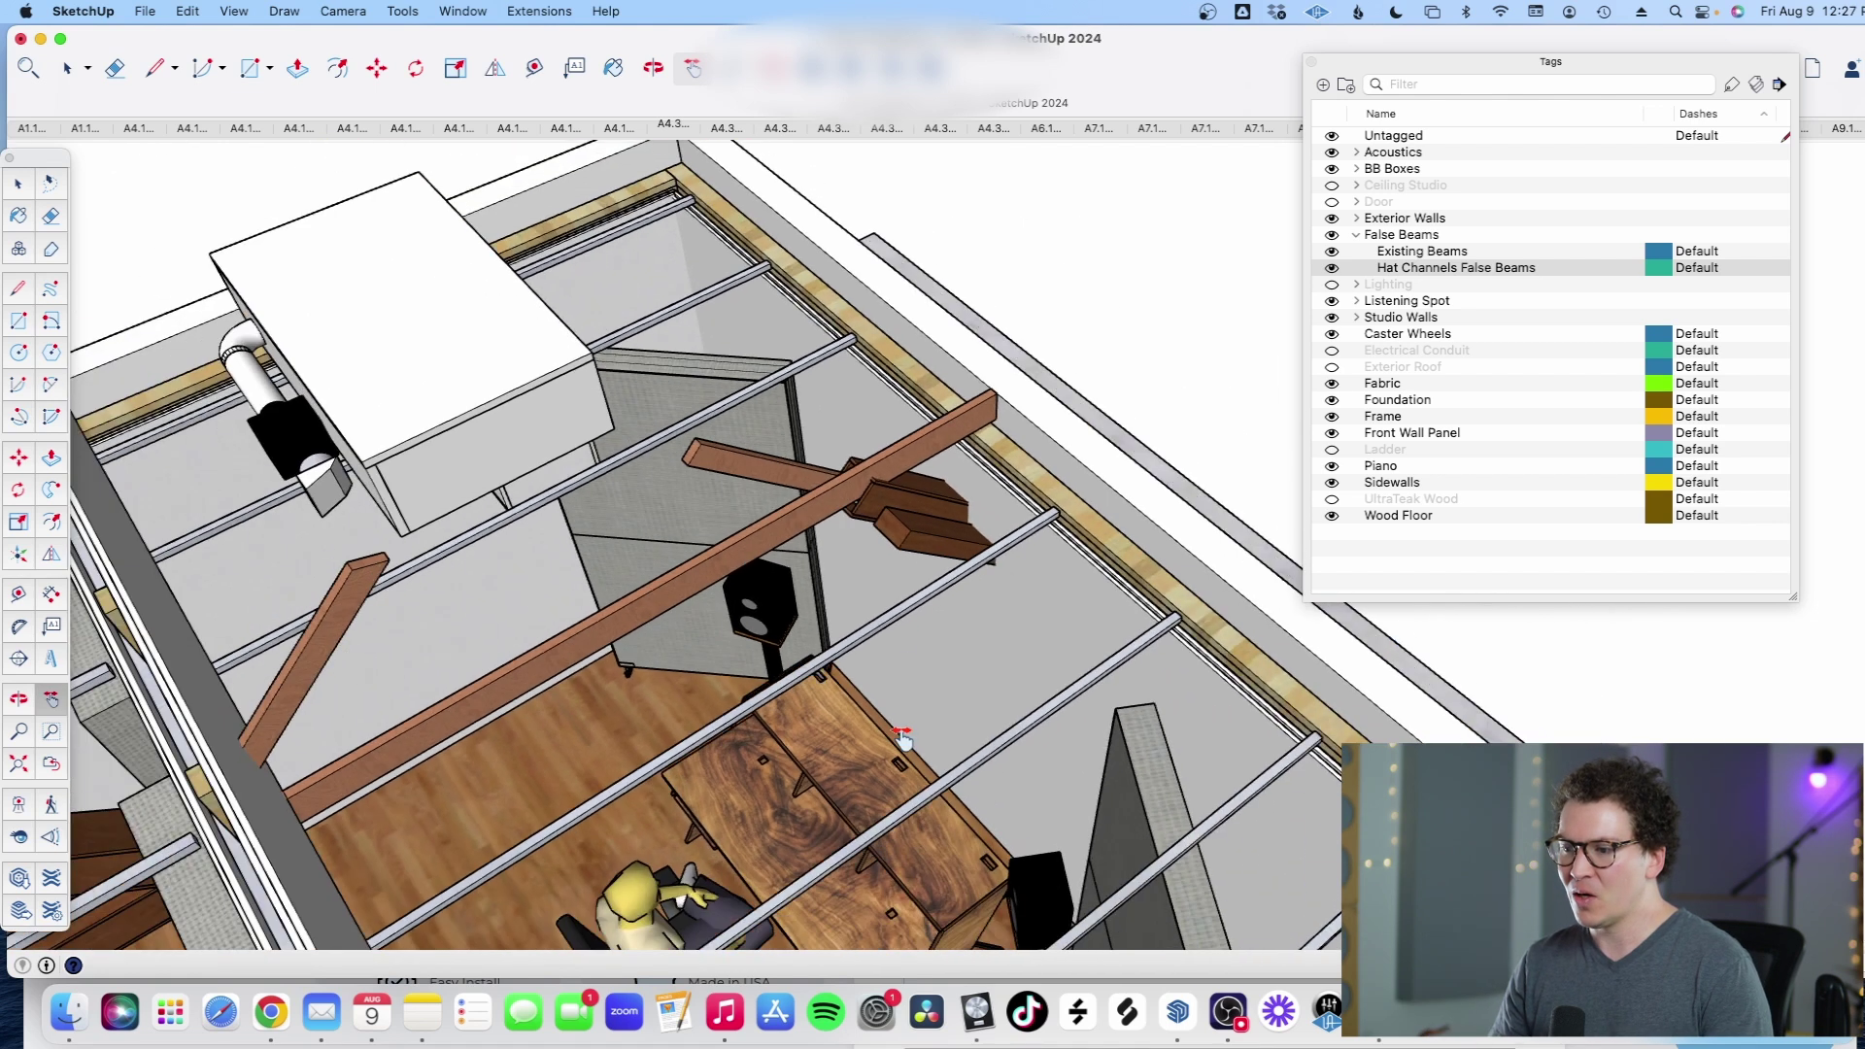
left_click_drag(1024, 527, 808, 520)
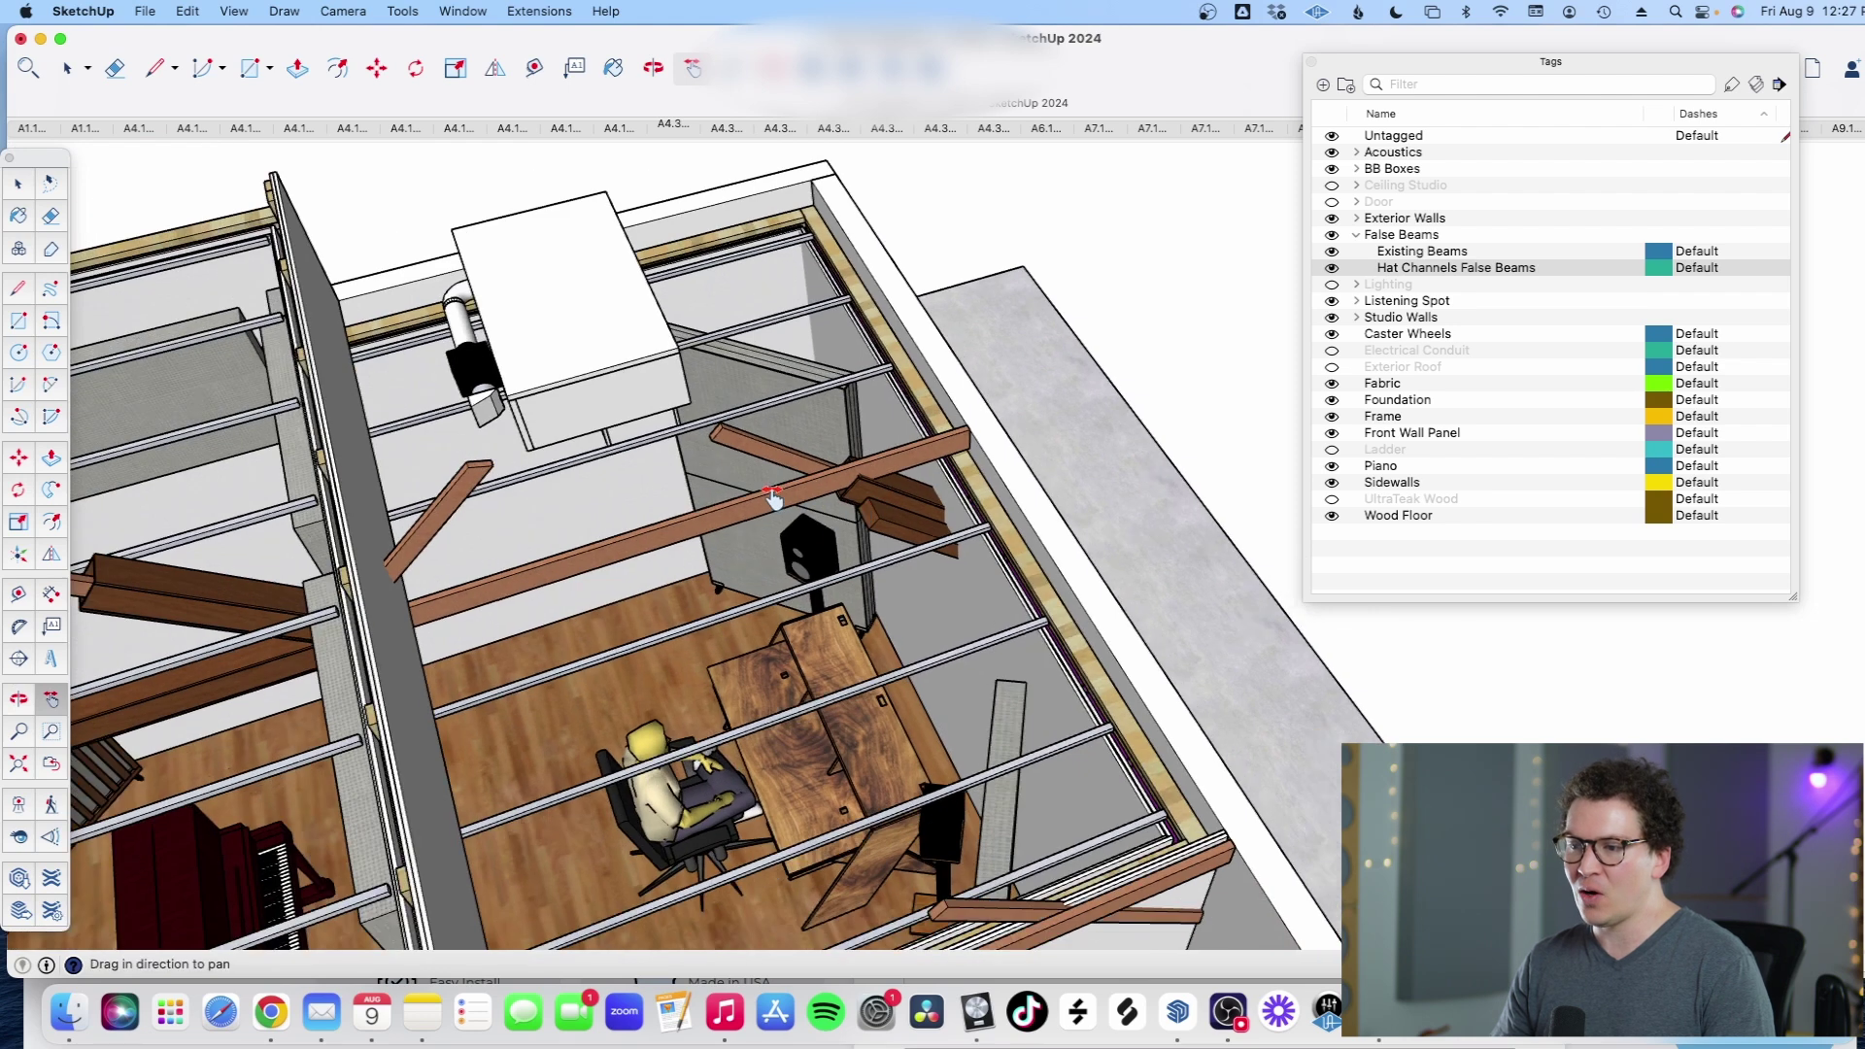
scroll(776, 503, "up", 5)
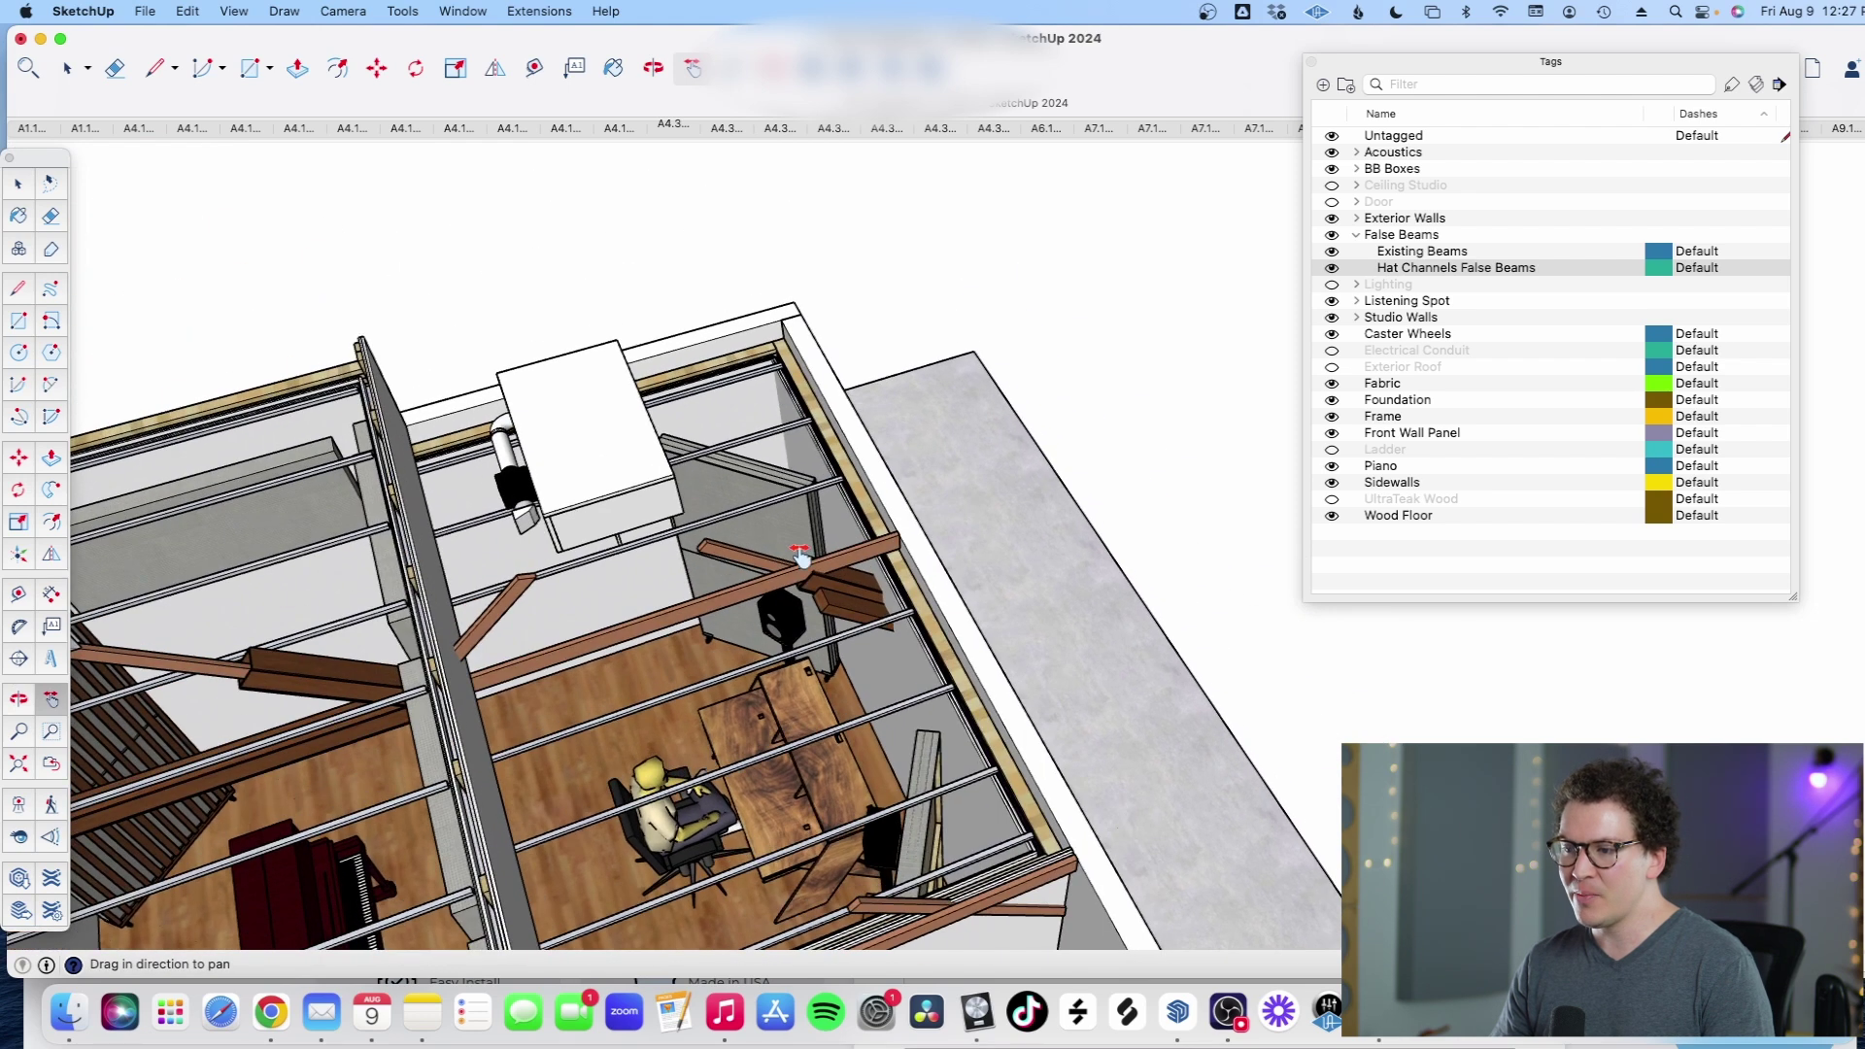
left_click_drag(824, 621, 1218, 580)
scroll(1010, 562, "up", 8)
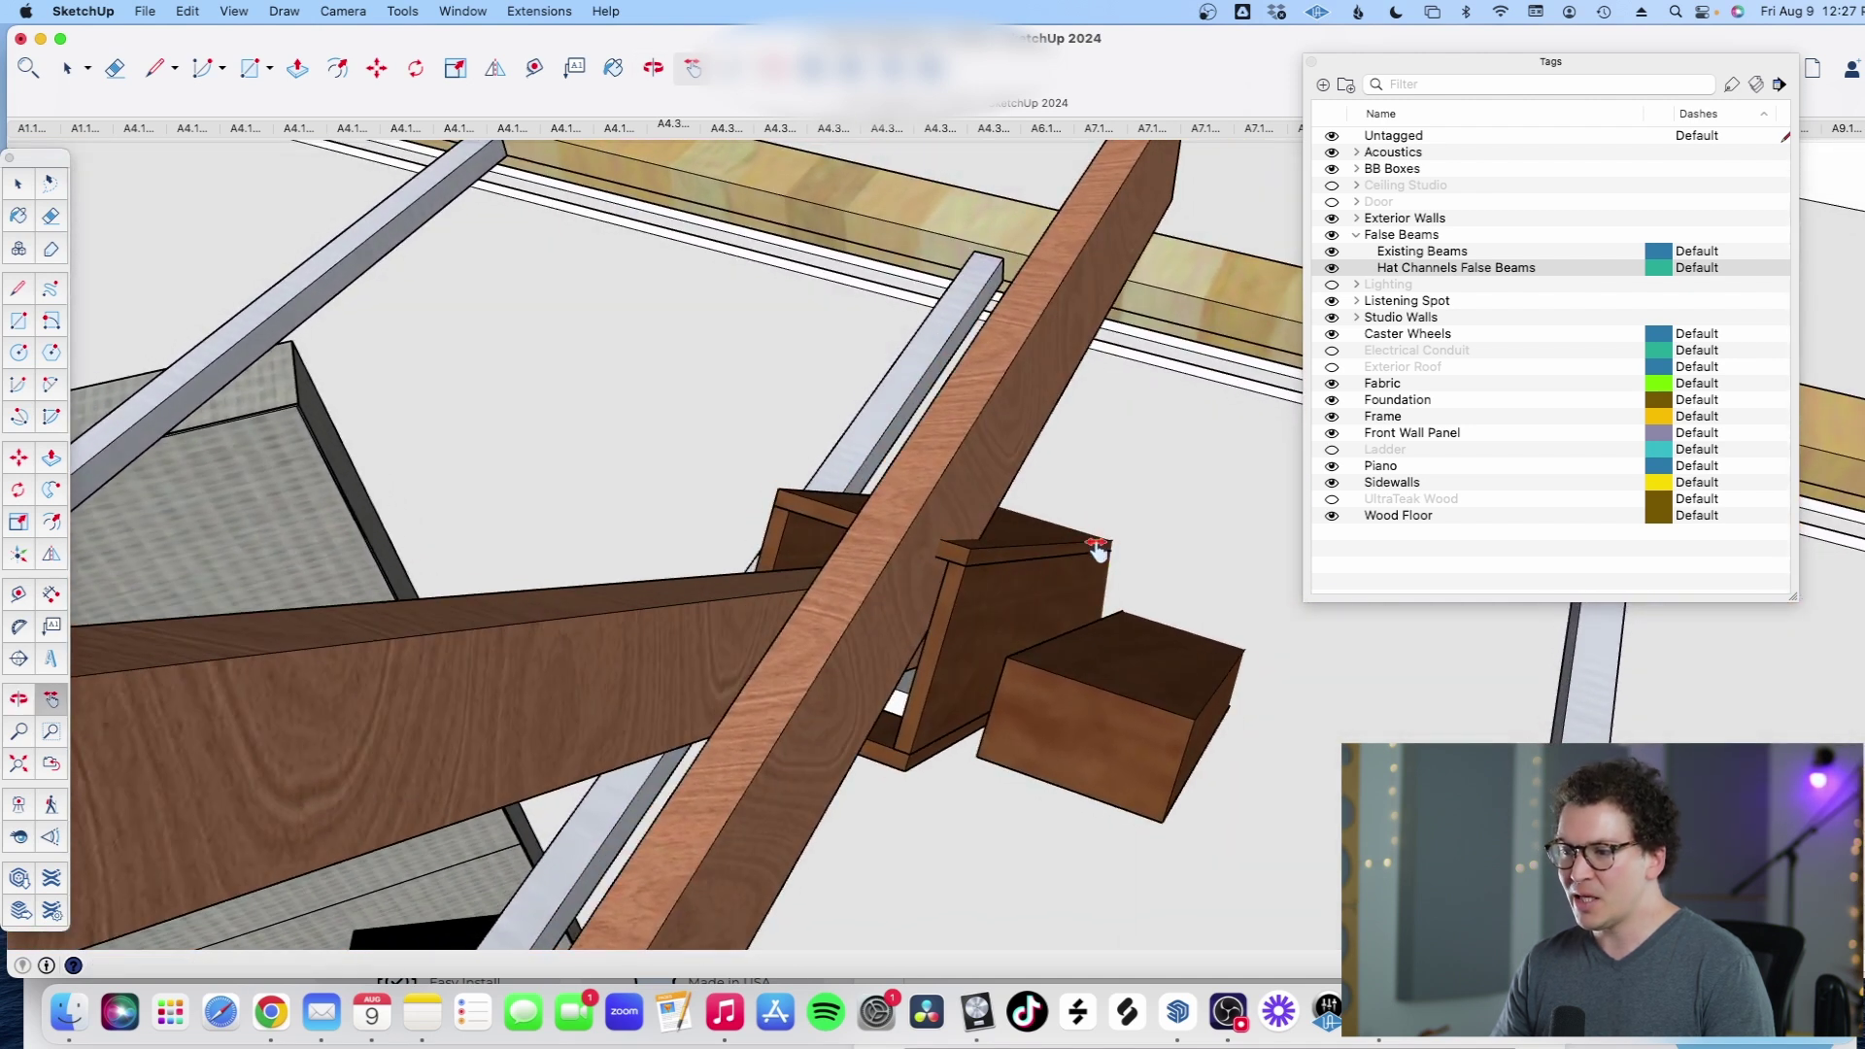
Step: Zoom and orbit in on the boxed beam joint, exposing its side and underside
scroll(1098, 548, "up", 6)
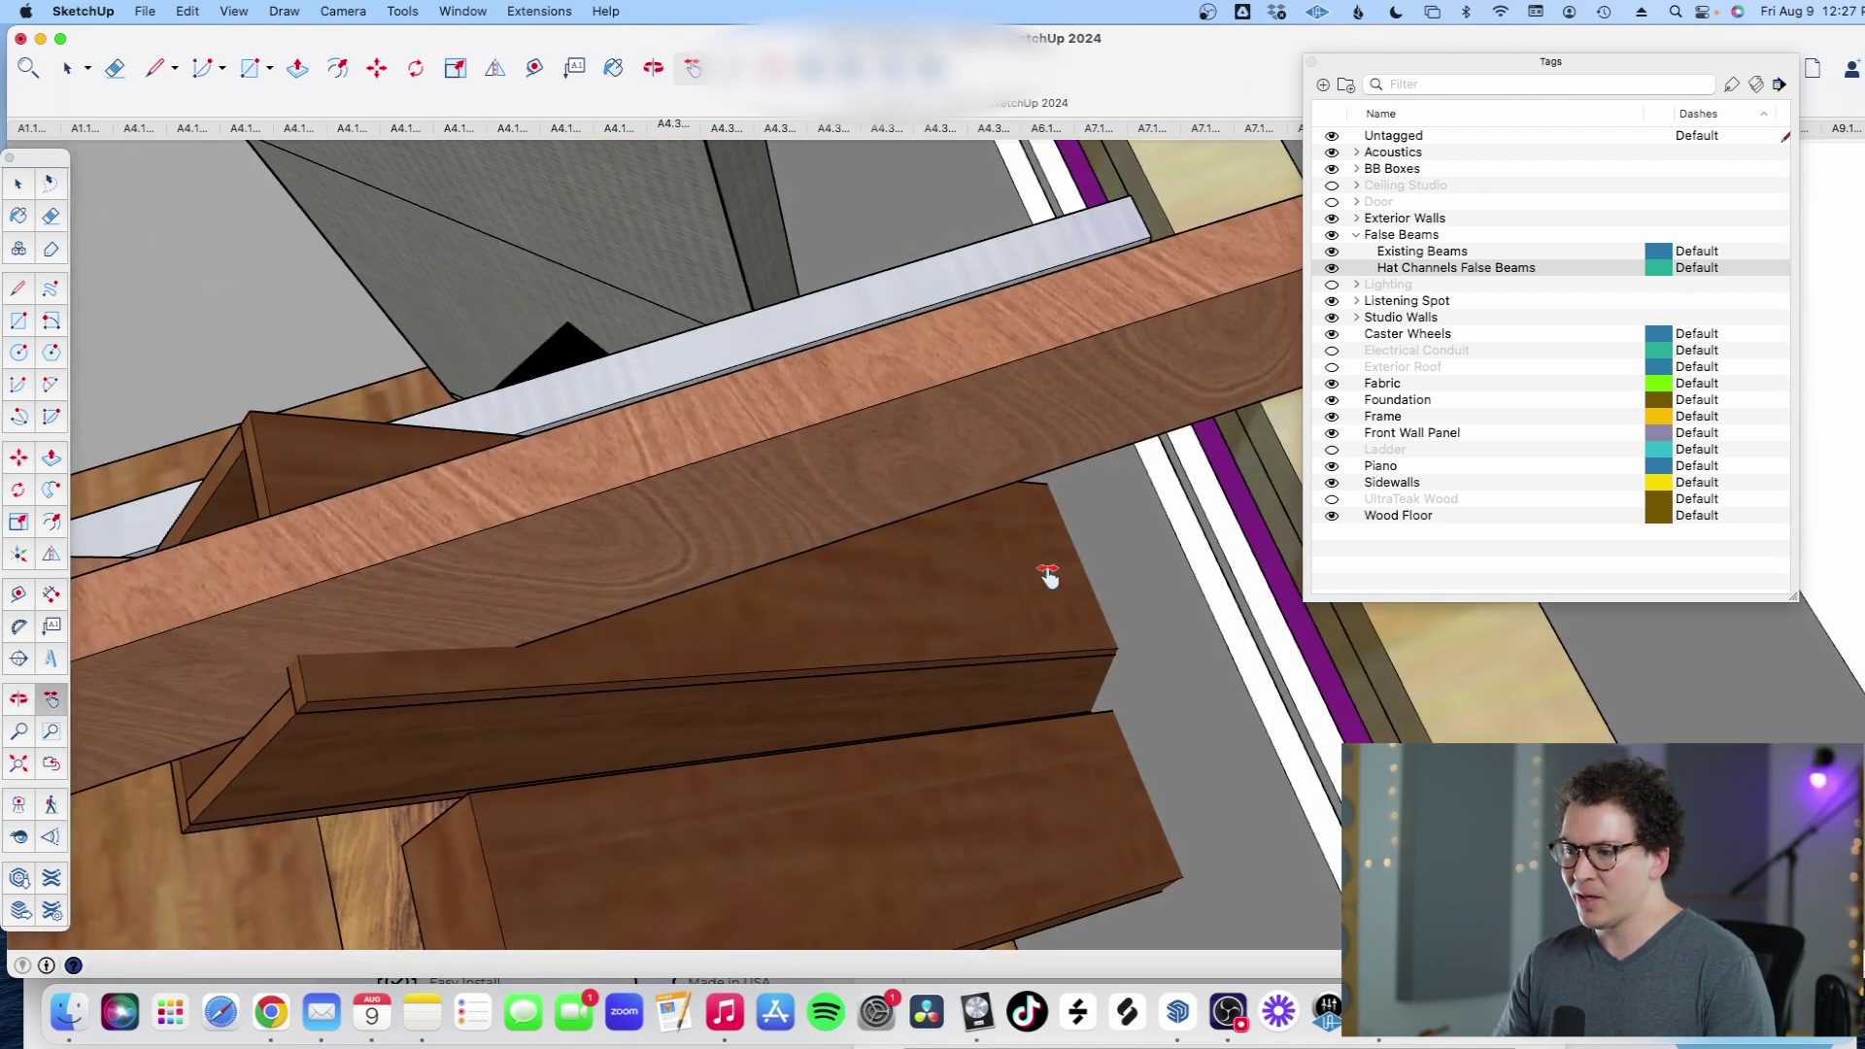
scroll(1049, 575, "up", 2)
key("o")
left_click_drag(1149, 608, 1014, 617)
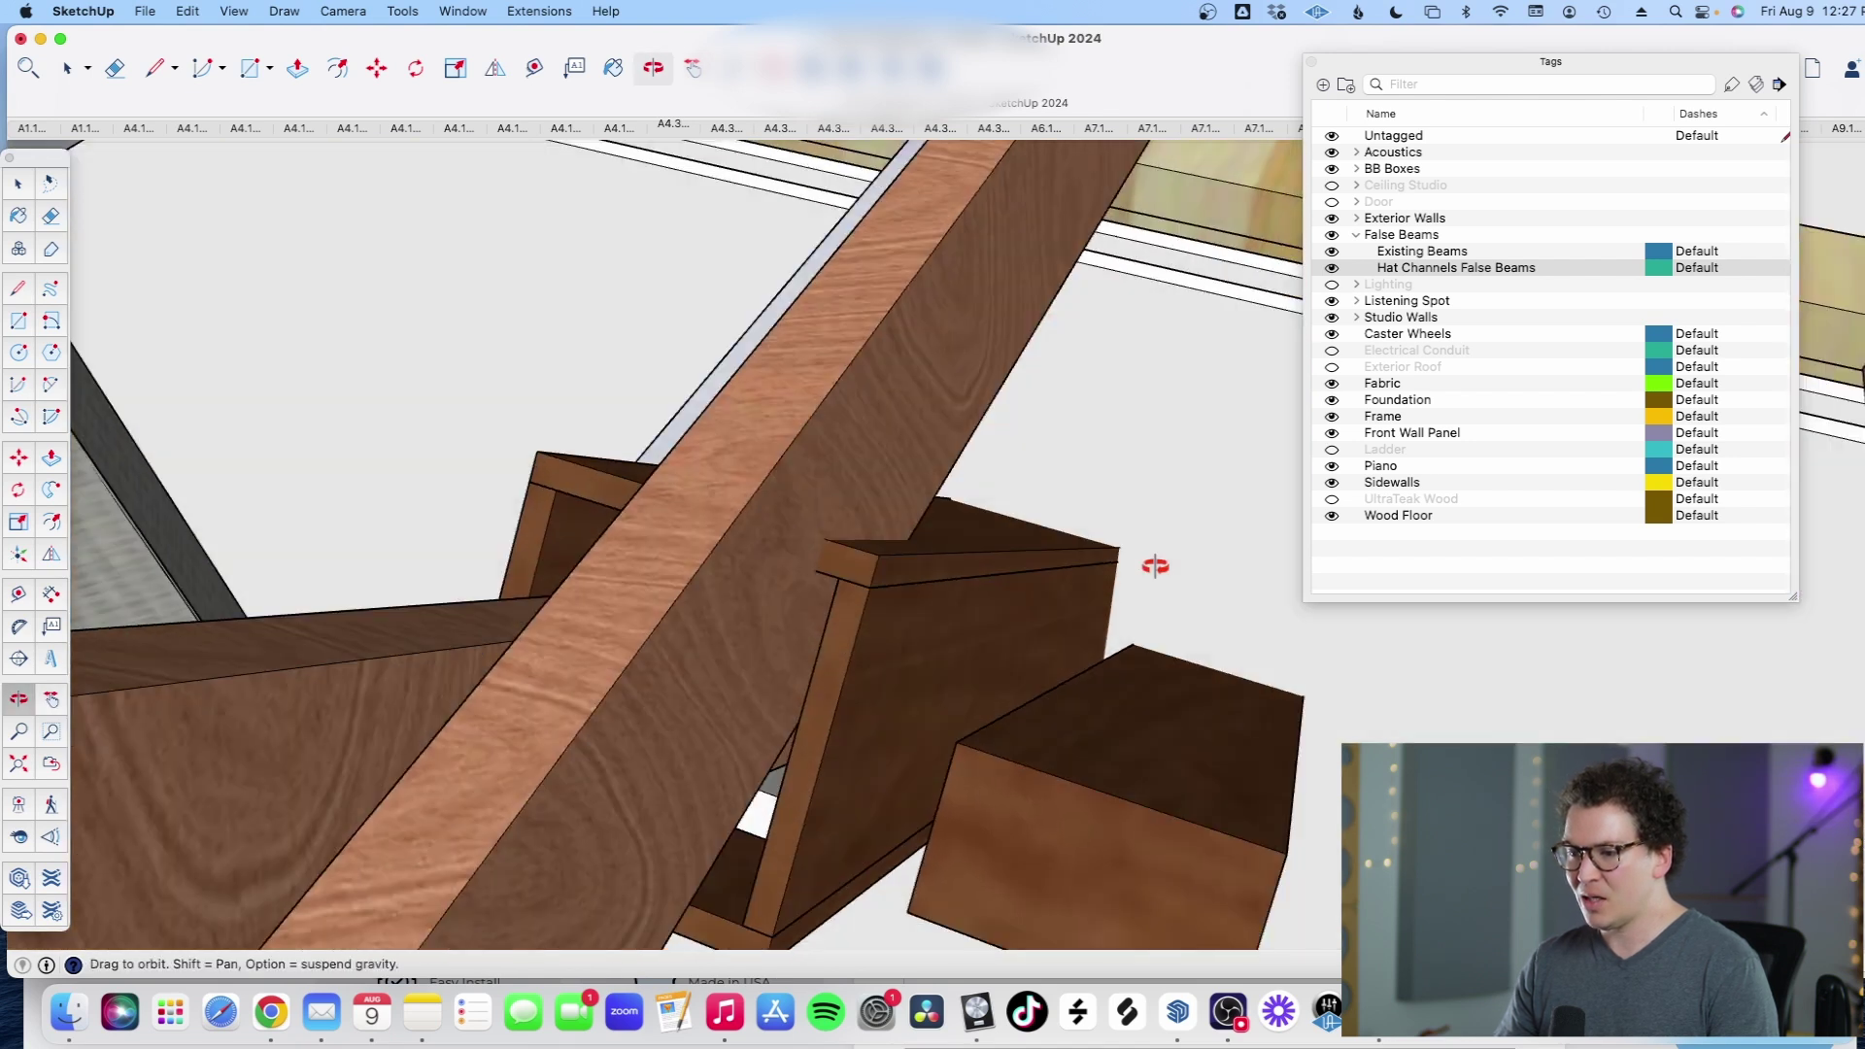
left_click_drag(1155, 565, 1373, 572)
key("h")
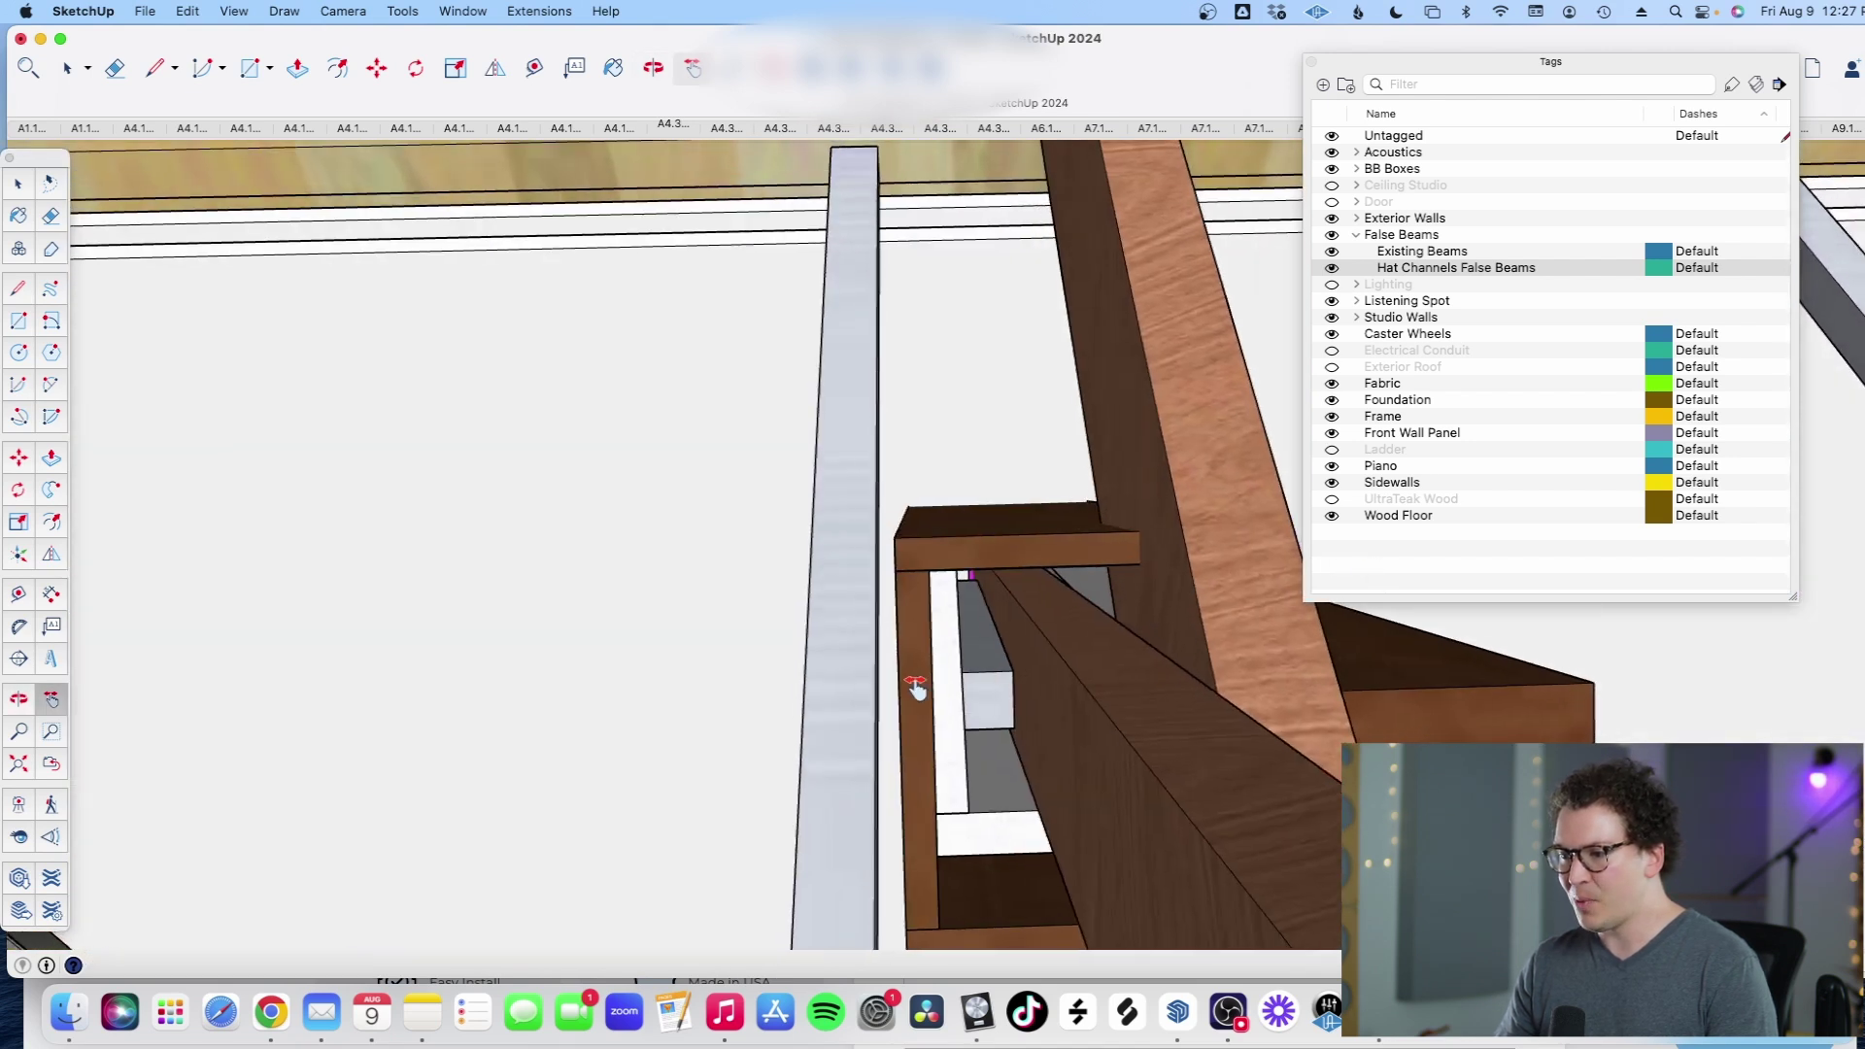
scroll(917, 686, "up", 3)
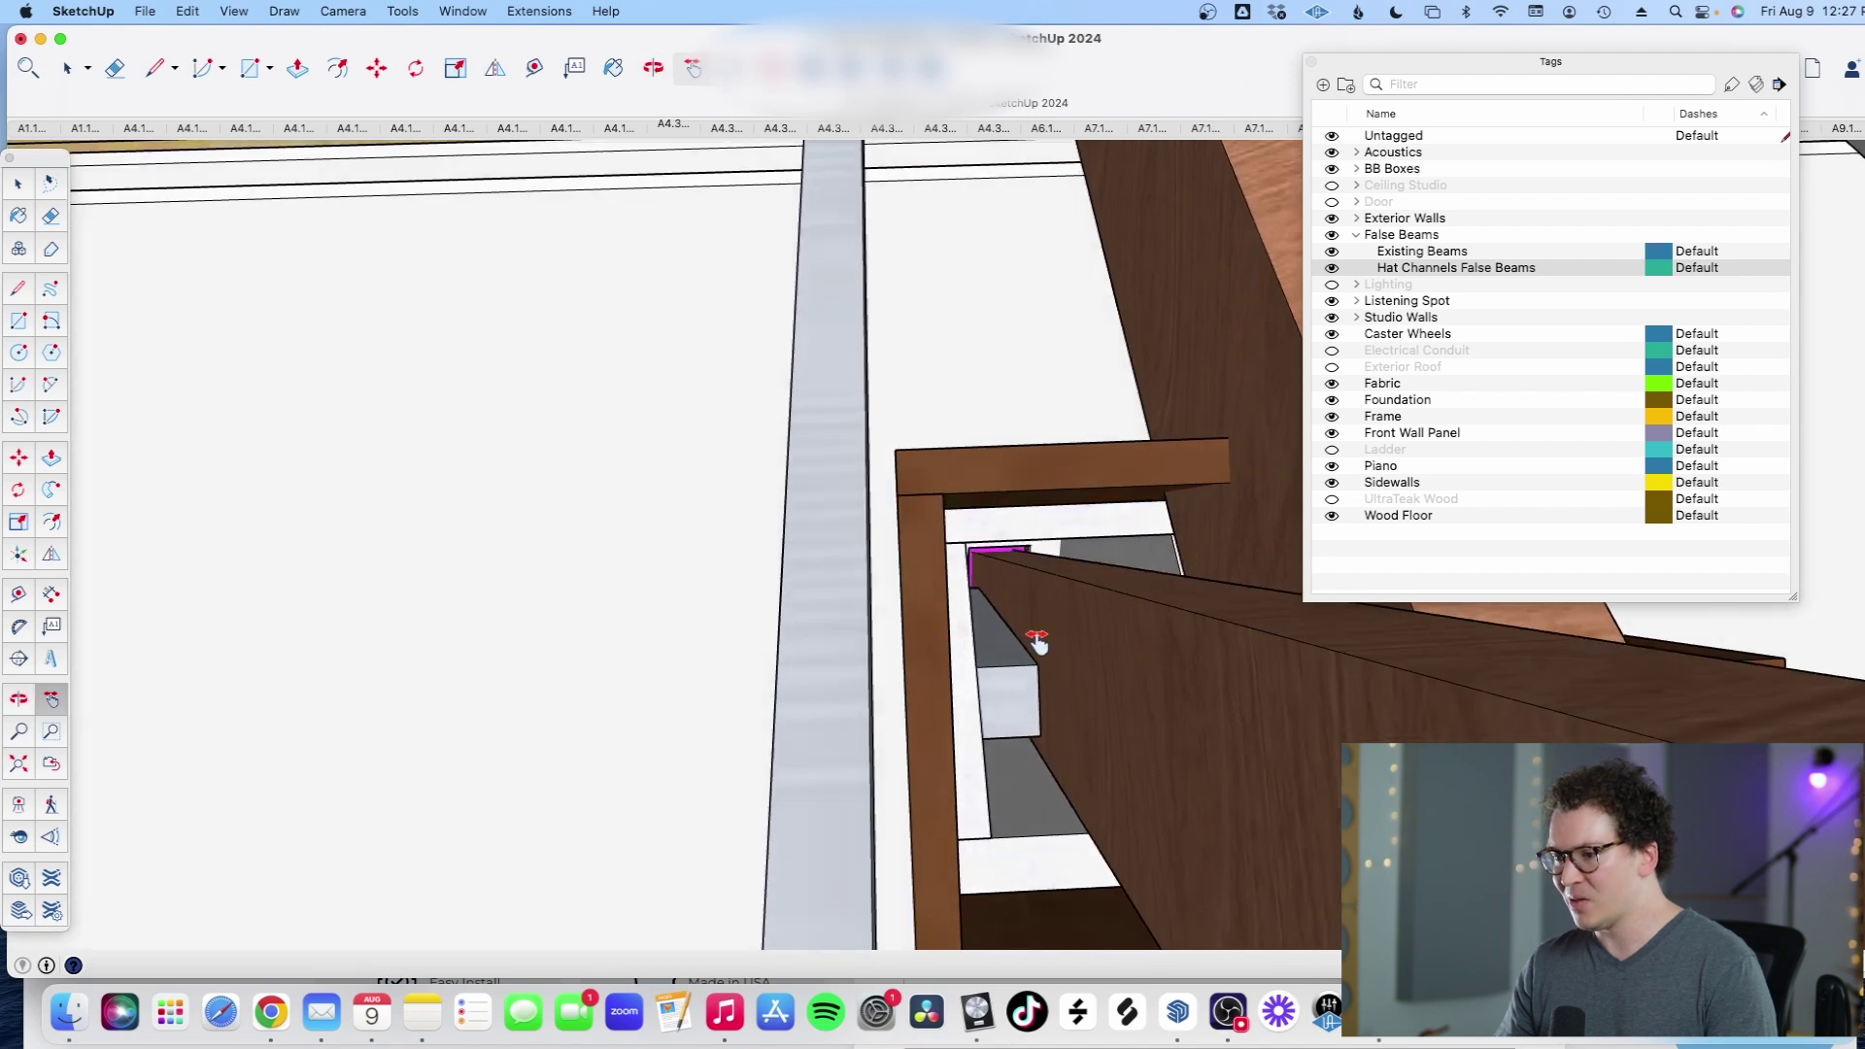
left_click_drag(1037, 641, 1020, 635)
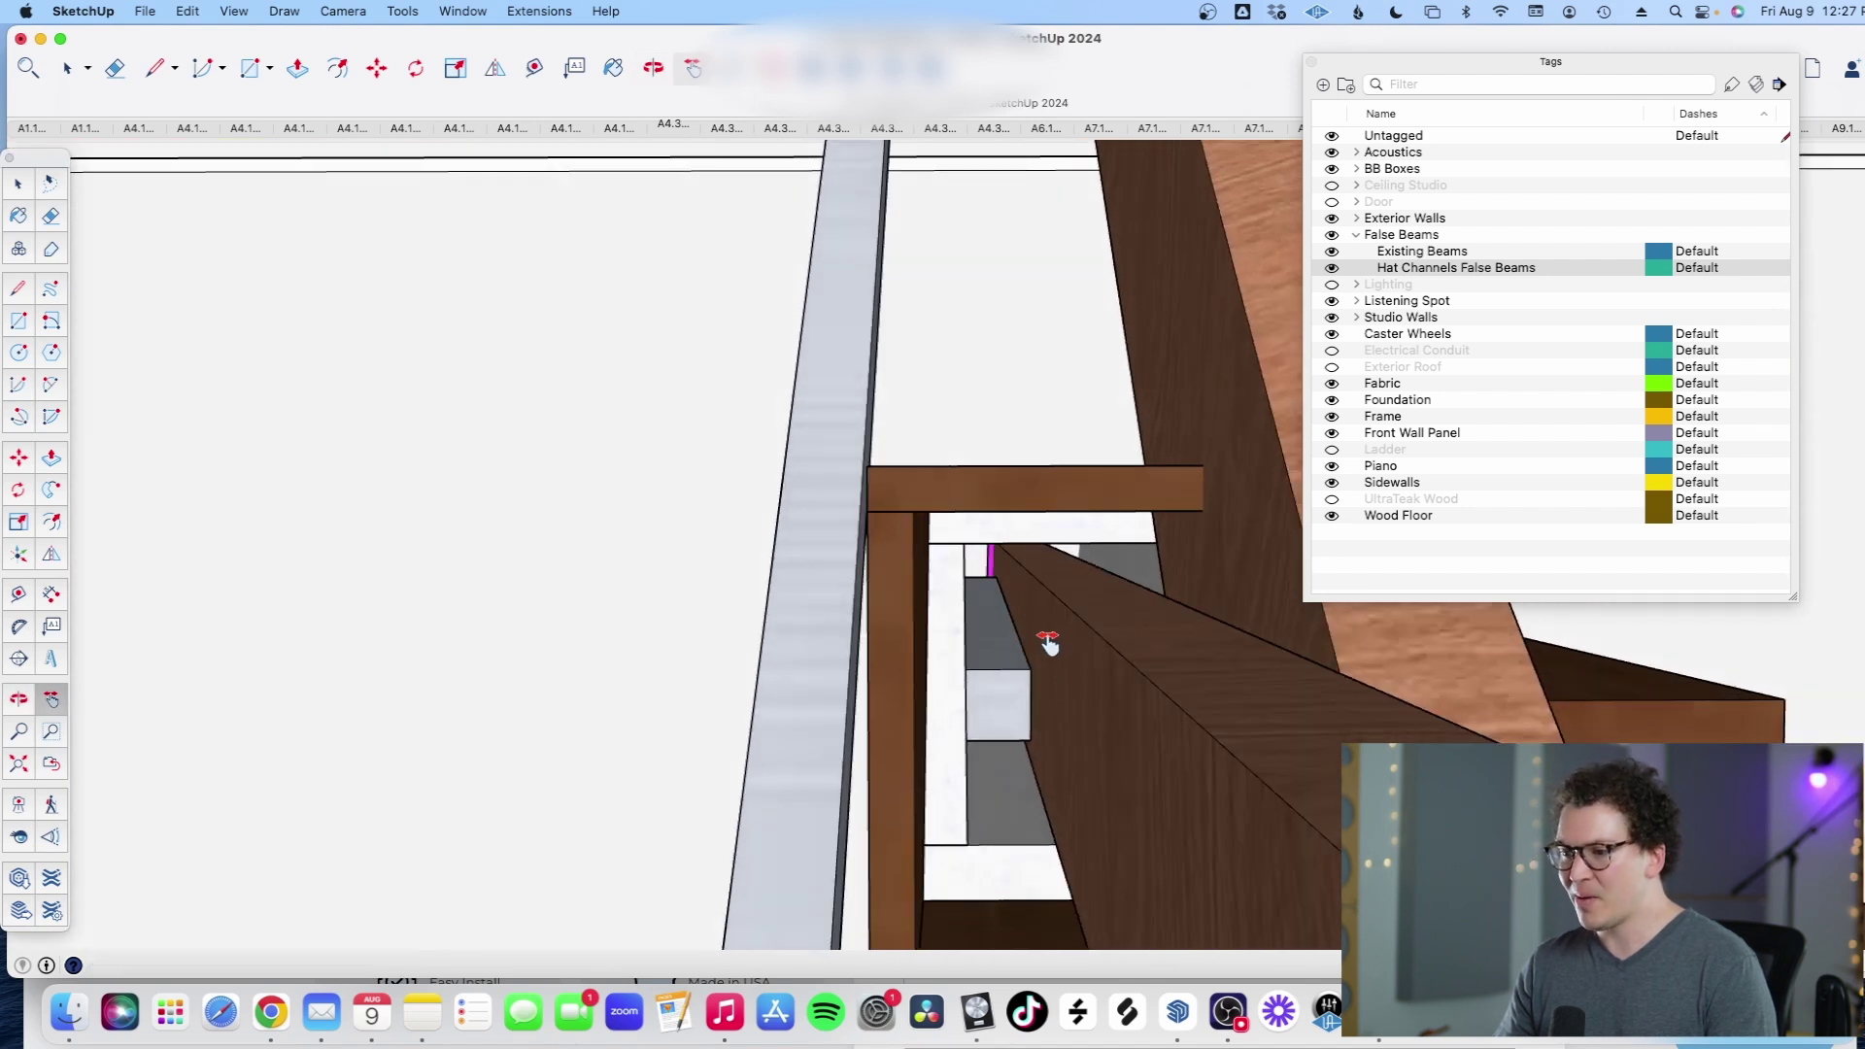
scroll(1040, 646, "up", 2)
left_click_drag(1033, 643, 1031, 618)
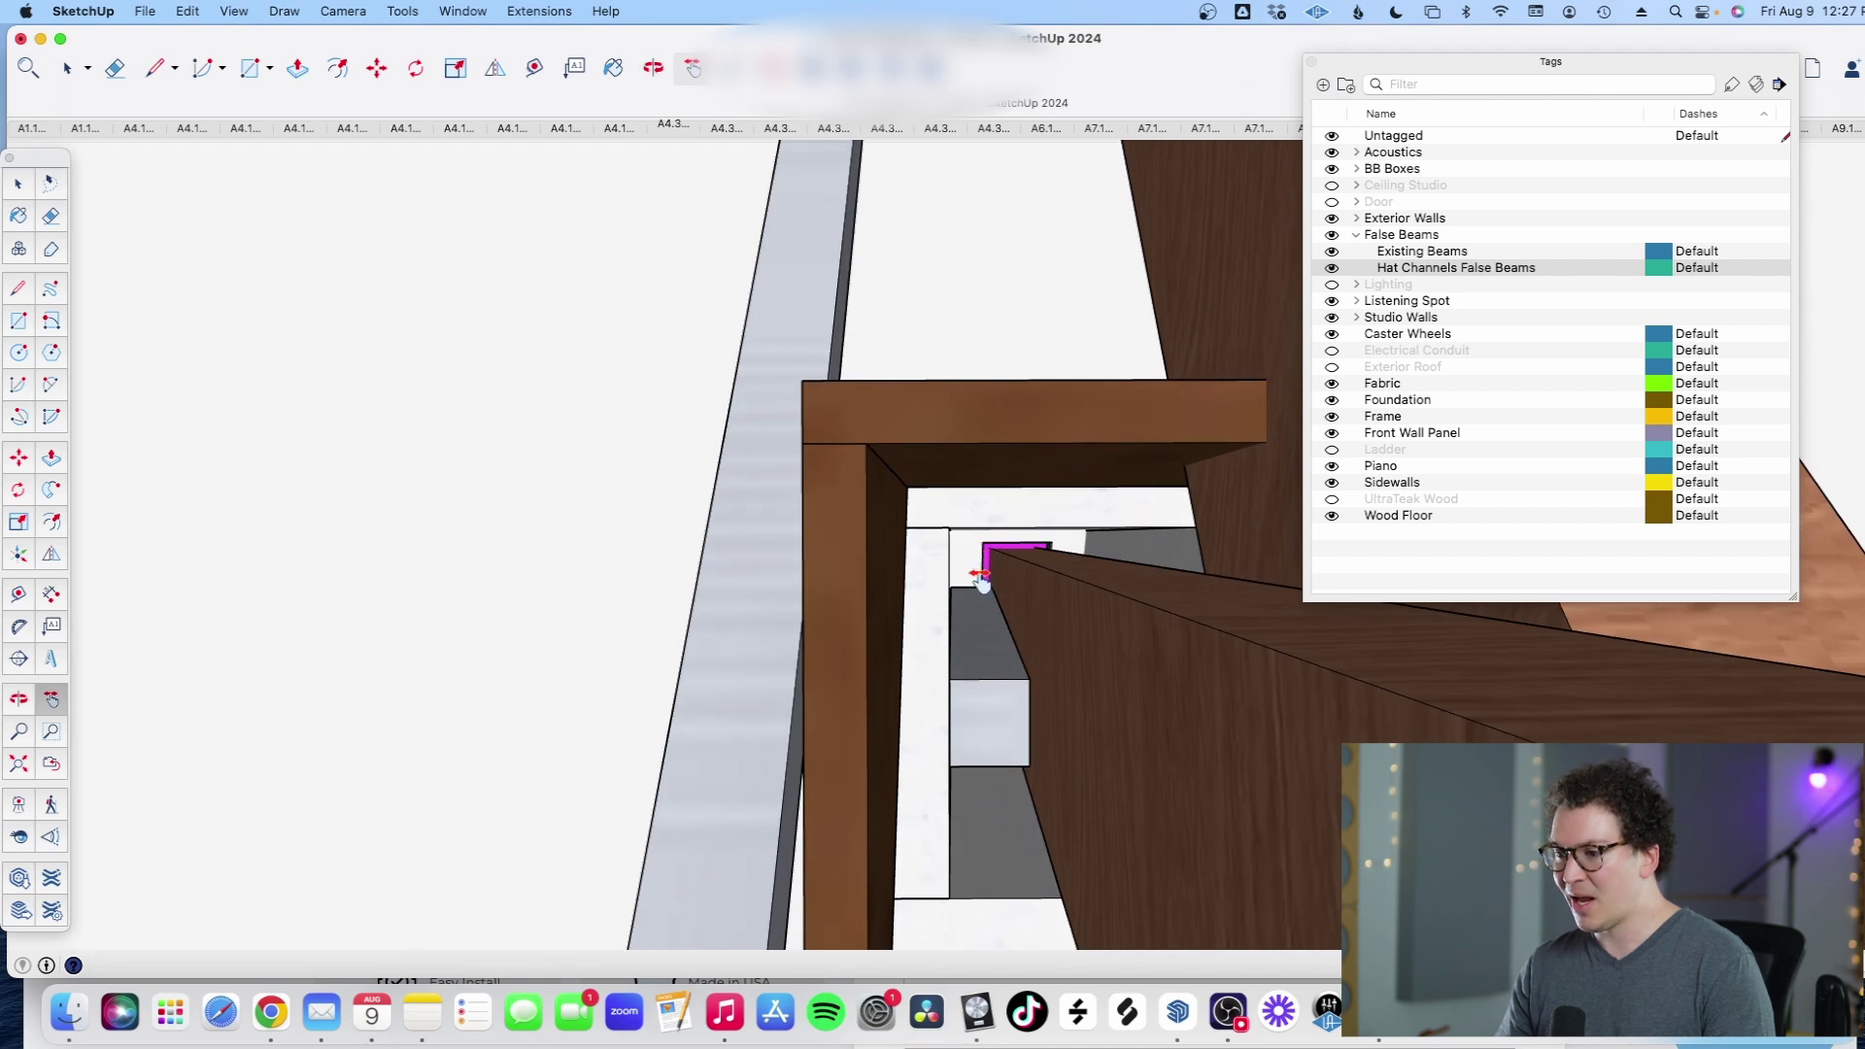
left_click_drag(968, 571, 999, 593)
Step: Start a Tape Measure guide from the beam edge, cancel it, and orbit to the magenta box
key("t")
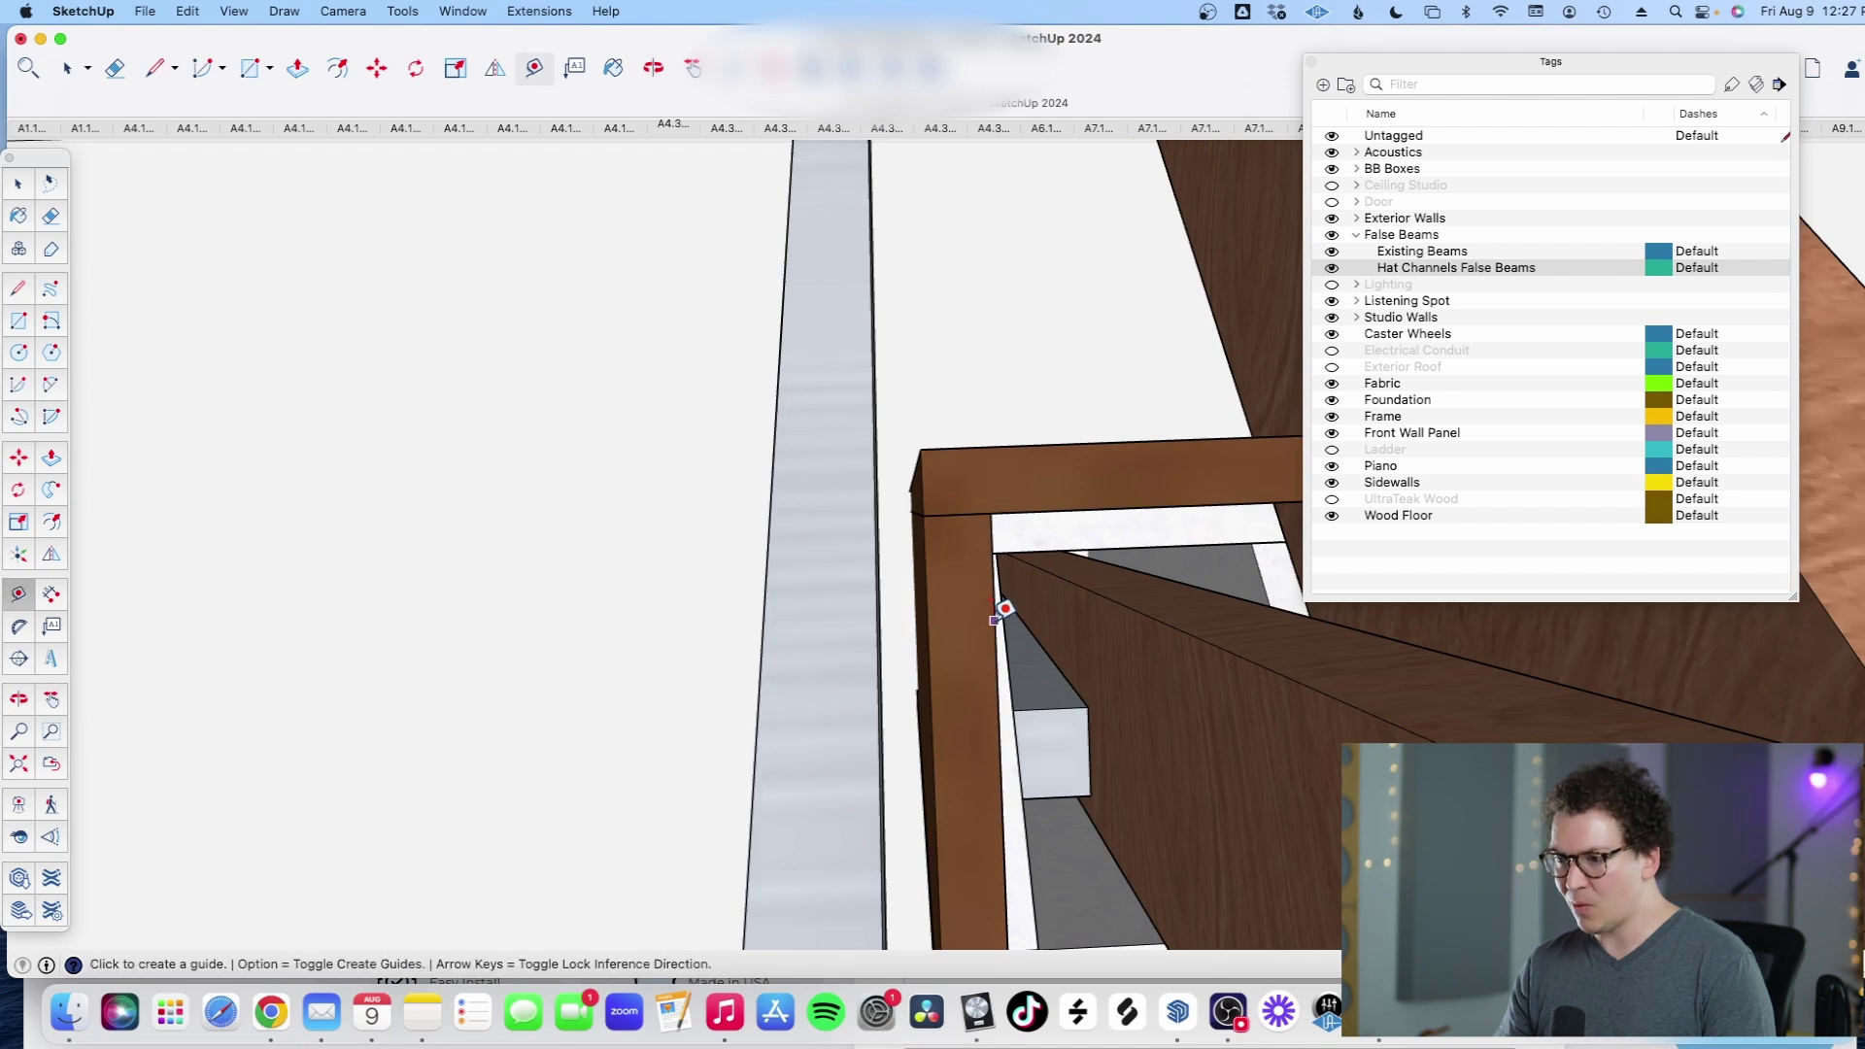
left_click(1001, 609)
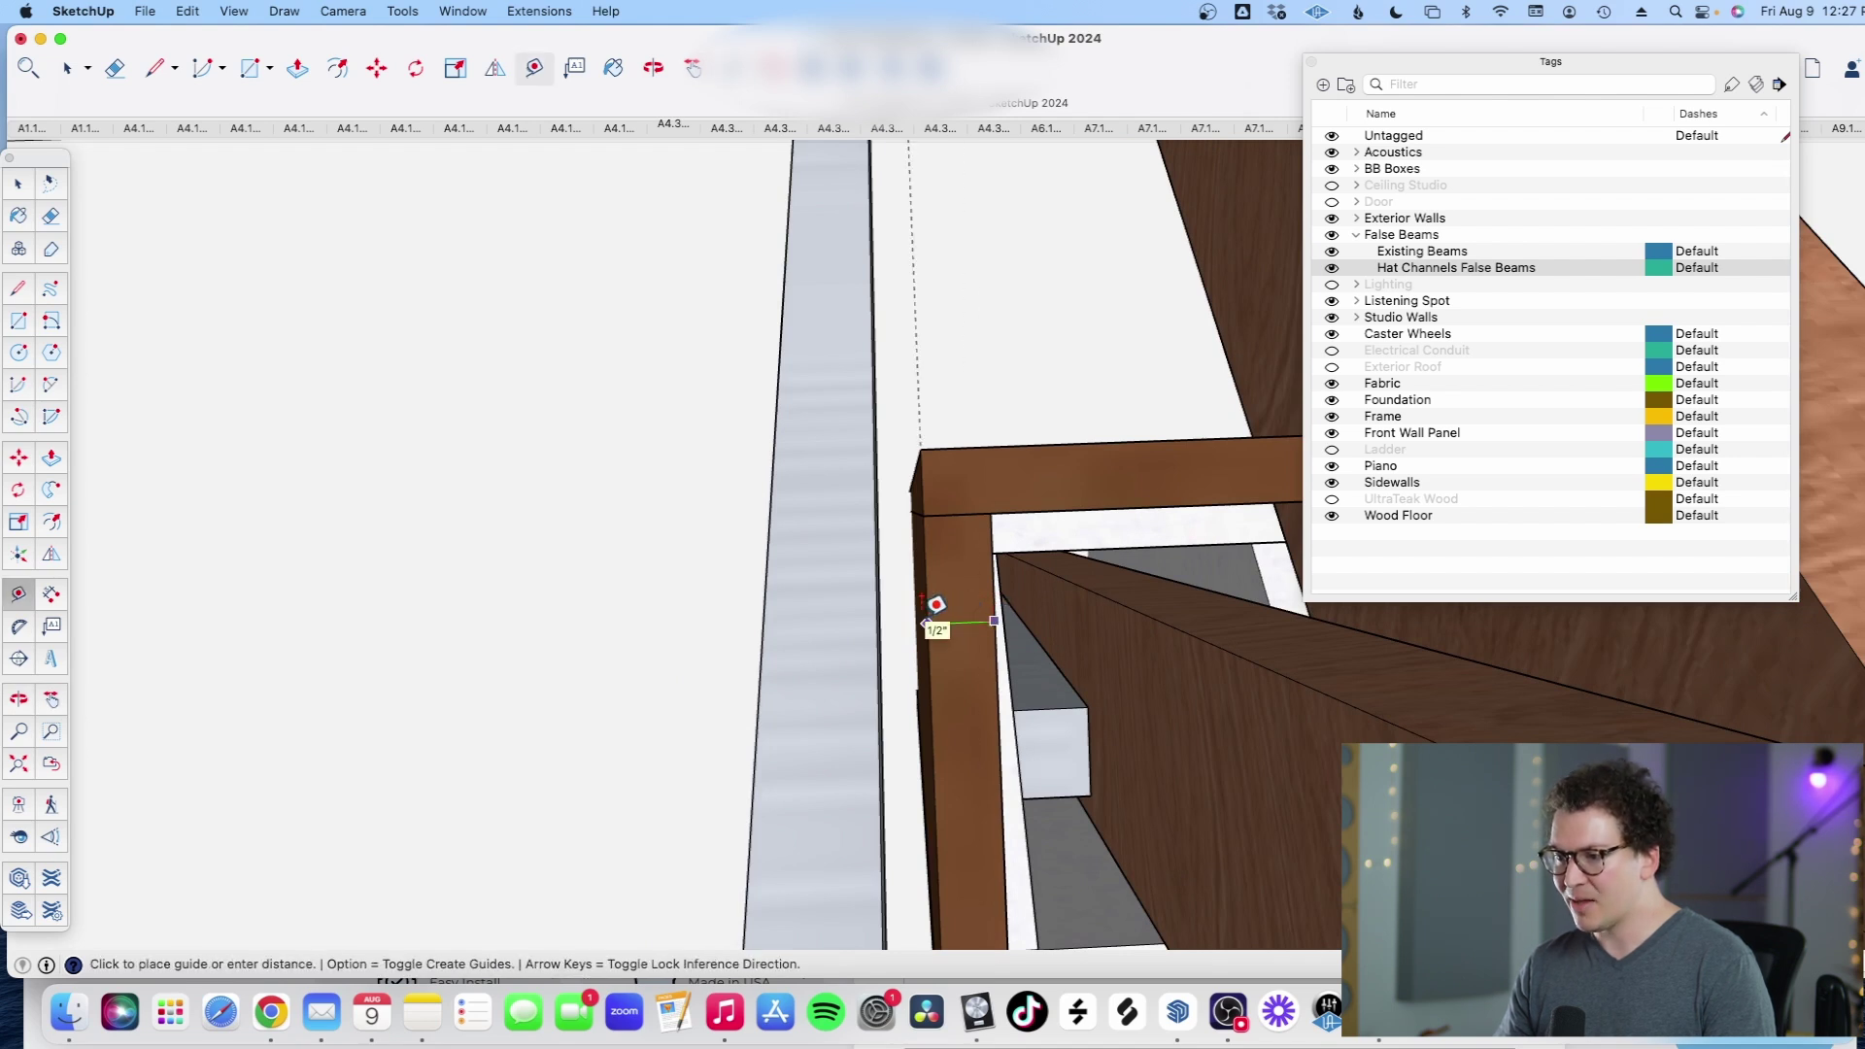
key("space")
scroll(959, 627, "down", 3)
left_click_drag(959, 627, 1055, 645)
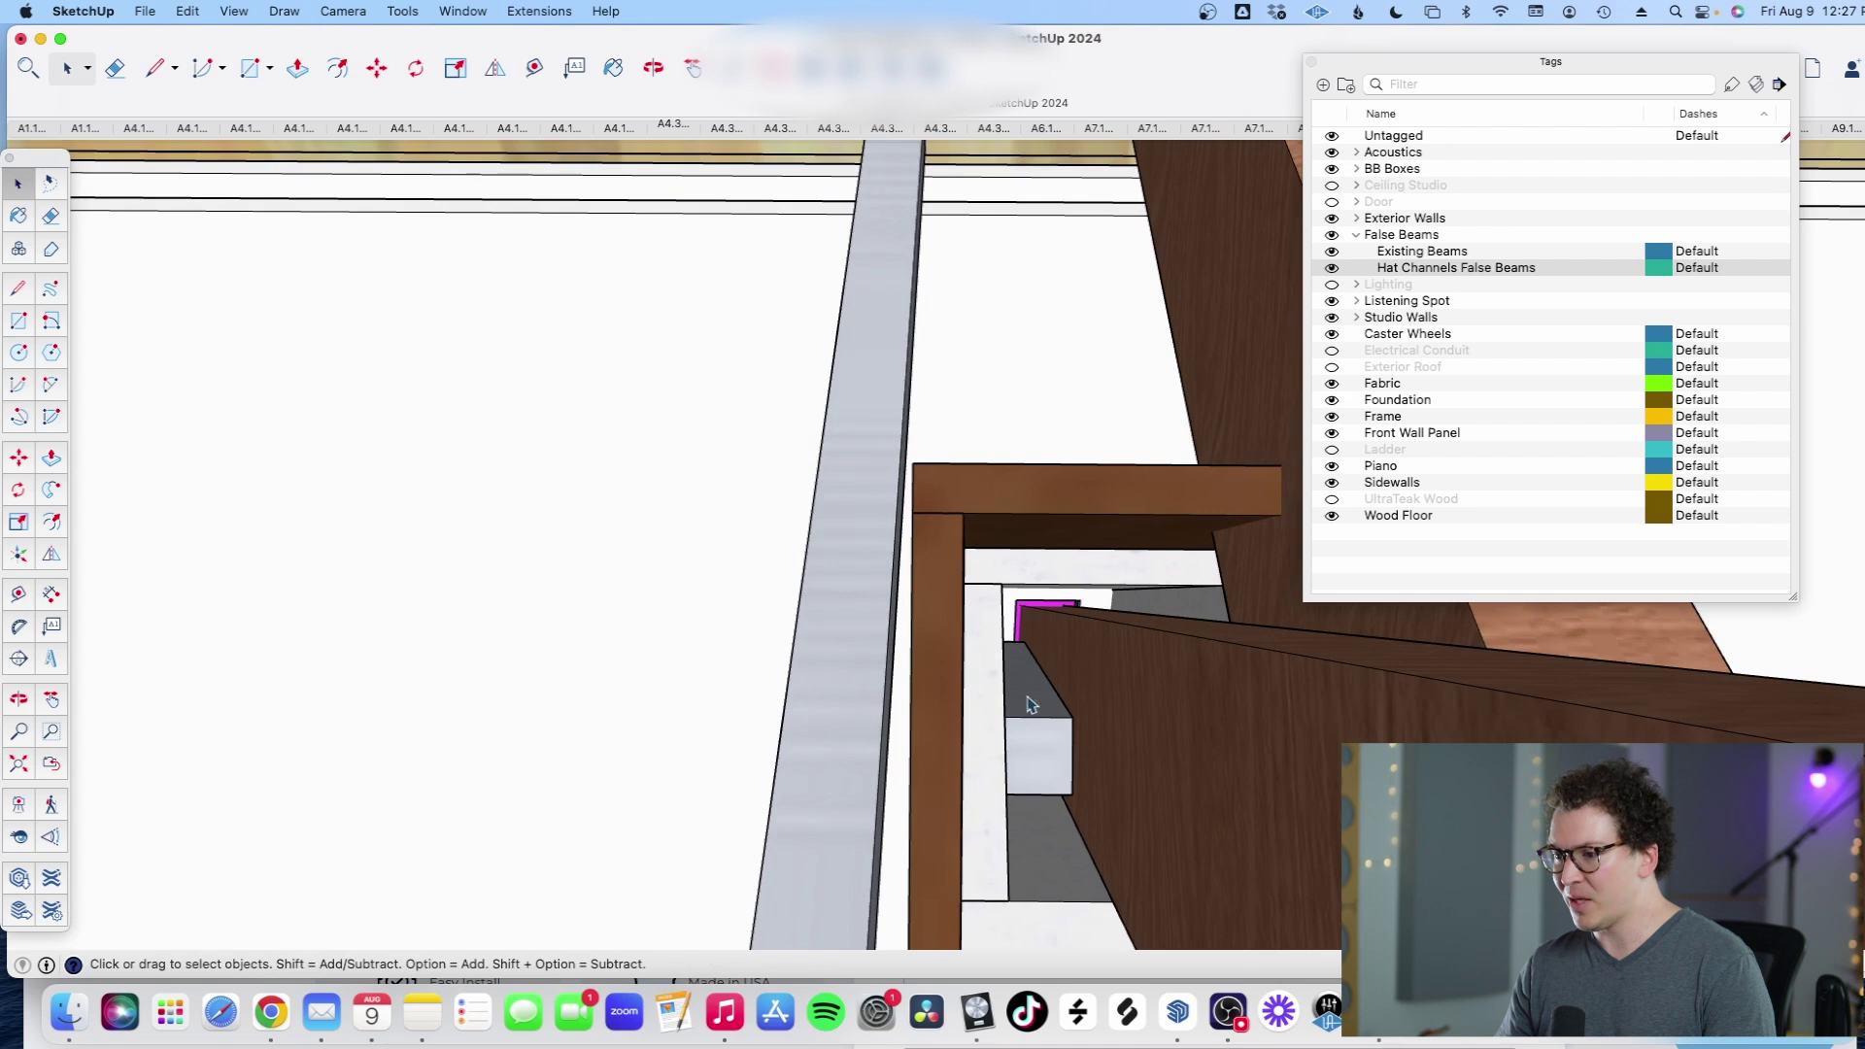
left_click_drag(1055, 801, 894, 687)
key("space")
scroll(812, 624, "up", 4)
Step: Start a rectangle on the opening edge, cancel it, and pan back to the beams
key("r")
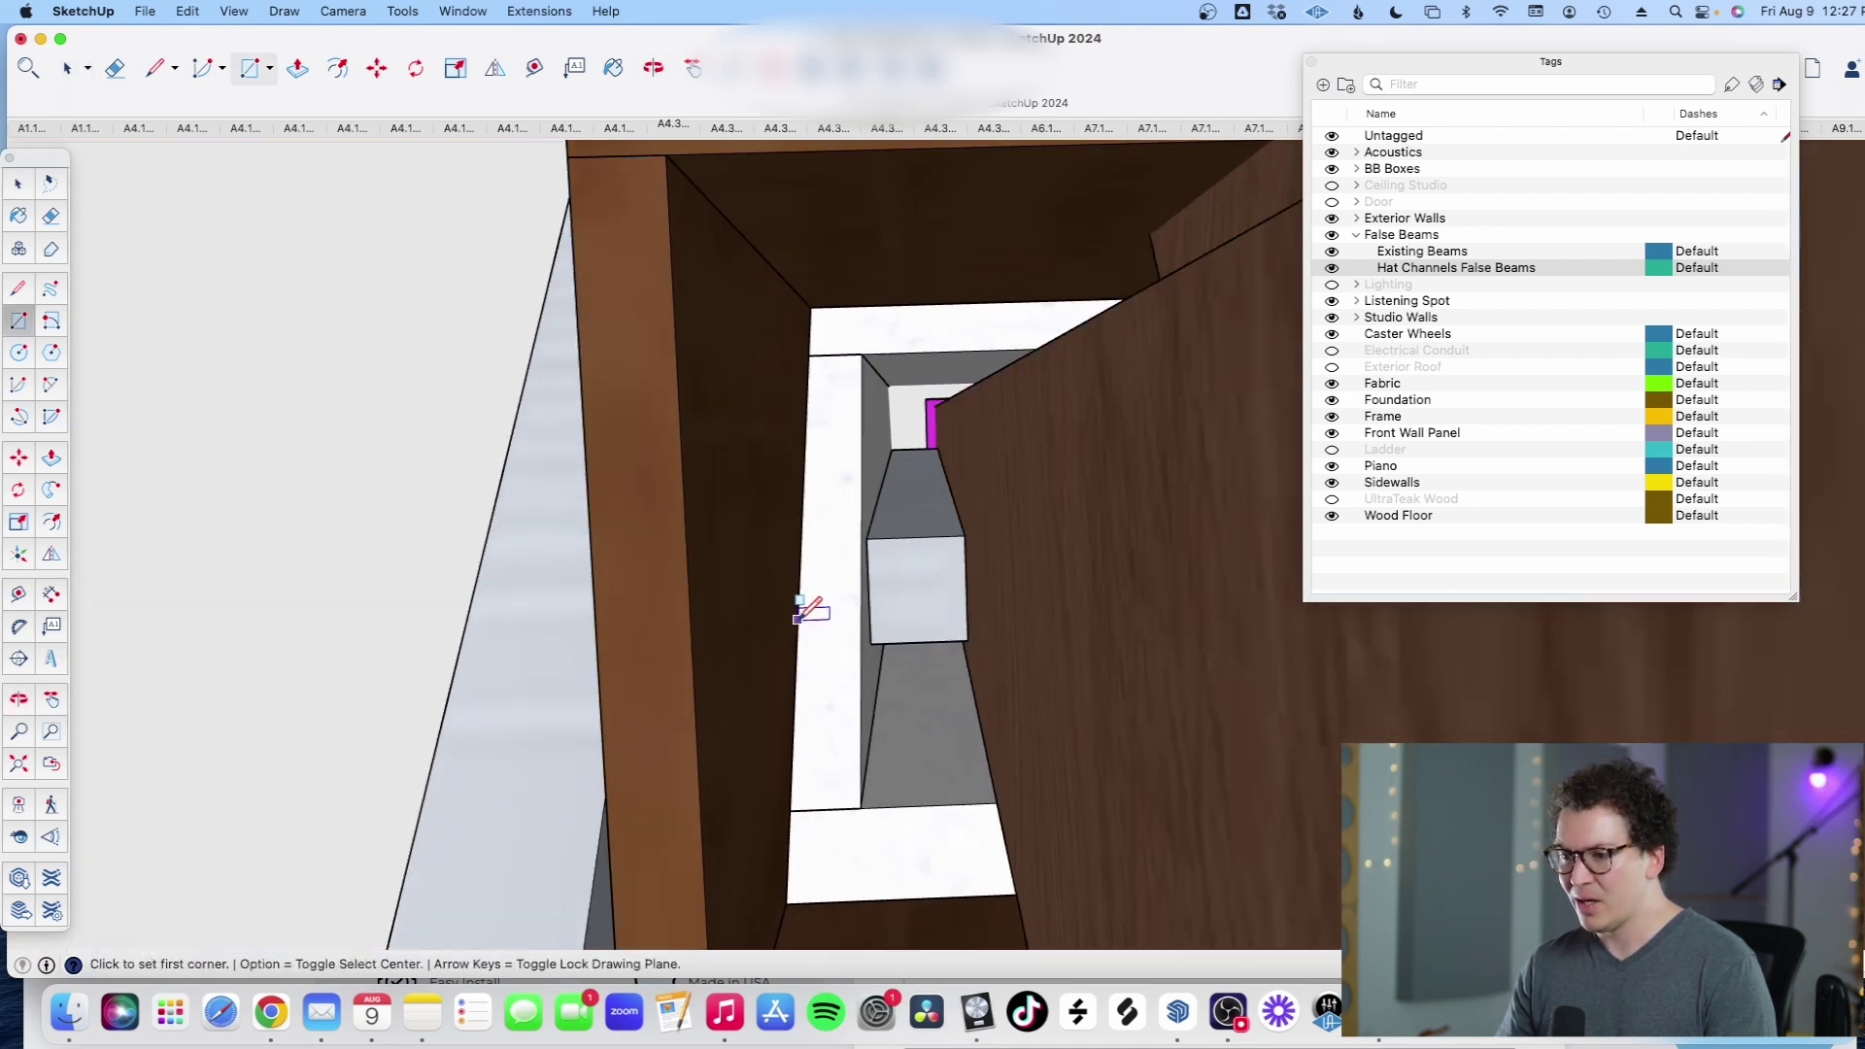
left_click(797, 619)
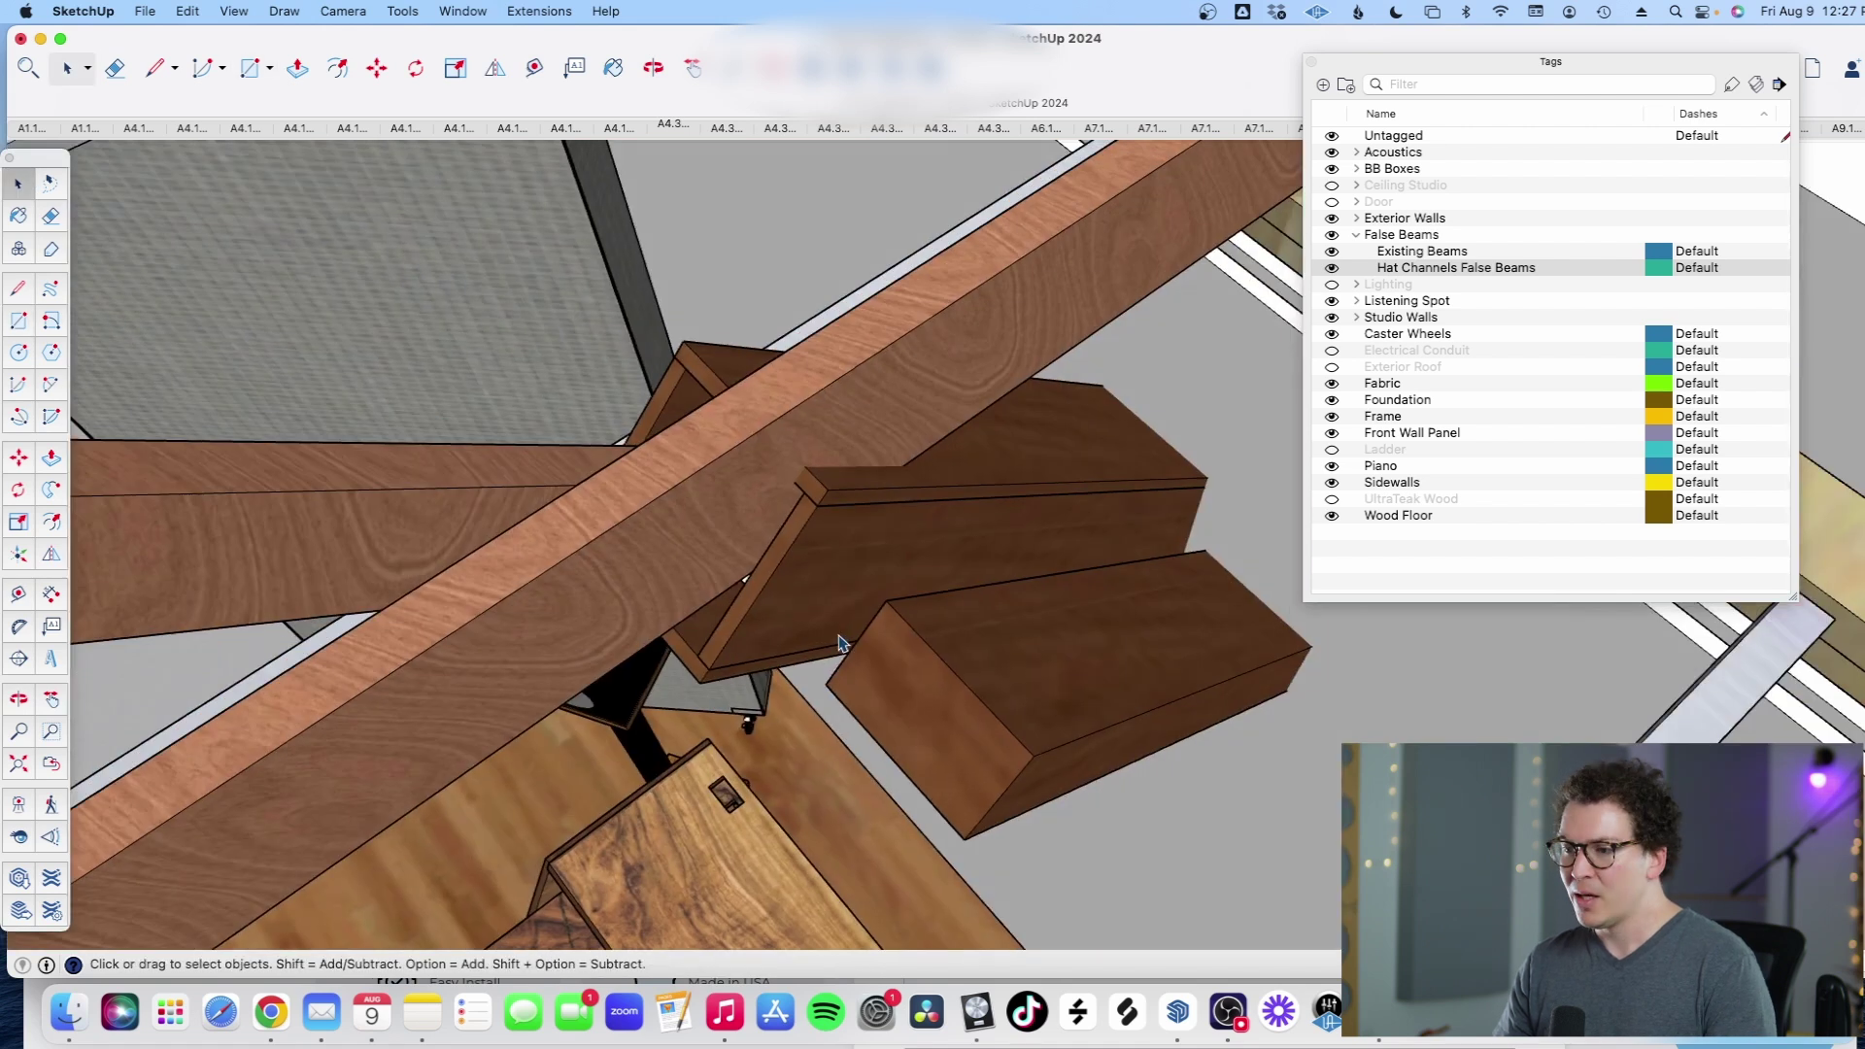
key("h")
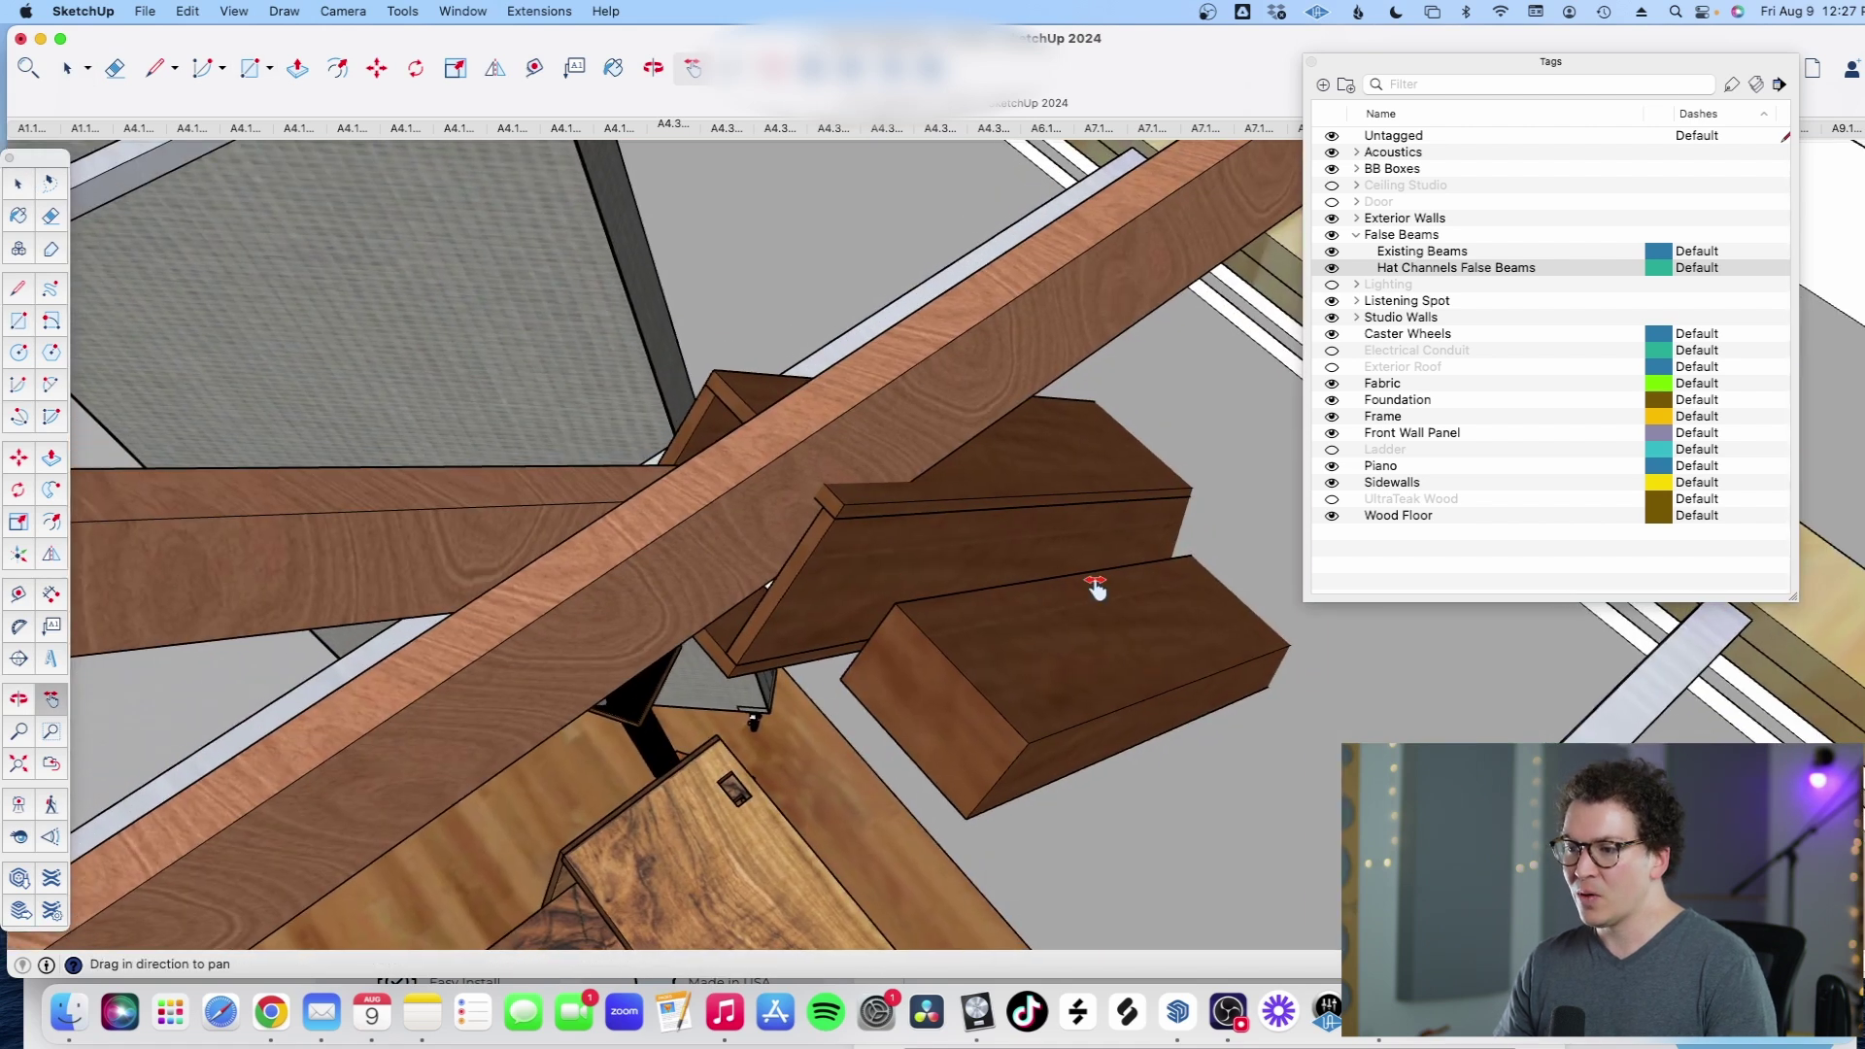
left_click_drag(1095, 586, 802, 593)
Step: Pan toward the beams and piano, then make the Ceiling Studio tag visible
left_click_drag(632, 505, 435, 456)
left_click_drag(309, 372, 413, 386)
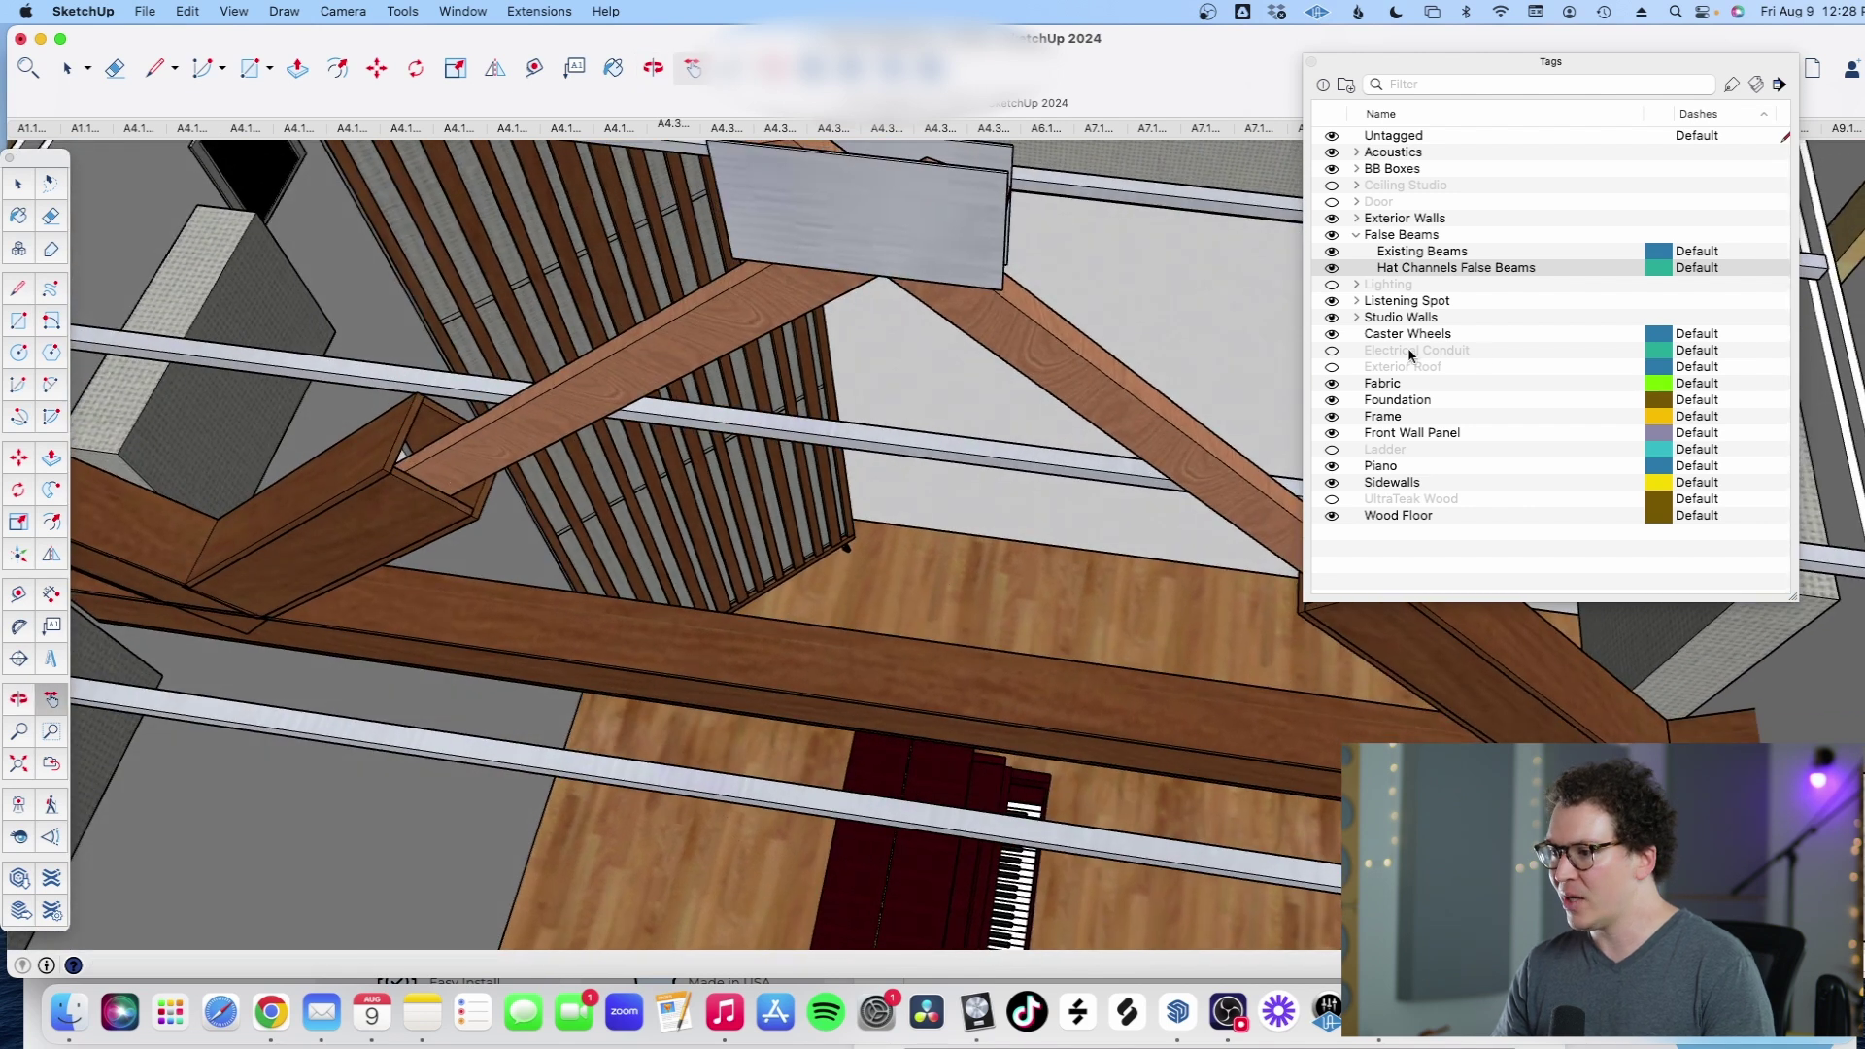
scroll(1042, 453, "down", 3)
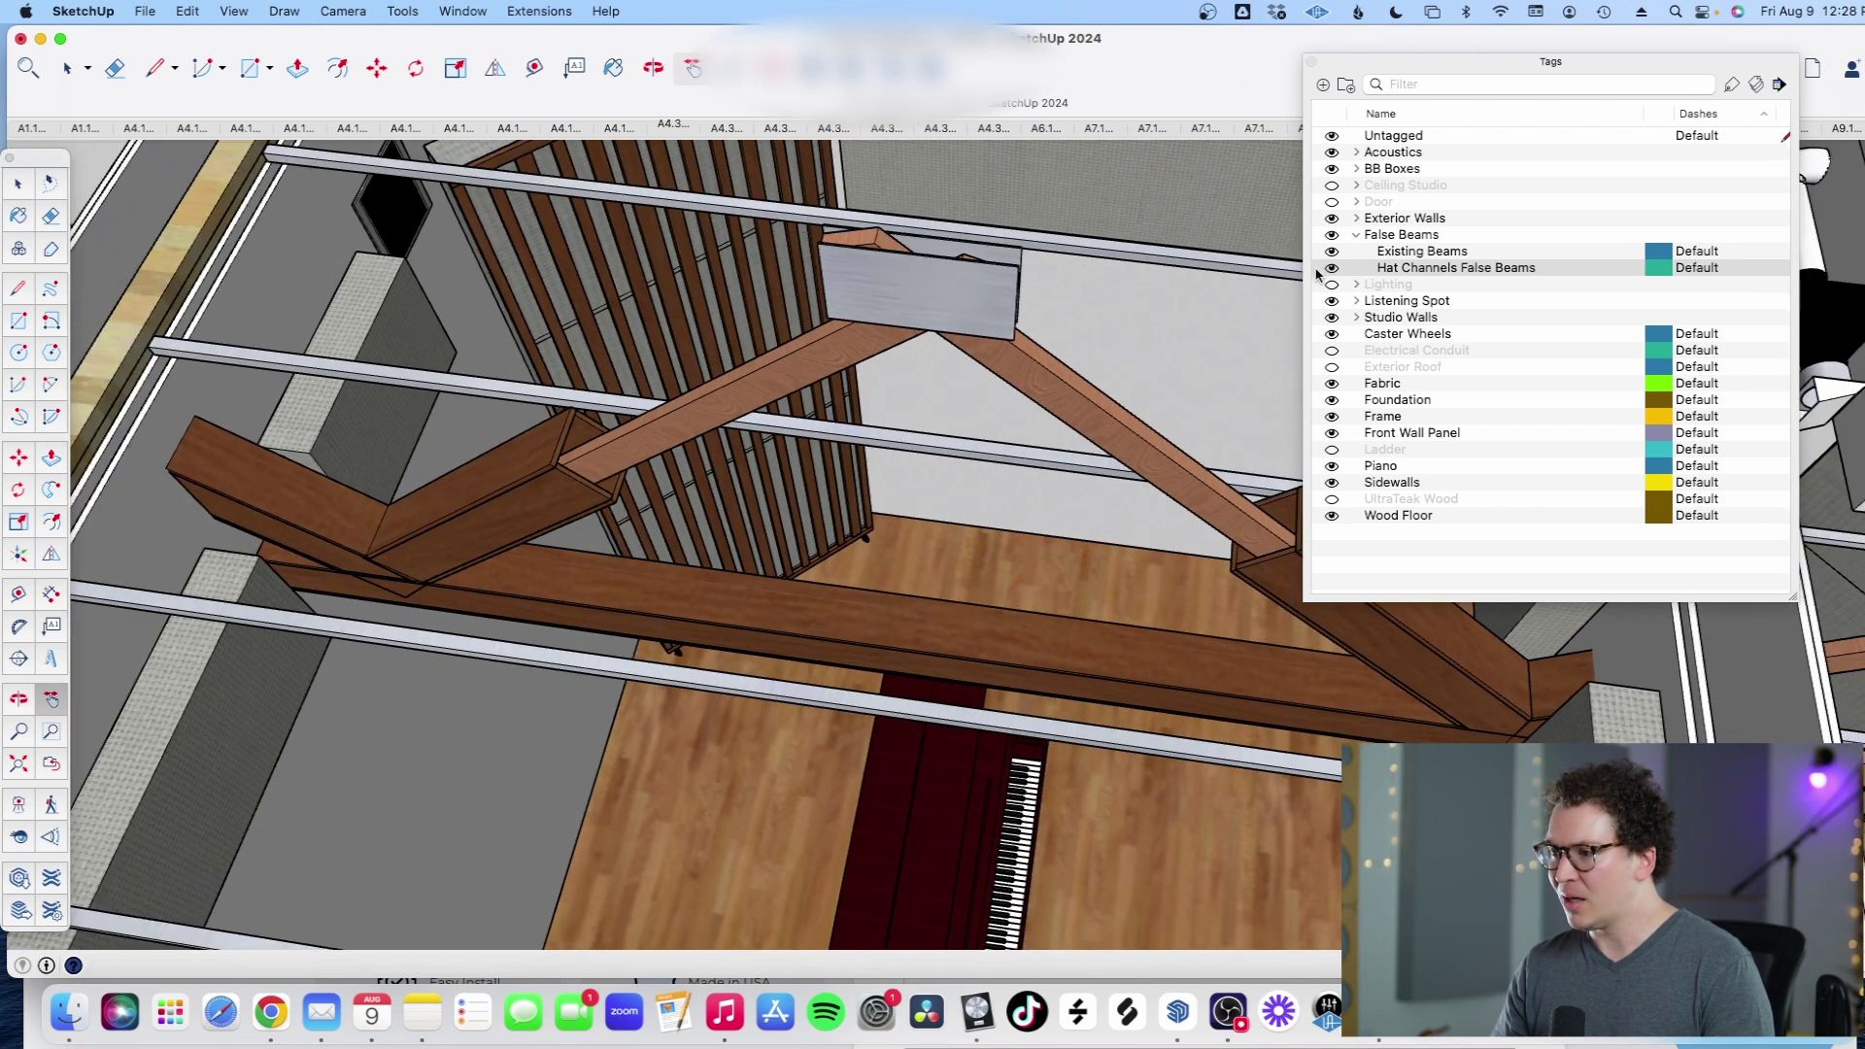
left_click(1331, 185)
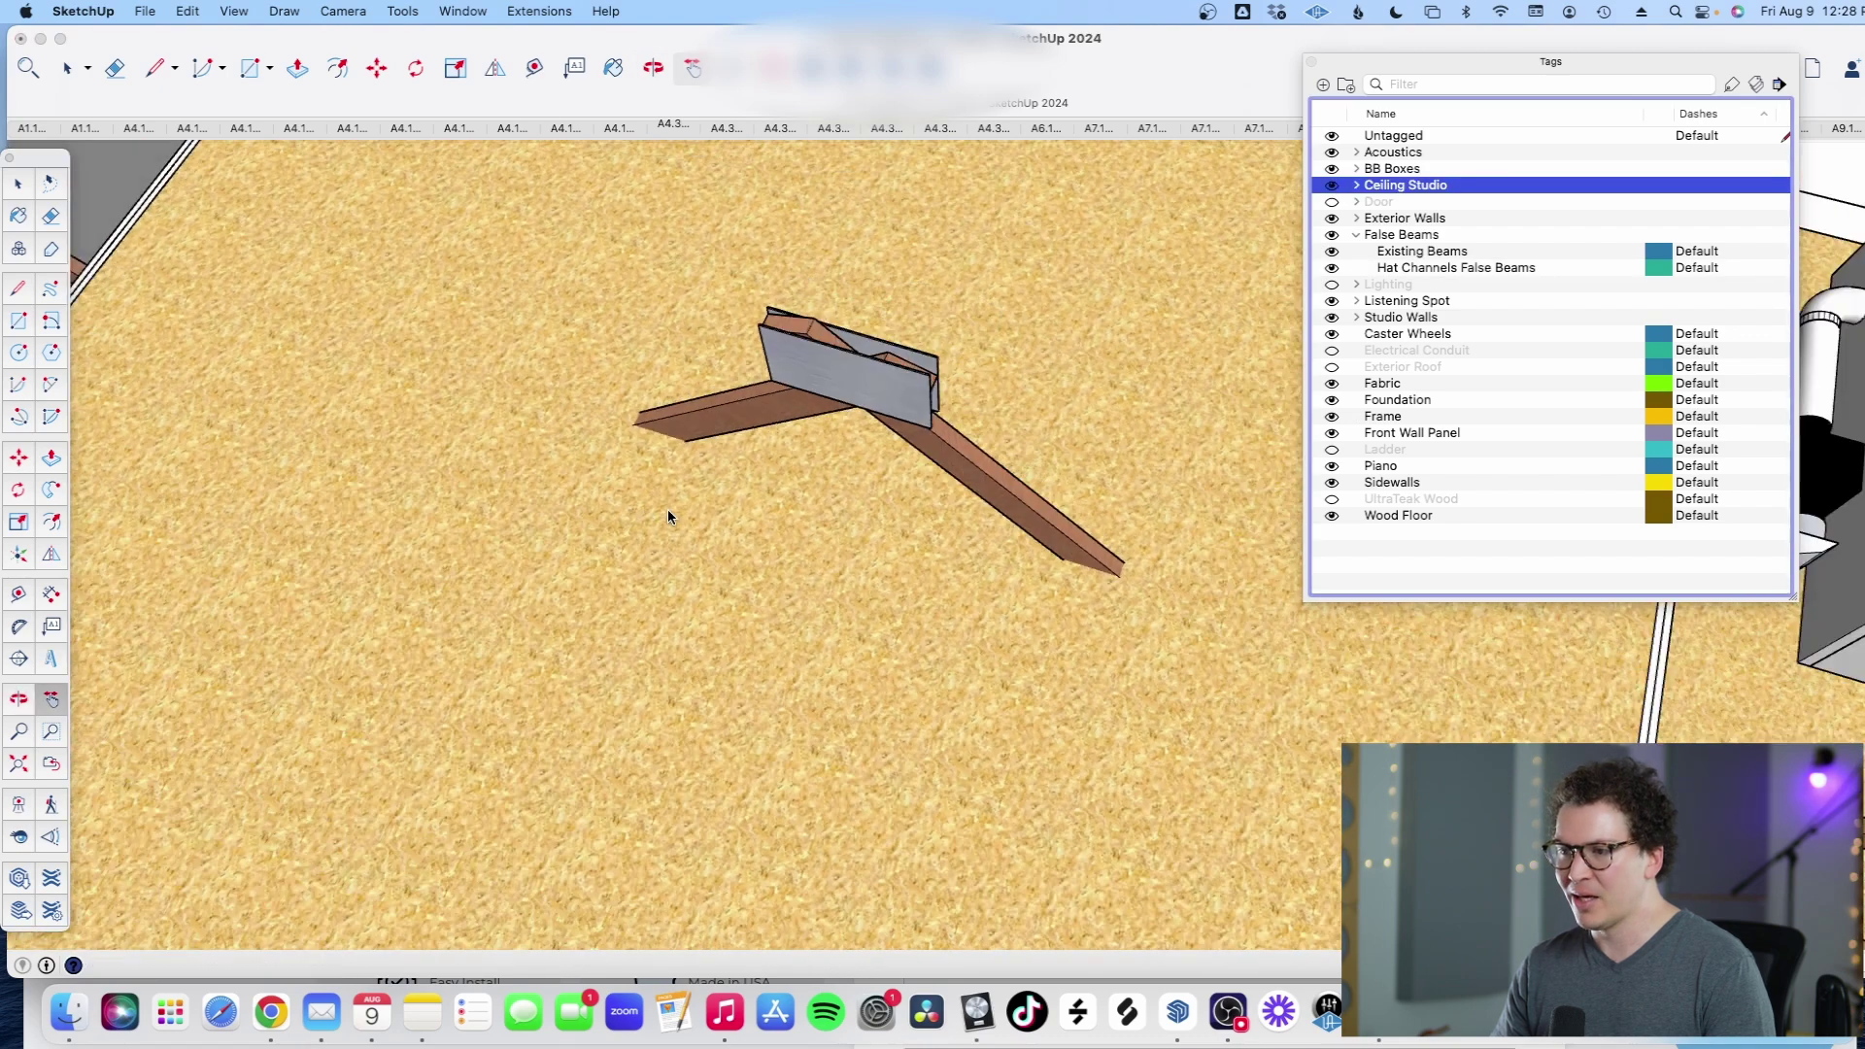
Step: Orbit to an oblique view of the new OSB ceiling and the white box on it
scroll(704, 510, "down", 2)
left_click_drag(829, 533, 670, 214)
scroll(752, 555, "up", 4)
left_click_drag(755, 554, 778, 437)
scroll(774, 587, "down", 3)
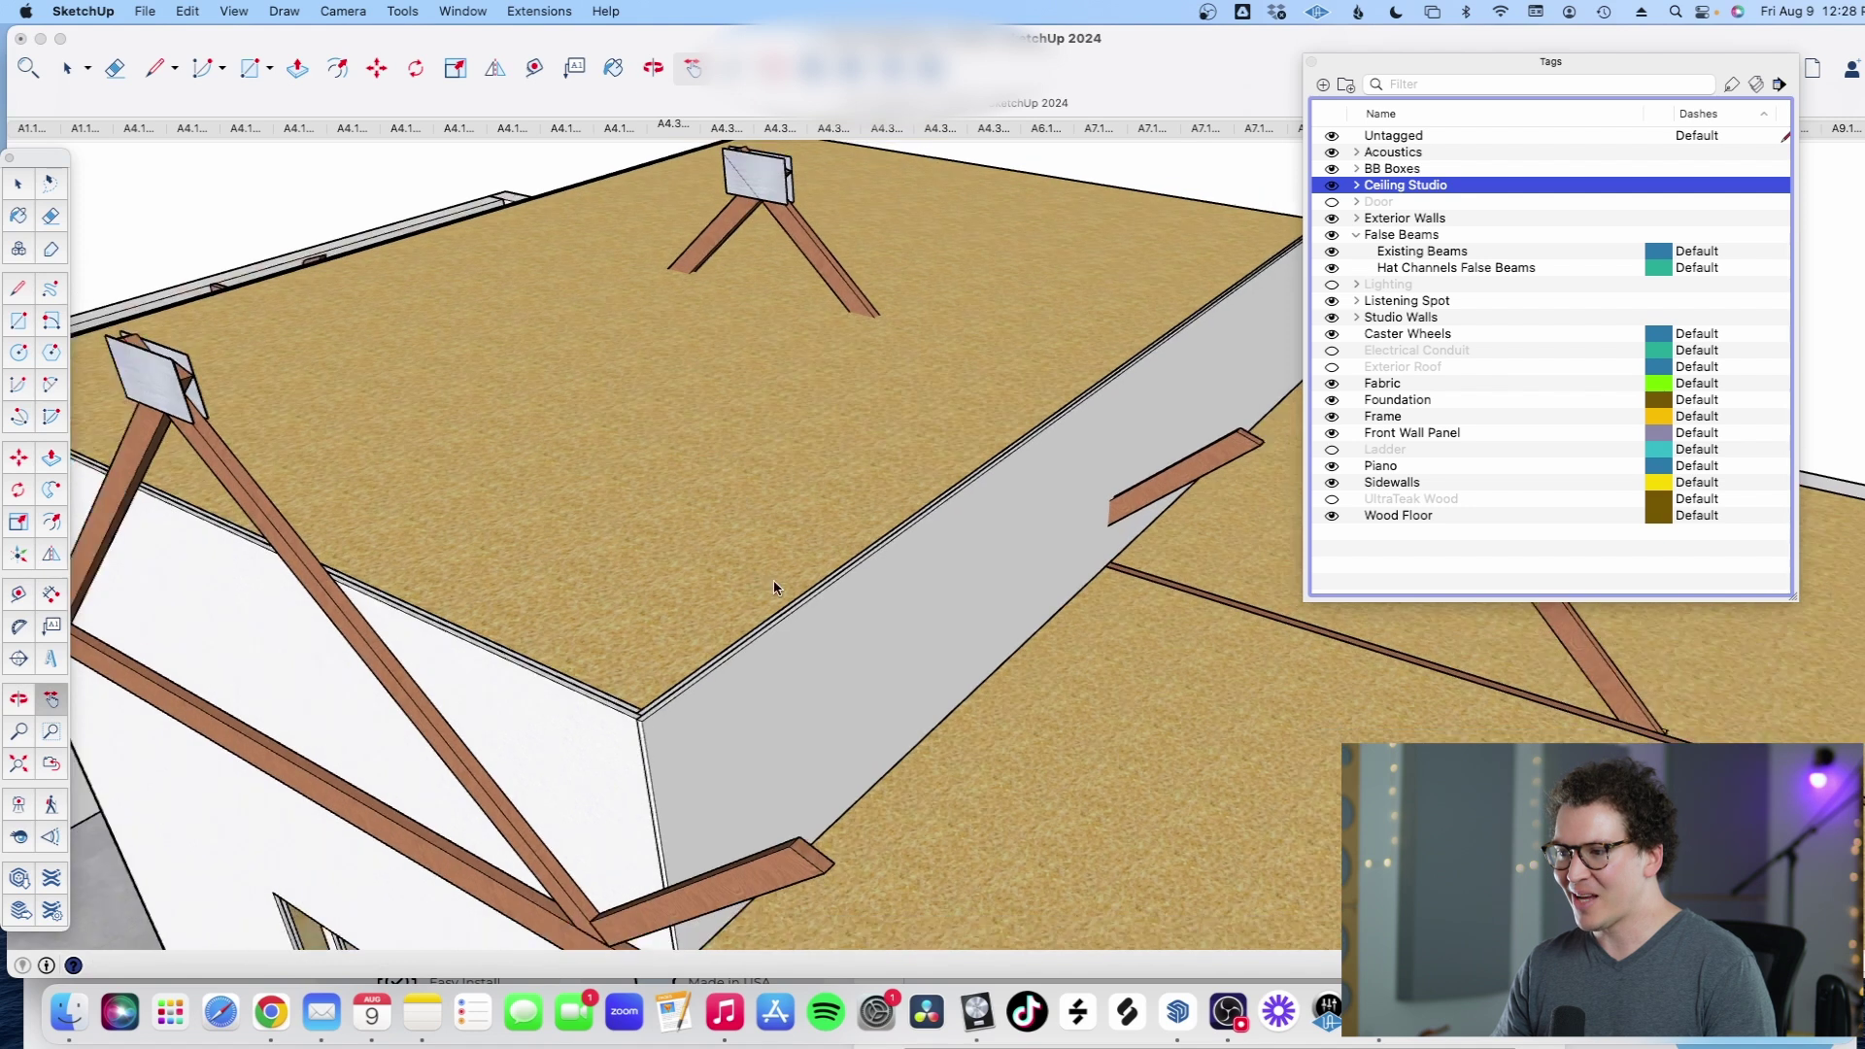
left_click(1110, 535)
left_click_drag(1003, 524, 679, 512)
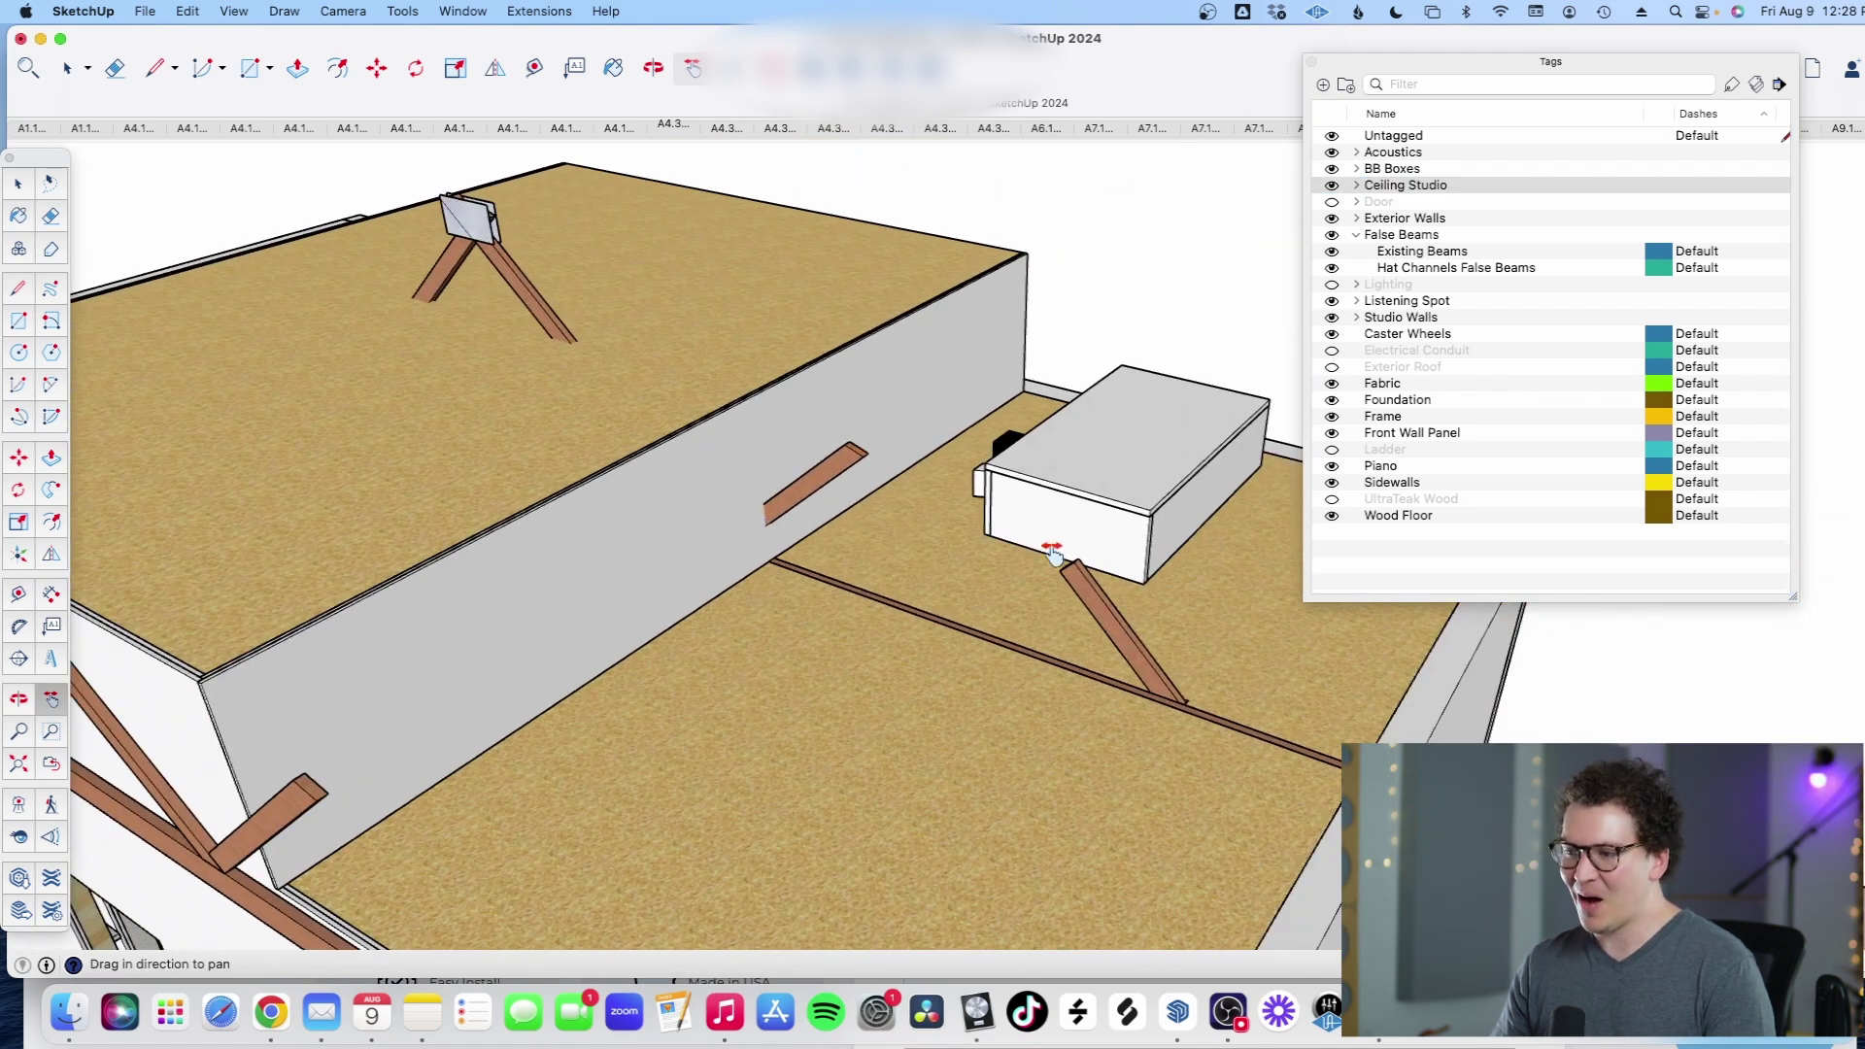
scroll(1052, 551, "up", 10)
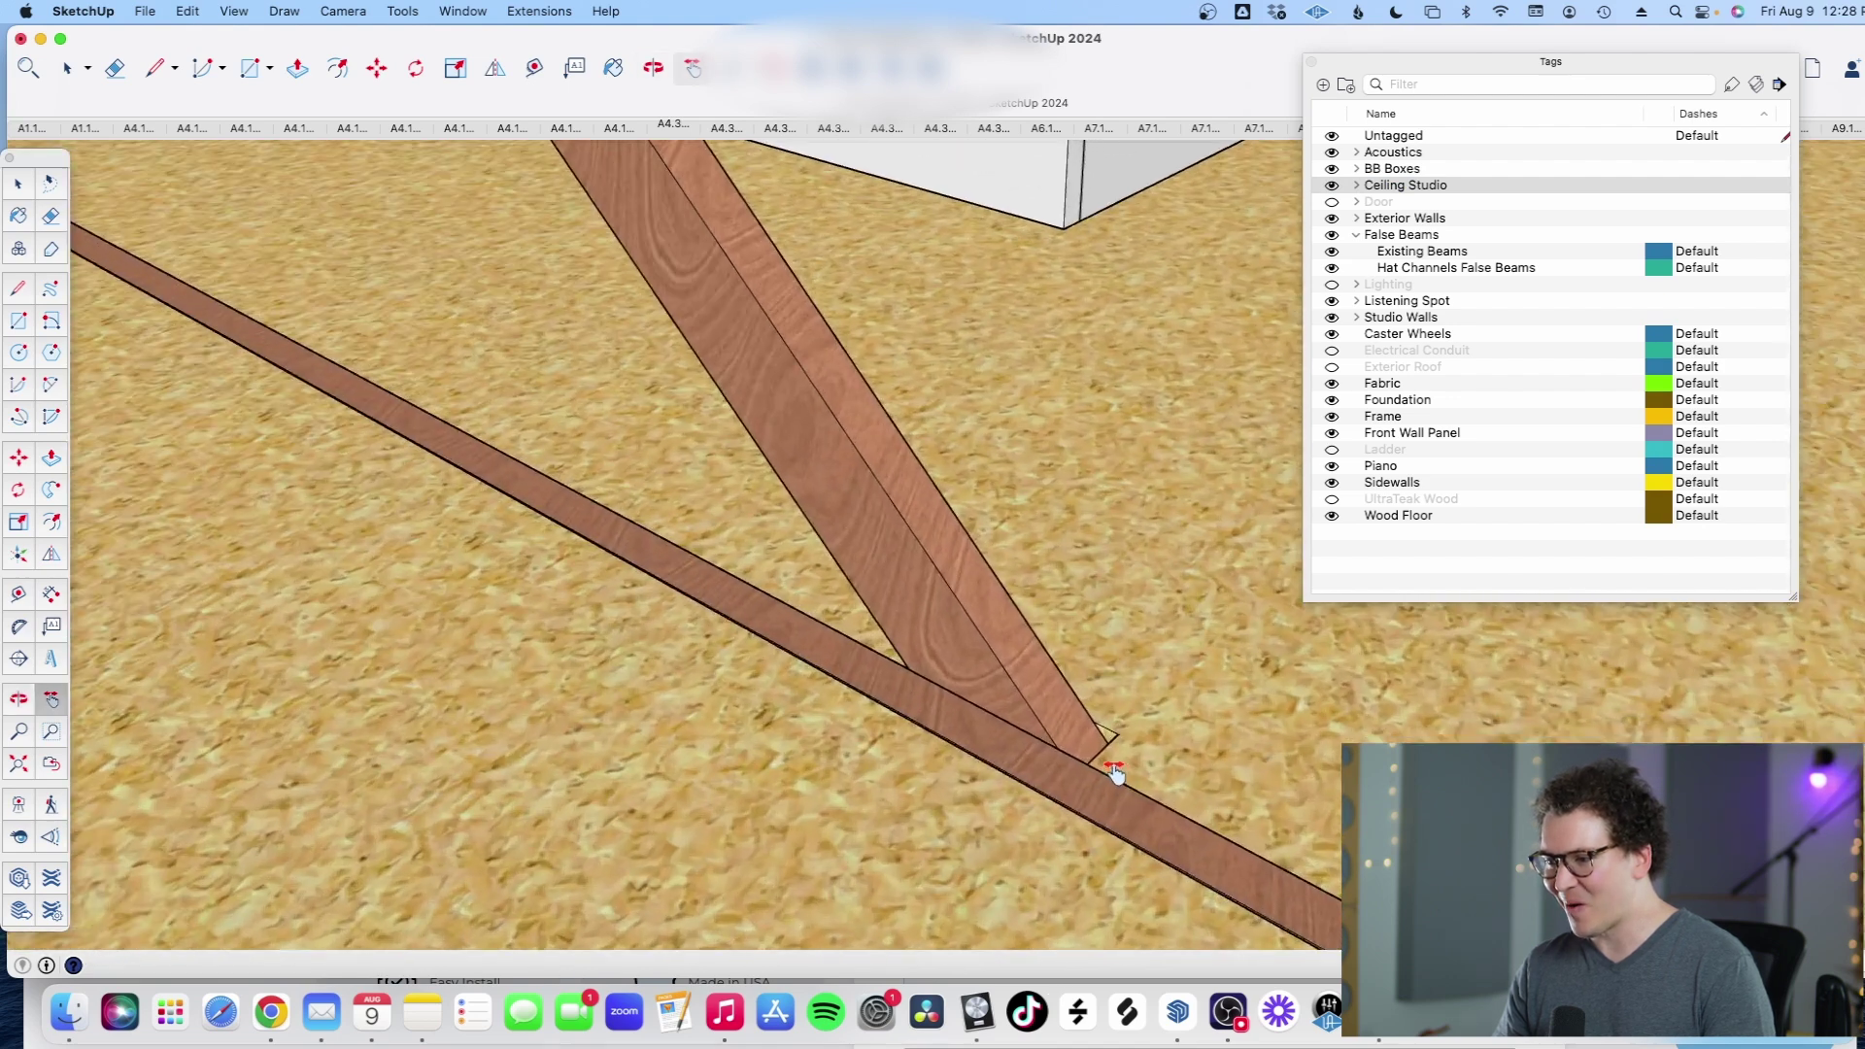
scroll(1115, 772, "up", 2)
Step: Orbit around the ceiling's beam junction and pan to show more beams and the studio wall
left_click_drag(1041, 726, 1143, 712)
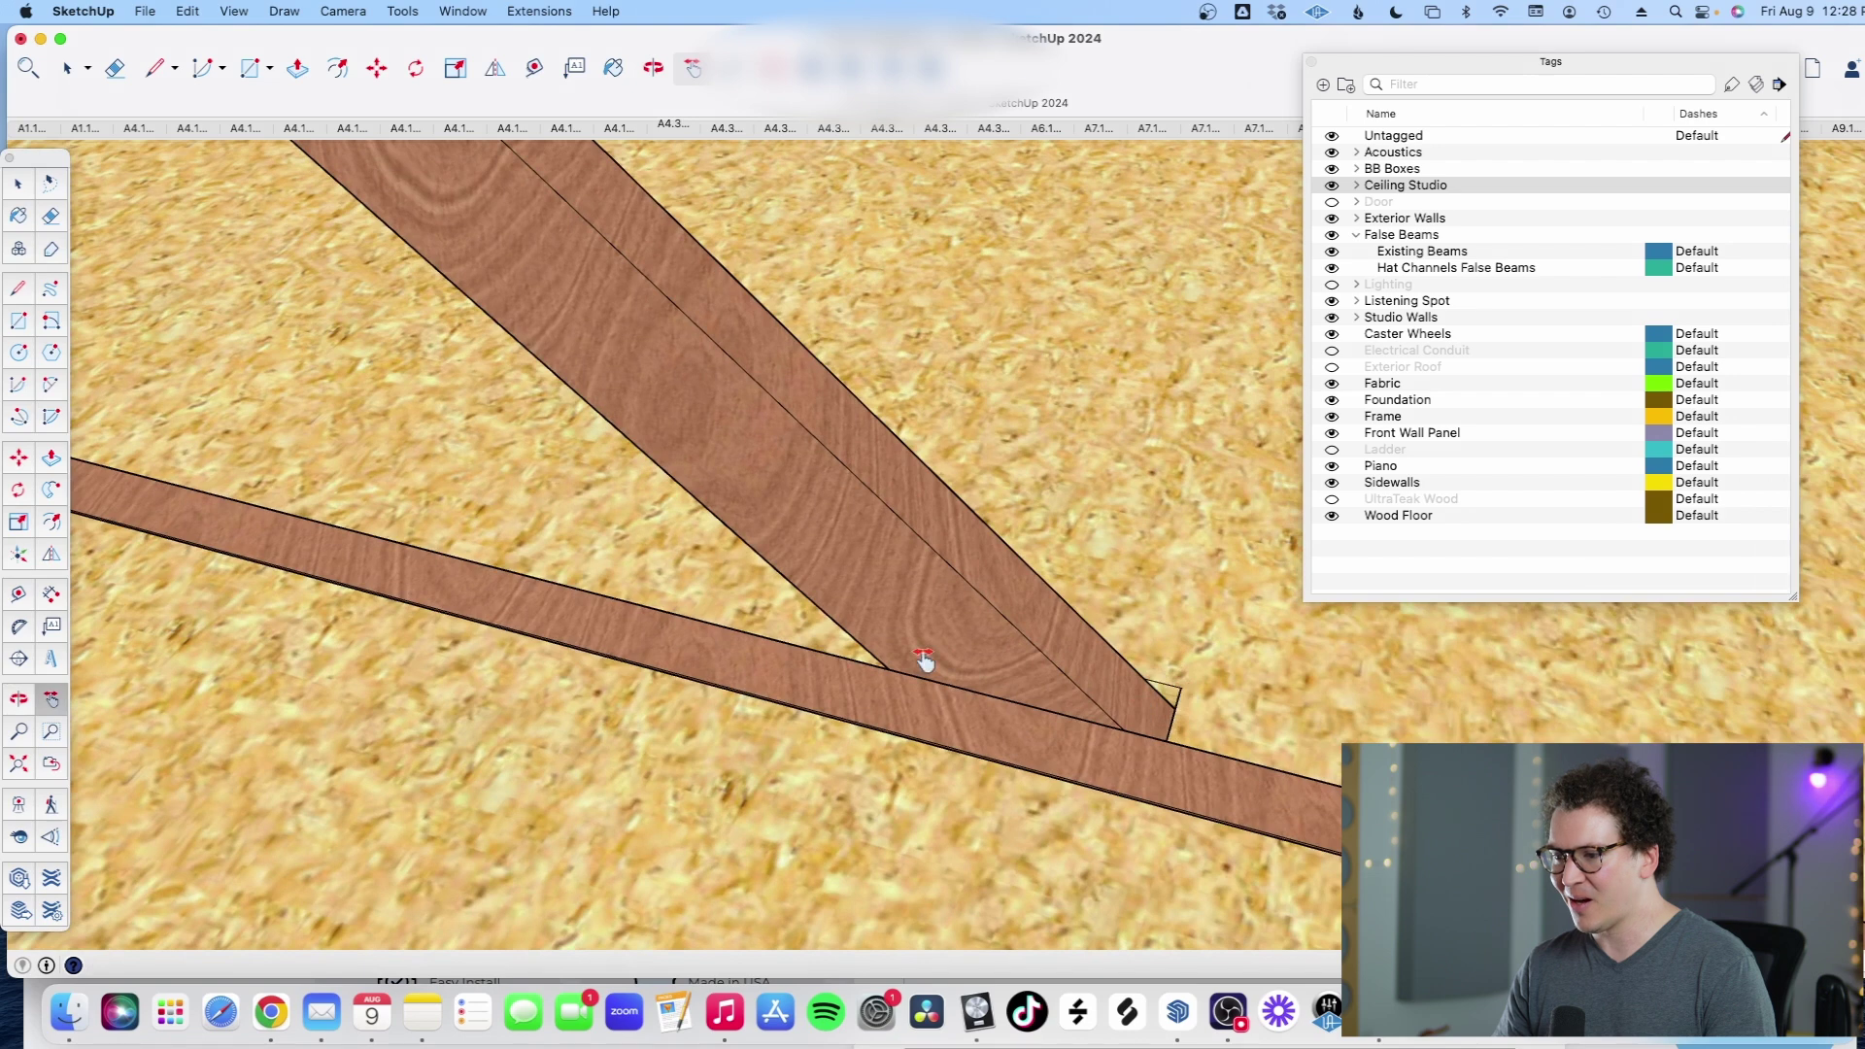
scroll(923, 659, "down", 10)
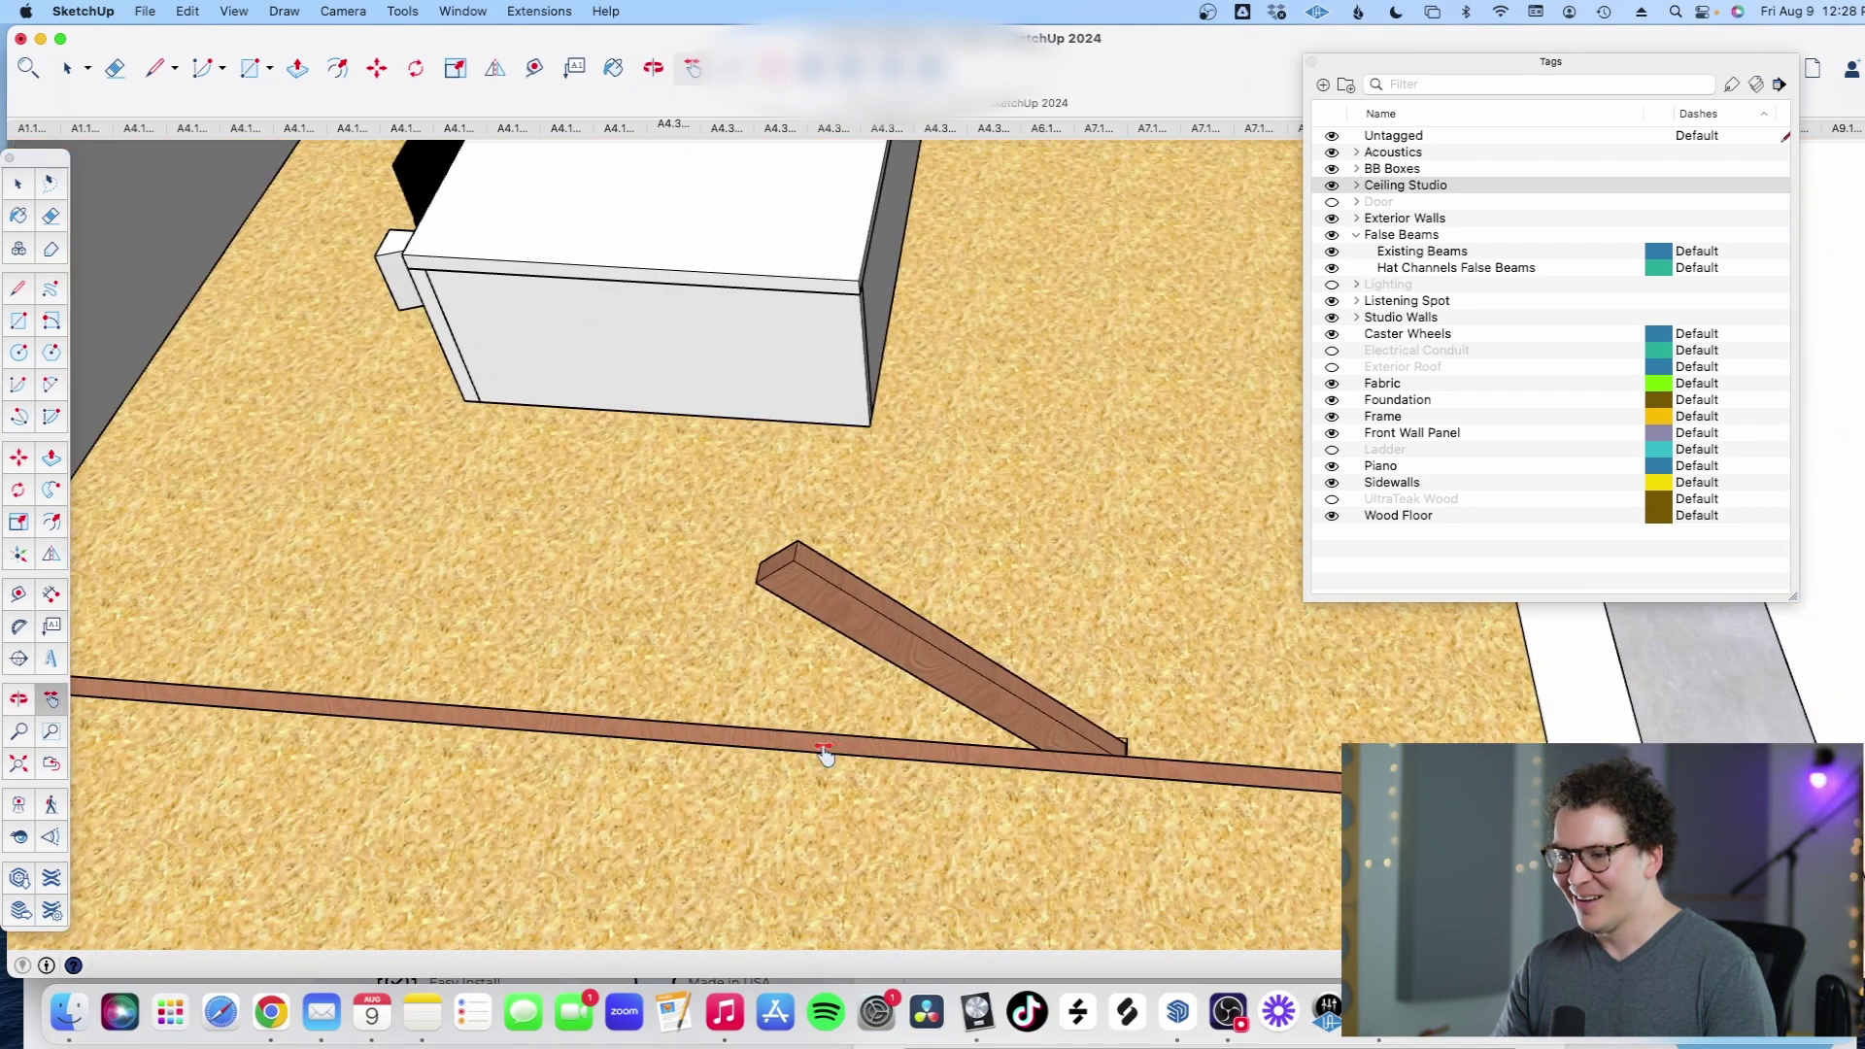
scroll(825, 755, "down", 4)
scroll(346, 682, "down", 6)
left_click_drag(346, 682, 879, 724)
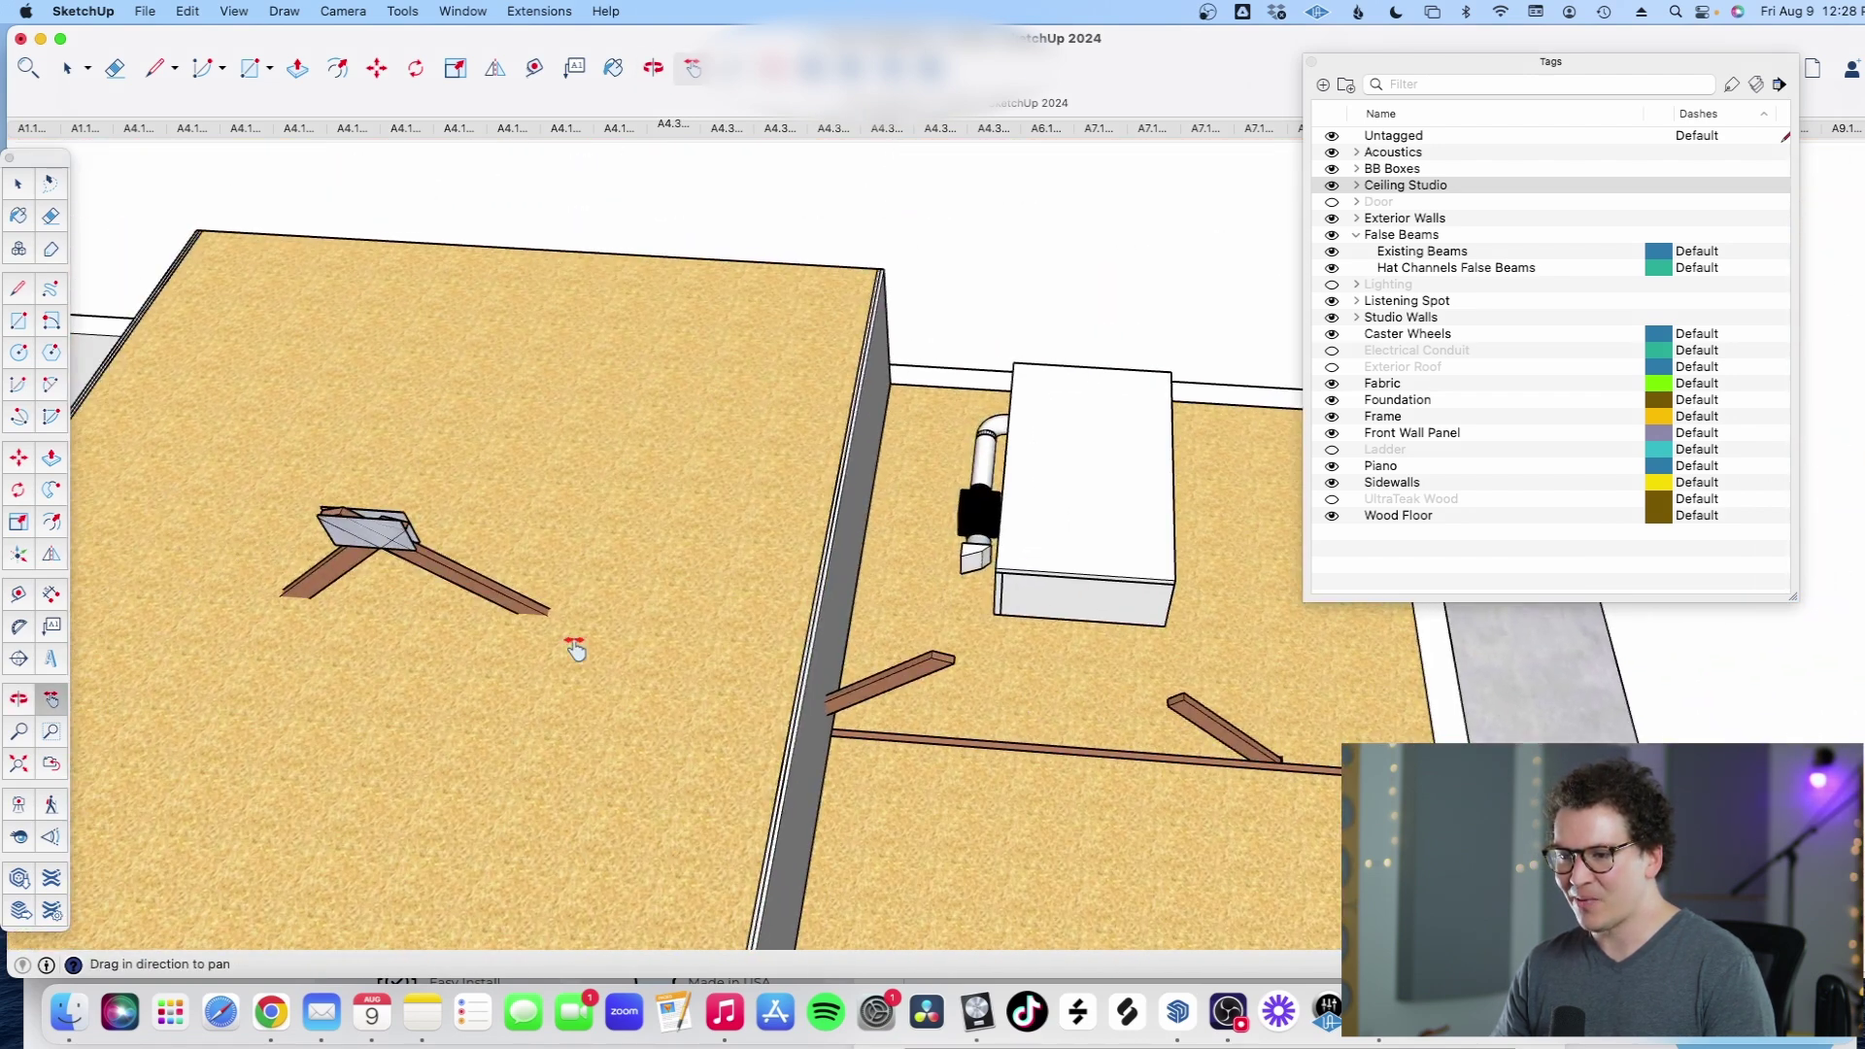
left_click_drag(575, 649, 1095, 657)
mouse_move(741, 608)
left_mouse_down()
mouse_move(625, 679)
mouse_move(759, 590)
left_mouse_up()
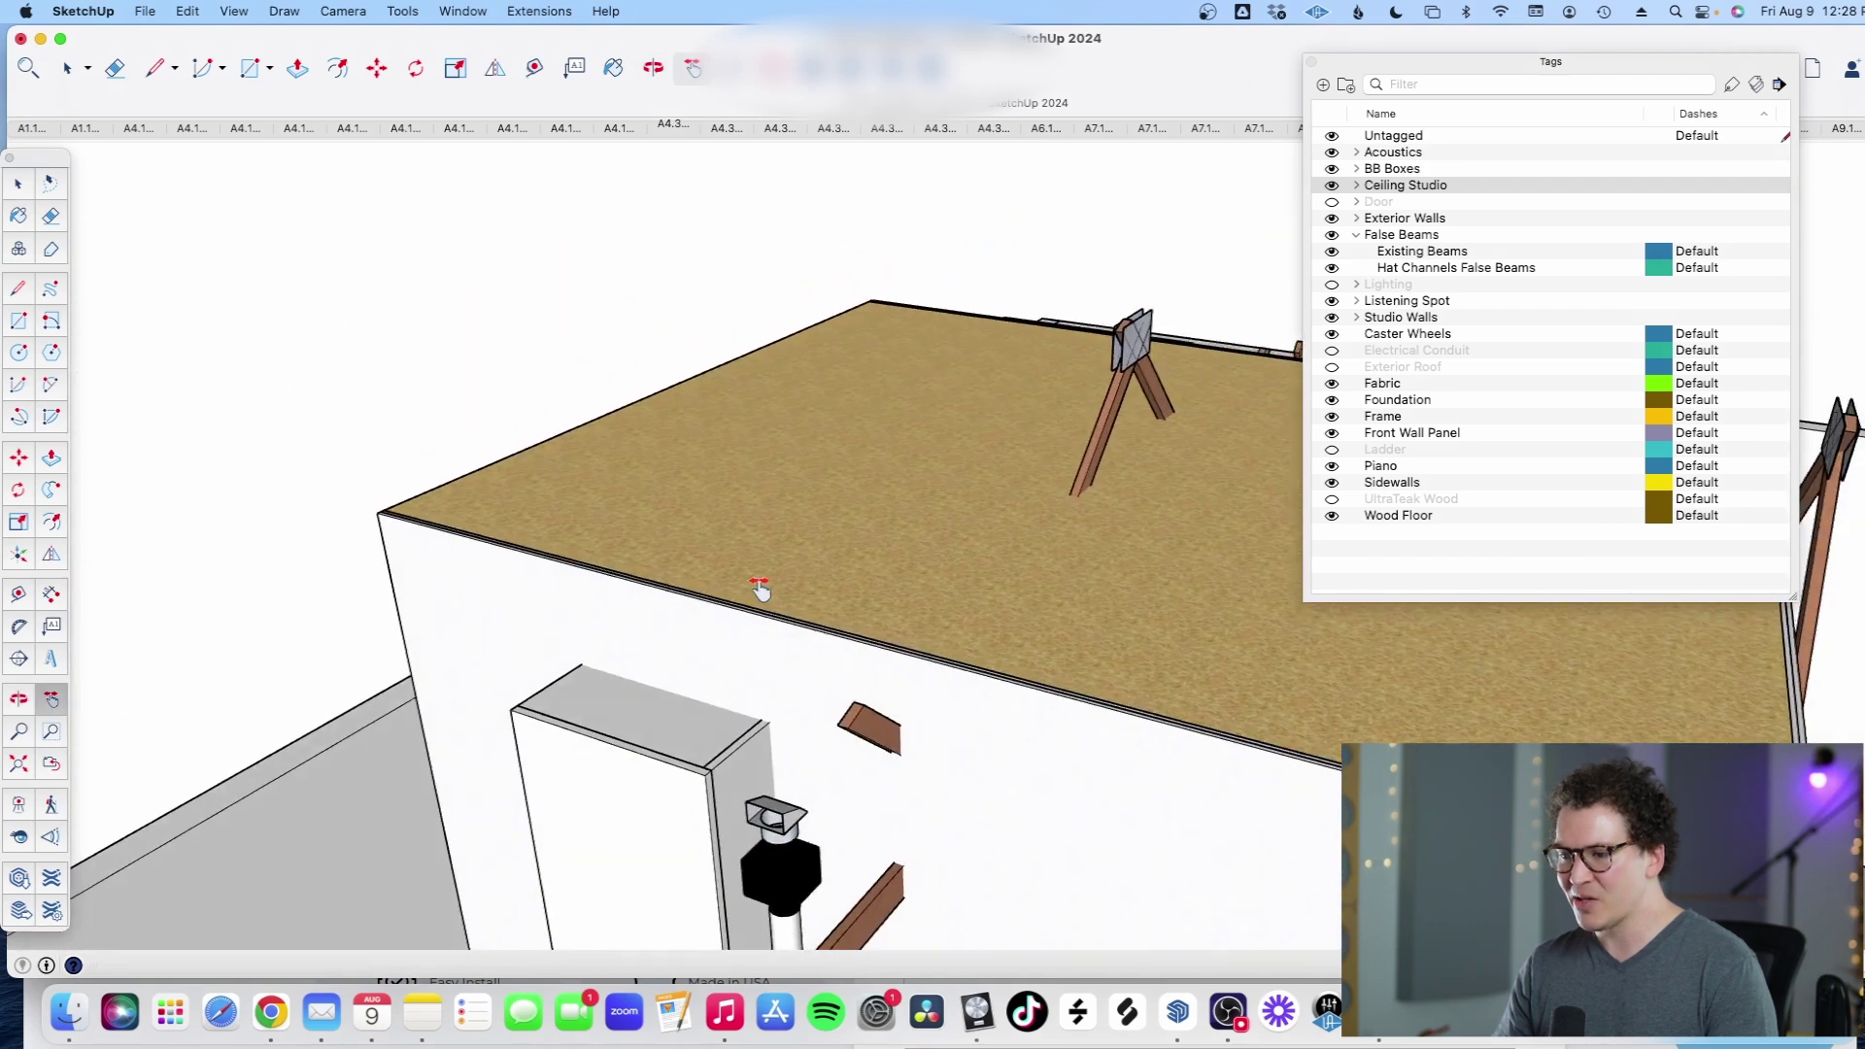
scroll(905, 888, "up", 3)
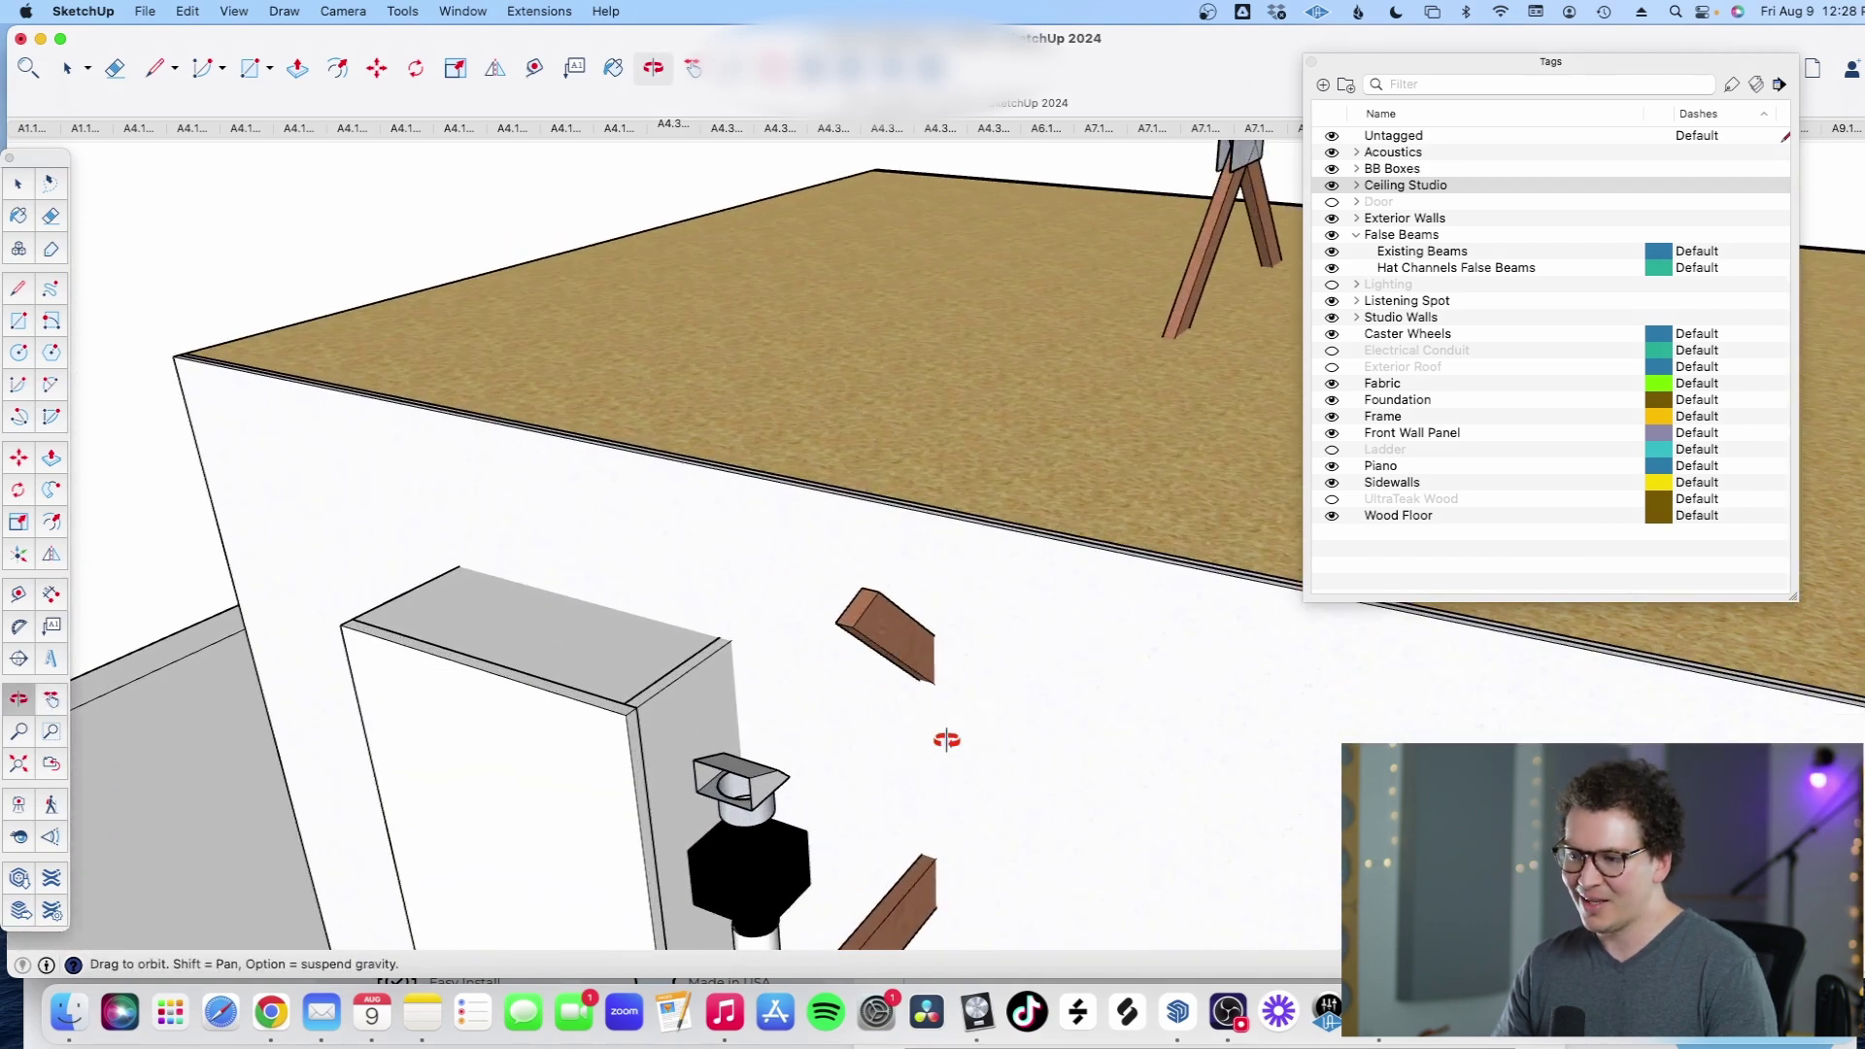
scroll(783, 783, "down", 5)
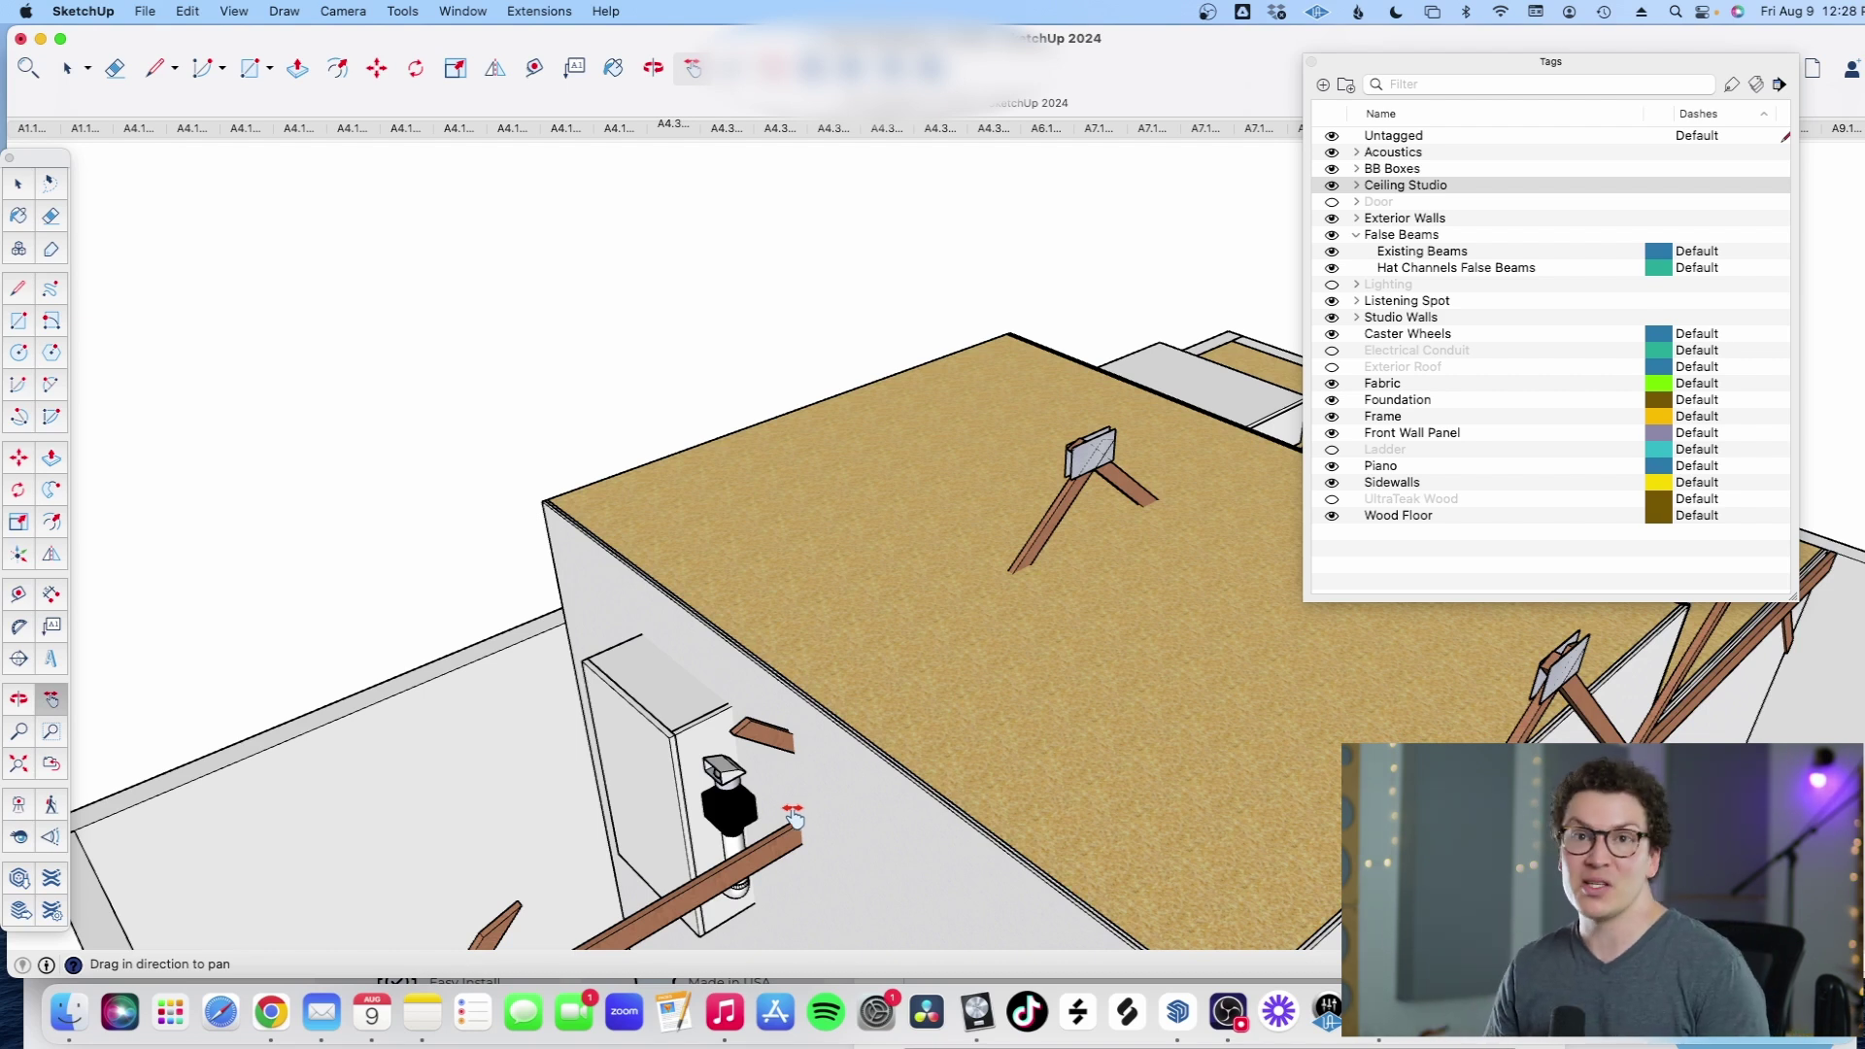
Step: Orbit and pan out to a flatter overview of the OSB ceiling beneath the trusses
left_click_drag(943, 662, 973, 593)
scroll(1173, 513, "down", 1)
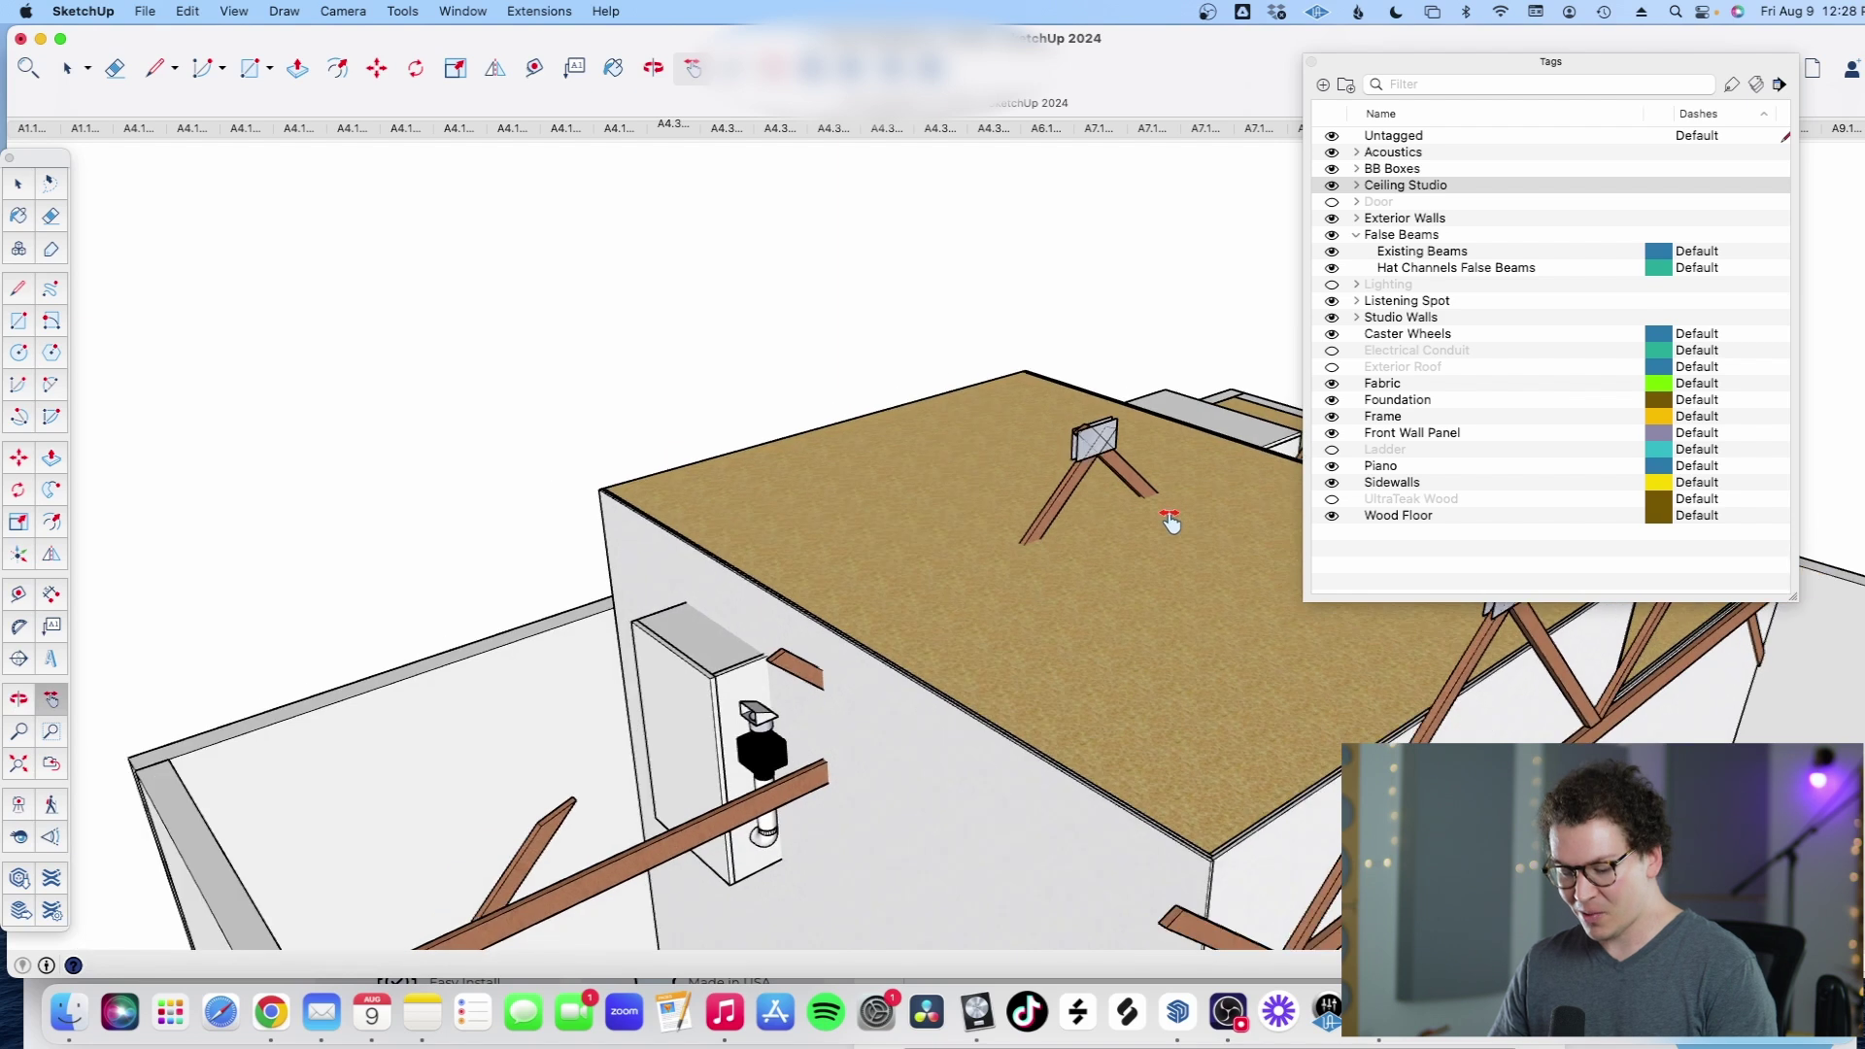
left_click_drag(1169, 521, 970, 515)
key("o")
key("h")
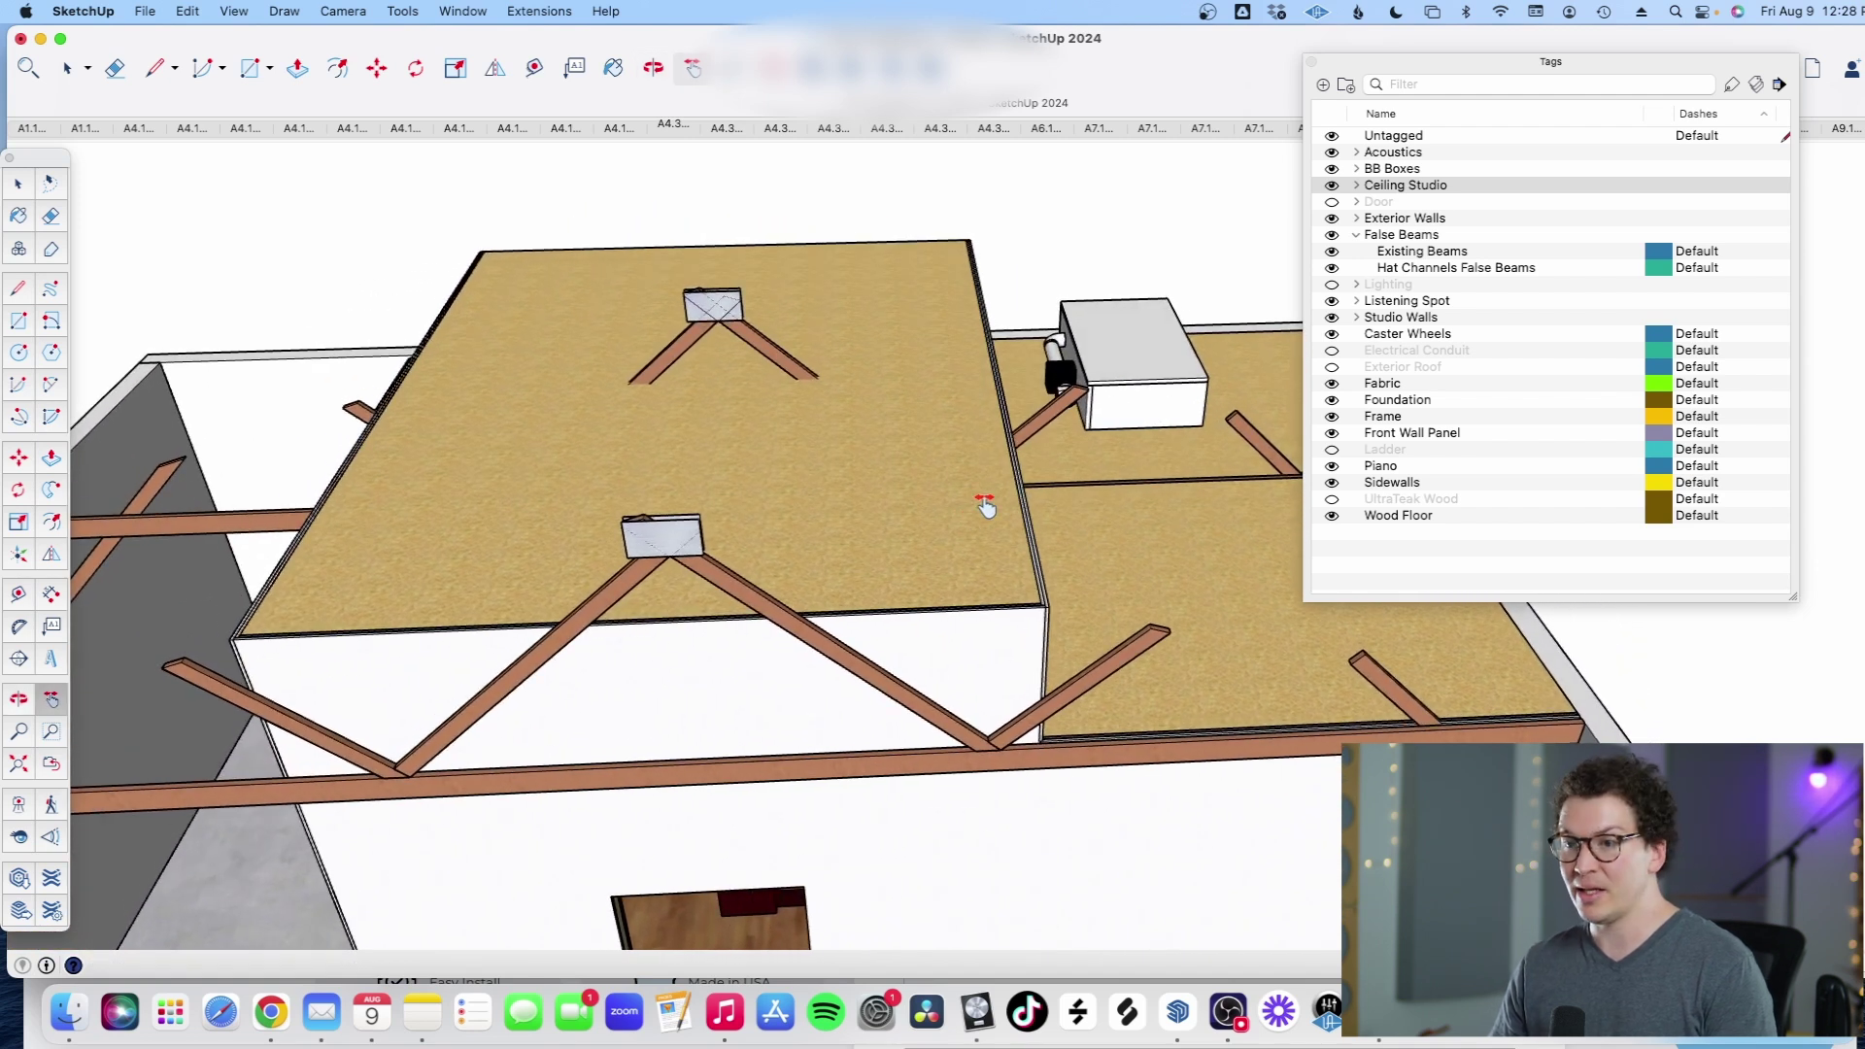